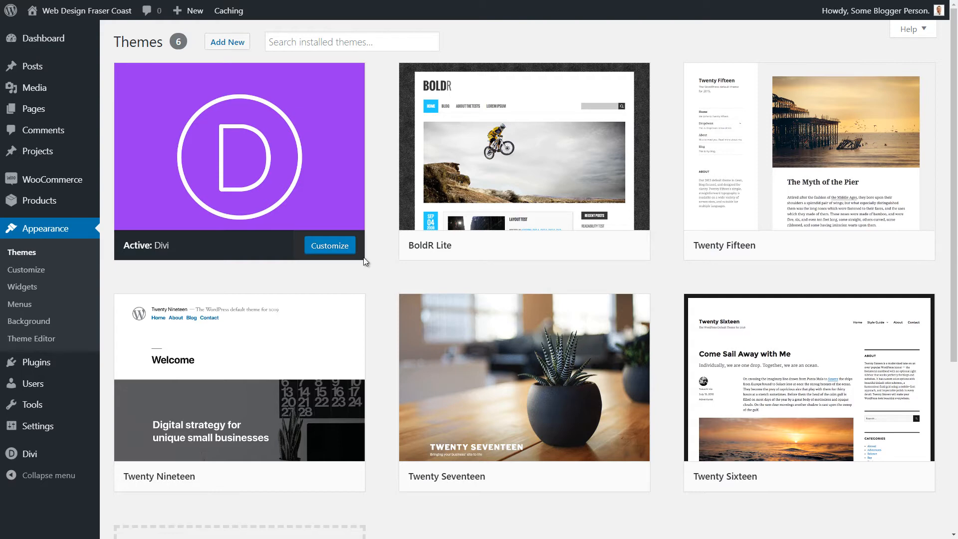
Step: Open Divi's Theme Builder from the installed themes page
mouse_move(235, 142)
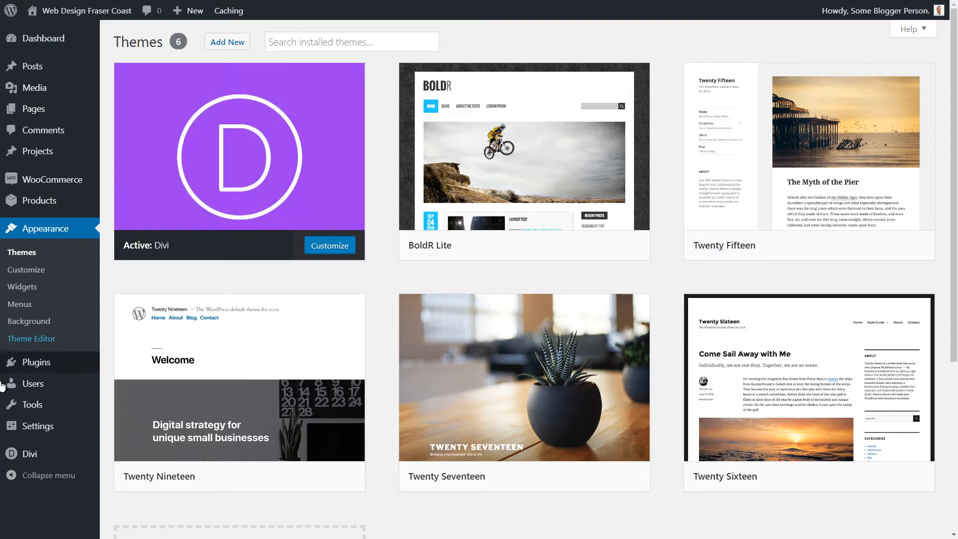
mouse_move(30, 454)
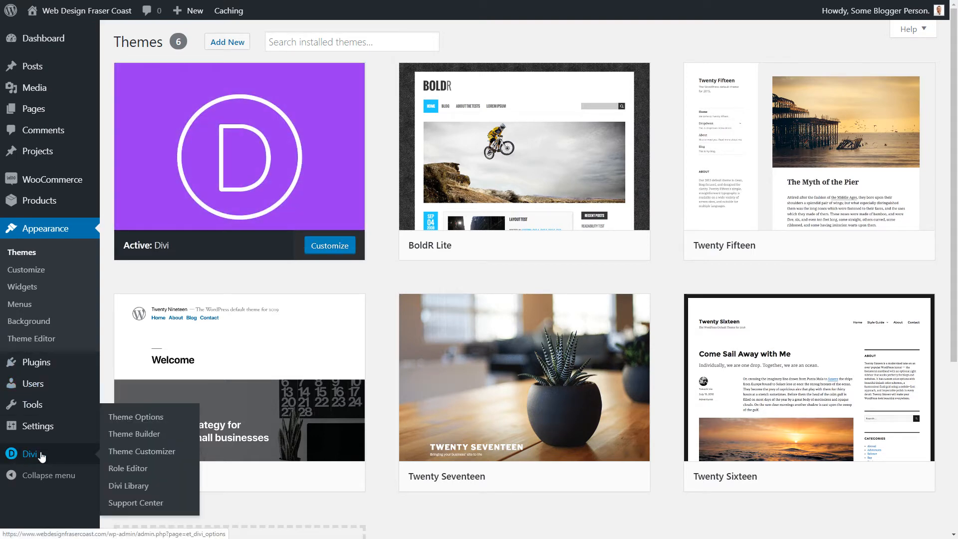
left_click(125, 435)
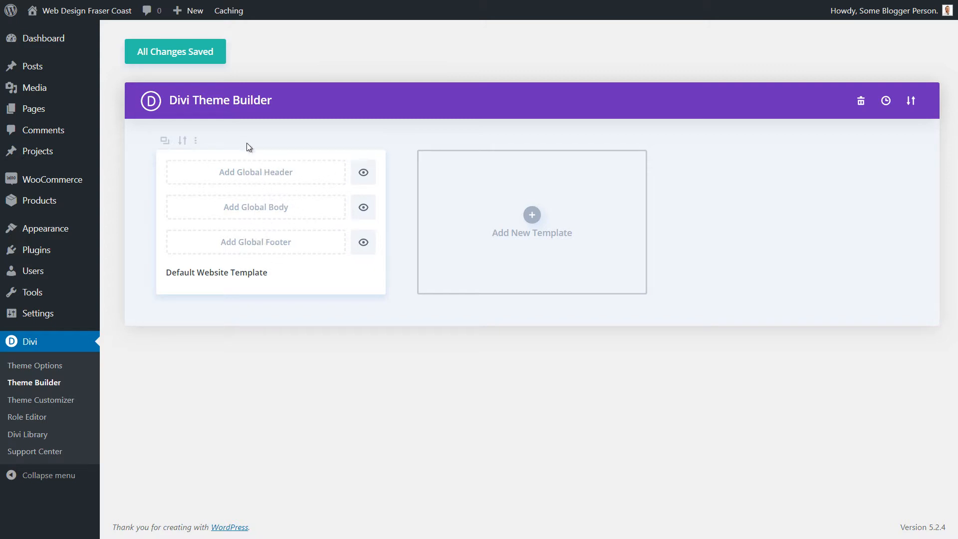
Step: Start a new template and examine the page, post, archive, product and project assignment options, closing the settings without creating it
left_click(532, 216)
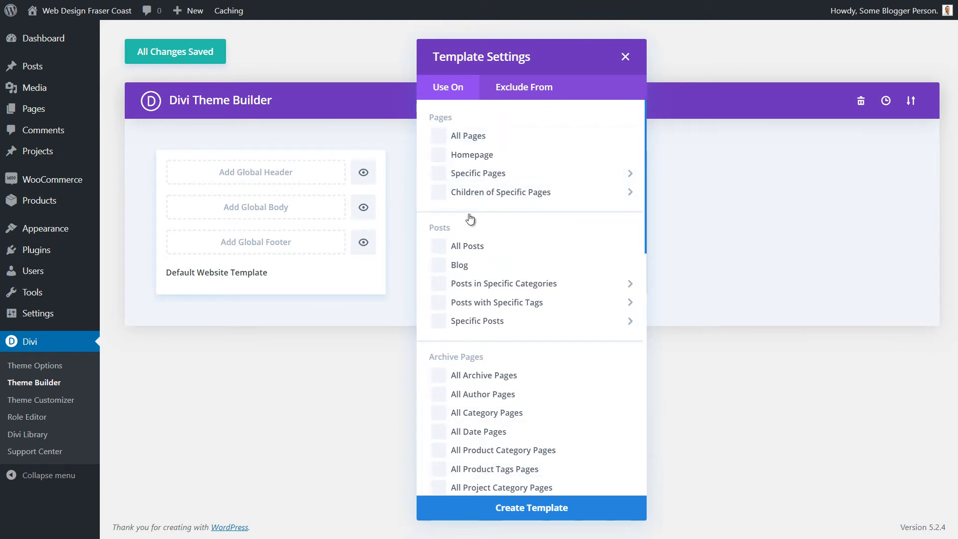
scroll(522, 271, "down", 4)
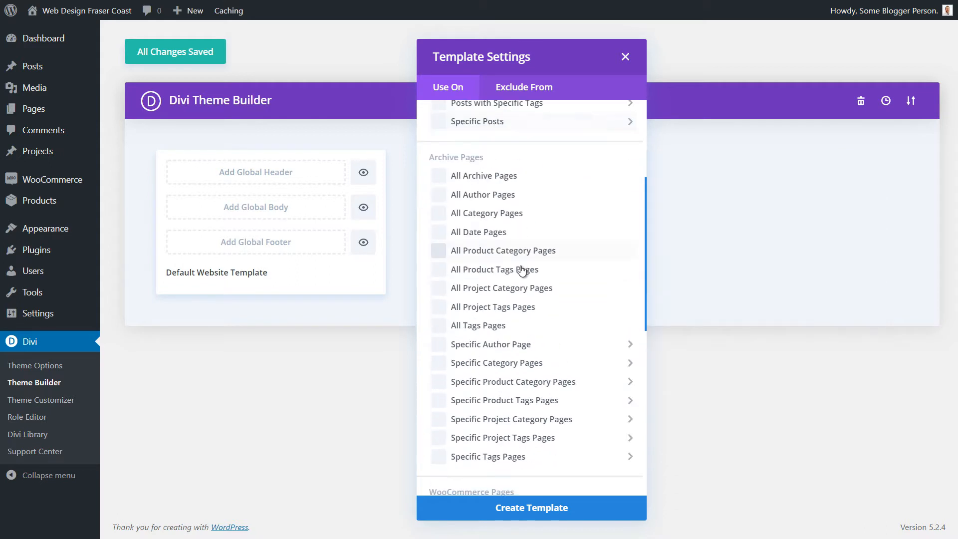
scroll(522, 271, "down", 8)
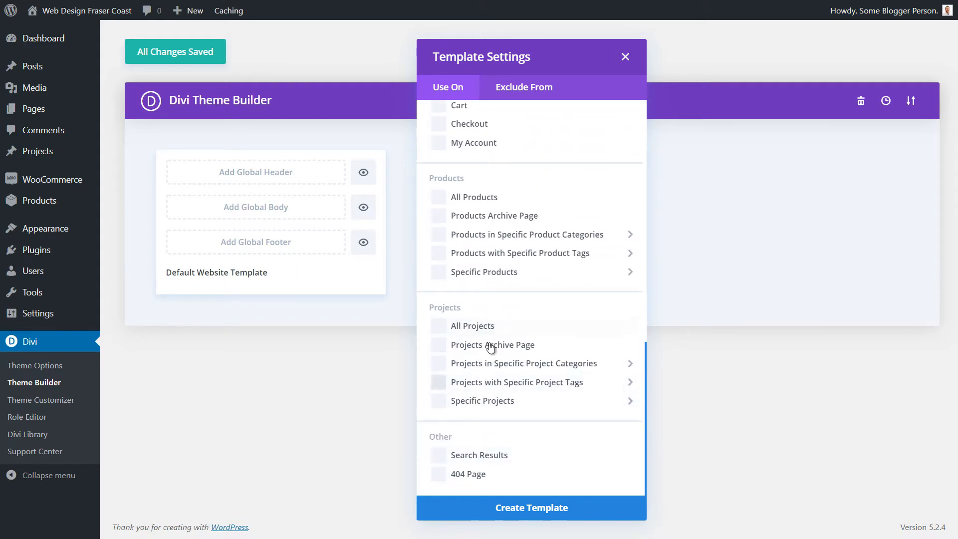
scroll(490, 348, "up", 5)
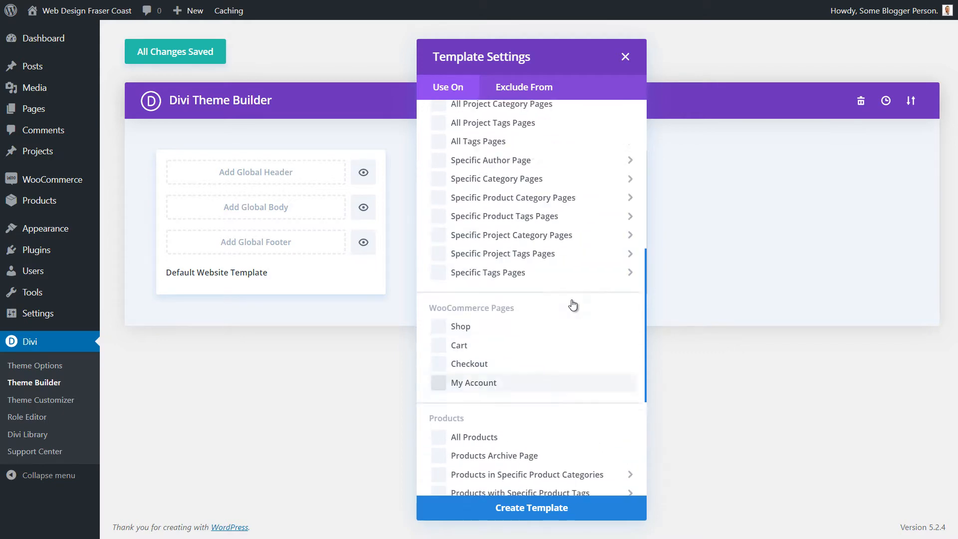
scroll(505, 249, "up", 3)
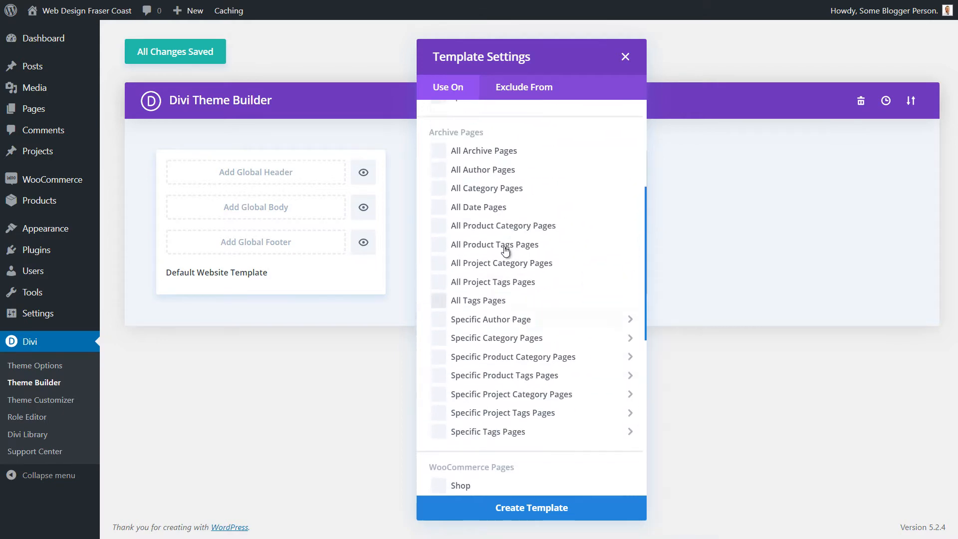
scroll(522, 223, "up", 4)
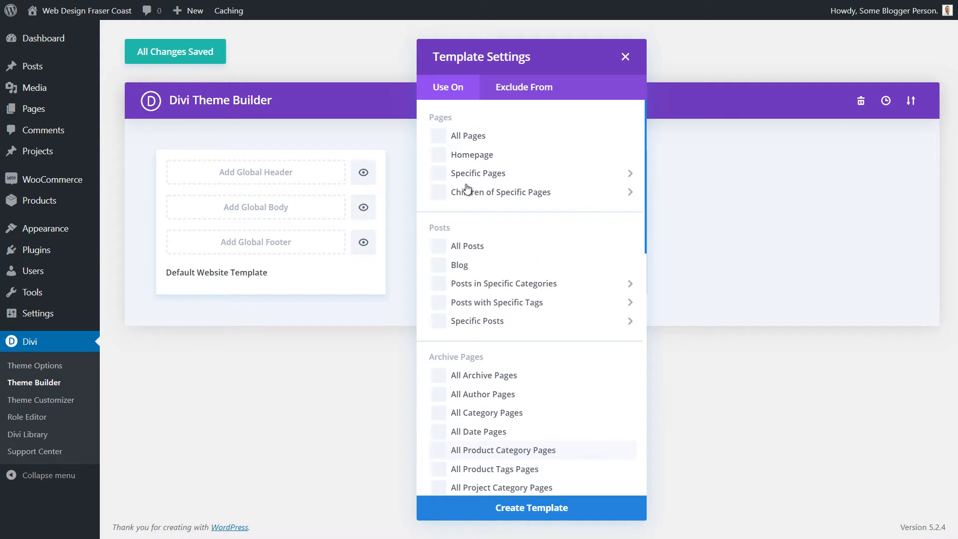
mouse_move(467, 188)
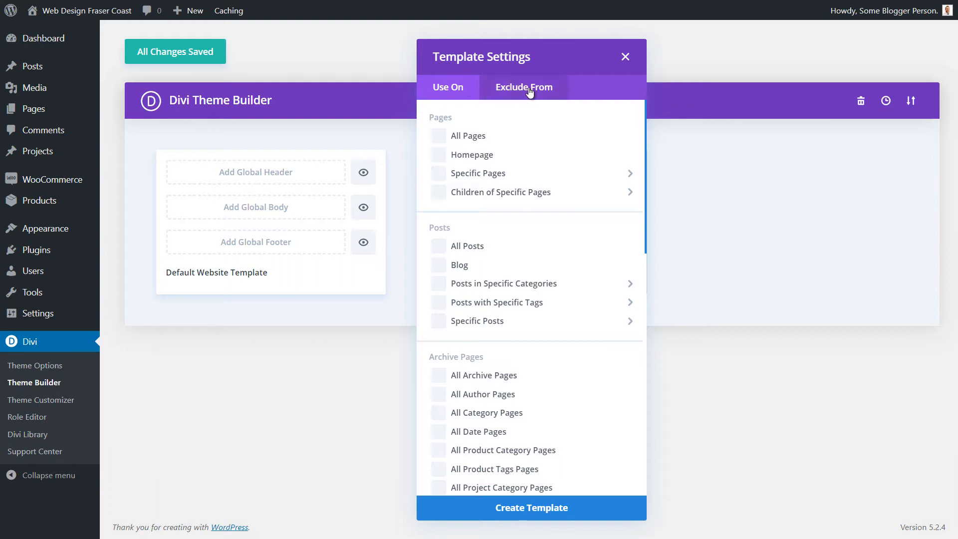
left_click(687, 82)
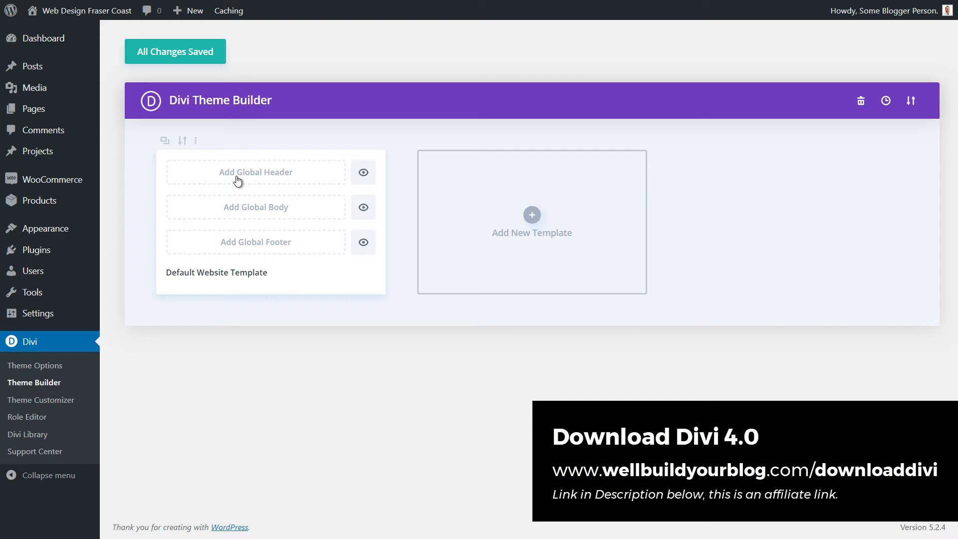
Step: Upload logo.png in Divi's Theme Options and set it as the site logo
left_click(37, 369)
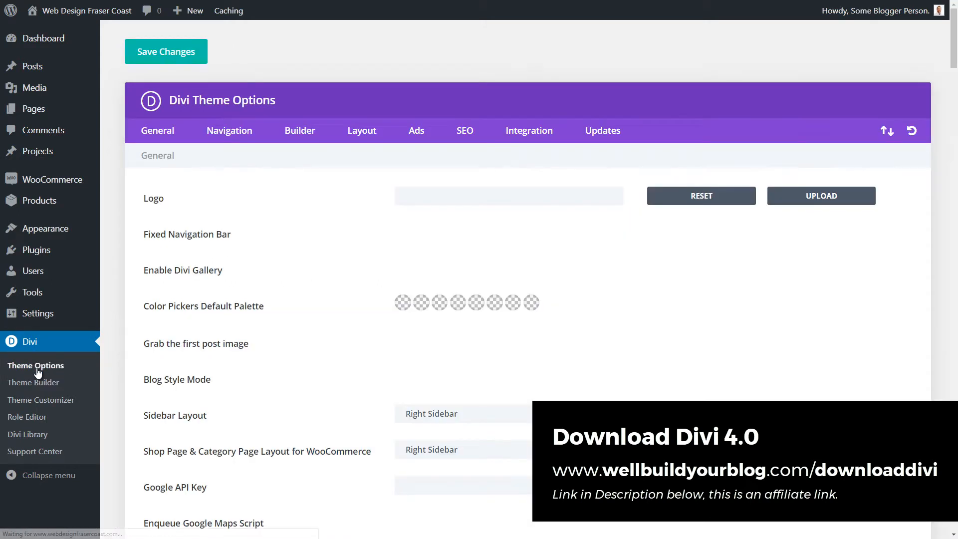
left_click(809, 198)
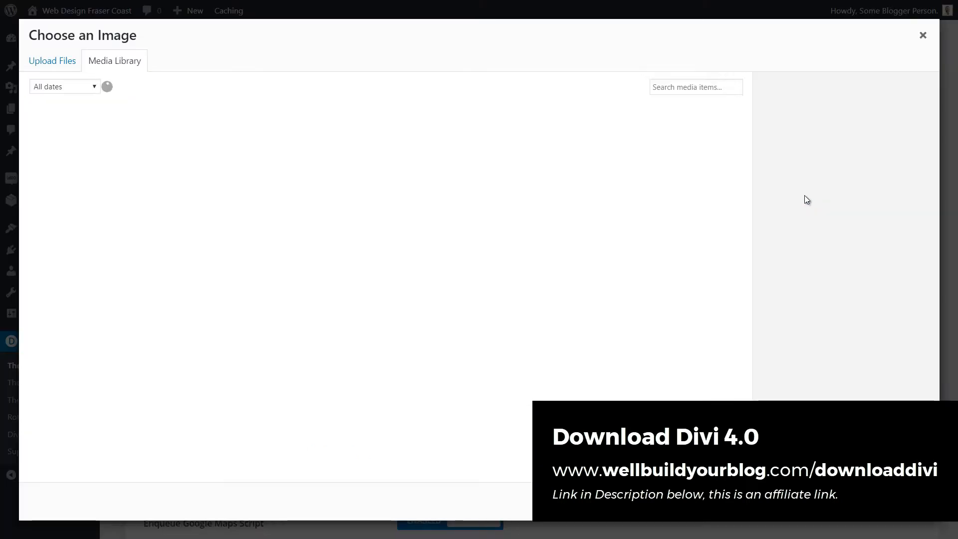
left_click(61, 66)
left_click(462, 260)
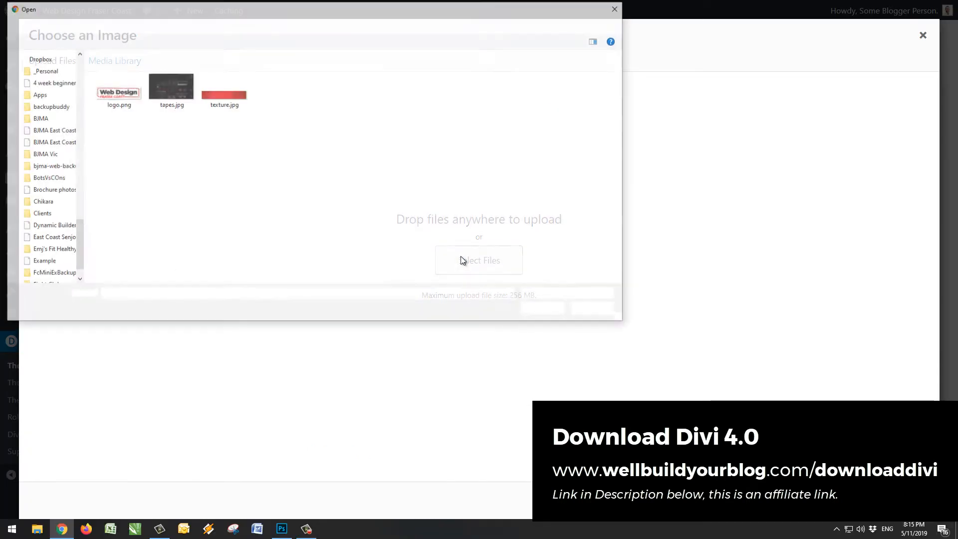
double_click(117, 75)
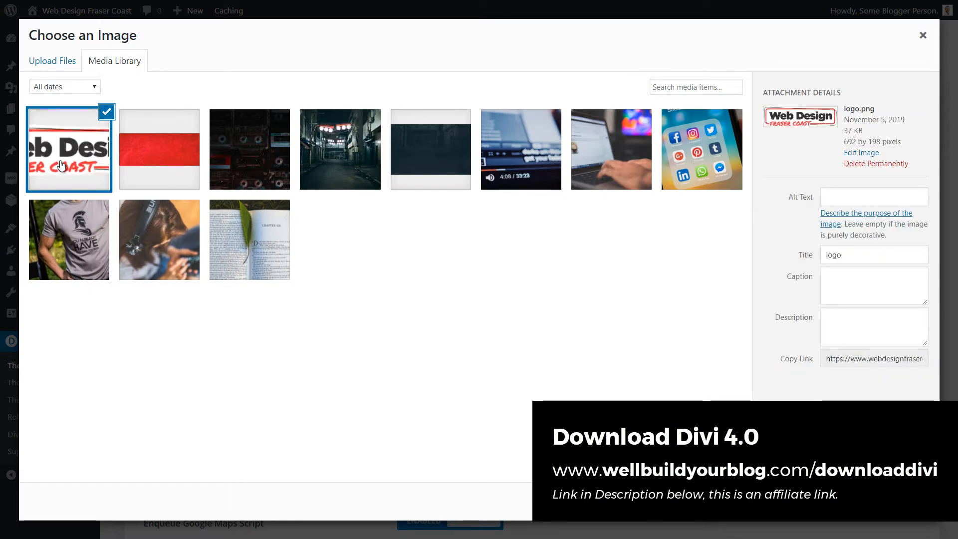
left_click(897, 500)
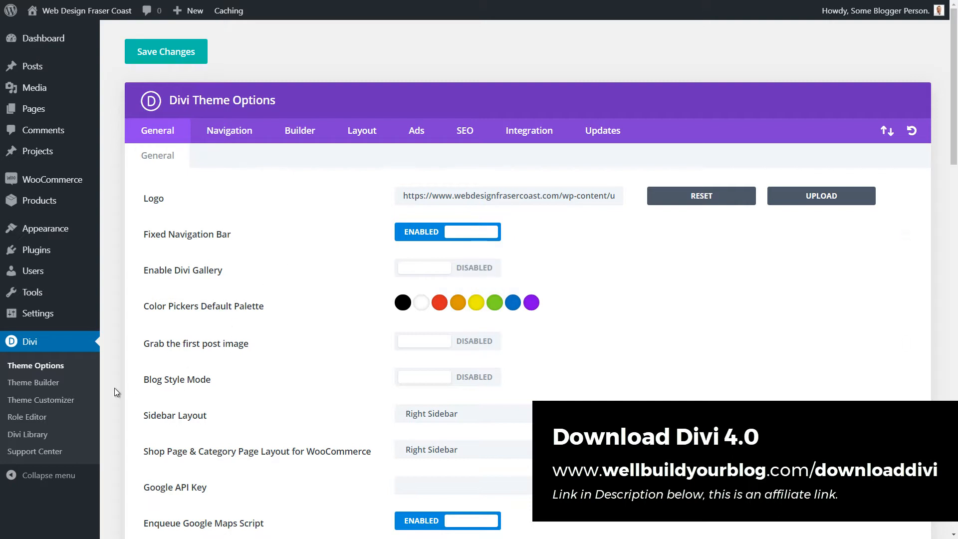
Step: Open the Header Format settings in Divi's Theme Customizer, dismissing the autosave notice
left_click(38, 403)
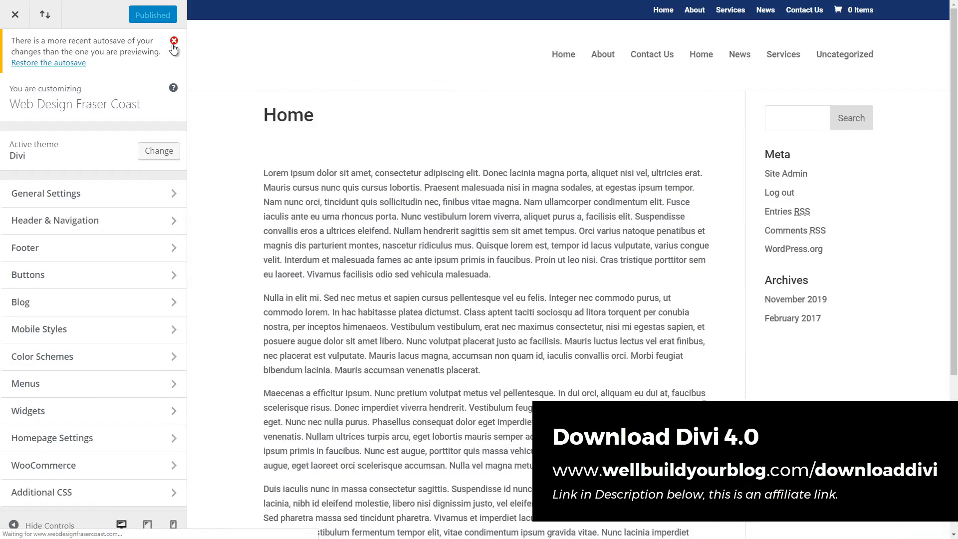
left_click(174, 41)
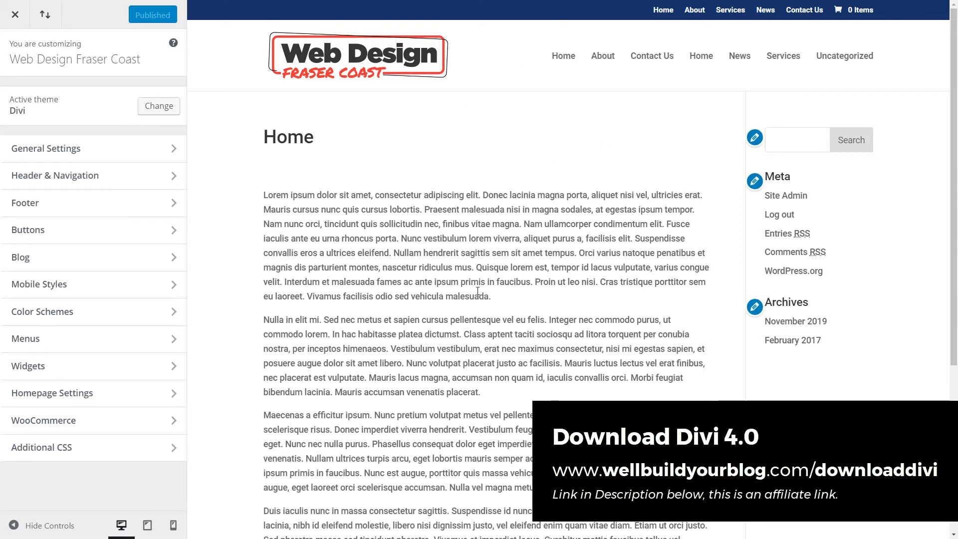
scroll(479, 295, "down", 3)
scroll(464, 341, "up", 3)
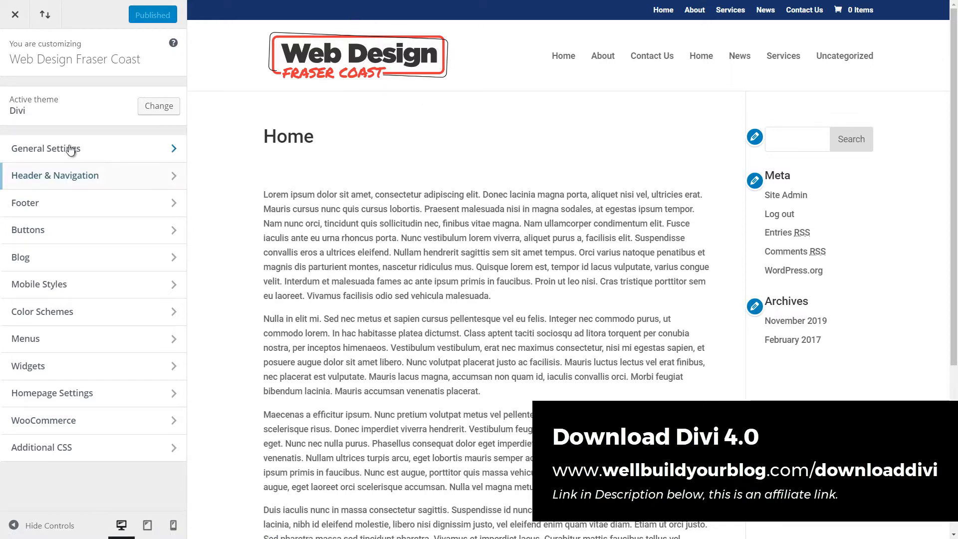
left_click(51, 187)
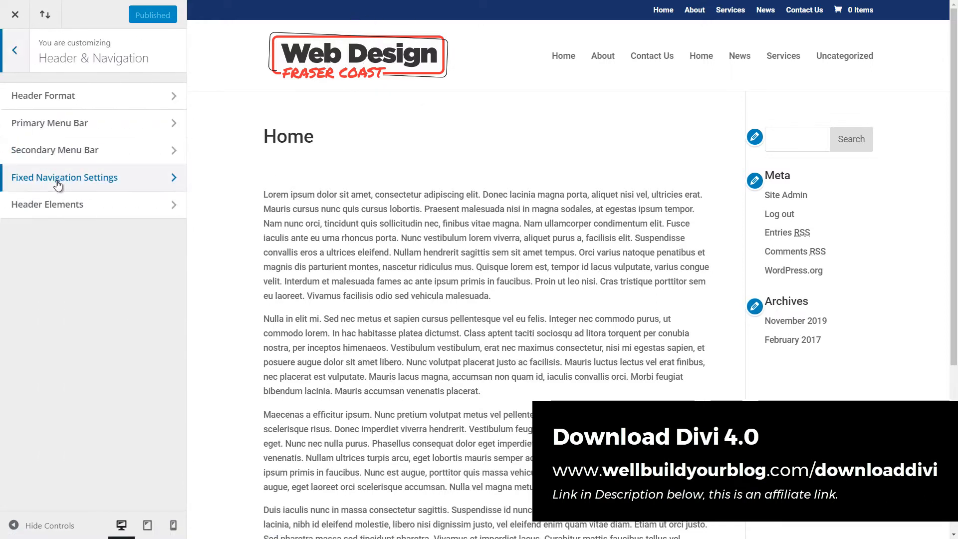
left_click(52, 102)
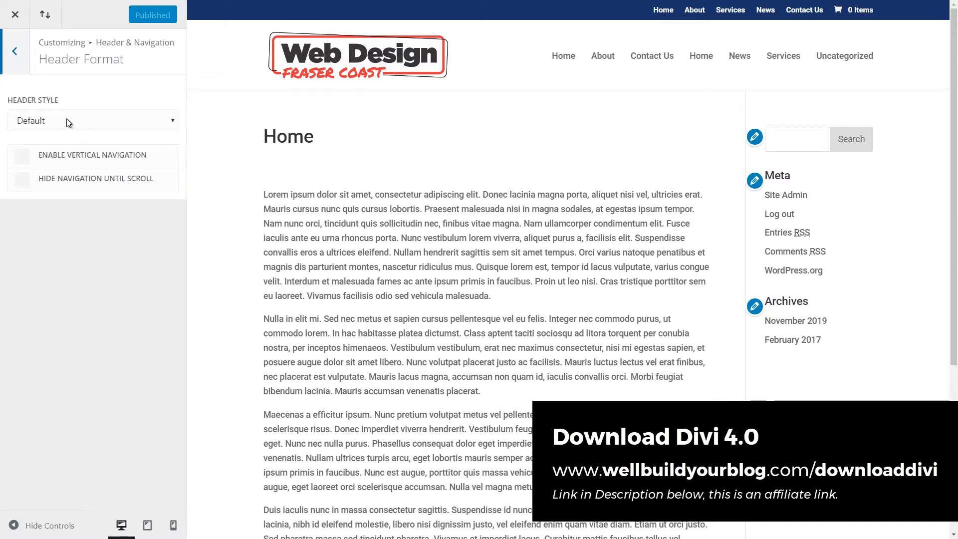
Step: Try vertical navigation with the menu orientation set to Right and Left, and disable it again
left_click(23, 163)
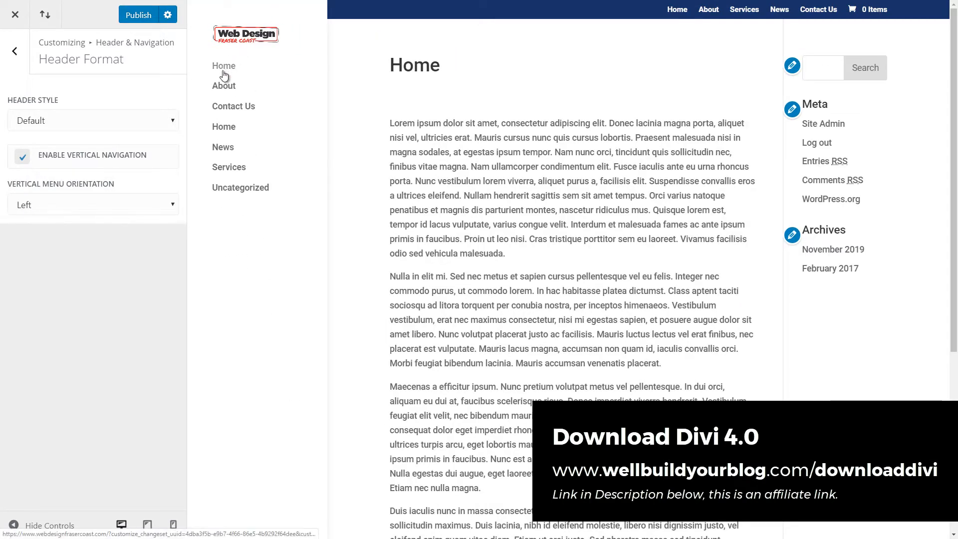
left_click(60, 206)
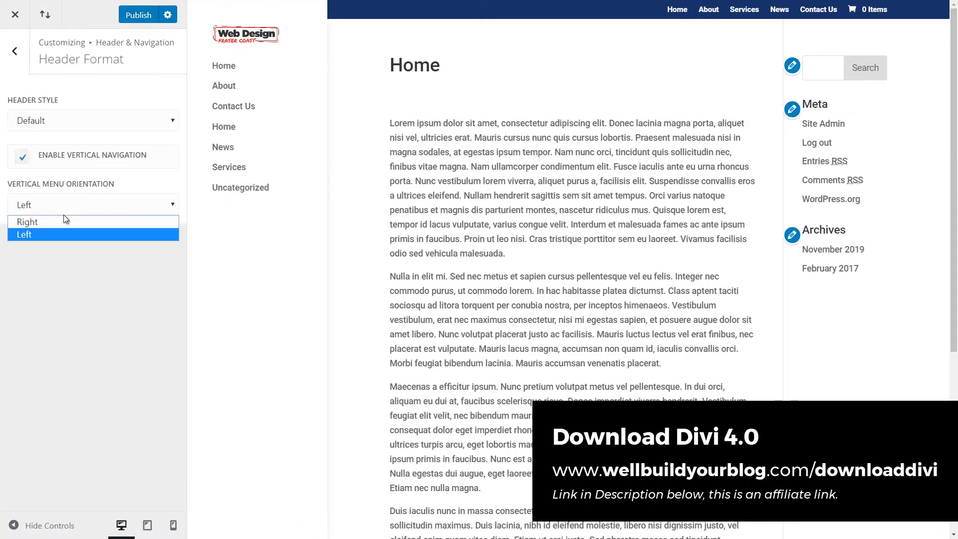
left_click(57, 223)
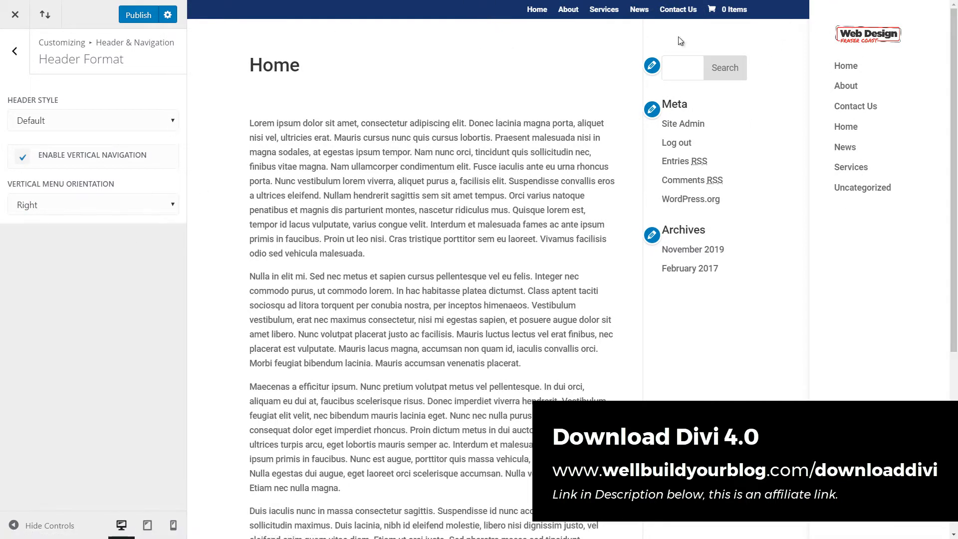
left_click(57, 208)
left_click(49, 231)
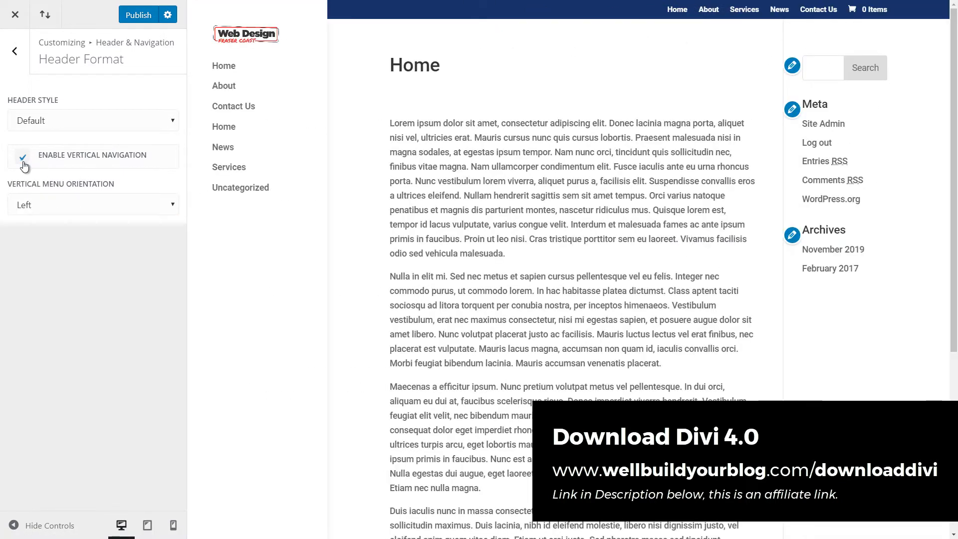
left_click(24, 163)
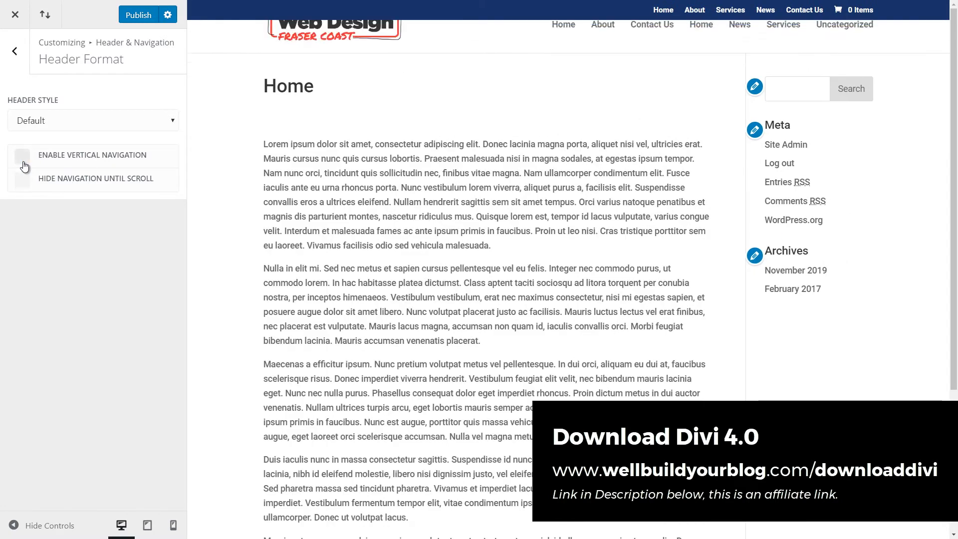
Step: Set the header style to Centered and try it with vertical navigation switched on and off
left_click(48, 118)
left_click(49, 151)
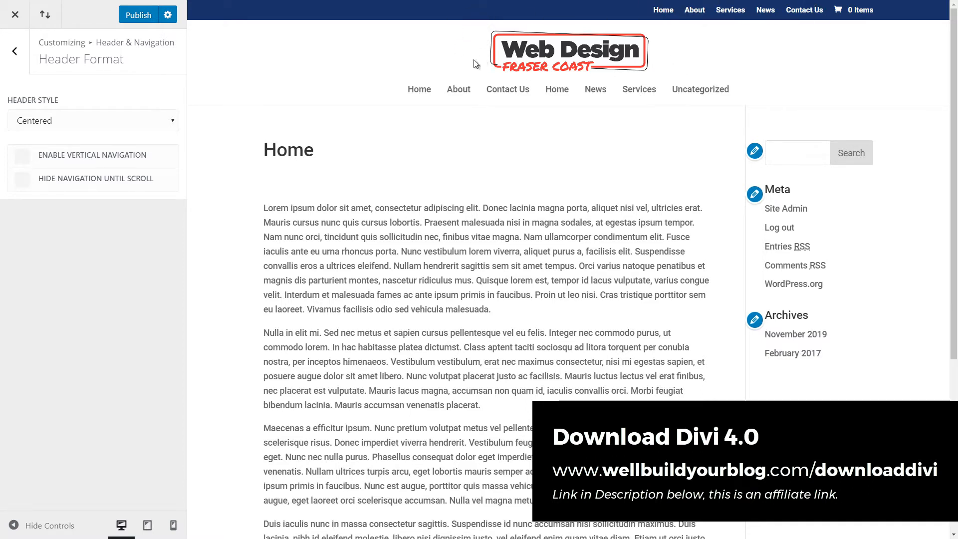
left_click(22, 158)
left_click(23, 158)
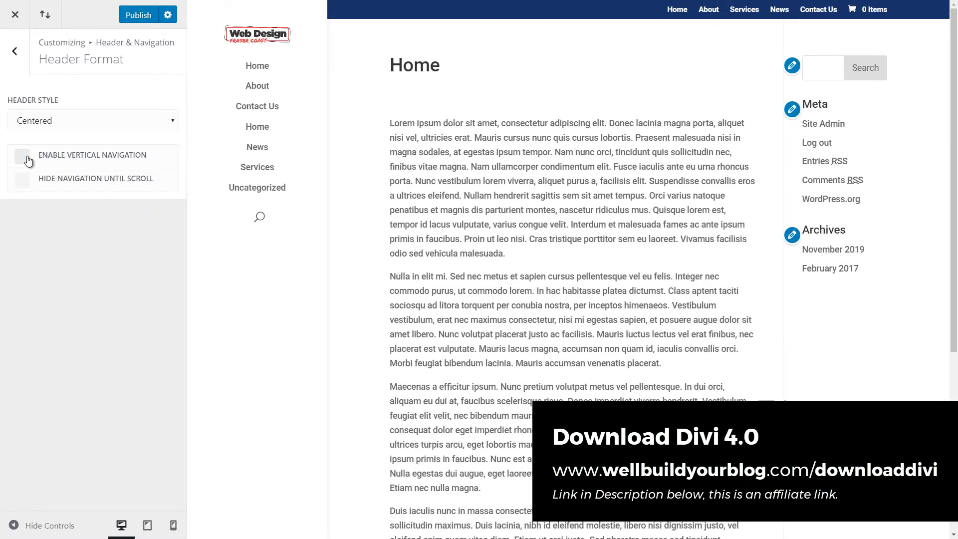
Step: Set the header style to Centered Inline Logo and preview it with and without vertical navigation
left_click(53, 120)
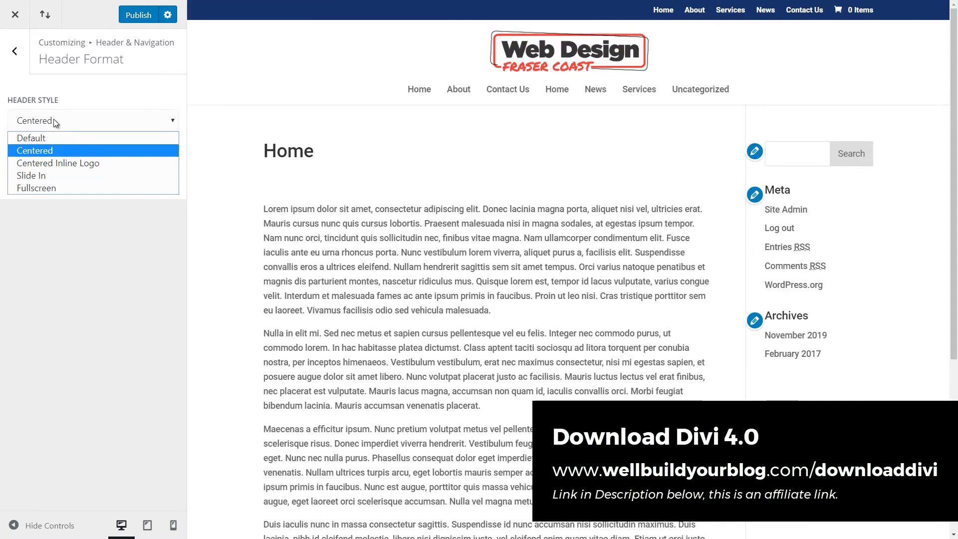
left_click(58, 163)
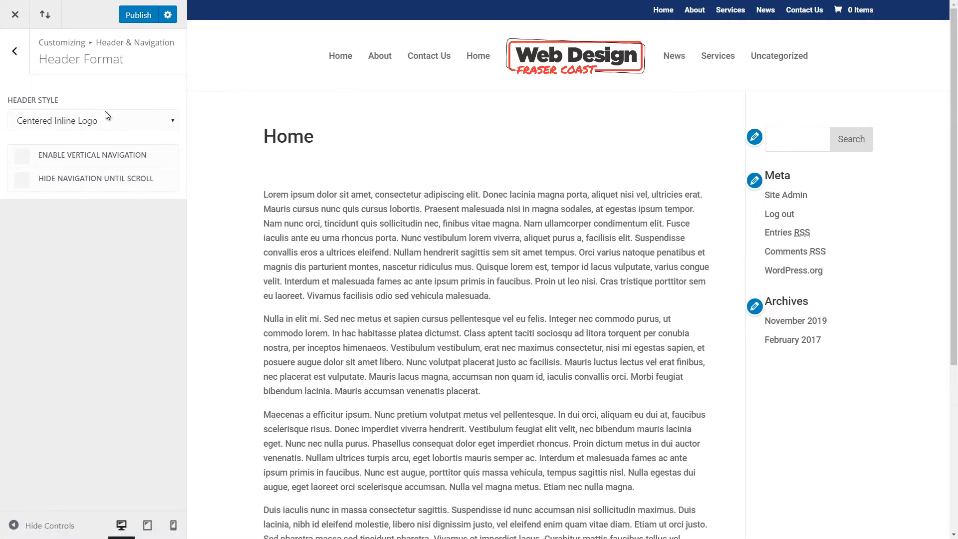
left_click(23, 157)
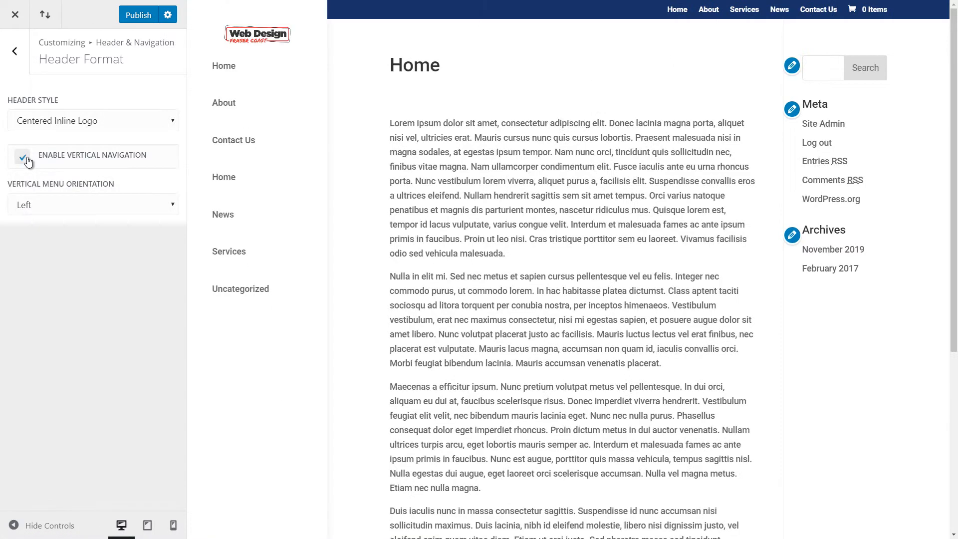
left_click(23, 158)
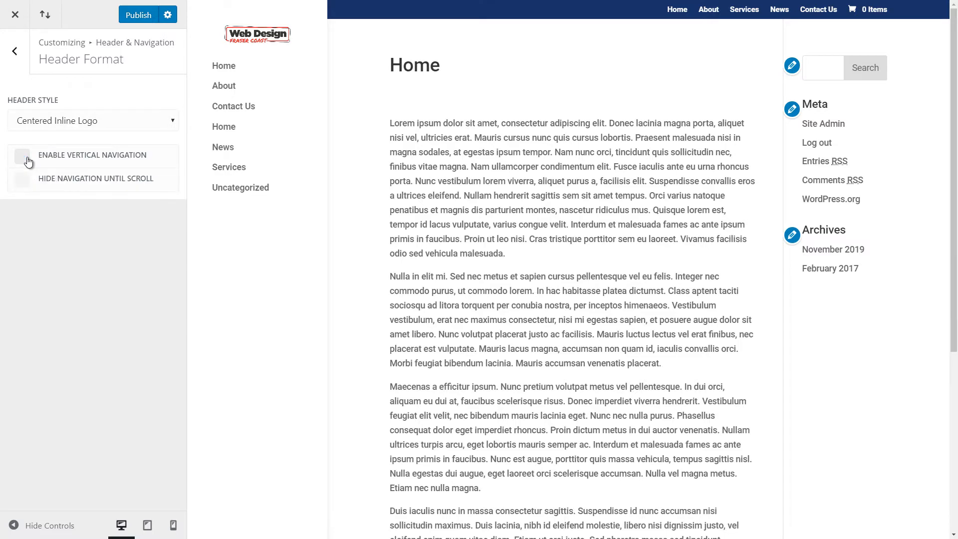
Step: Set the header style to Slide In and open the slide-in menu in the page preview
left_click(44, 123)
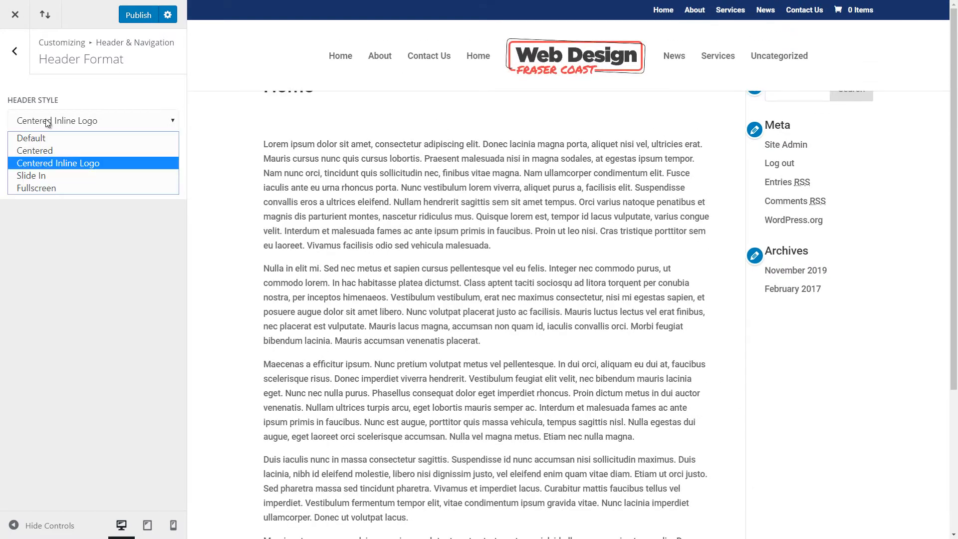
left_click(41, 176)
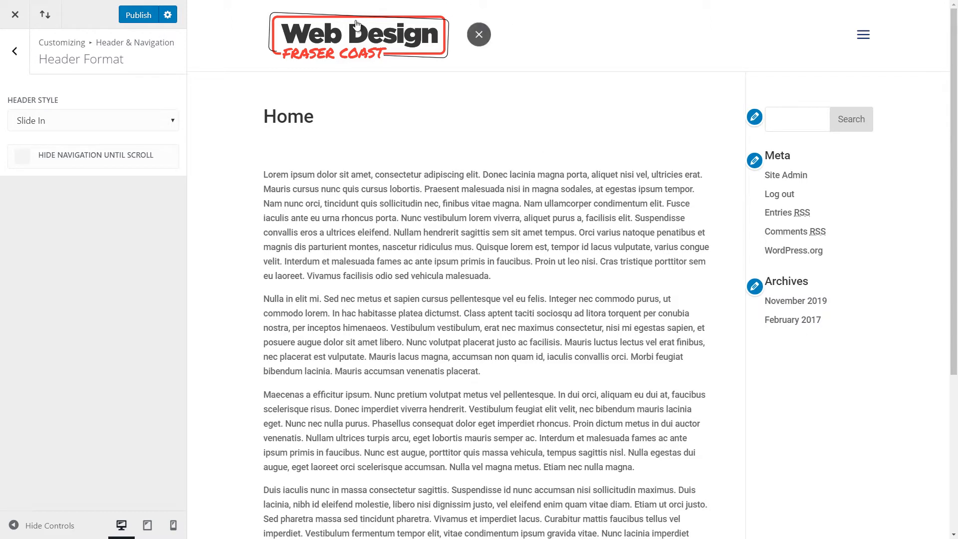
left_click(863, 38)
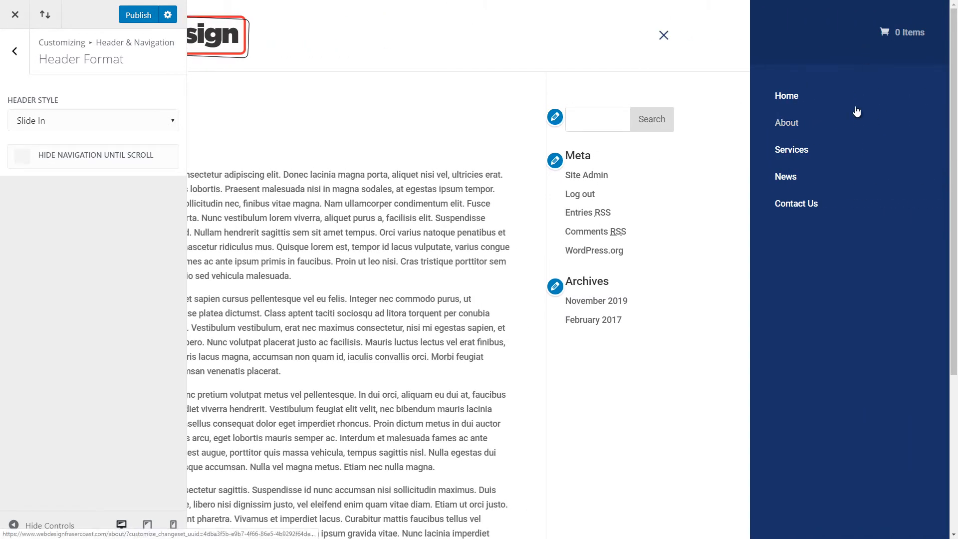
Step: Close the slide-in menu, set the header style to Fullscreen and open the fullscreen menu in the page preview
left_click(665, 35)
left_click(77, 122)
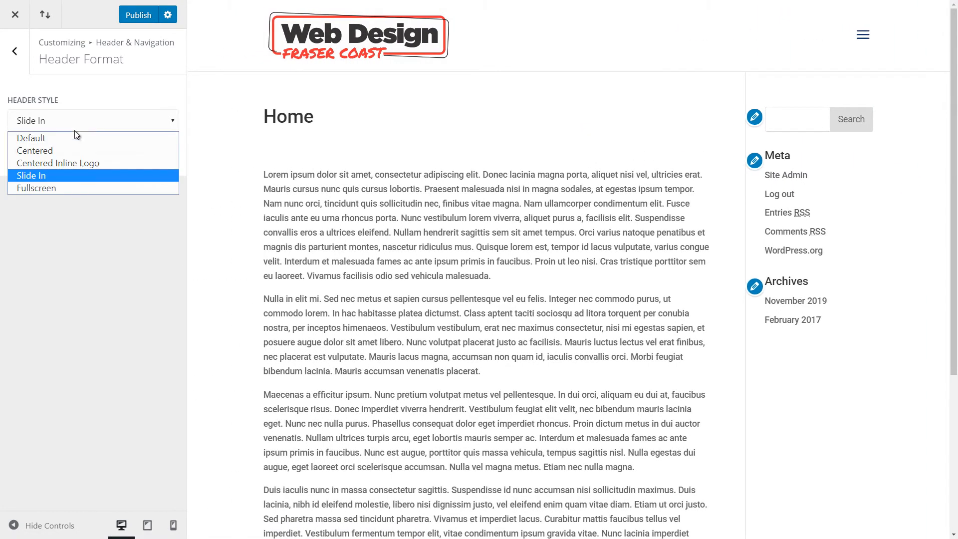
left_click(72, 188)
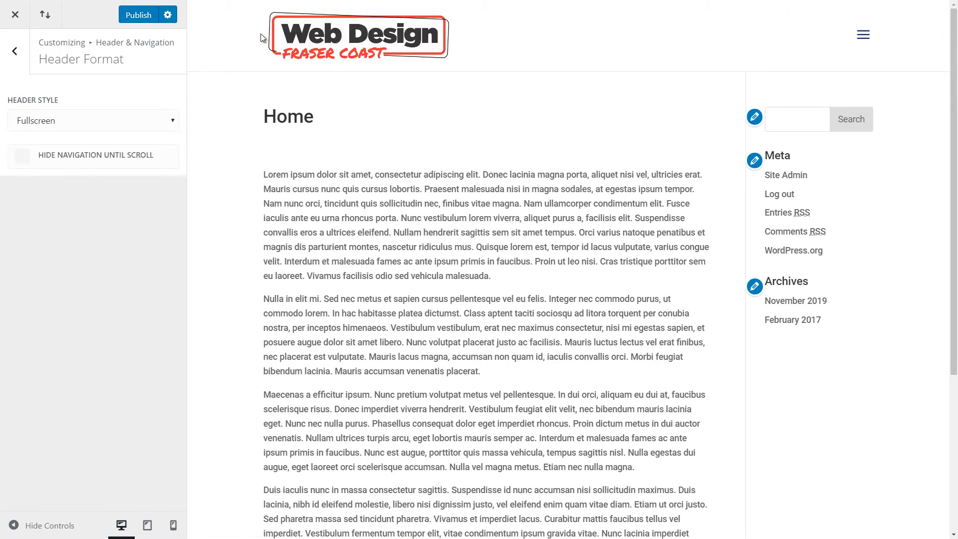
left_click(863, 37)
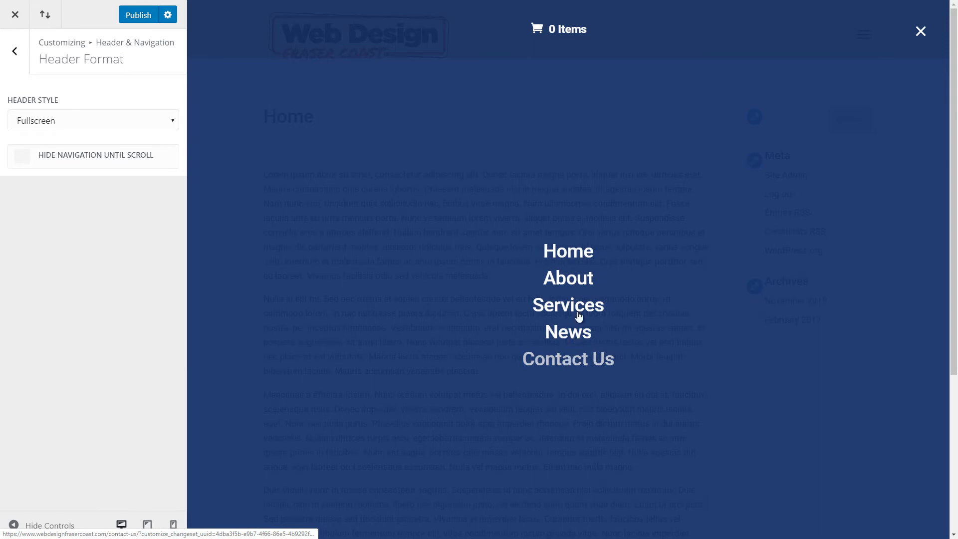
Step: Set the header style back to Default and publish the header format
left_click(58, 131)
left_click(59, 137)
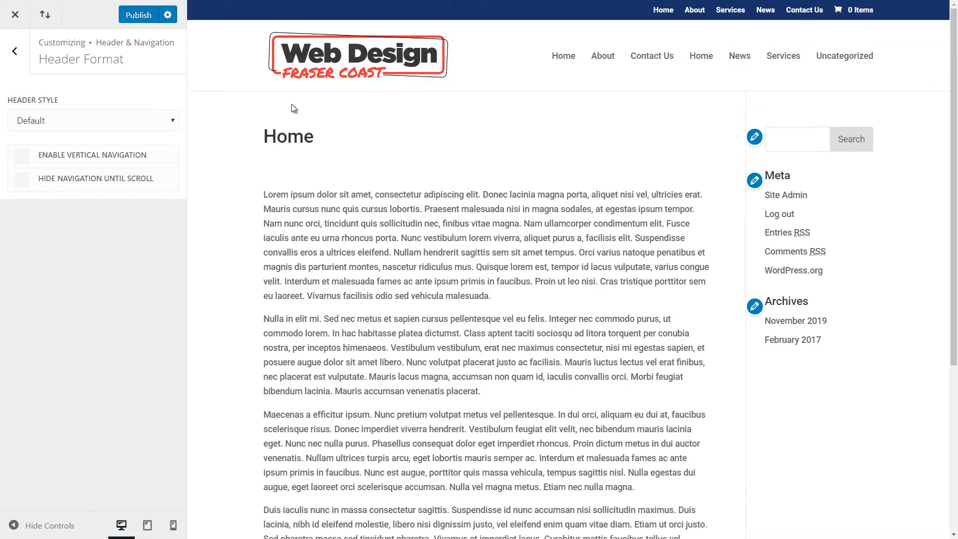
left_click(139, 16)
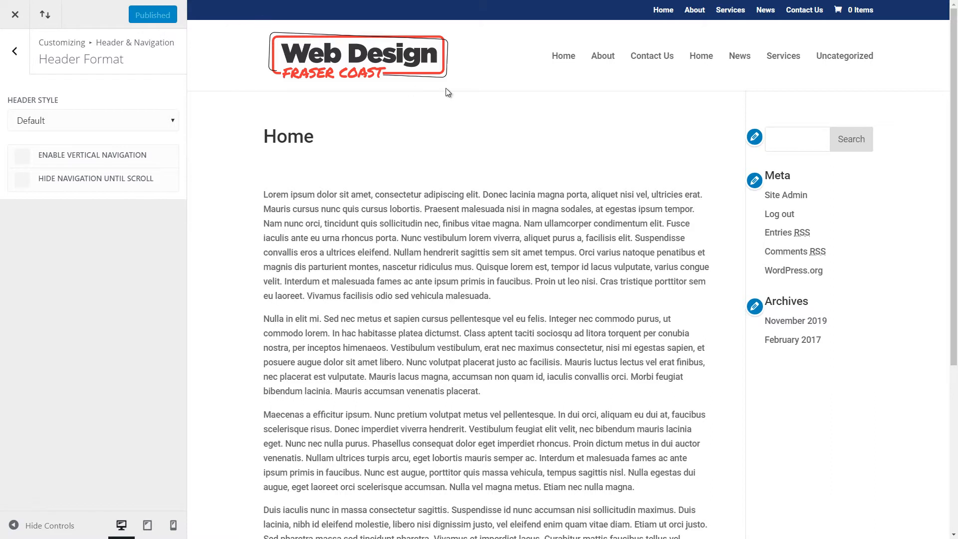
Step: Set the active link color of the Primary Menu Bar to red #ff3d3d
left_click(14, 51)
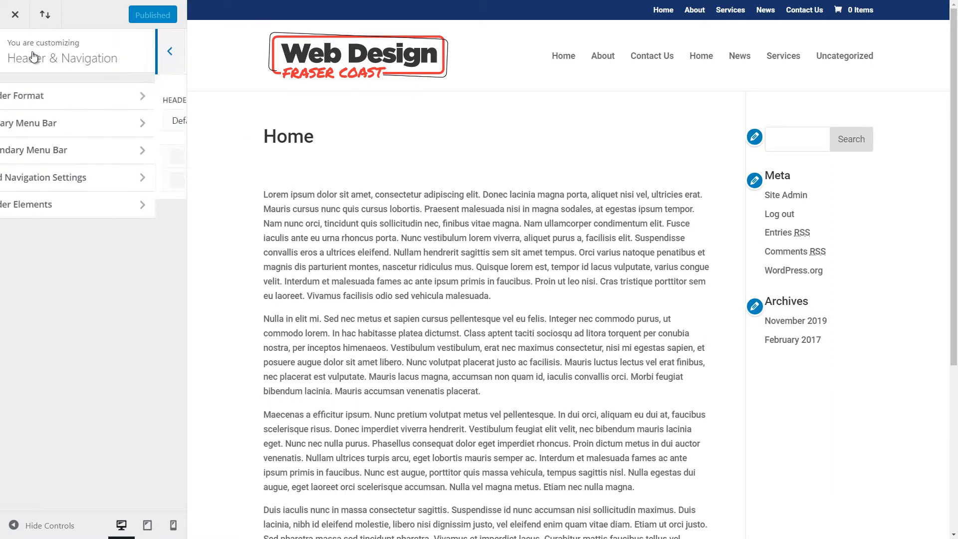
left_click(52, 121)
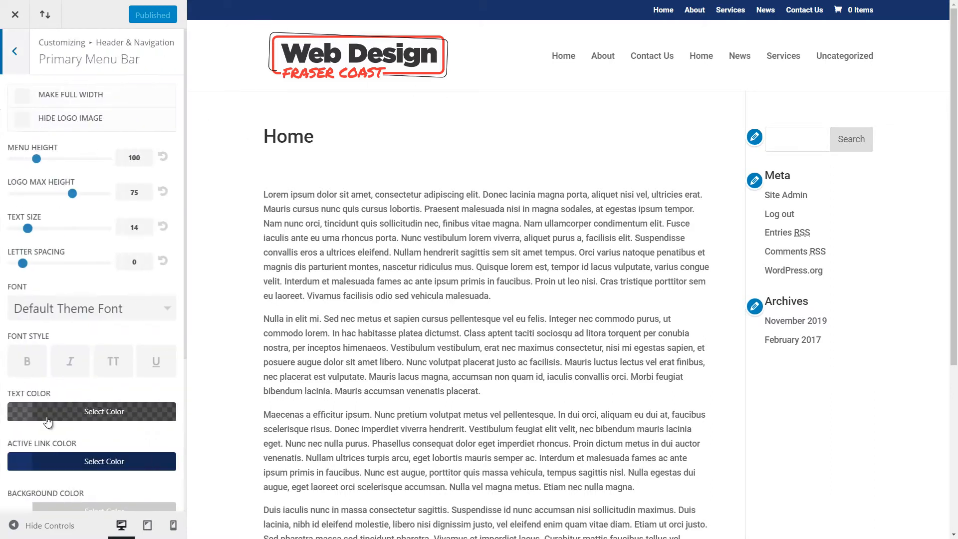
scroll(47, 421, "down", 2)
left_click(42, 361)
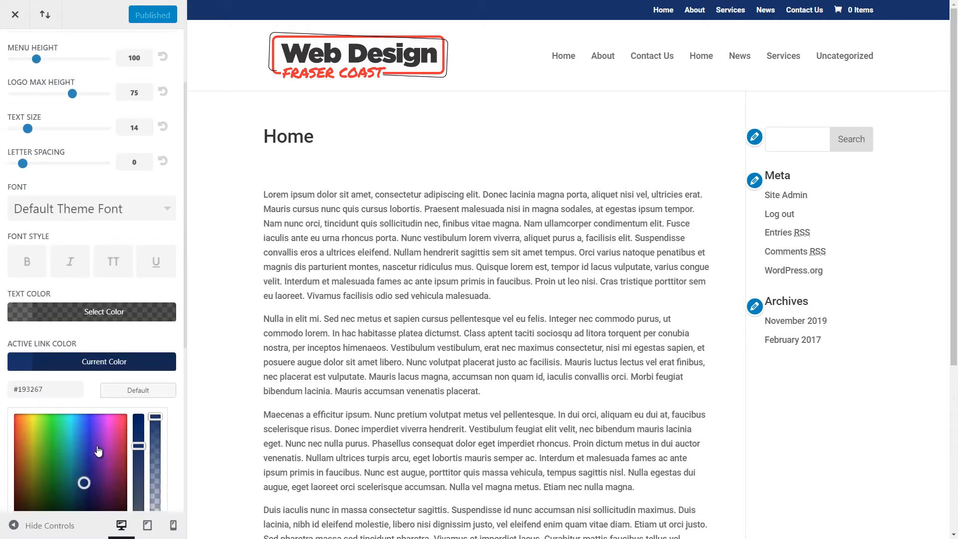
left_click(122, 416)
left_click(14, 415)
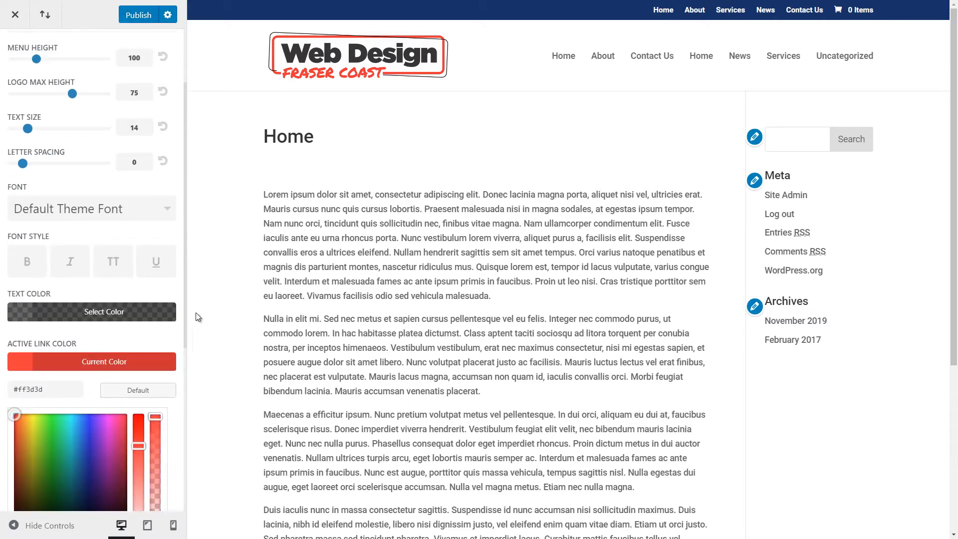
Step: Try orange as the primary menu's text color, and set it to black, rgba(0,0,0,0.6)
left_click(134, 311)
scroll(100, 349, "down", 2)
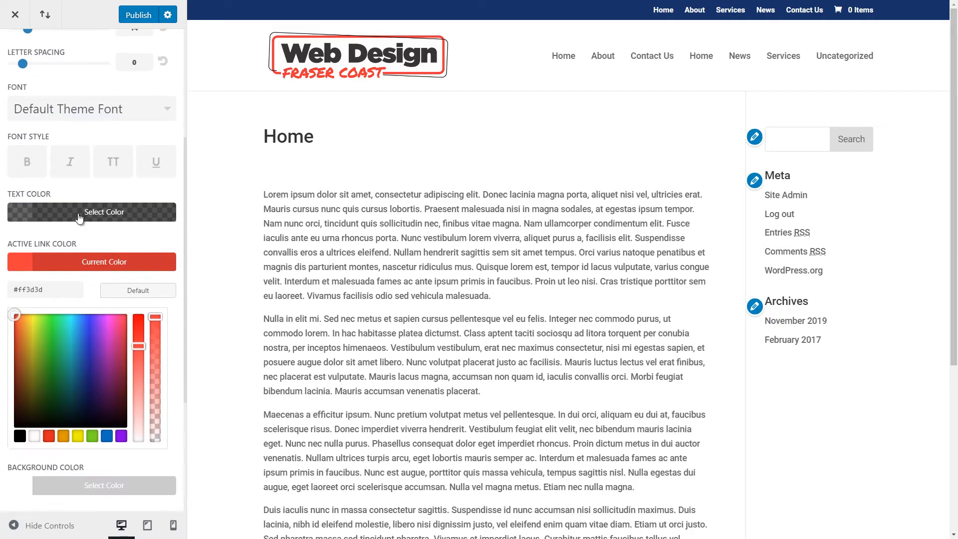
left_click(64, 386)
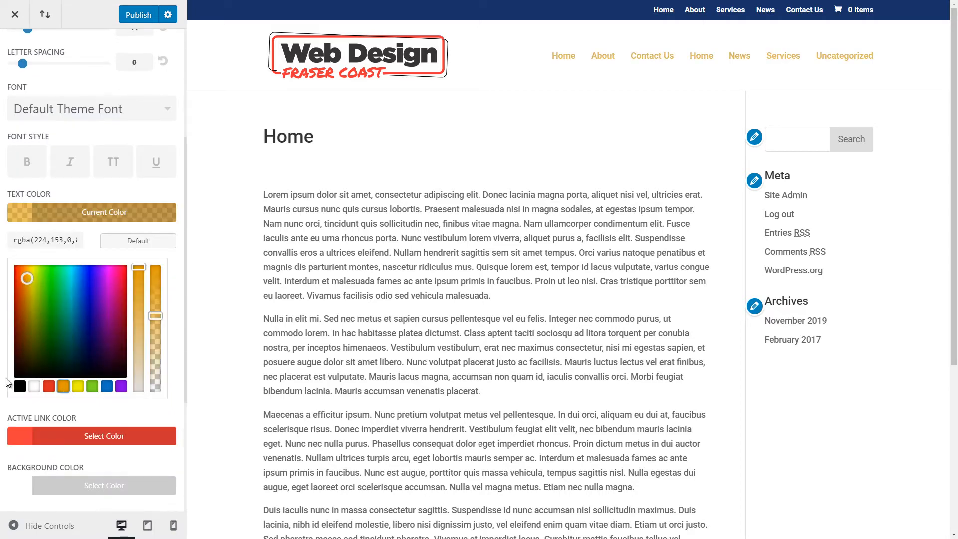
left_click(20, 386)
scroll(109, 285, "down", 4)
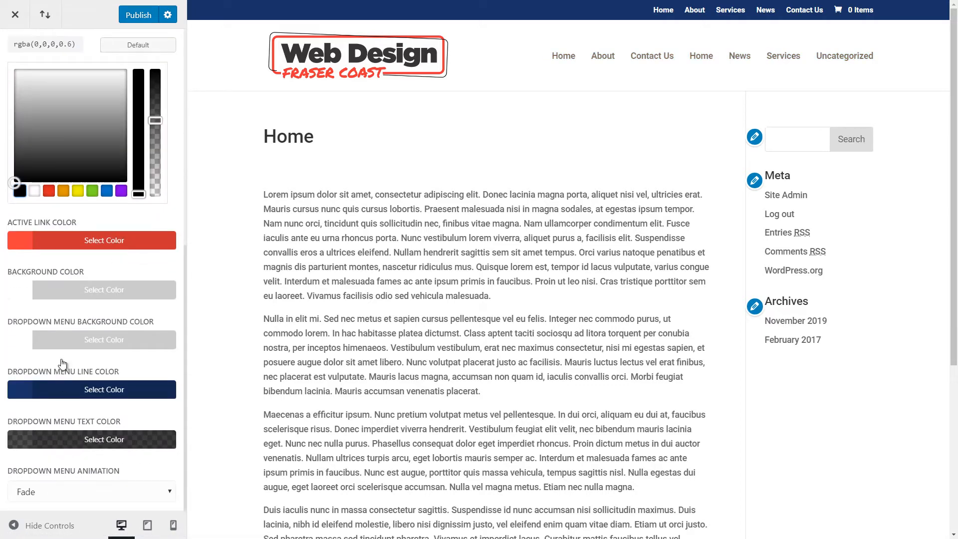
Step: Try the Abhaya Libre font on the primary menu and restore Default Theme Font
scroll(70, 460, "up", 5)
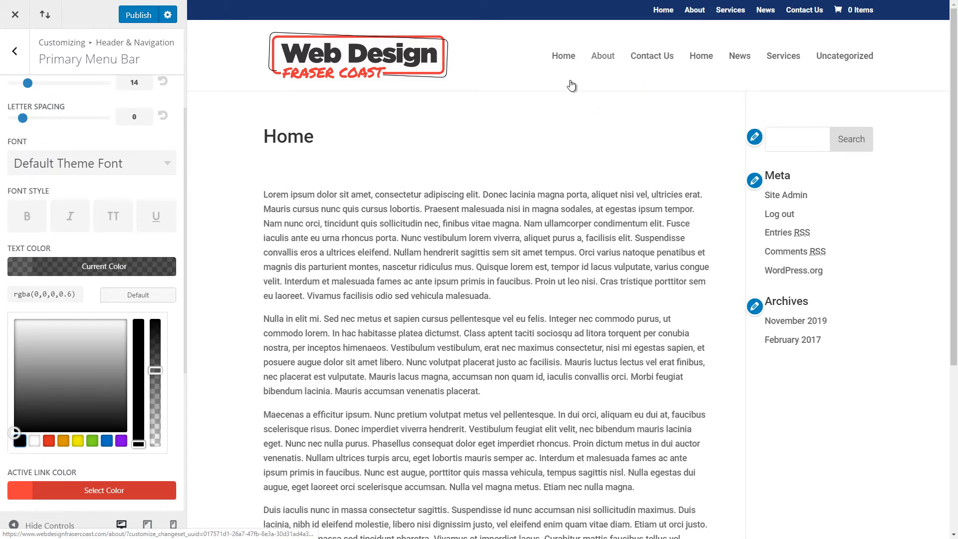
scroll(95, 207, "up", 3)
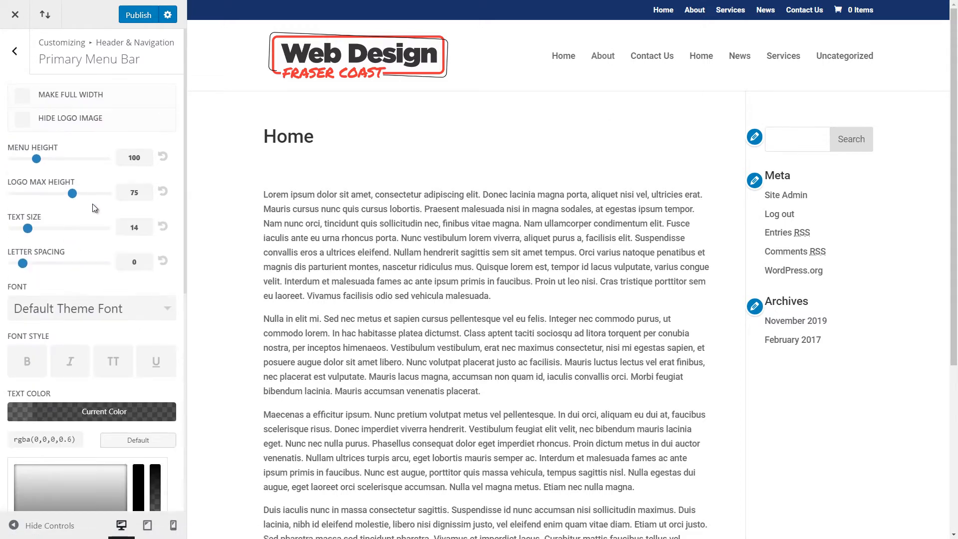
scroll(76, 157, "down", 5)
scroll(78, 230, "up", 3)
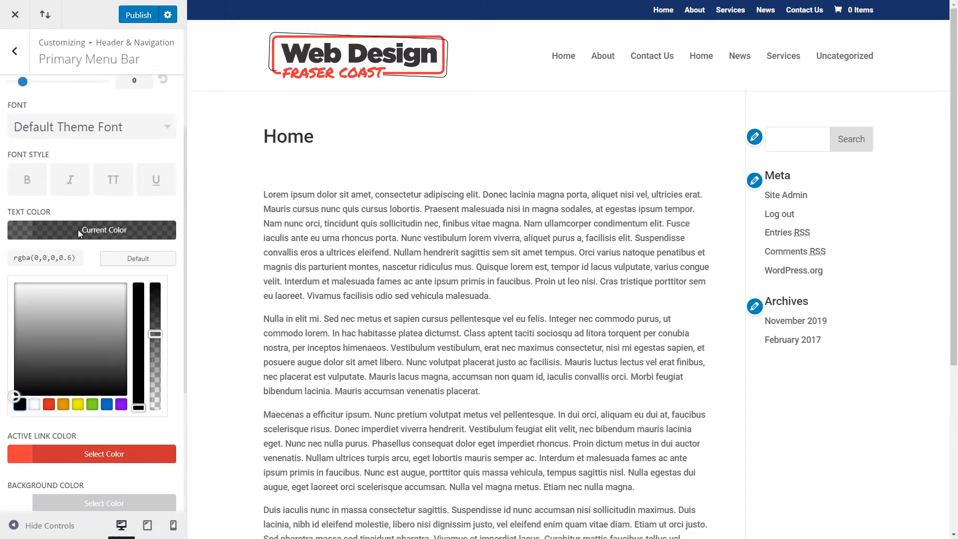
left_click(97, 205)
left_click(74, 286)
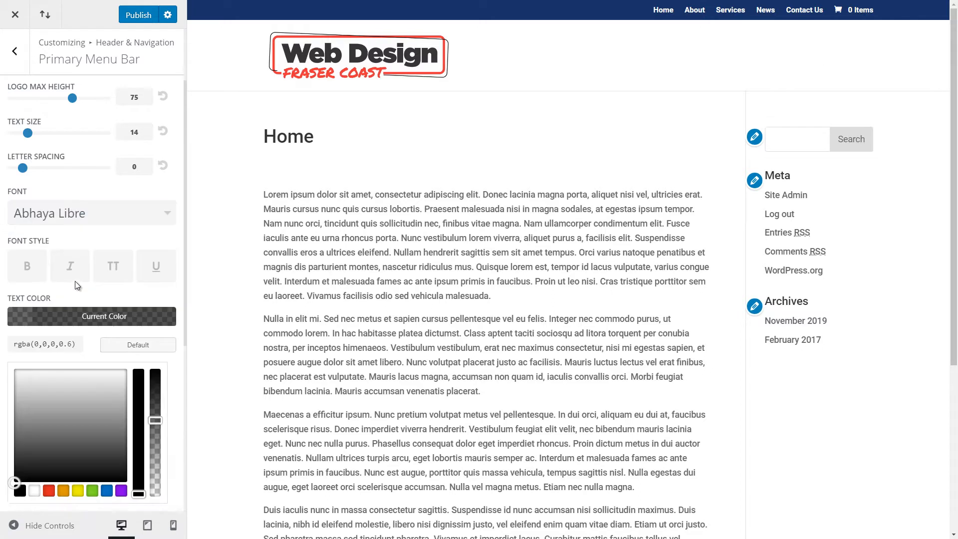
left_click(80, 218)
left_click(78, 213)
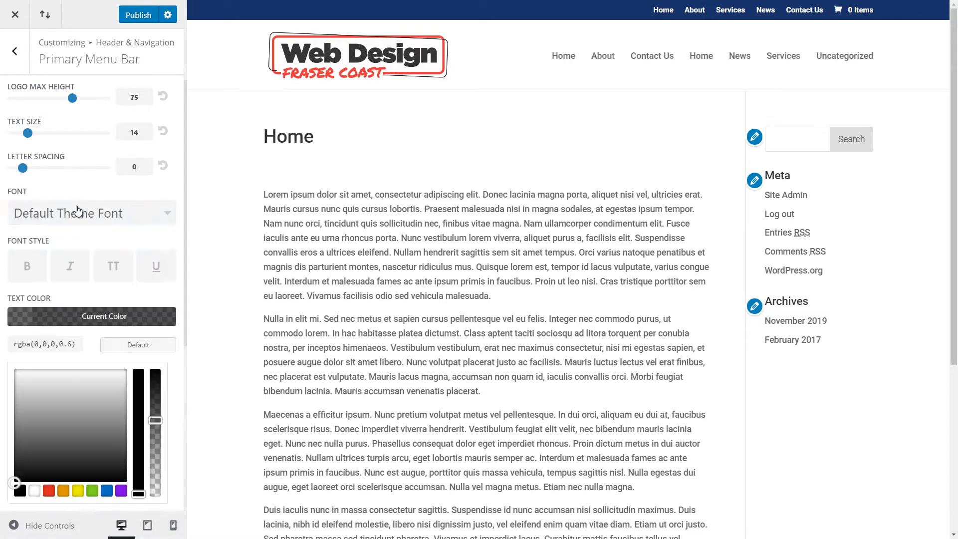
Step: Set the primary menu's text size to 15
left_click_drag(28, 133, 37, 134)
scroll(122, 211, "up", 2)
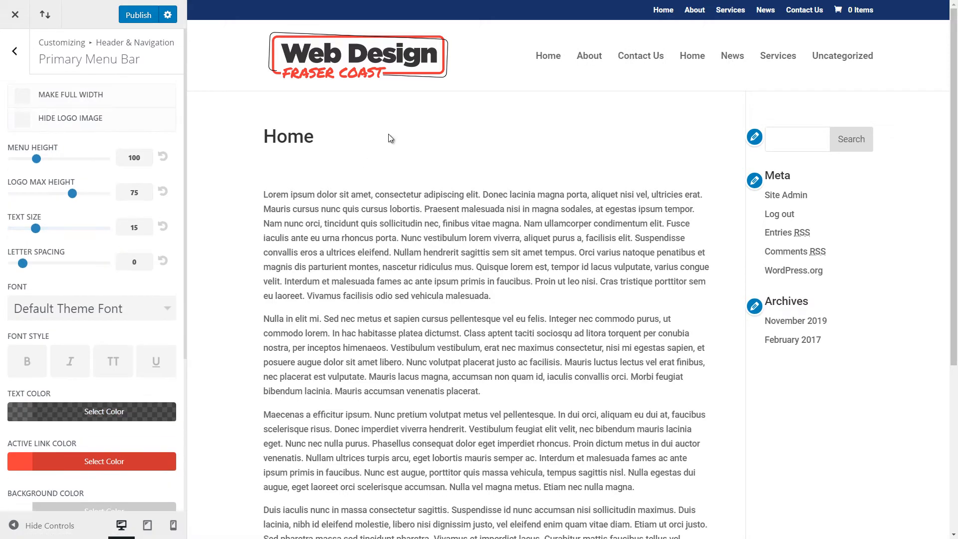
Step: Try a primary menu height of 181 with a logo max height of 50
left_click_drag(38, 156, 64, 159)
left_click_drag(73, 193, 11, 195)
left_click(38, 194)
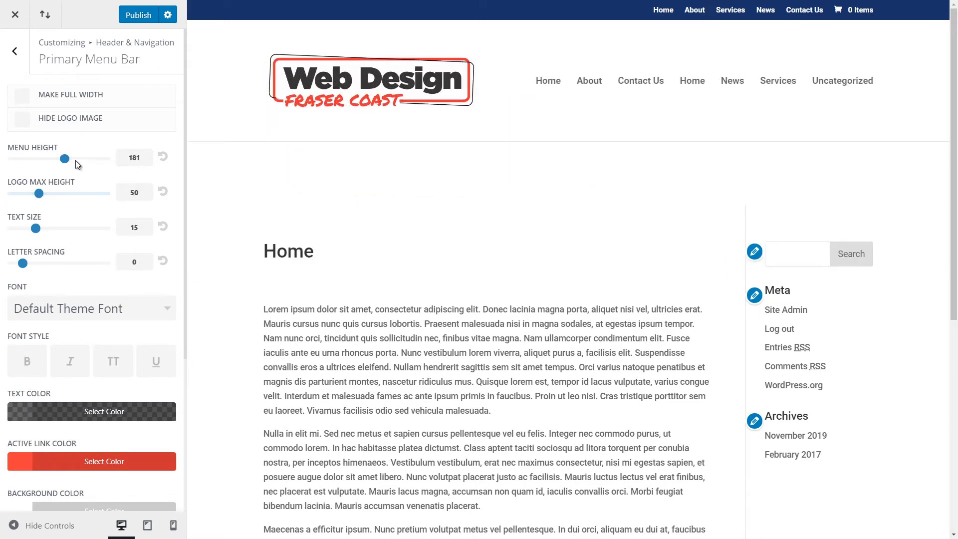
Step: Set the primary menu height to 100 and the logo max height to 68
left_click_drag(31, 162, 28, 160)
left_click_drag(38, 194, 63, 193)
left_click_drag(35, 160, 37, 158)
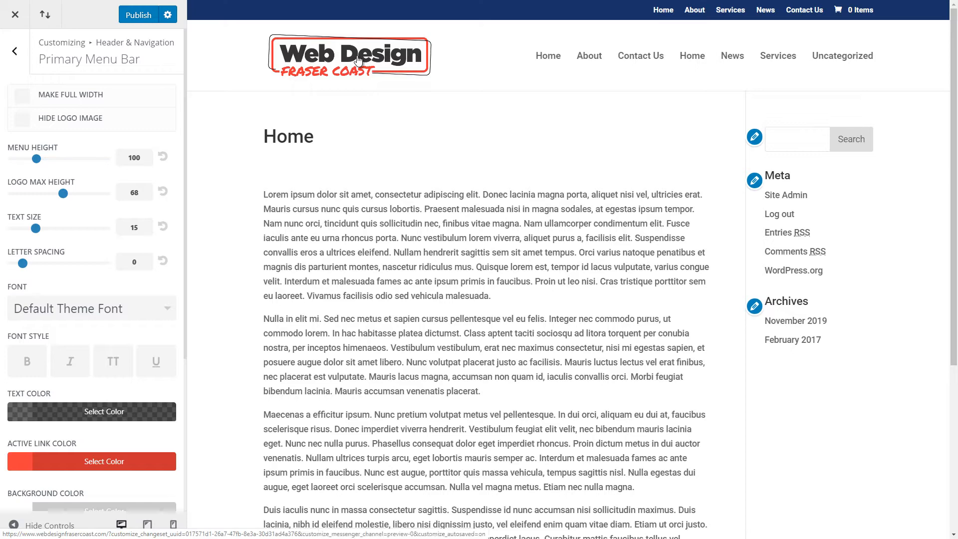
Step: Set the background color of the Secondary Menu Bar to a deep red and publish the changes
left_click(14, 50)
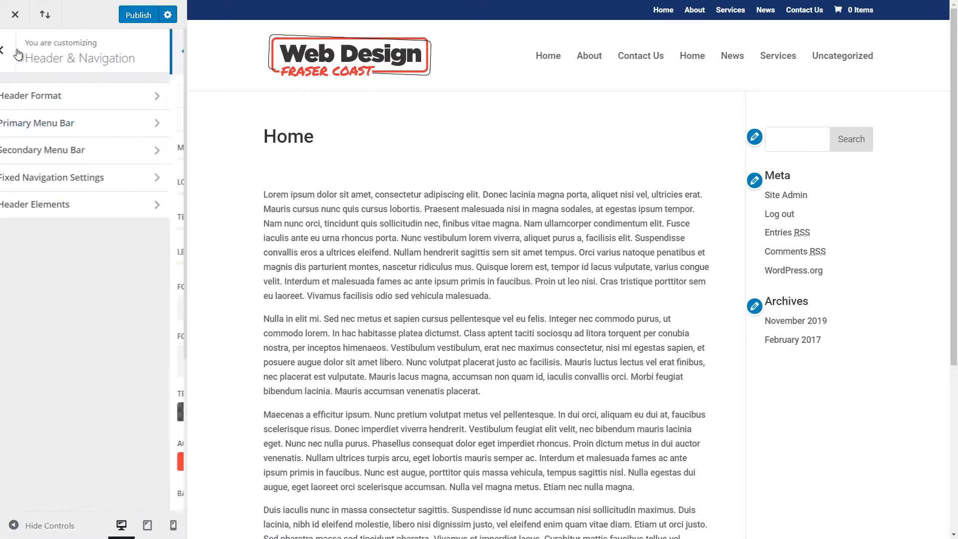
left_click(39, 153)
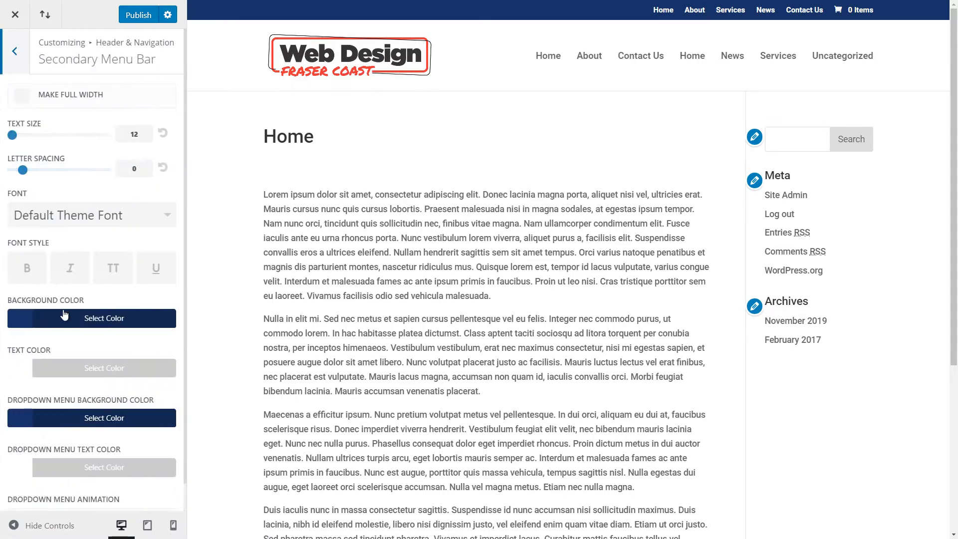
left_click(58, 324)
left_click(15, 372)
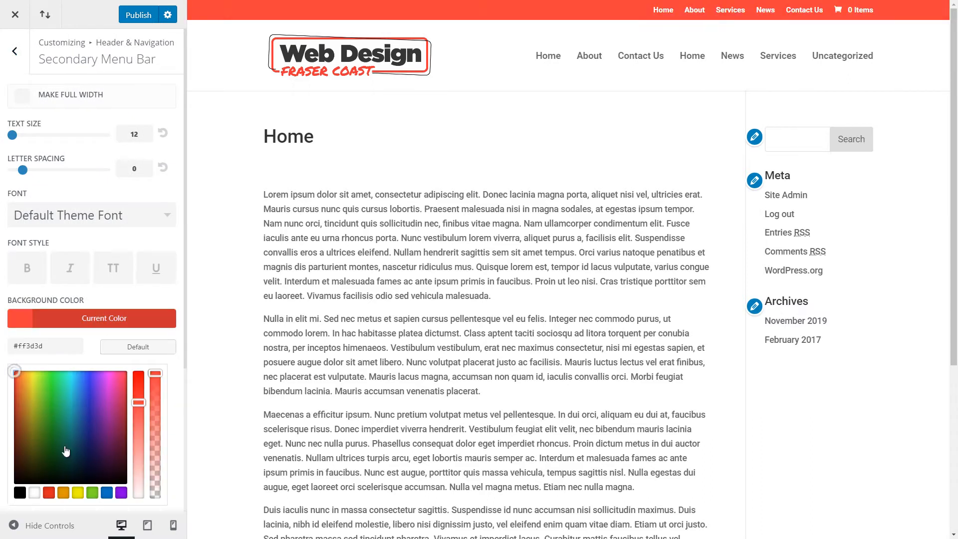
left_click_drag(139, 402, 138, 371)
left_click_drag(15, 373, 7, 395)
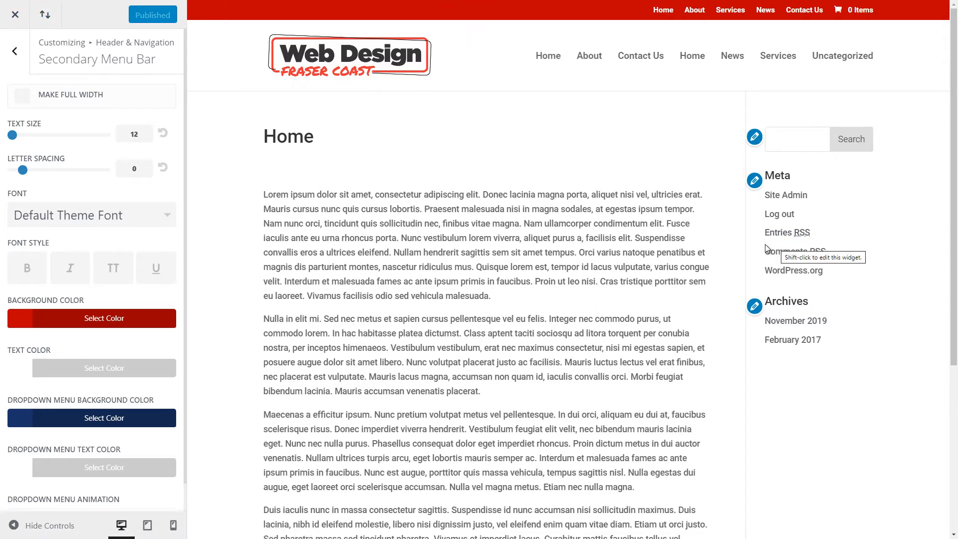
Step: Leave the Theme Customizer and start building a global header for the default website template in the Divi Theme Builder
left_click(22, 21)
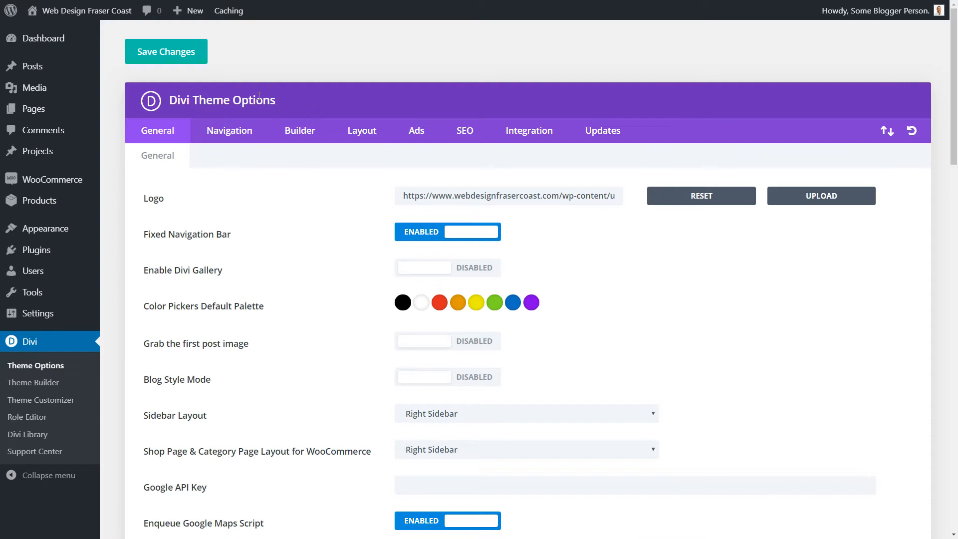
left_click(22, 388)
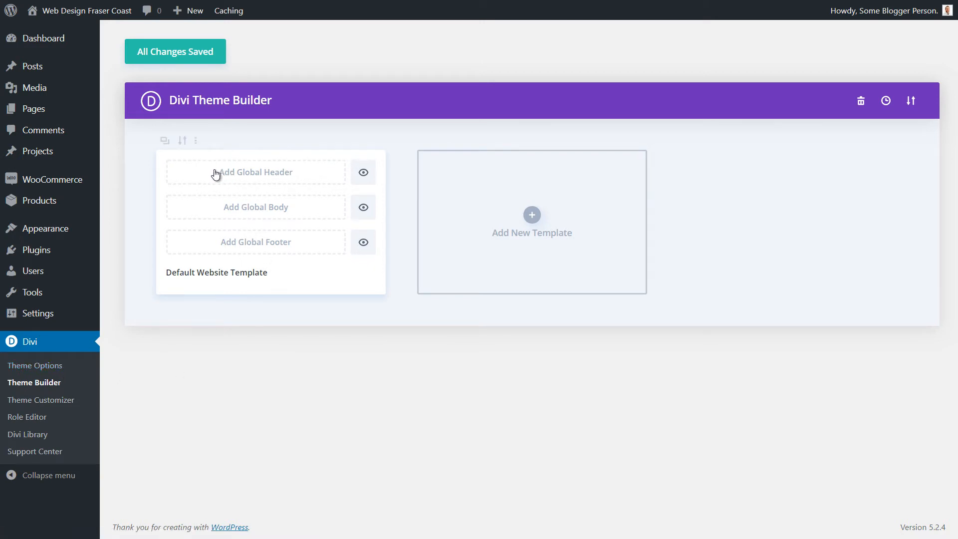
left_click(259, 172)
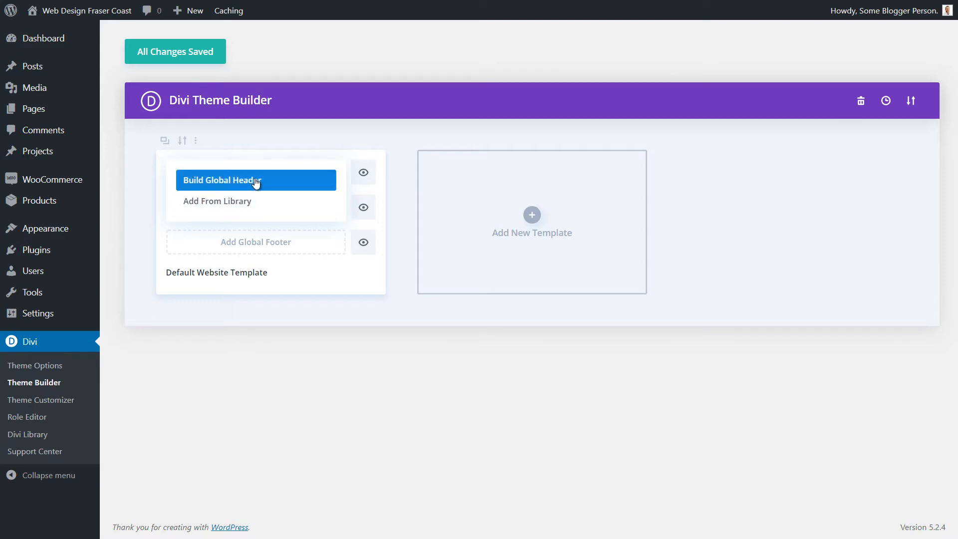
left_click(256, 181)
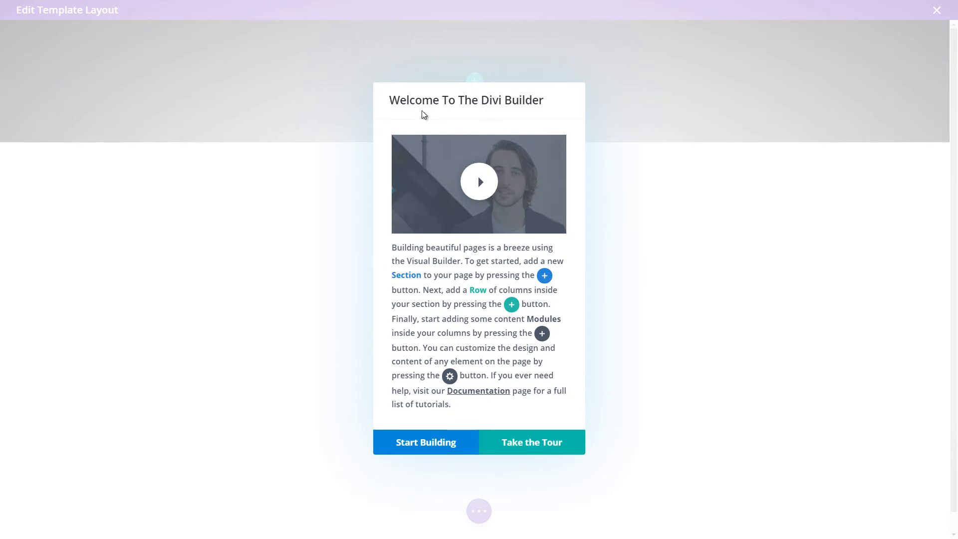
Step: Dismiss the Divi Builder welcome and unsaved-changes dialogs, and choose to build the header layout from scratch
left_click(402, 444)
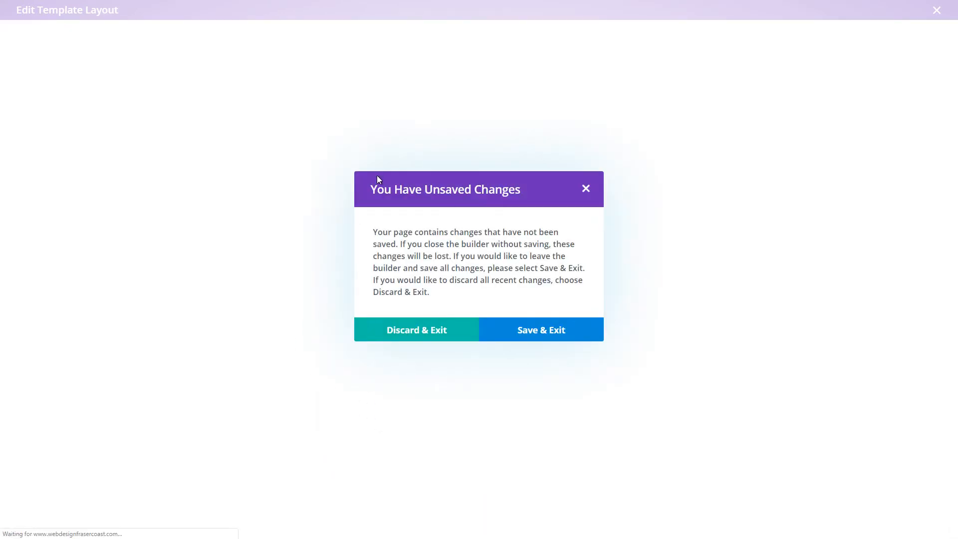
left_click(586, 188)
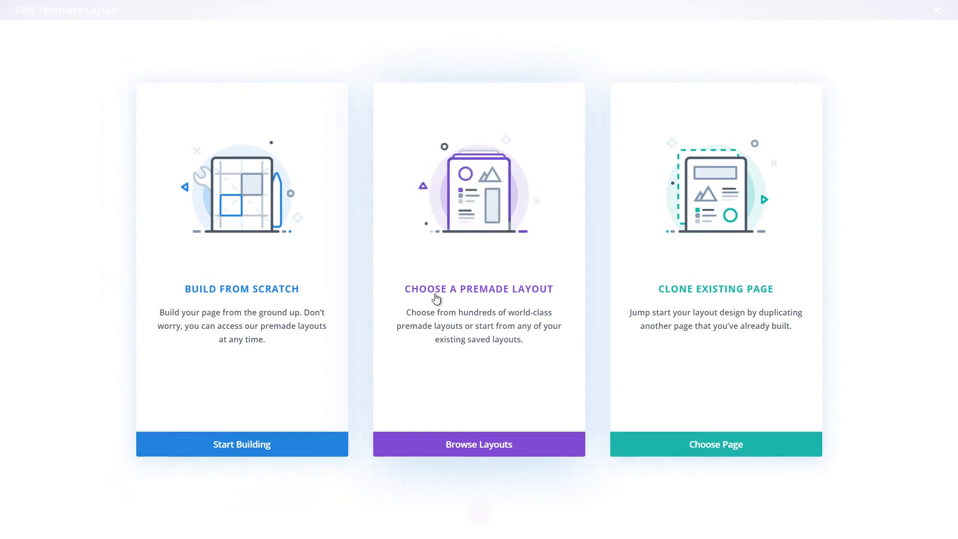
left_click(232, 454)
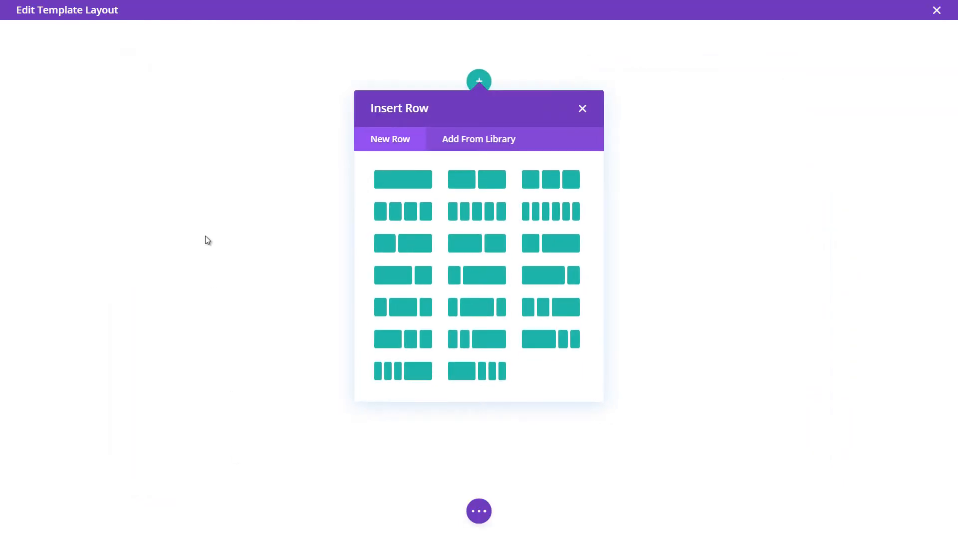
Step: Insert a single-column row in the header layout and add a Menu module to it
left_click(383, 184)
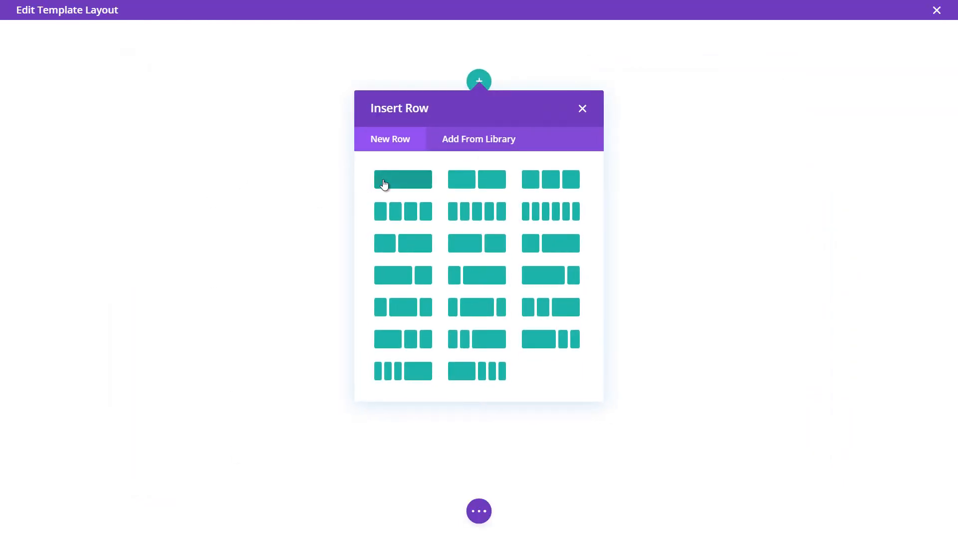
scroll(464, 319, "down", 4)
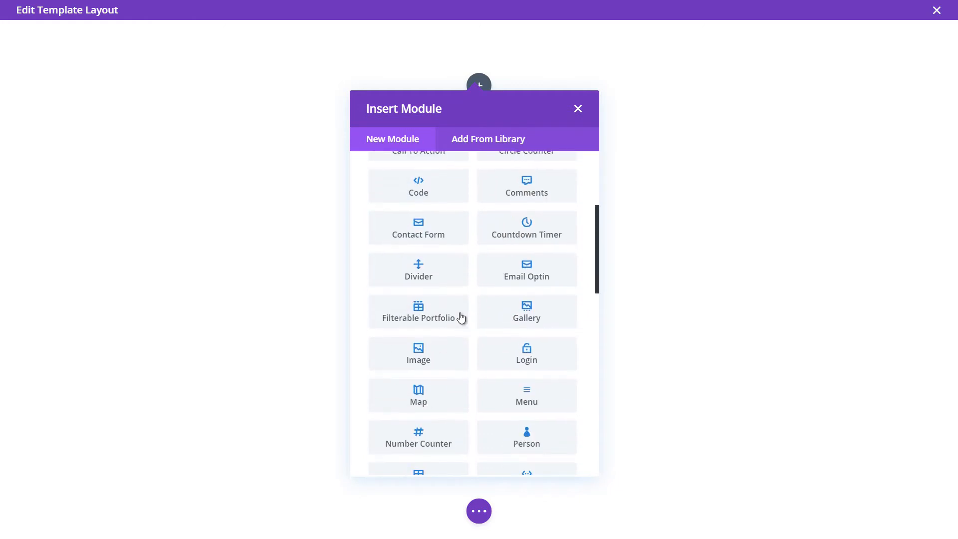
scroll(566, 322, "down", 2)
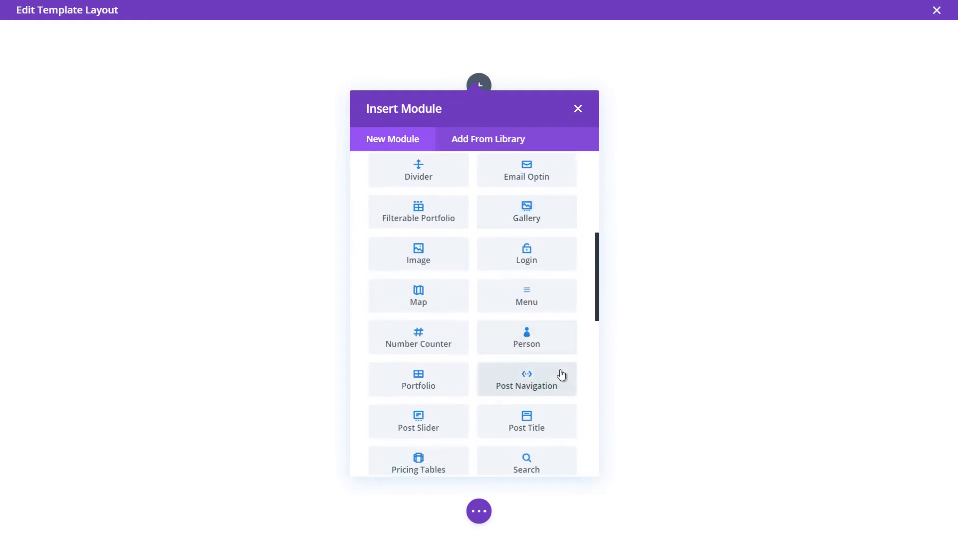
left_click(537, 296)
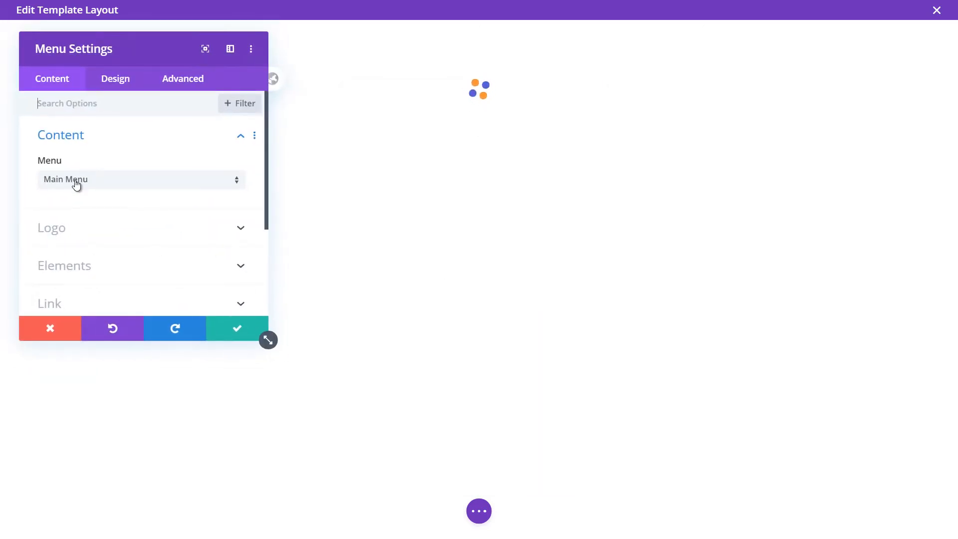
Step: Set logo.png from the media library as the Menu module's logo
left_click(128, 234)
left_click(140, 199)
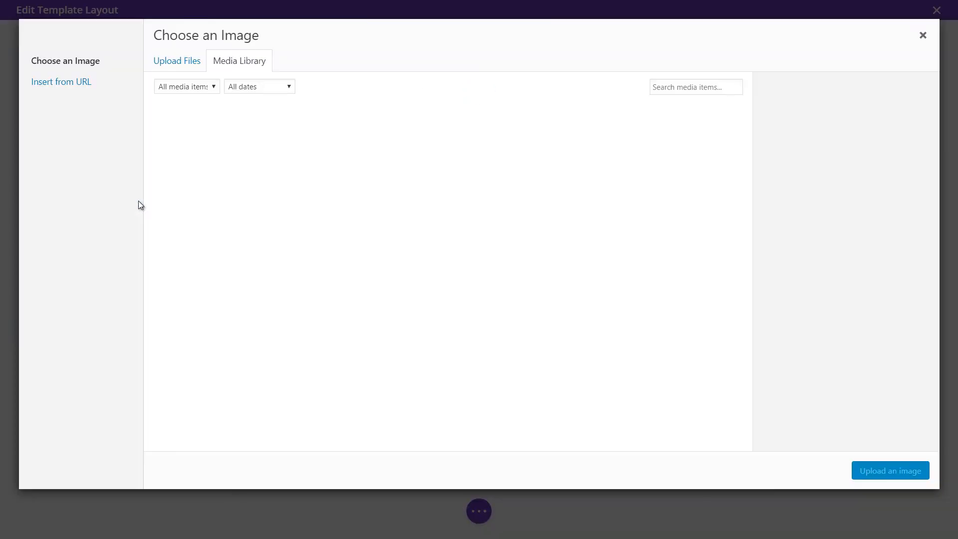
left_click(211, 147)
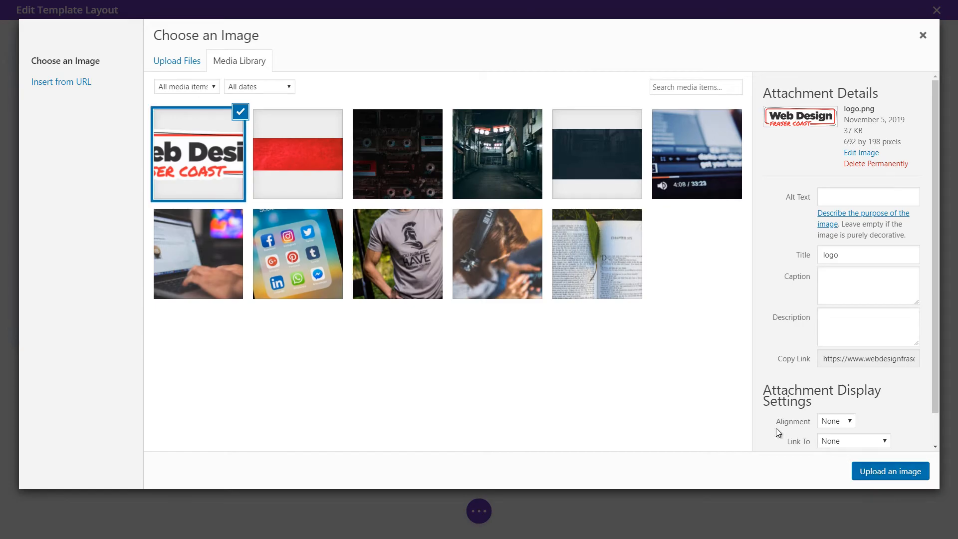
left_click(869, 471)
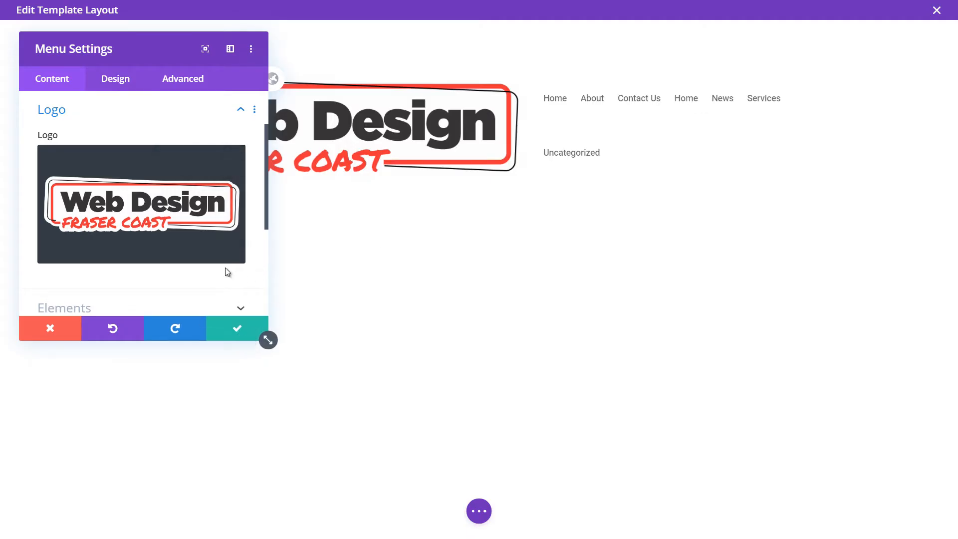
Step: Move the Menu Settings window clear of the header and review the module's menu and logo options
scroll(139, 205, "down", 3)
left_click(111, 84)
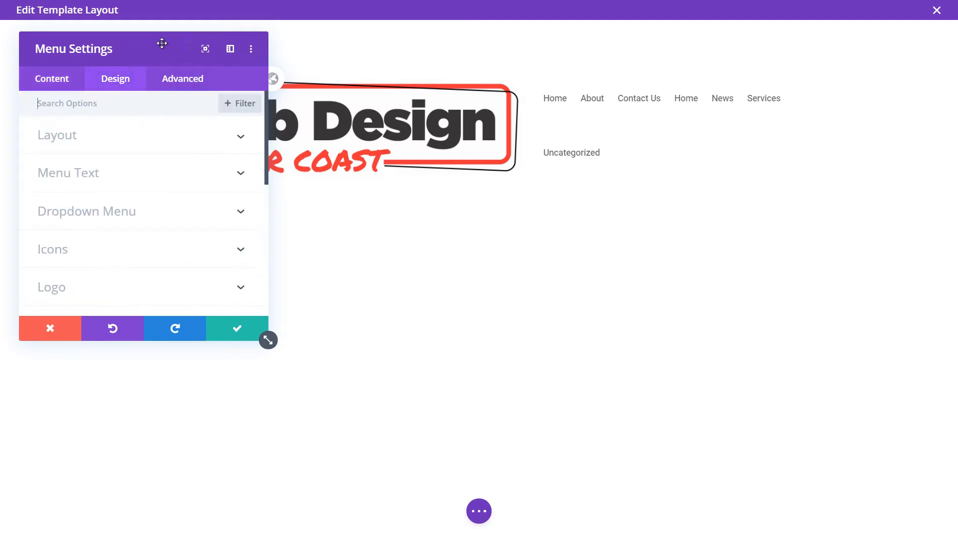
left_click_drag(162, 43, 708, 186)
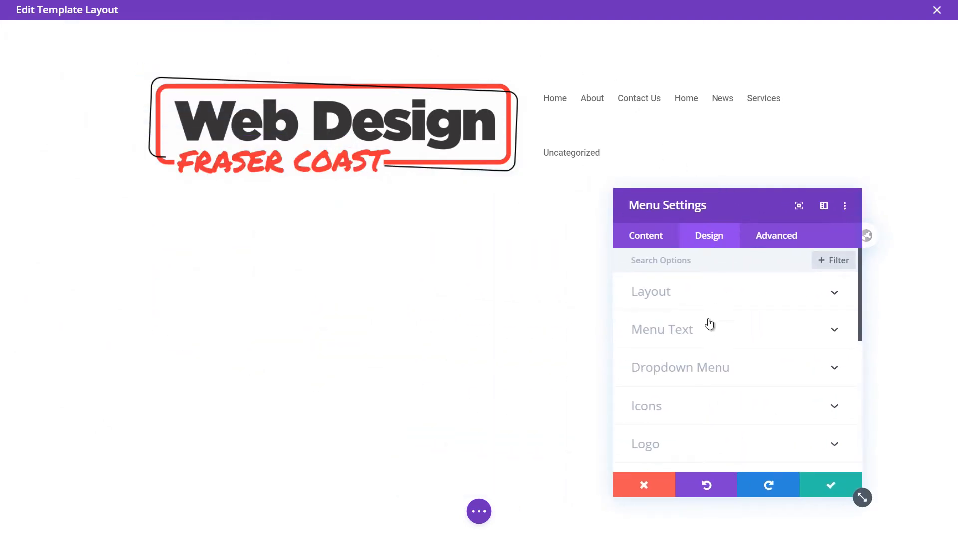
left_click(646, 235)
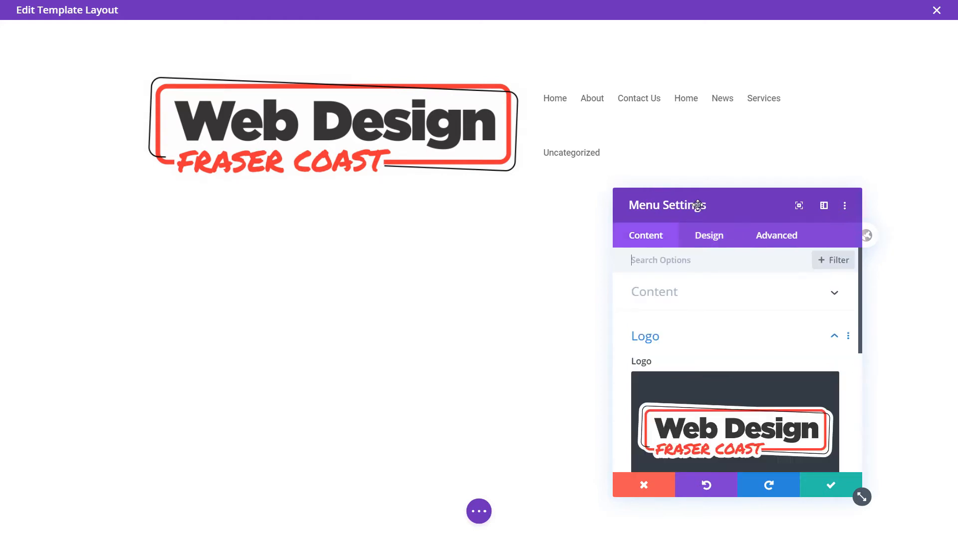
left_click_drag(697, 205, 720, 180)
left_click(858, 269)
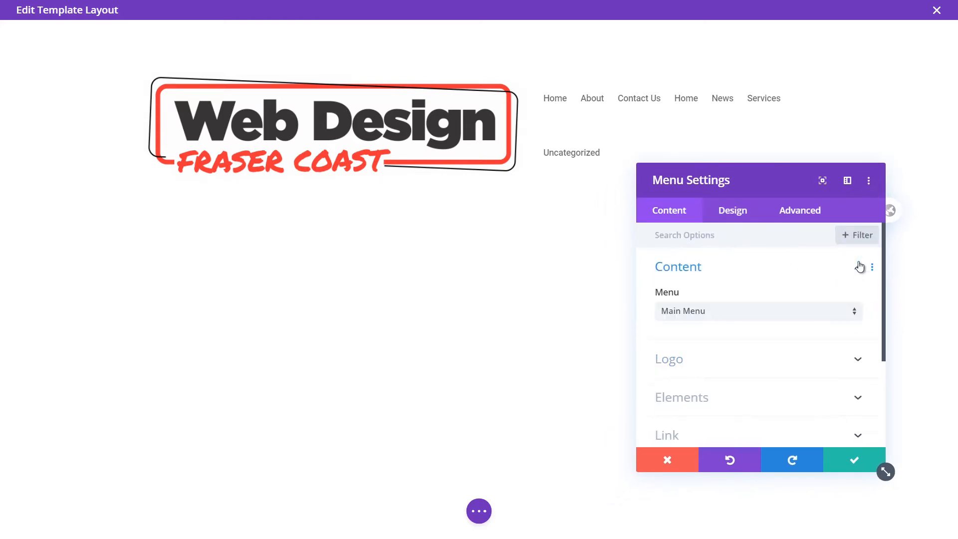
left_click(719, 313)
left_click(764, 363)
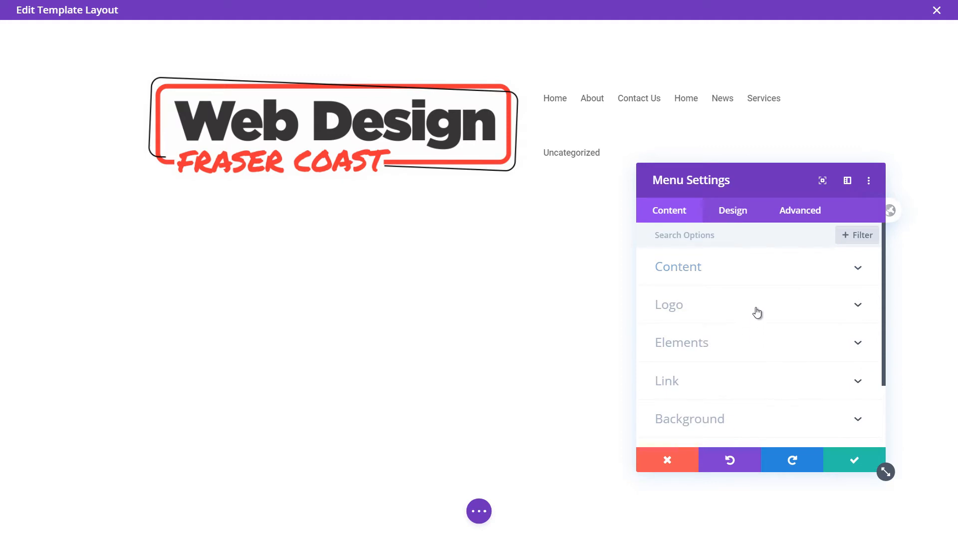
left_click(757, 312)
Step: Try showing the search and shopping cart icons in the menu, and switch both off again
scroll(755, 332, "down", 2)
left_click(756, 336)
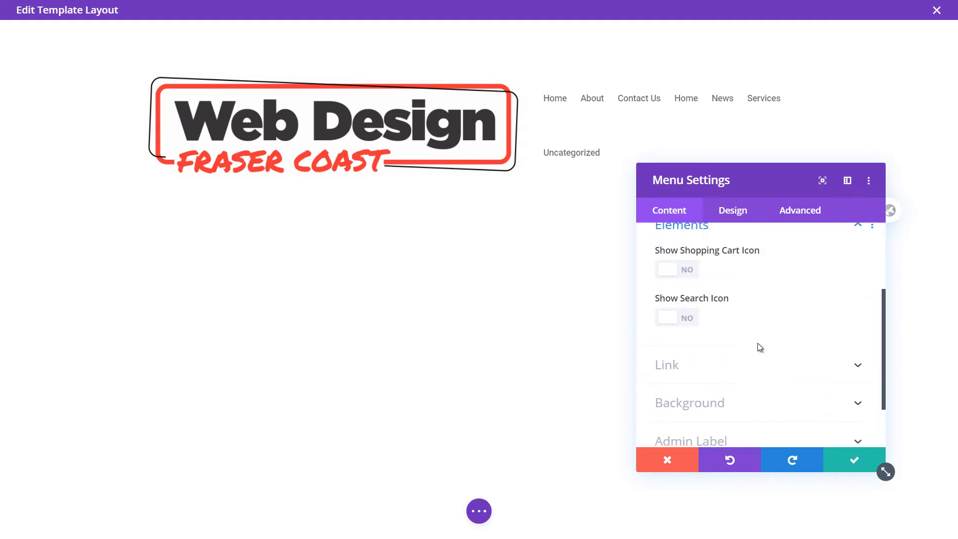
left_click(684, 335)
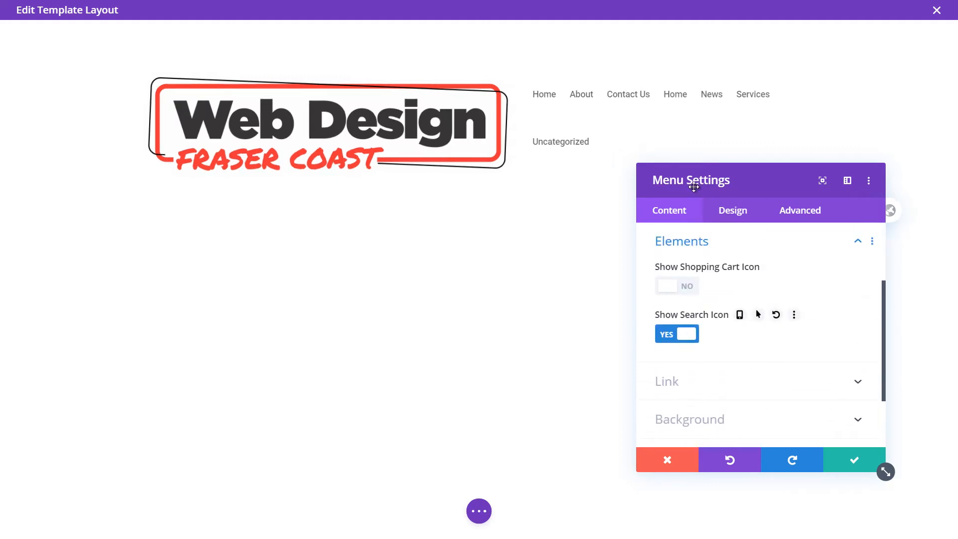
left_click_drag(694, 187, 515, 236)
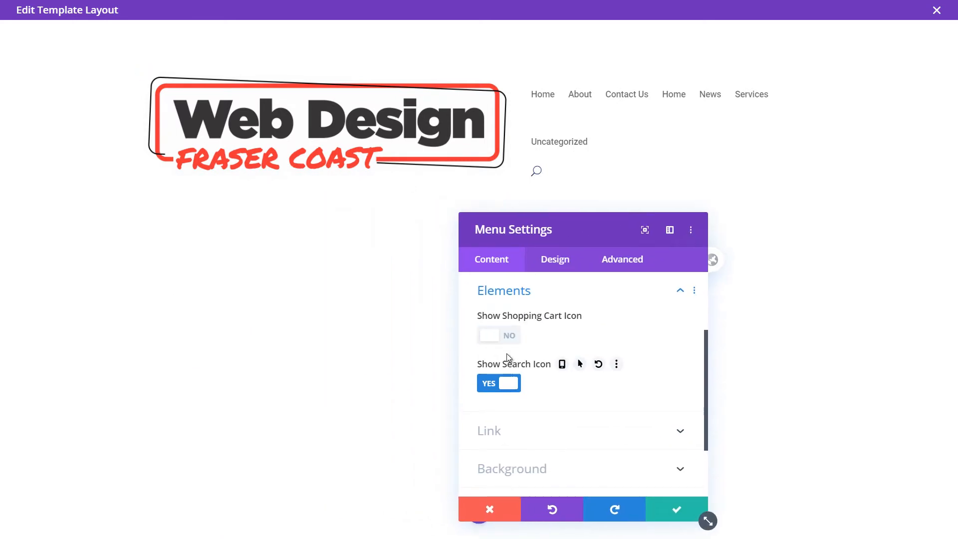
left_click(508, 338)
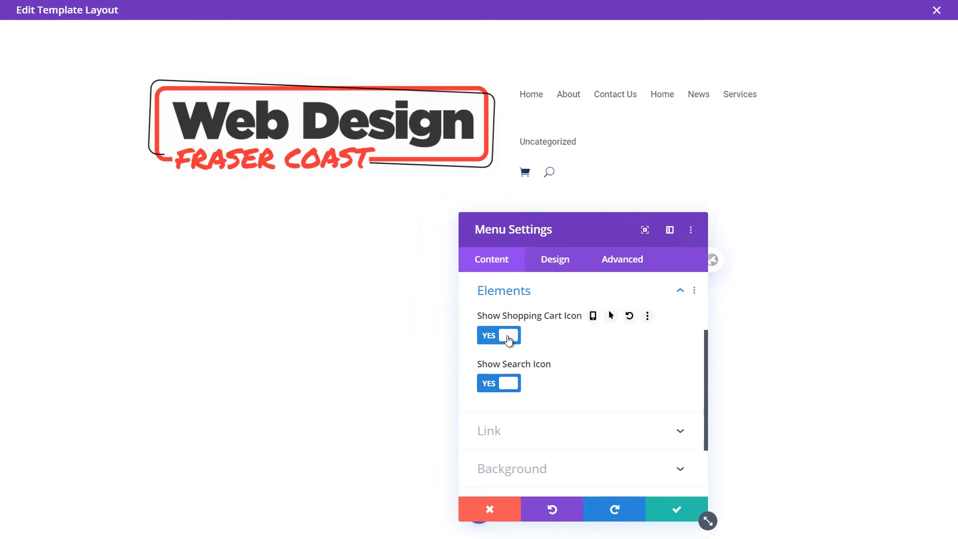
left_click(508, 338)
left_click(509, 384)
Step: Examine the link URL and link target options for the logo and the Menu module
scroll(508, 377, "down", 2)
left_click(507, 357)
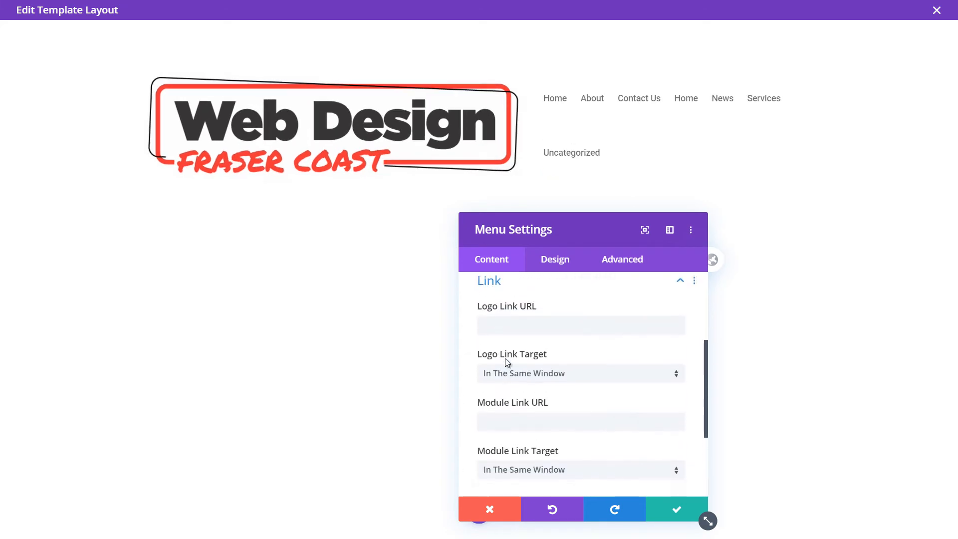
left_click(501, 294)
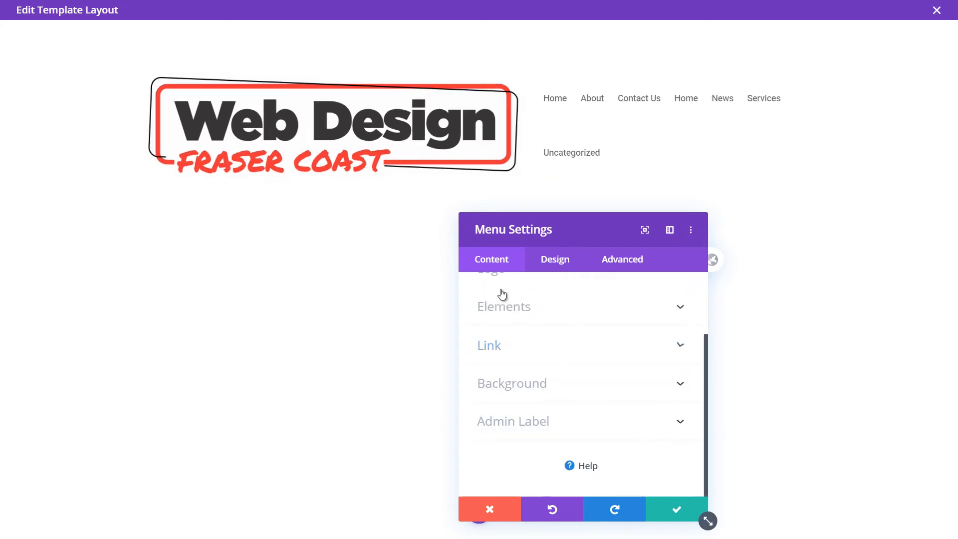
left_click(502, 342)
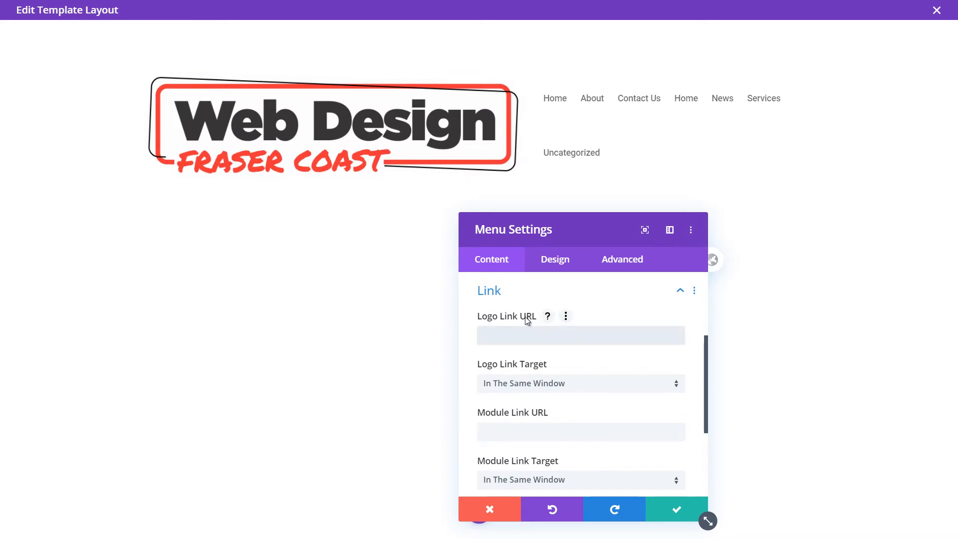
scroll(543, 389, "down", 1)
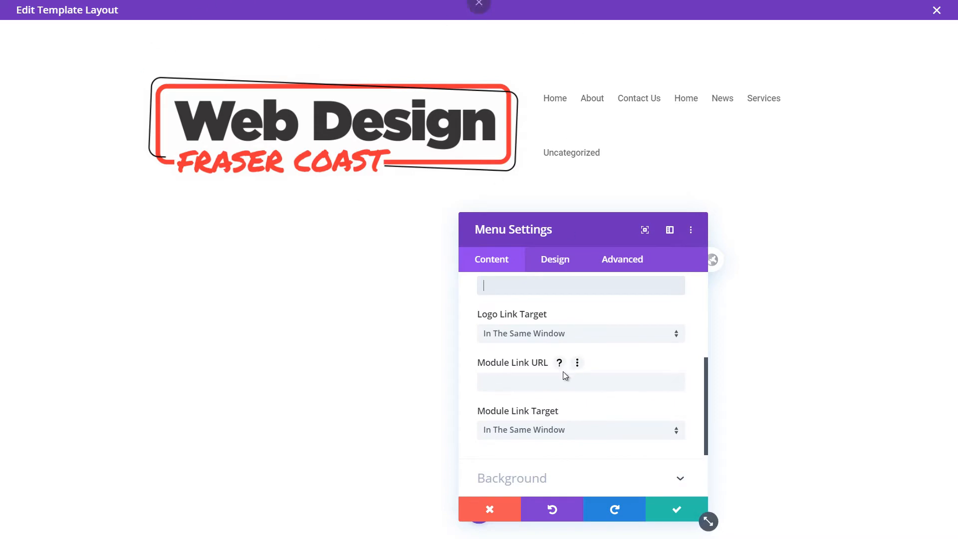
left_click(558, 383)
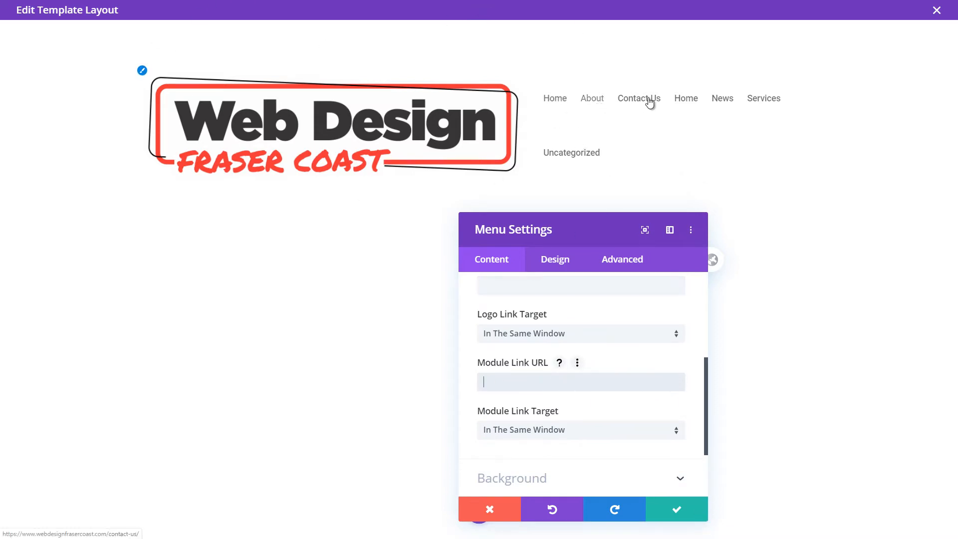
Step: Try a red background on the Menu module, reset it to transparent, and save the module settings
scroll(577, 364, "down", 2)
left_click(590, 385)
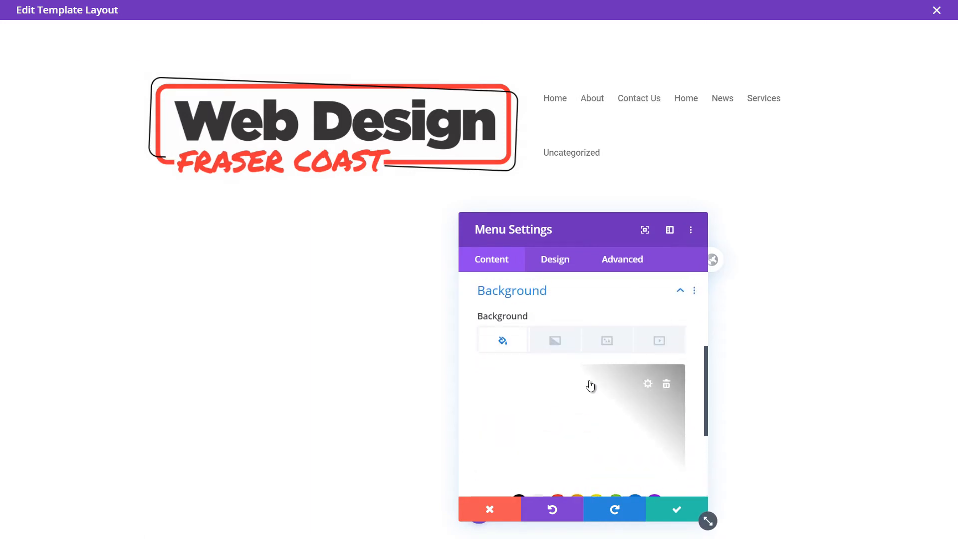
scroll(575, 366, "down", 2)
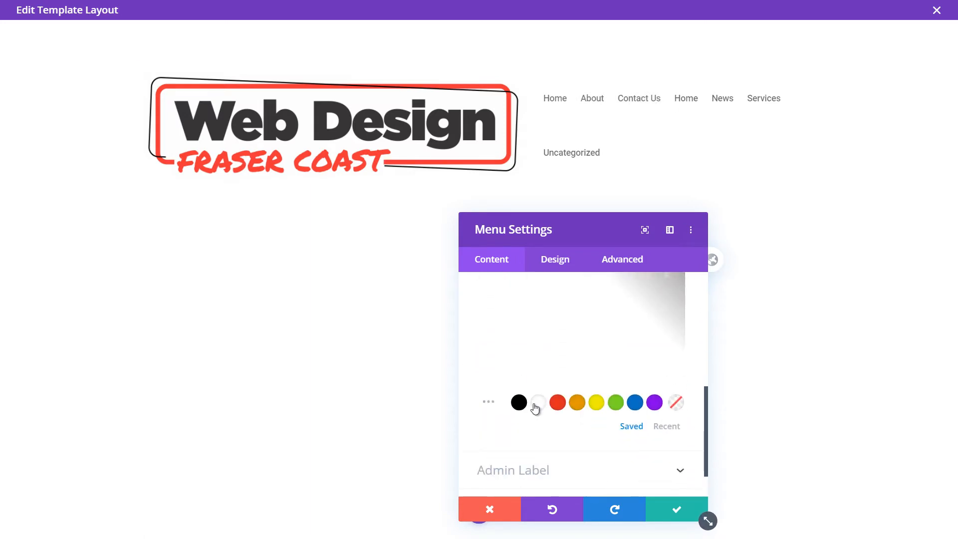
scroll(557, 417, "up", 1)
left_click(558, 452)
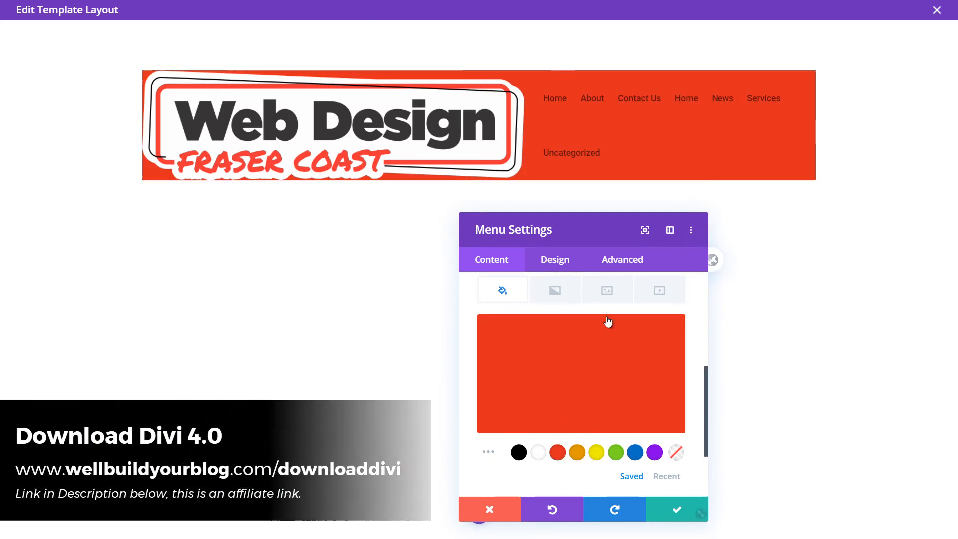
left_click(680, 459)
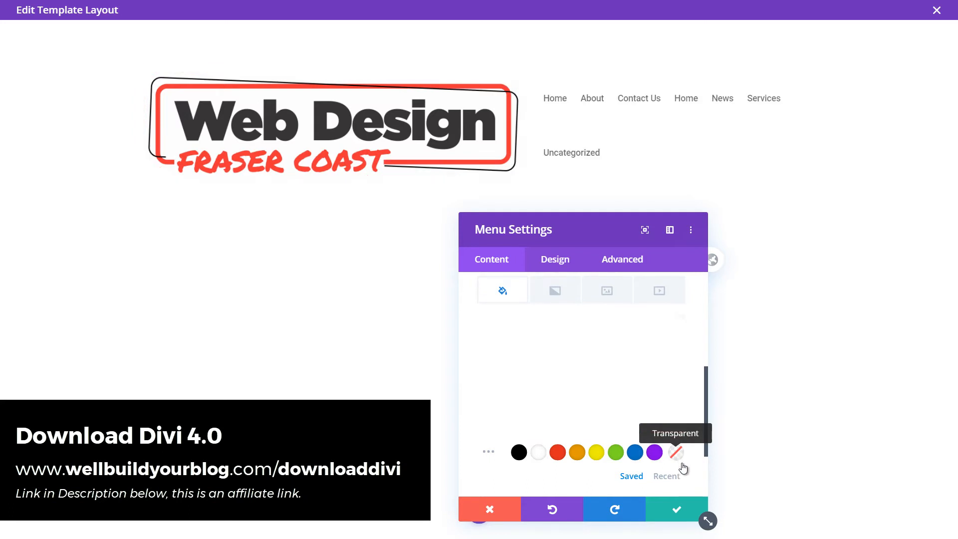
left_click(685, 506)
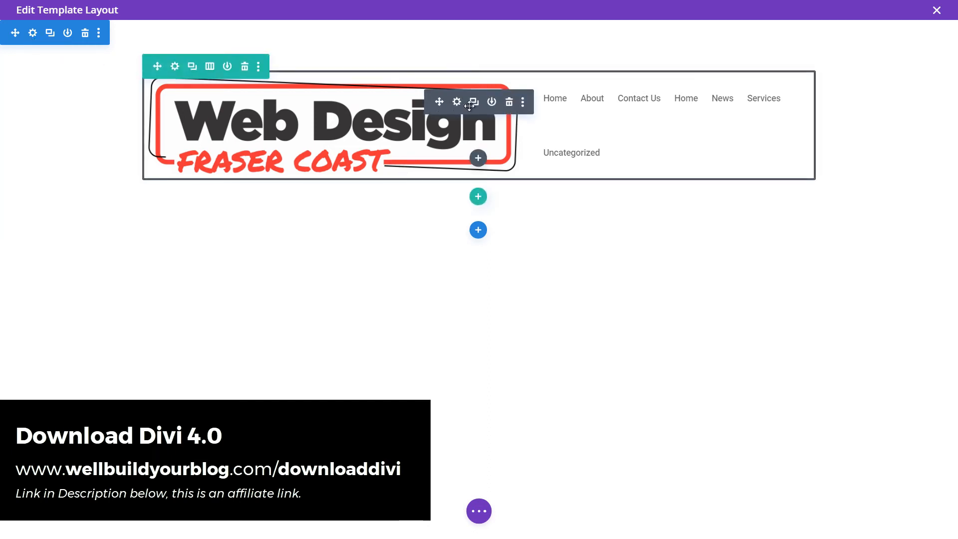
Step: Reopen the Menu module's settings and bring up its design options
left_click(457, 102)
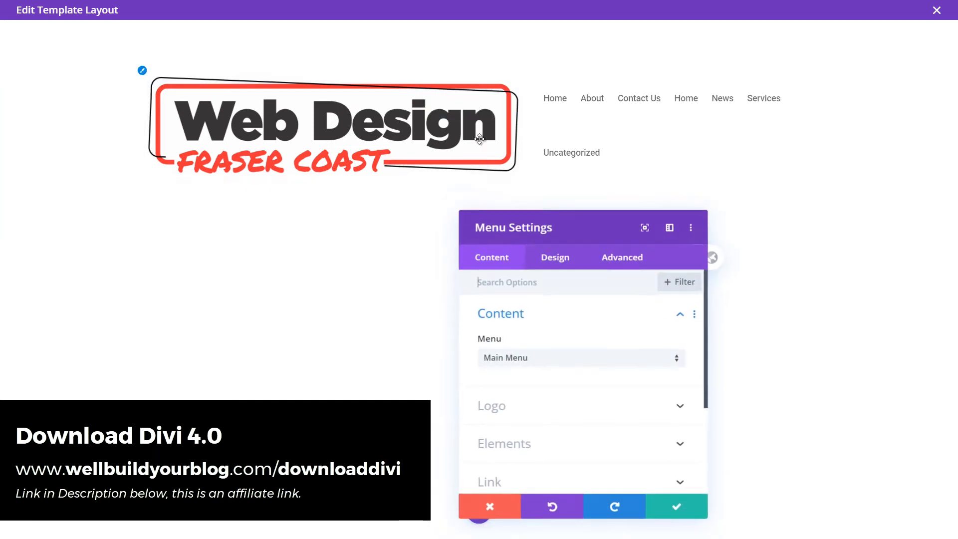
left_click(483, 506)
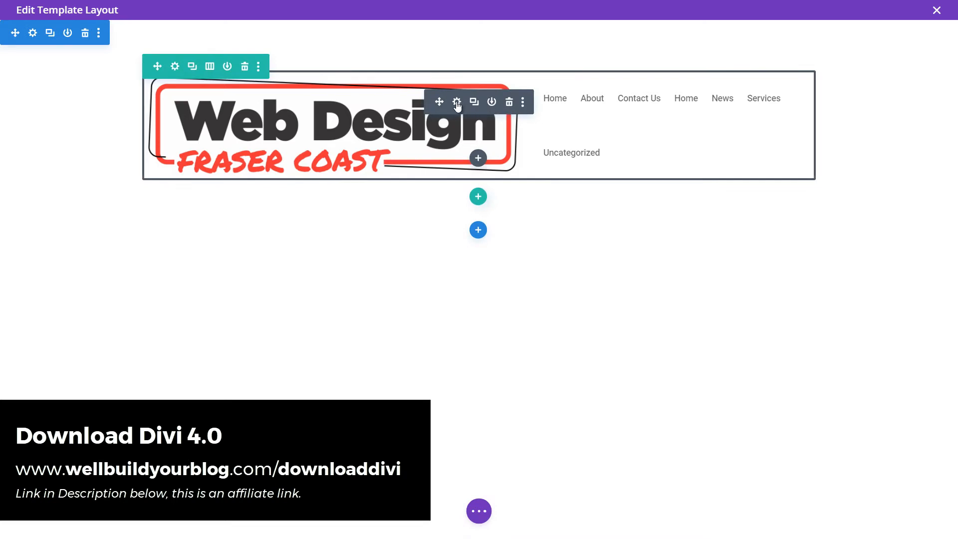
left_click(491, 109)
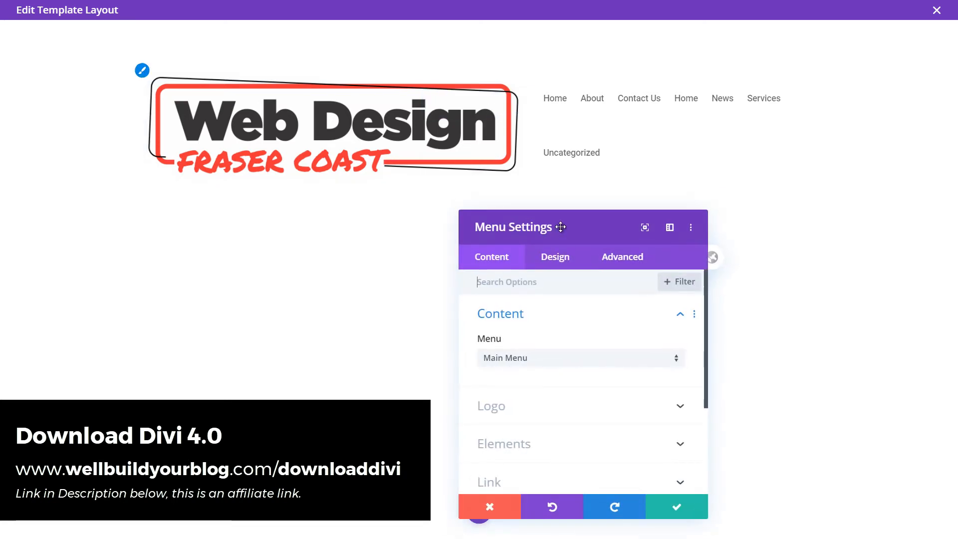
left_click(555, 261)
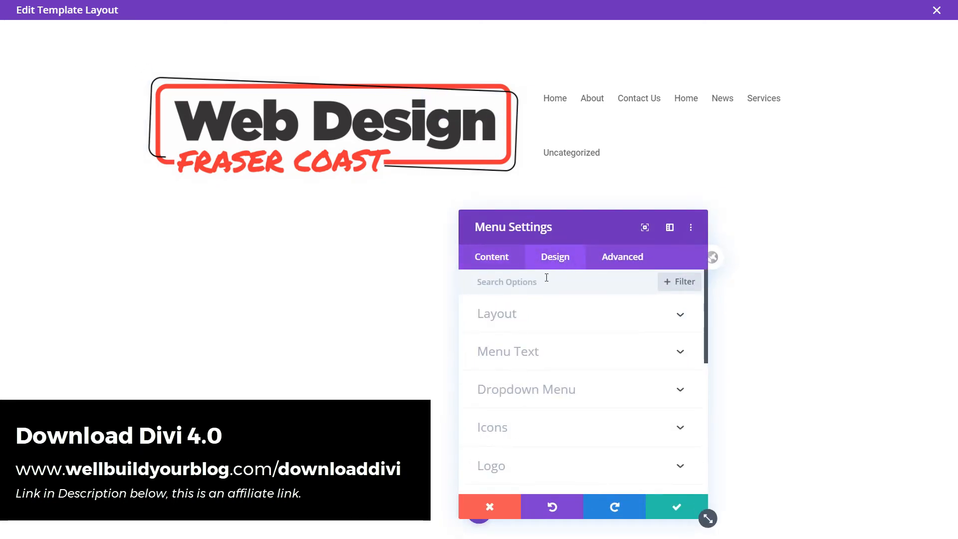
Step: Try the Centered and Inline Centered Logo layout styles for the menu, and return the style to Left Aligned
left_click(535, 316)
left_click(543, 362)
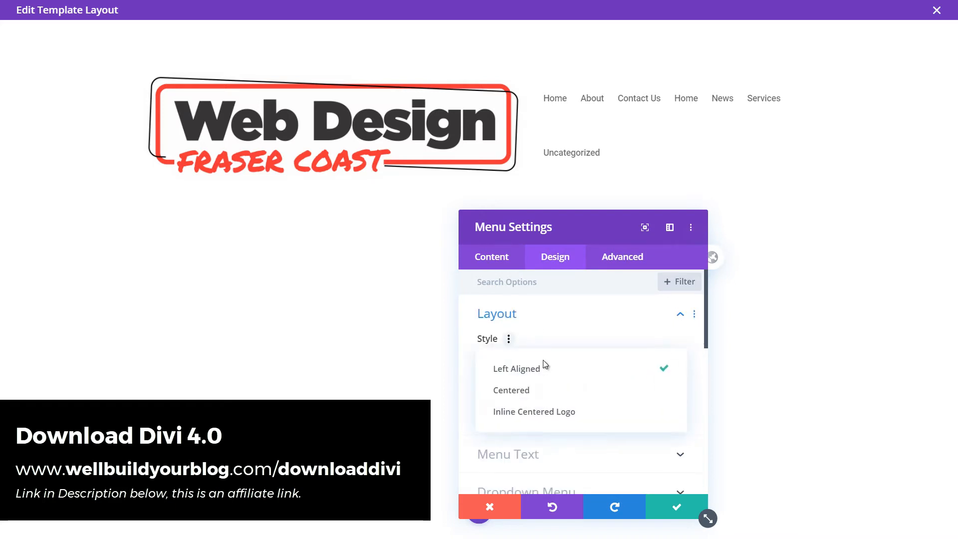
left_click(544, 386)
left_click(561, 370)
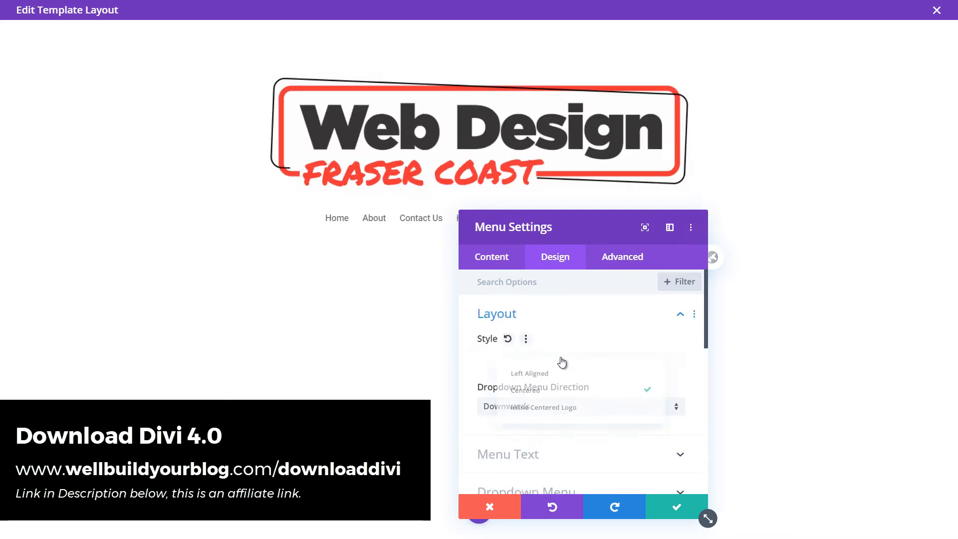
left_click(580, 412)
left_click(547, 369)
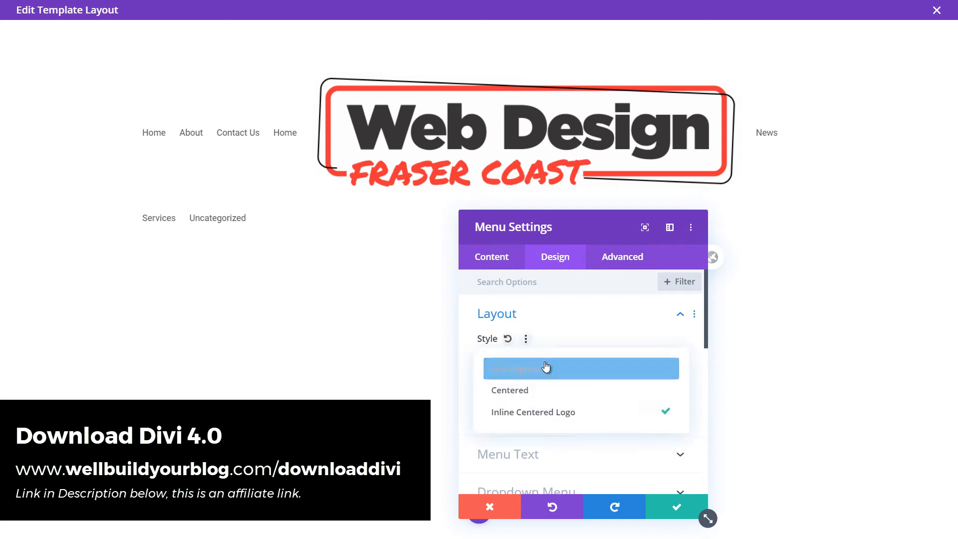
left_click(537, 374)
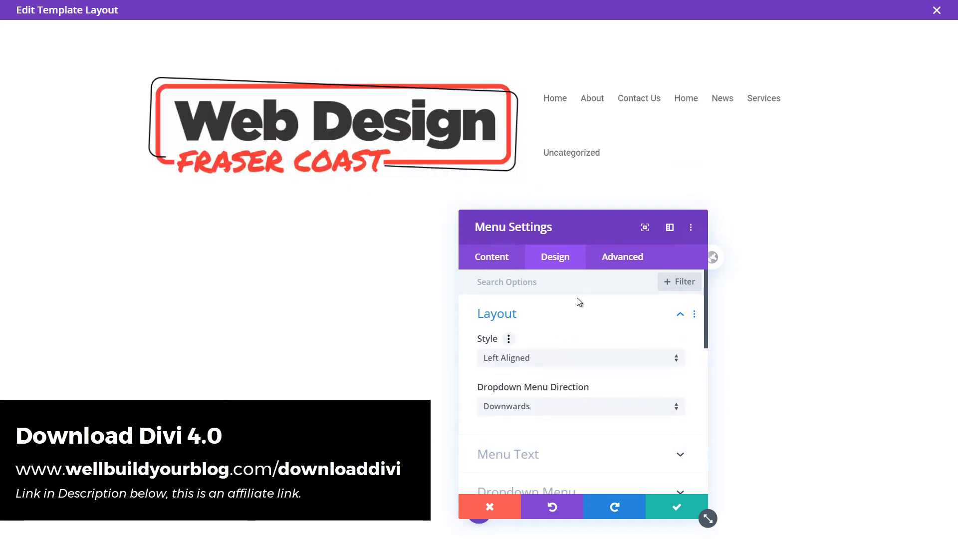
Step: Apply the first text shadow preset to the menu text and bring up the shadow's color options
scroll(573, 304, "down", 3)
left_click(559, 361)
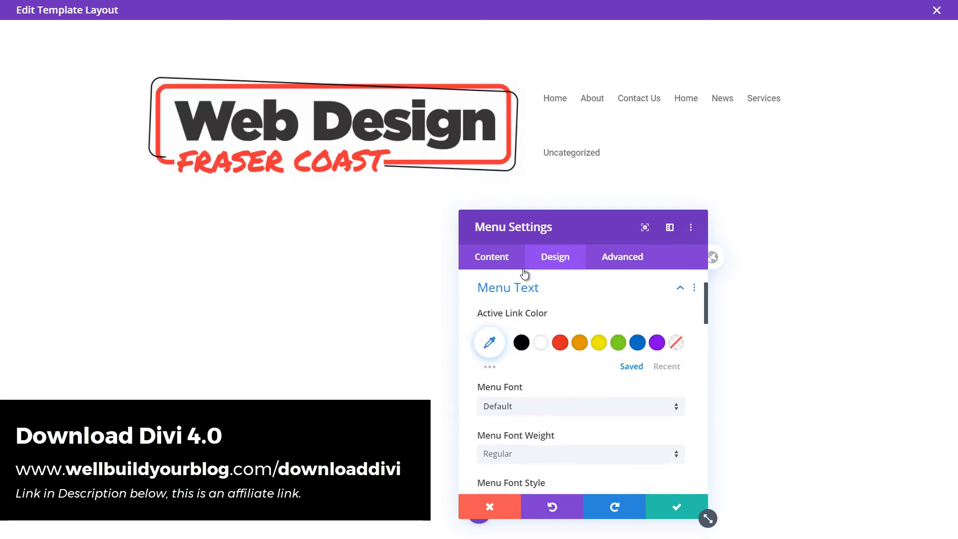
scroll(529, 362, "down", 1)
scroll(530, 354, "down", 6)
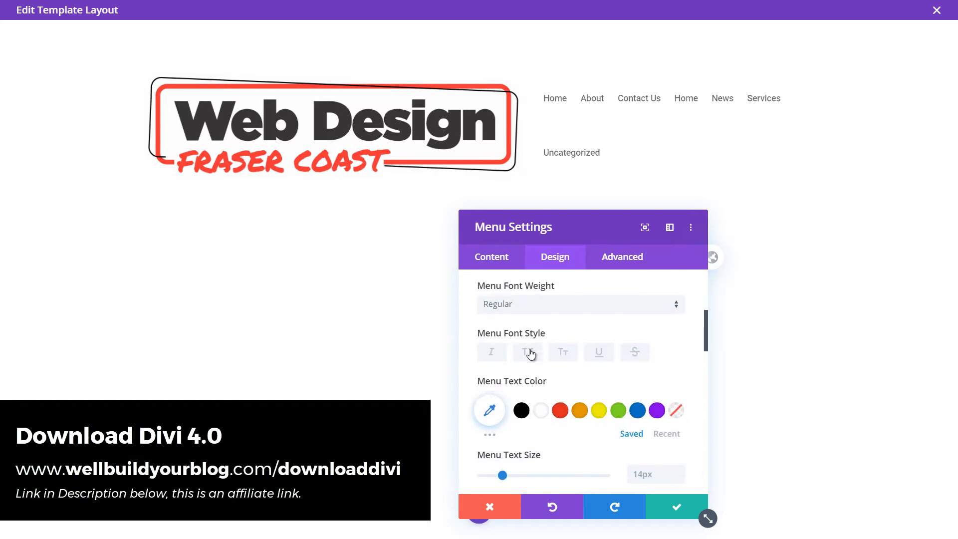
scroll(531, 352, "down", 2)
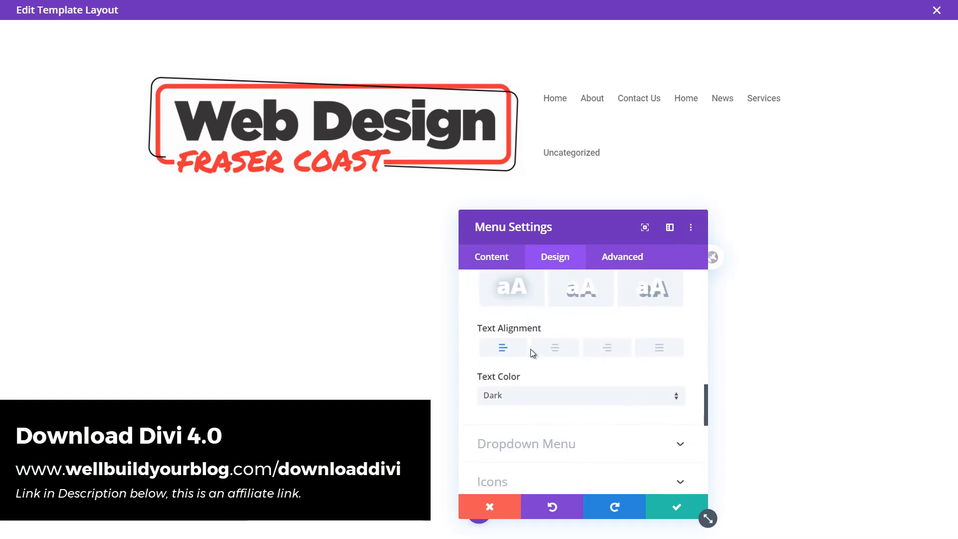
scroll(530, 352, "up", 2)
left_click(573, 350)
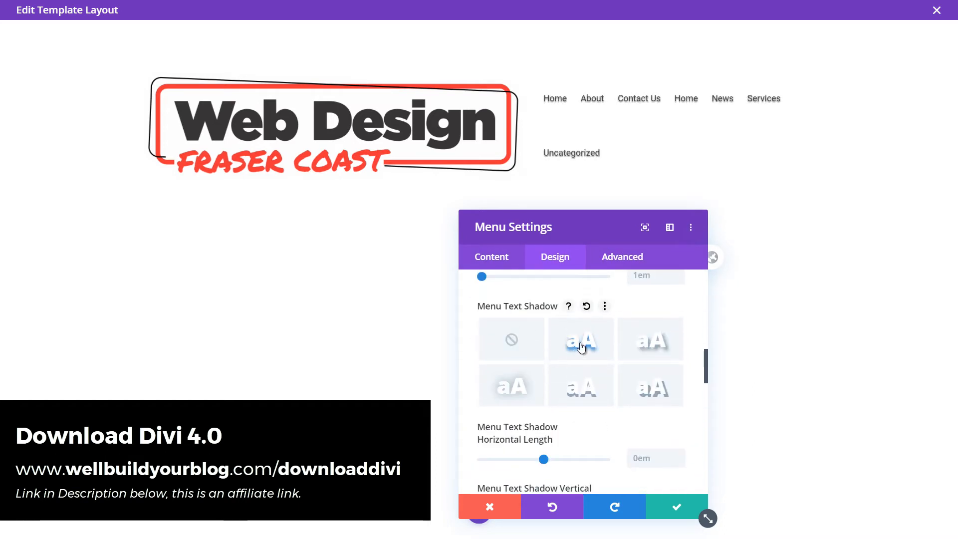
scroll(516, 412, "down", 5)
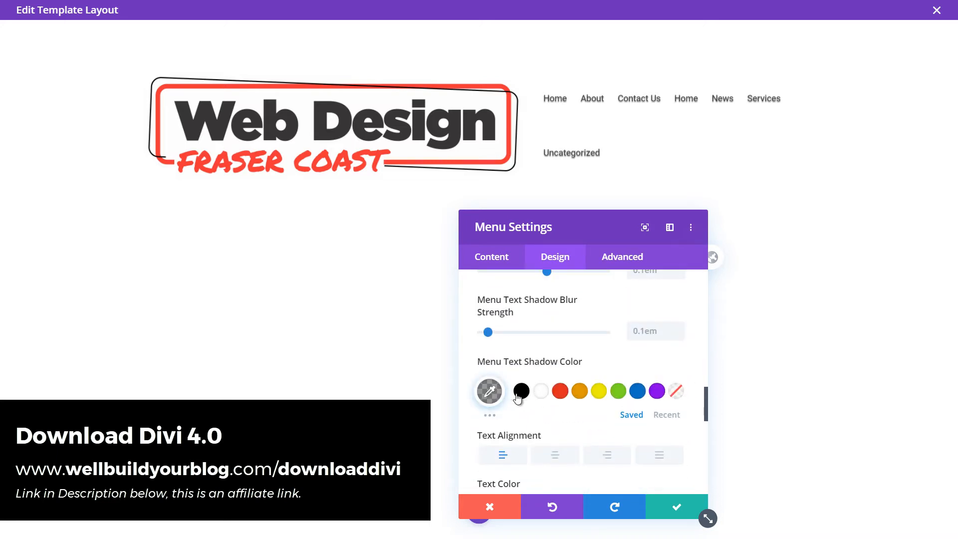
Step: Try blue #0c71c3 and black #000000 as the menu text shadow color, and remove the text shadow
left_click(638, 392)
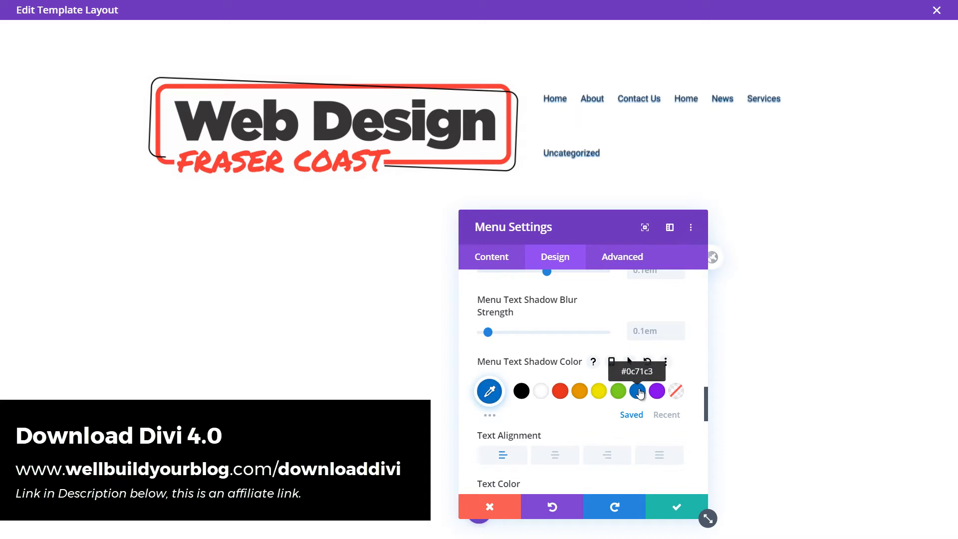
left_click(522, 391)
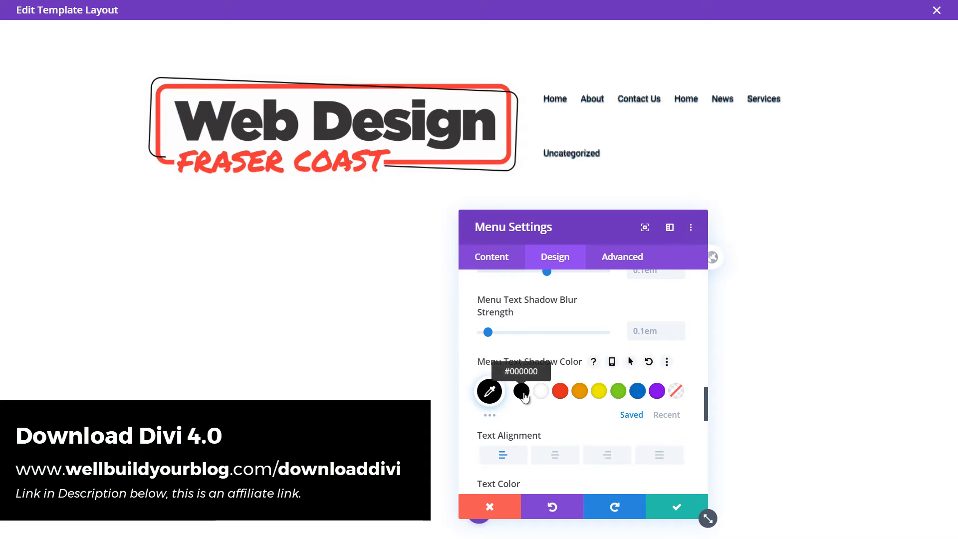
scroll(525, 397, "up", 5)
left_click(510, 341)
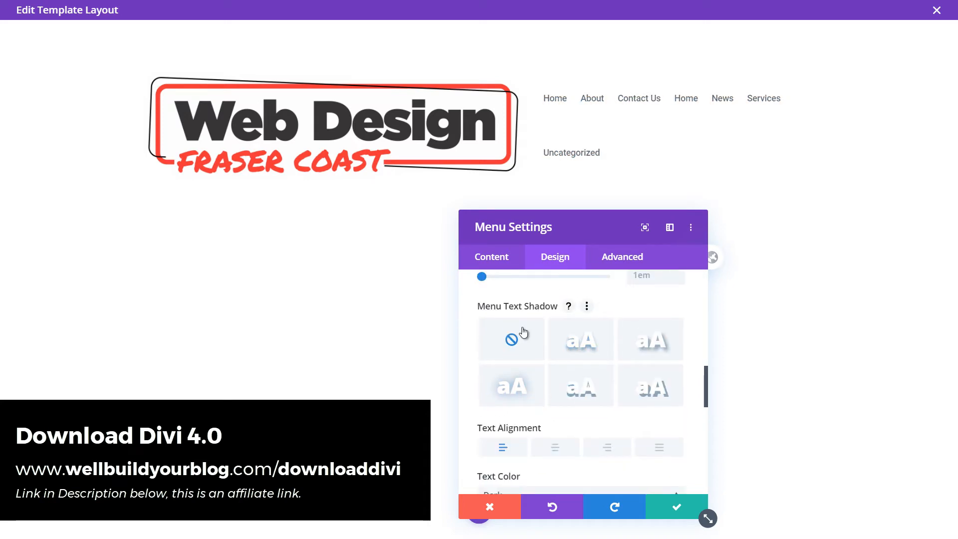
Step: Set the menu's text color to Light, leaving the line height and text alignment at their defaults
scroll(542, 312, "up", 1)
scroll(542, 312, "up", 3)
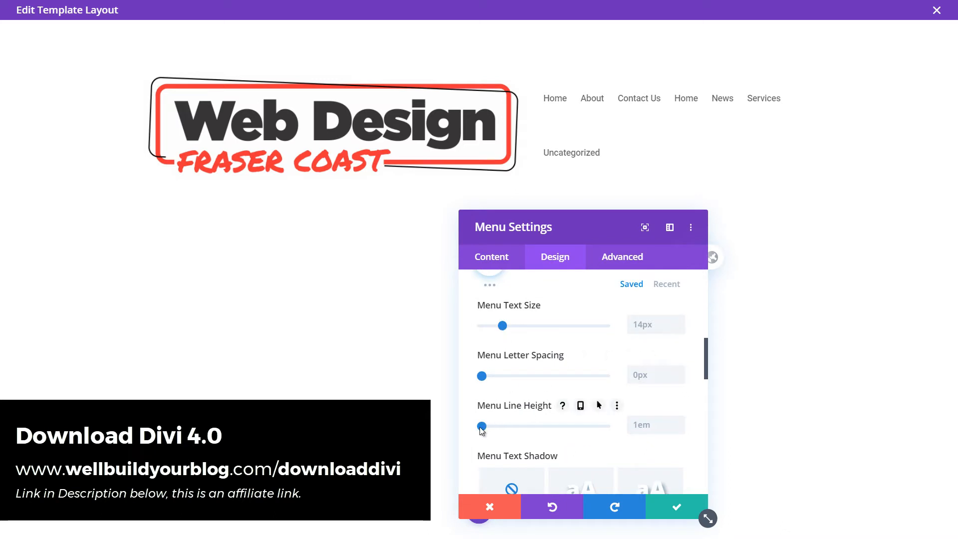
mouse_move(481, 426)
left_mouse_down()
mouse_move(541, 426)
mouse_move(479, 429)
left_mouse_up()
scroll(514, 402, "down", 6)
scroll(562, 403, "up", 3)
scroll(539, 391, "down", 3)
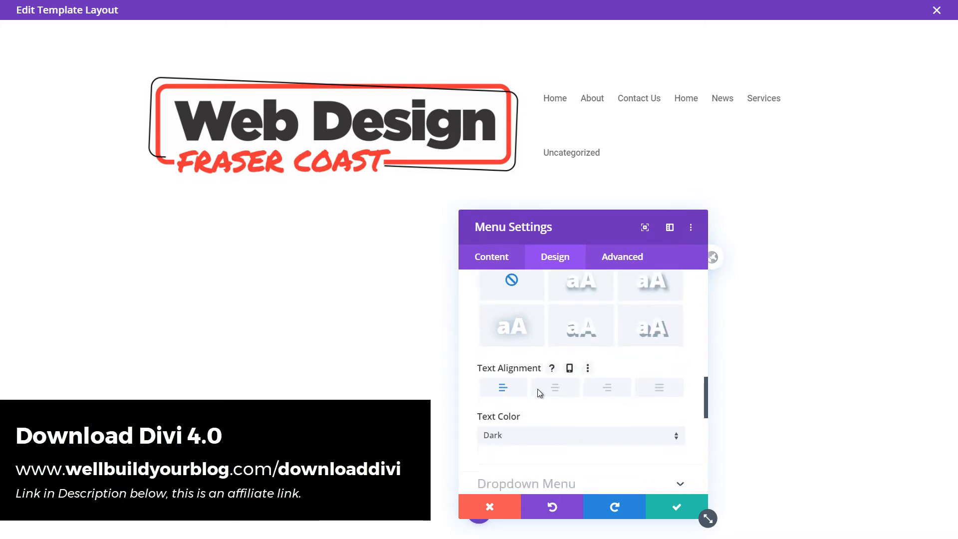
left_click(528, 346)
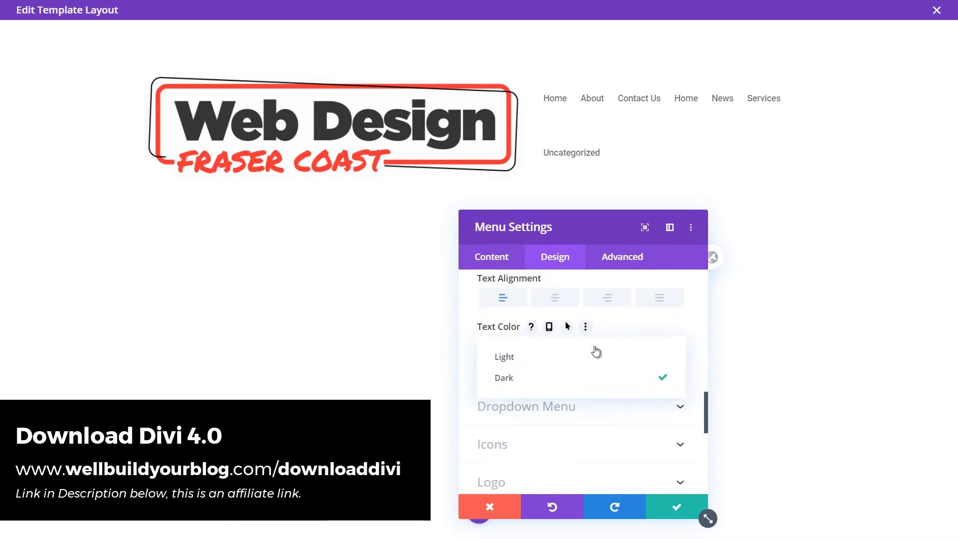
left_click(563, 357)
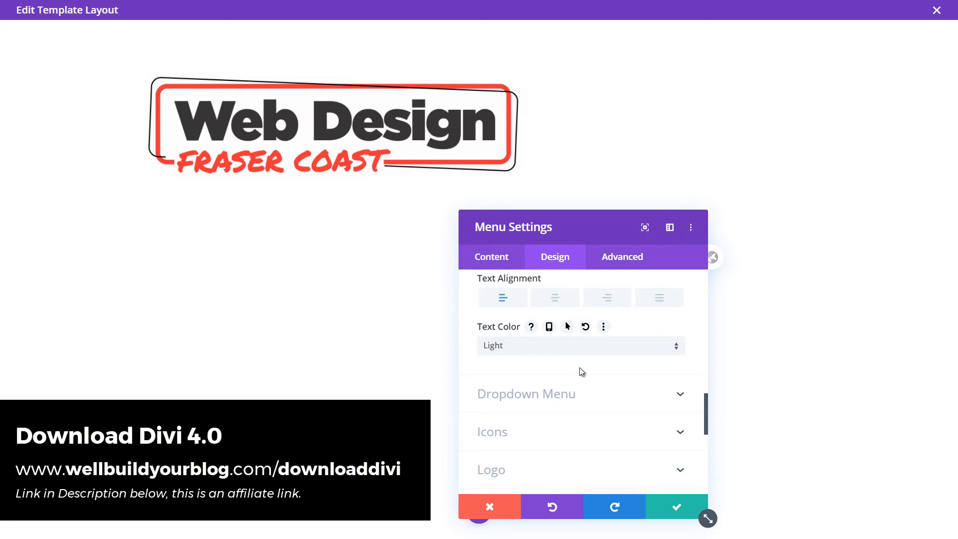
Step: Review the color and font size options for the shopping cart, search and hamburger menu icons
scroll(522, 359, "down", 2)
left_click(529, 338)
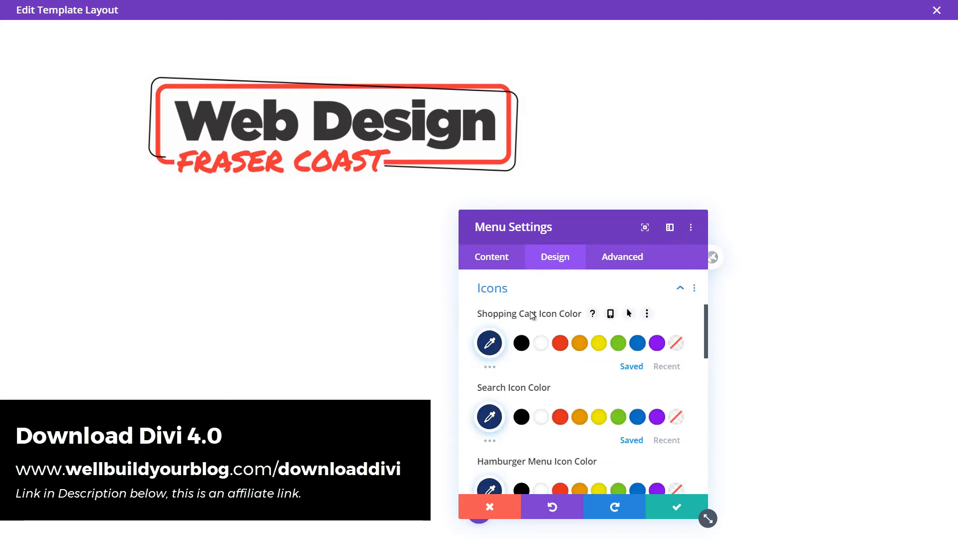
scroll(486, 344, "down", 2)
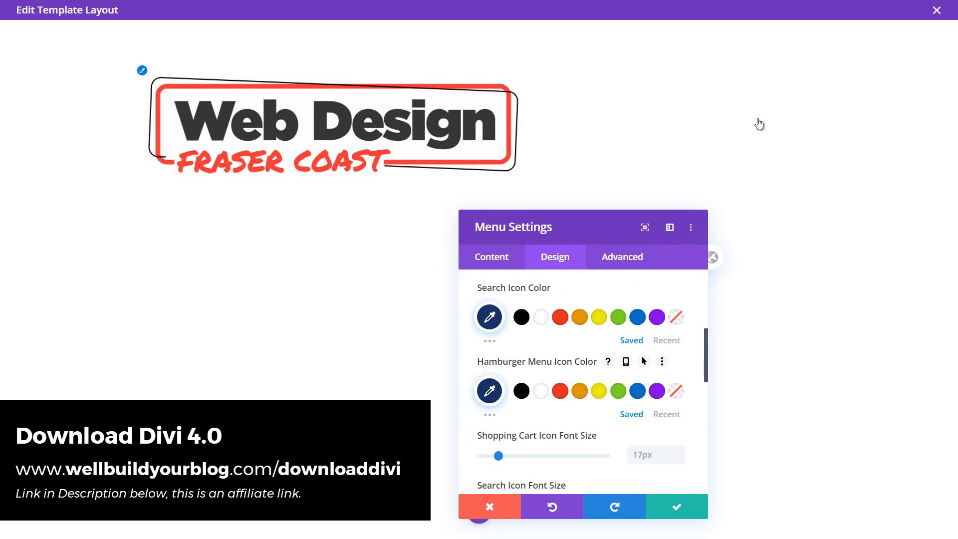
scroll(575, 337, "down", 2)
scroll(575, 337, "down", 3)
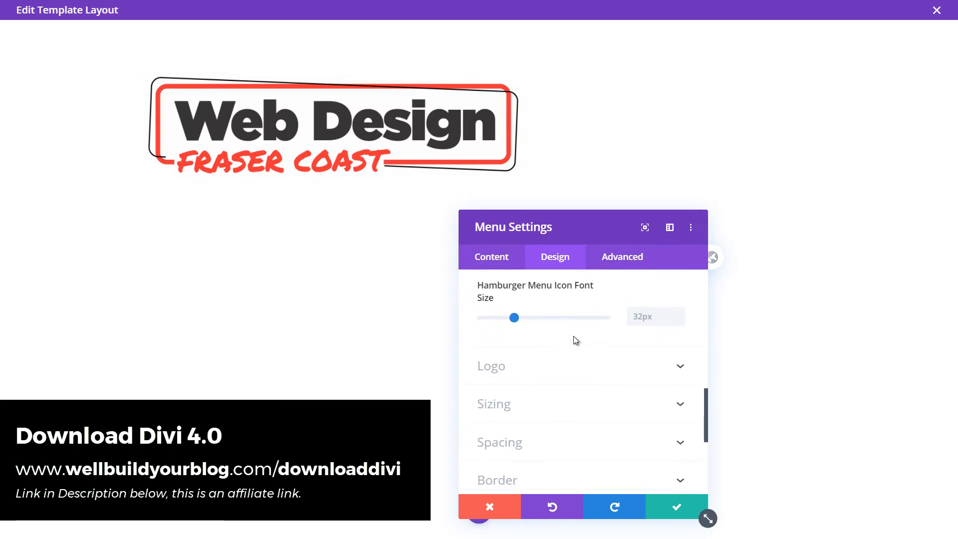
Step: Set the logo's rounded corners to 100px on all four corners and save the Menu module settings
left_click(576, 369)
scroll(522, 319, "down", 5)
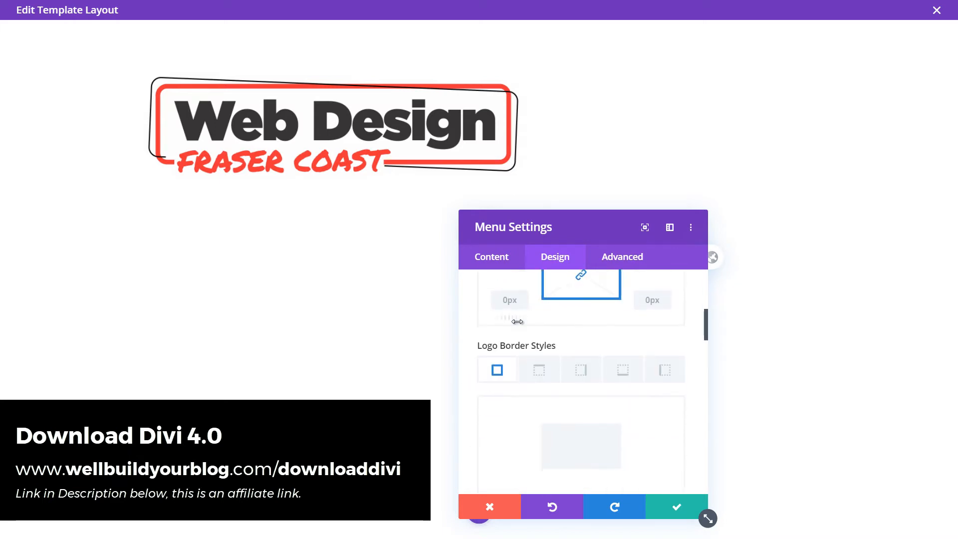
scroll(519, 326, "up", 4)
scroll(518, 330, "down", 1)
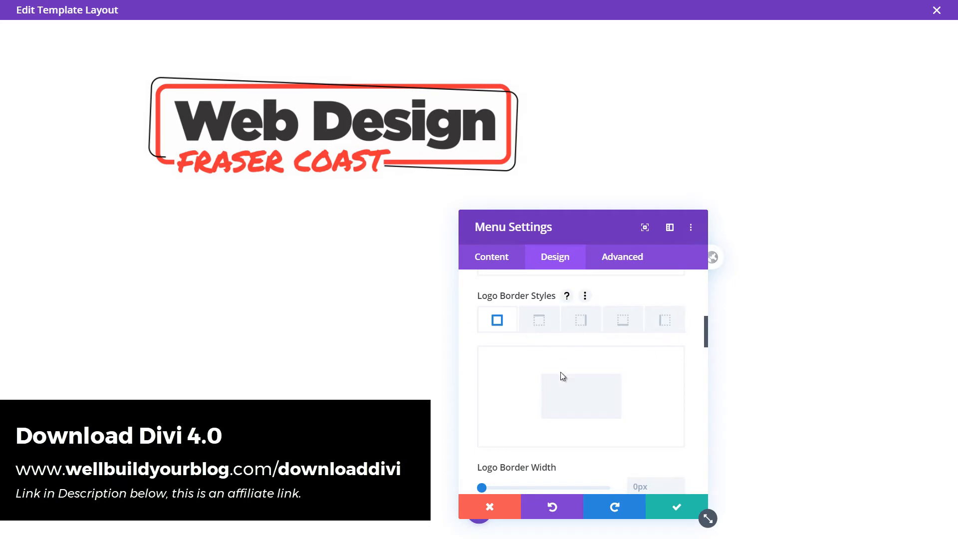
scroll(562, 376, "up", 2)
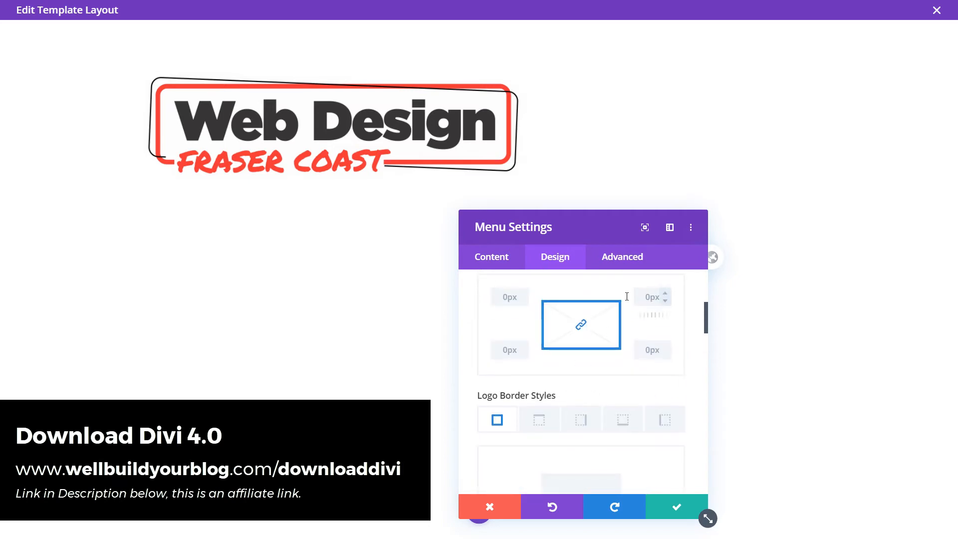
type("100")
key("Tab")
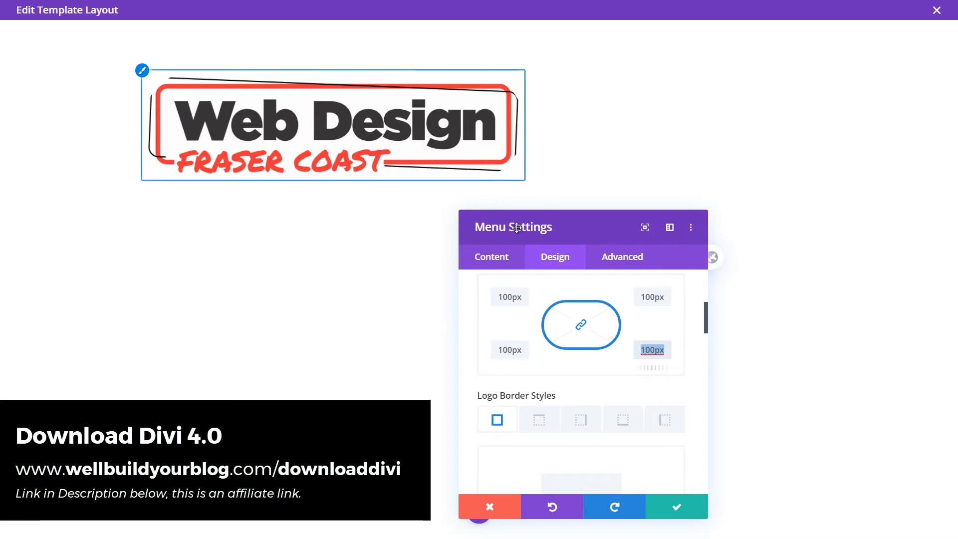
left_click(666, 503)
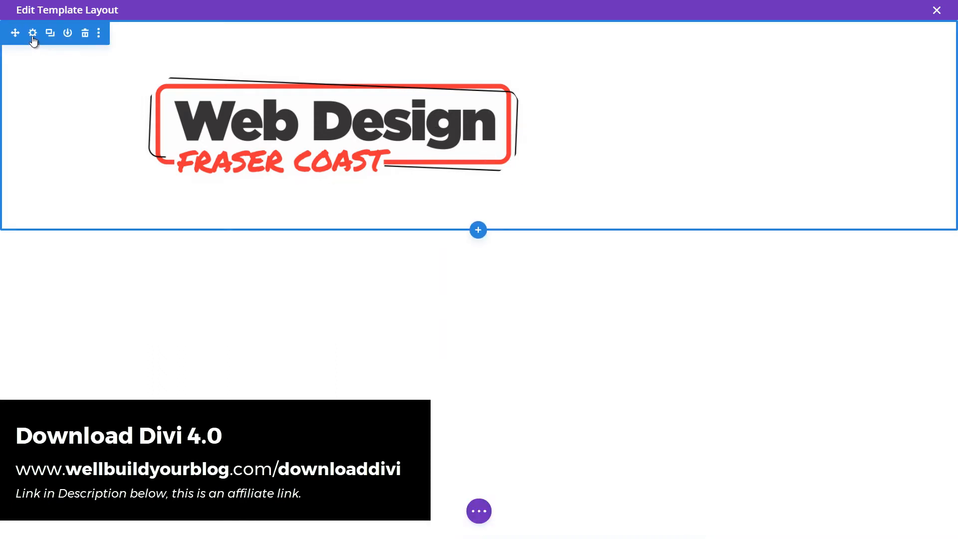
left_click(33, 33)
left_click(564, 366)
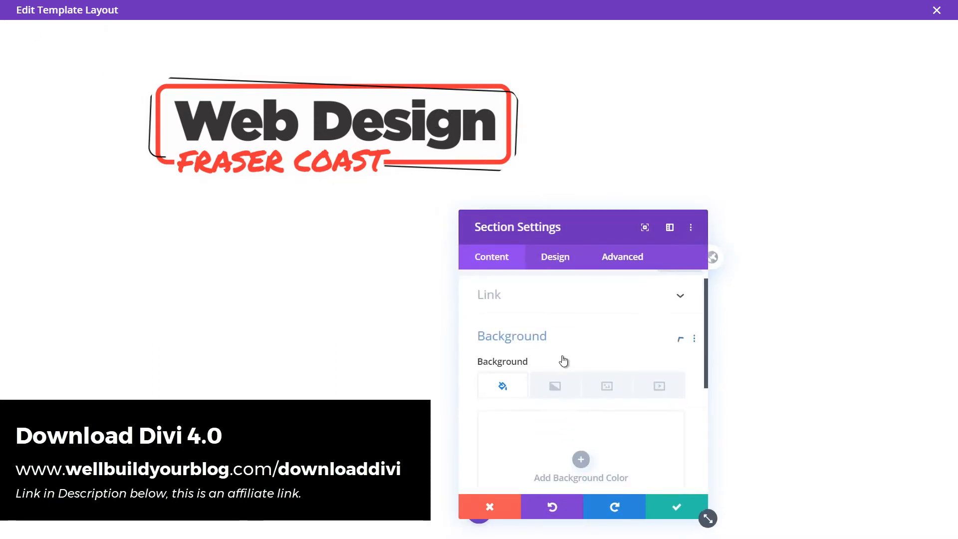
scroll(551, 479, "down", 2)
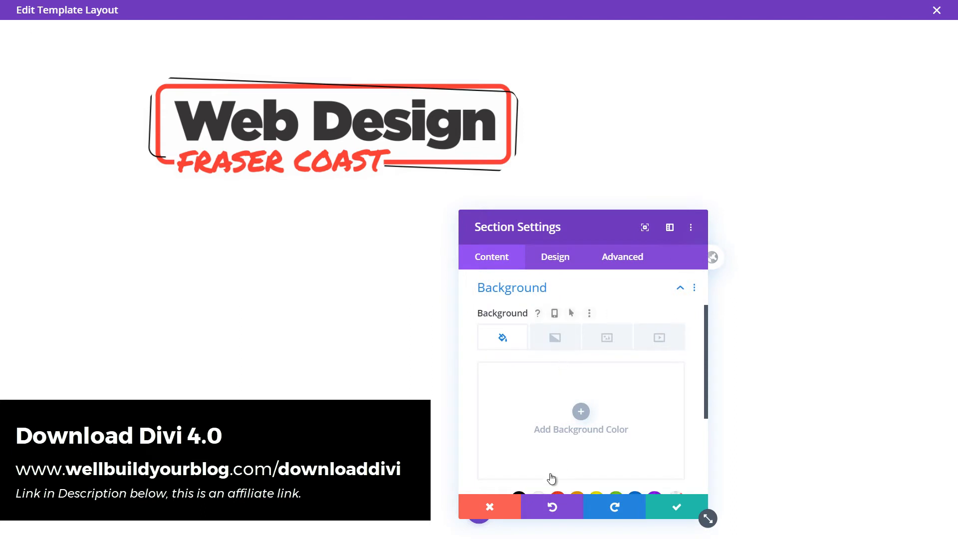
left_click(511, 505)
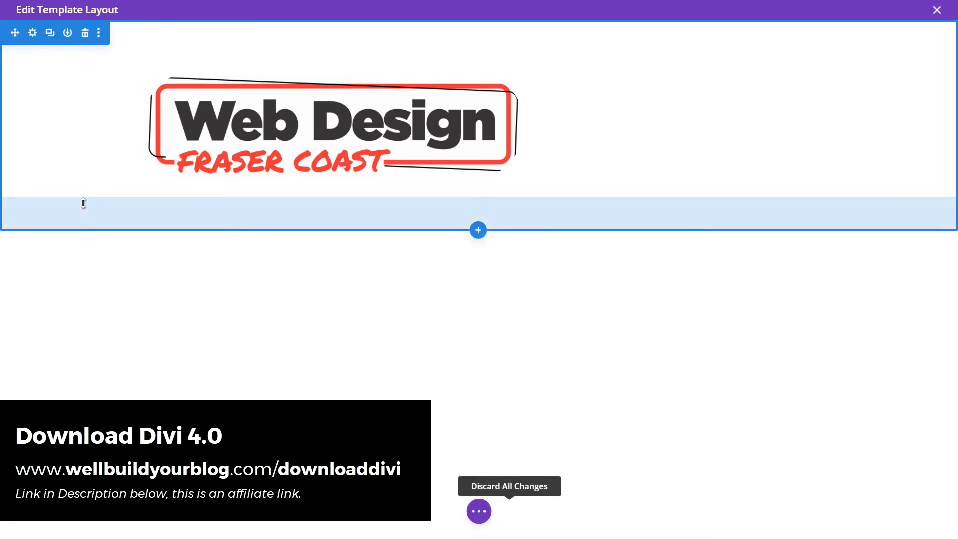
Step: Give the header section a black background color and save the section settings
left_click(32, 33)
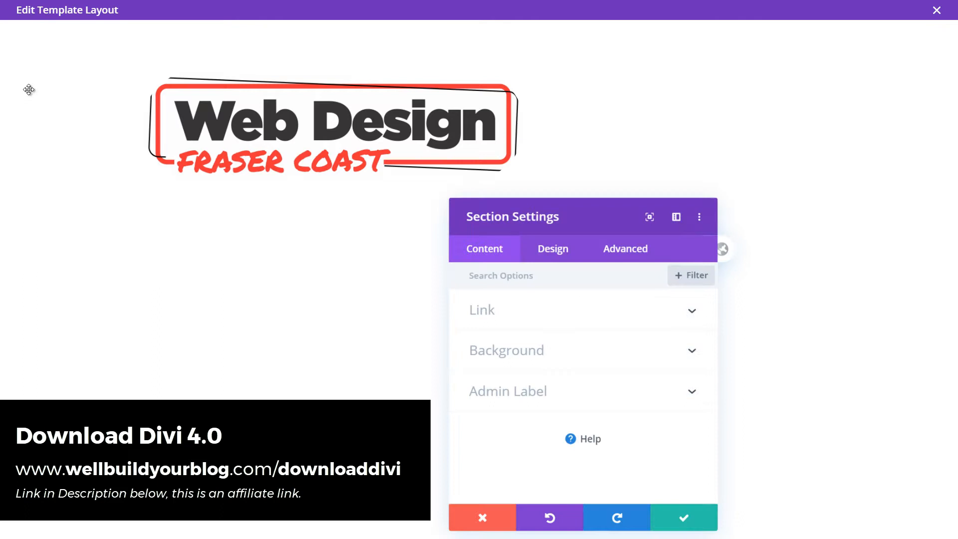
left_click(529, 352)
scroll(574, 414, "down", 3)
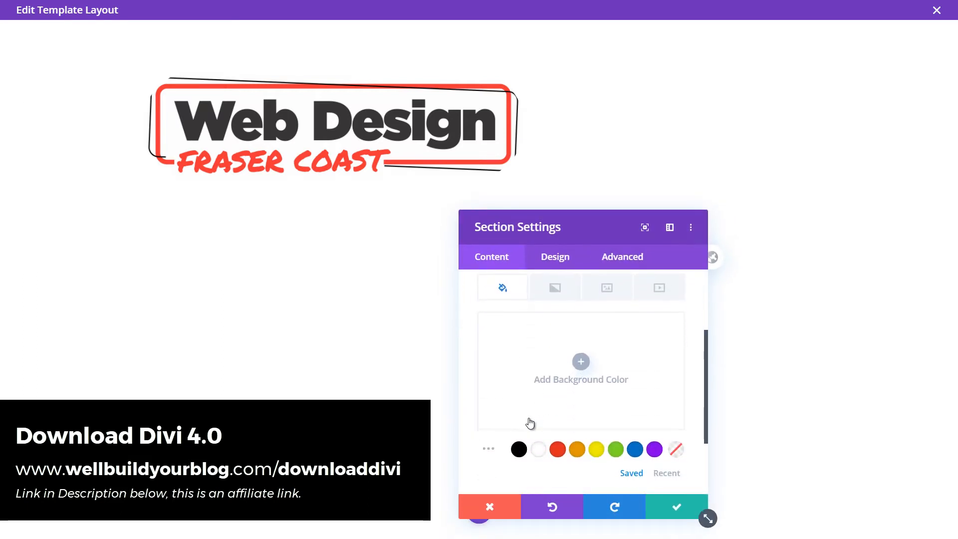
left_click(518, 448)
left_click(676, 507)
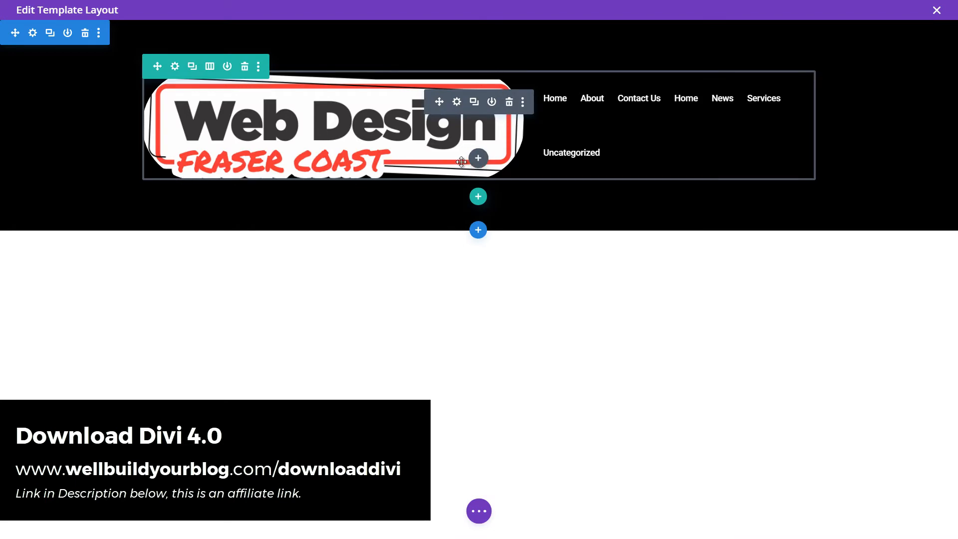
Step: Reopen the Menu module's logo design options and reset the logo's rounded corners to the default
left_click(455, 101)
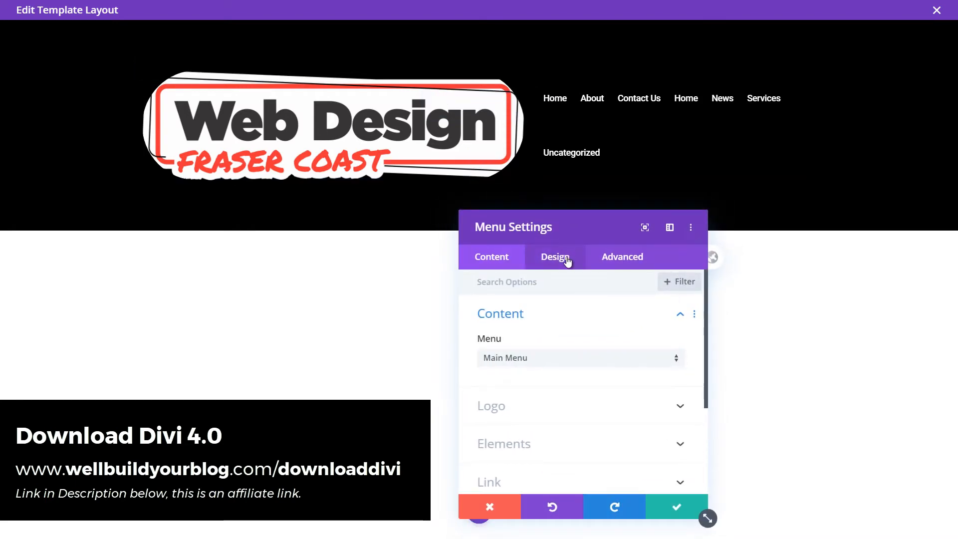
left_click(506, 503)
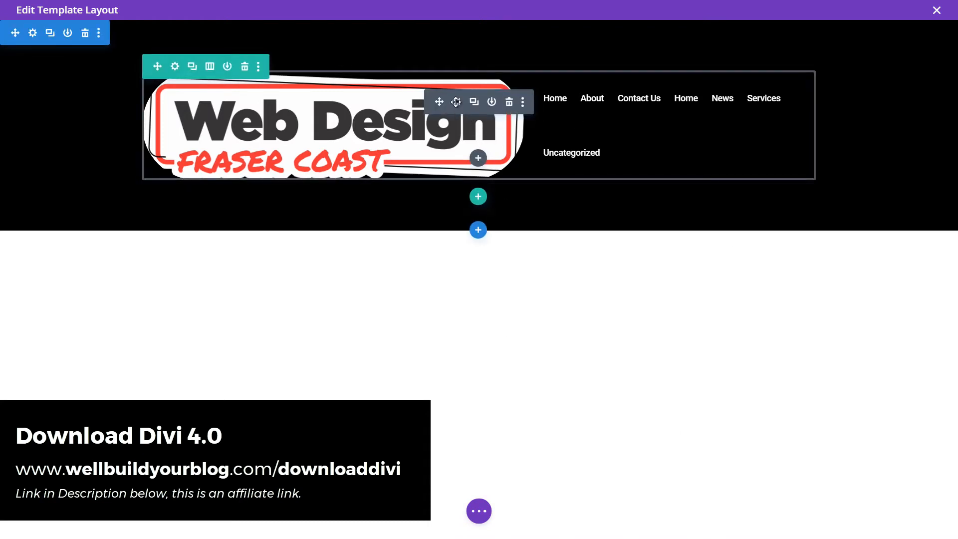
left_click(455, 102)
left_click(558, 255)
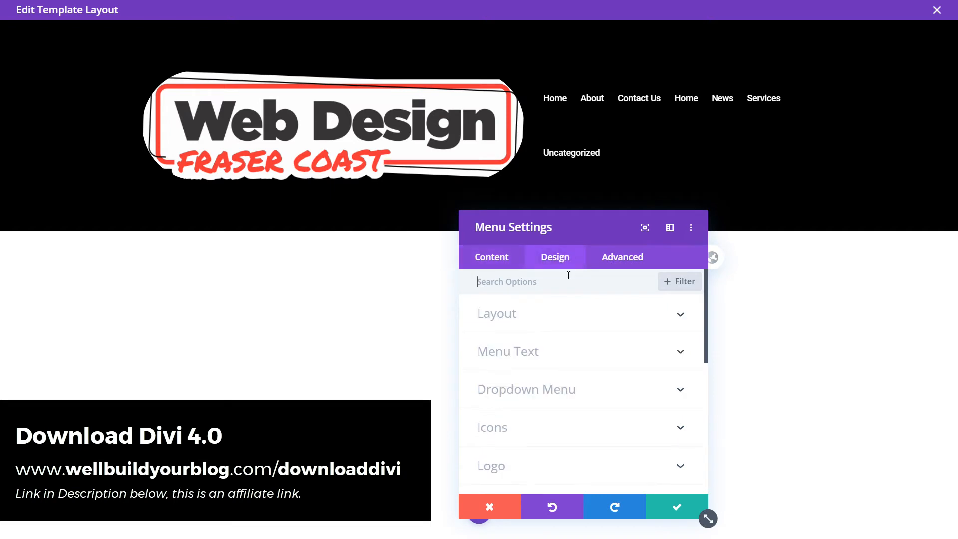
scroll(560, 378, "down", 4)
scroll(552, 341, "up", 1)
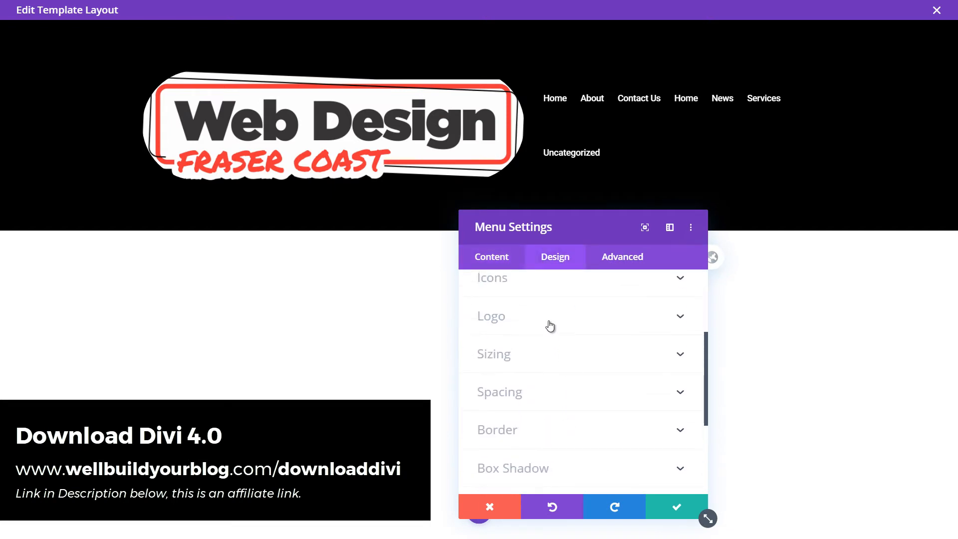
left_click(550, 325)
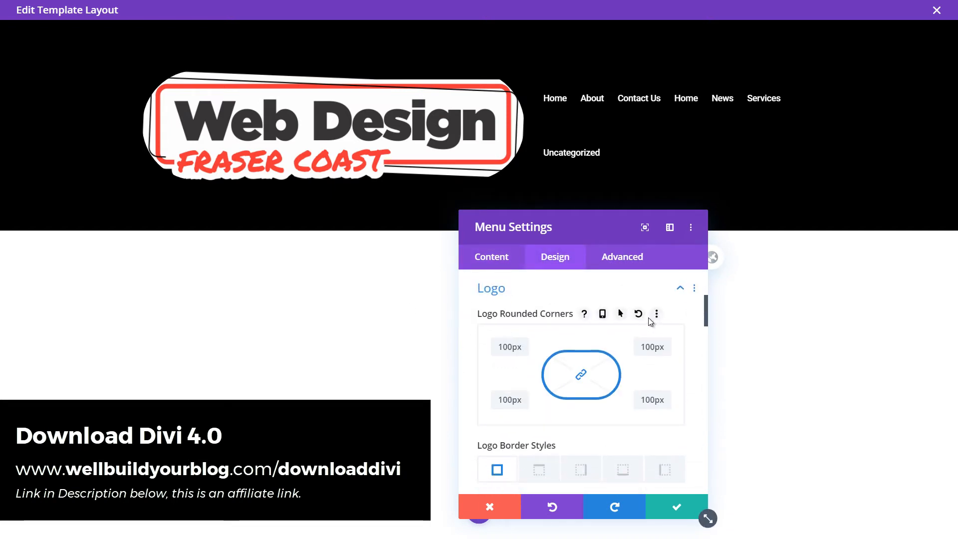
left_click(638, 313)
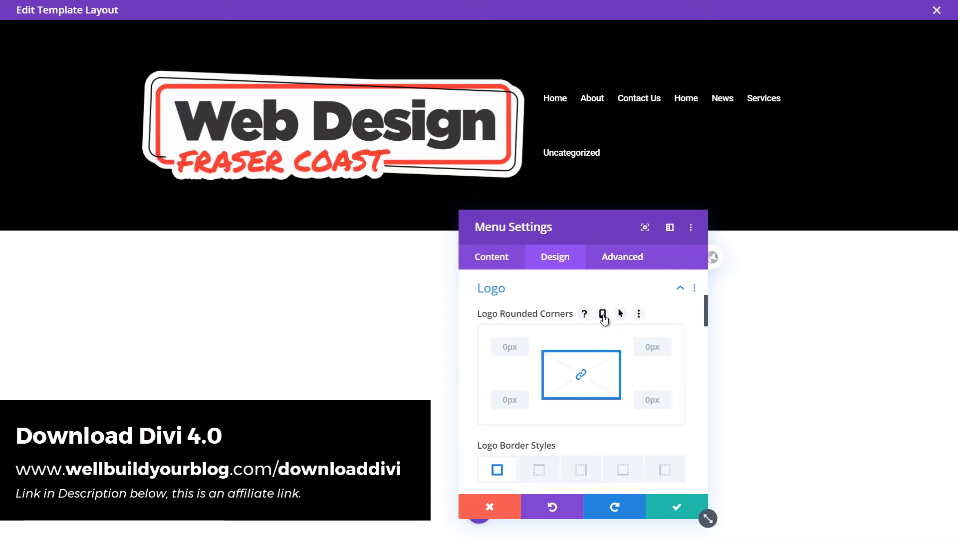
Step: Preview the logo's rounded corners for tablet, phone and desktop, and switch the responsive and hover options back off
left_click(603, 315)
left_click(597, 341)
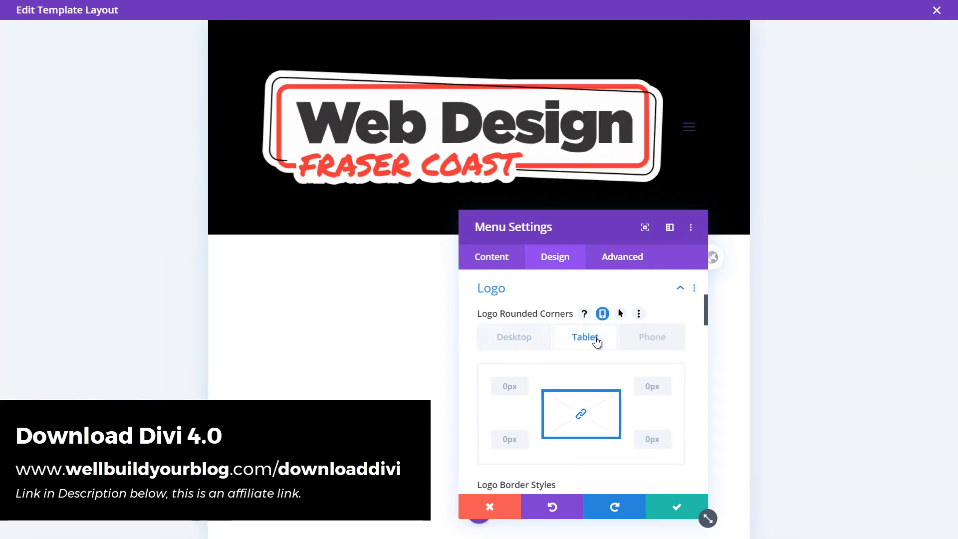
left_click(650, 338)
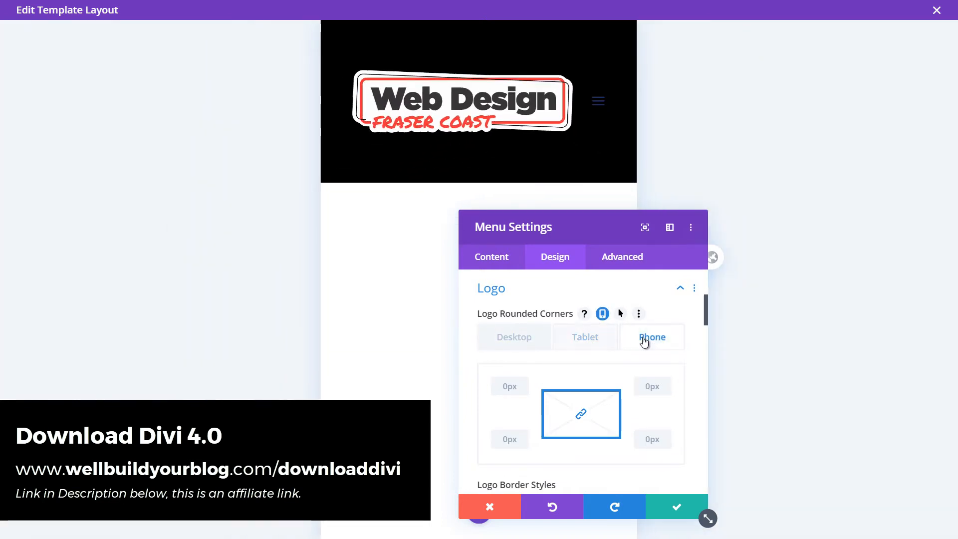
left_click(506, 341)
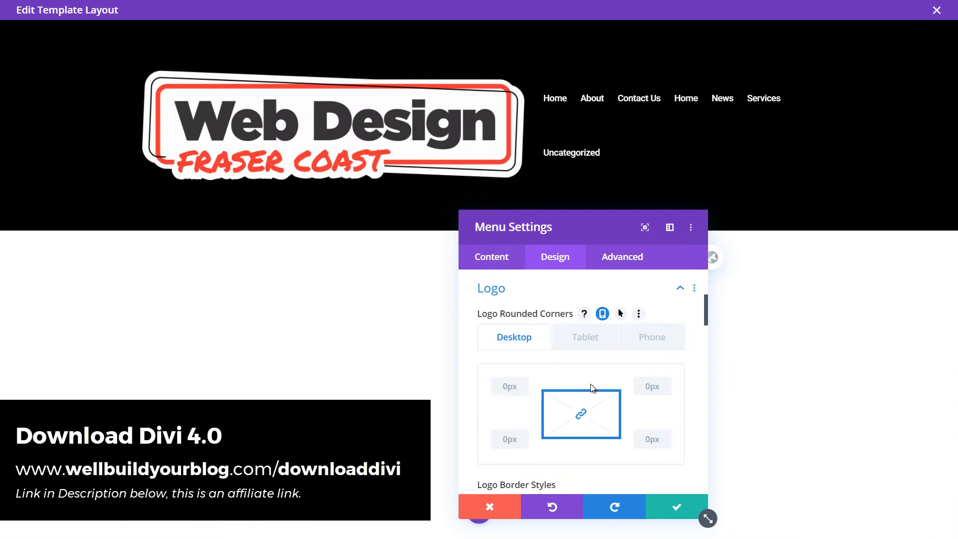
left_click(620, 315)
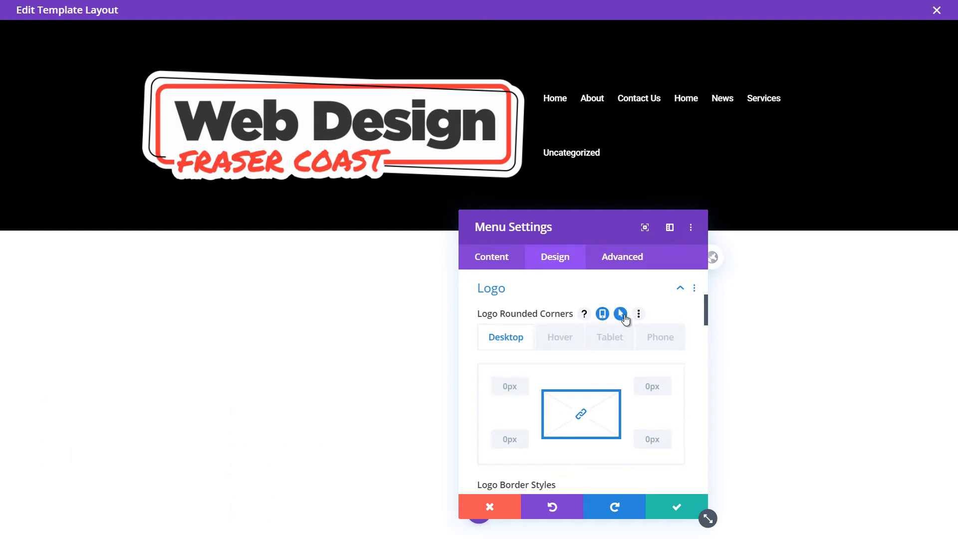
left_click(620, 313)
left_click(603, 314)
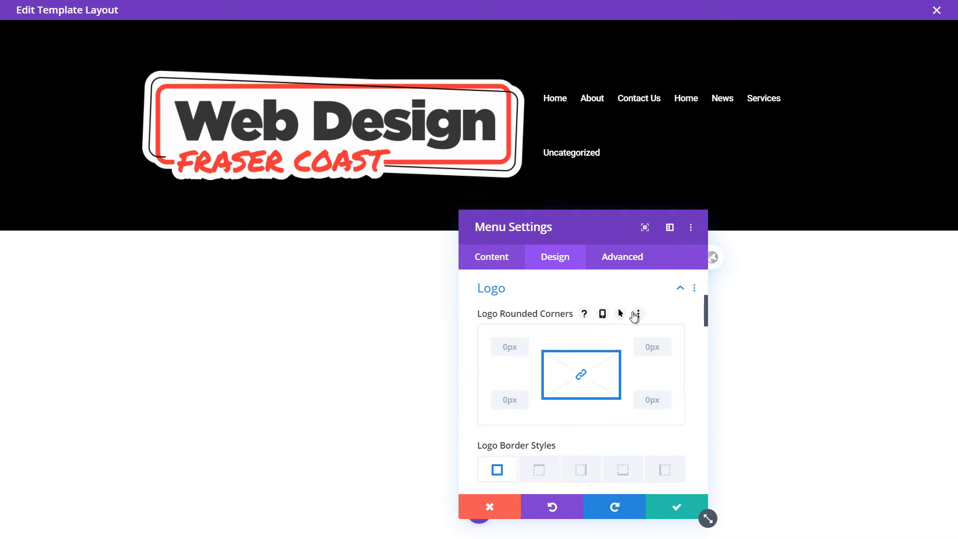
Step: Enable hover options for the logo's rounded corners, set all four hover corners to 50%, and return to the desktop values
left_click(621, 314)
left_click(615, 337)
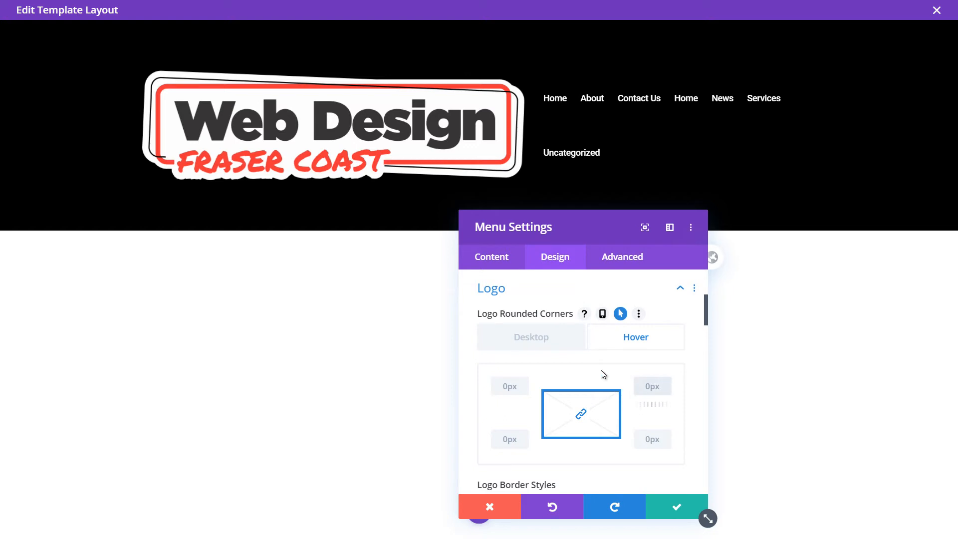
key("Tab")
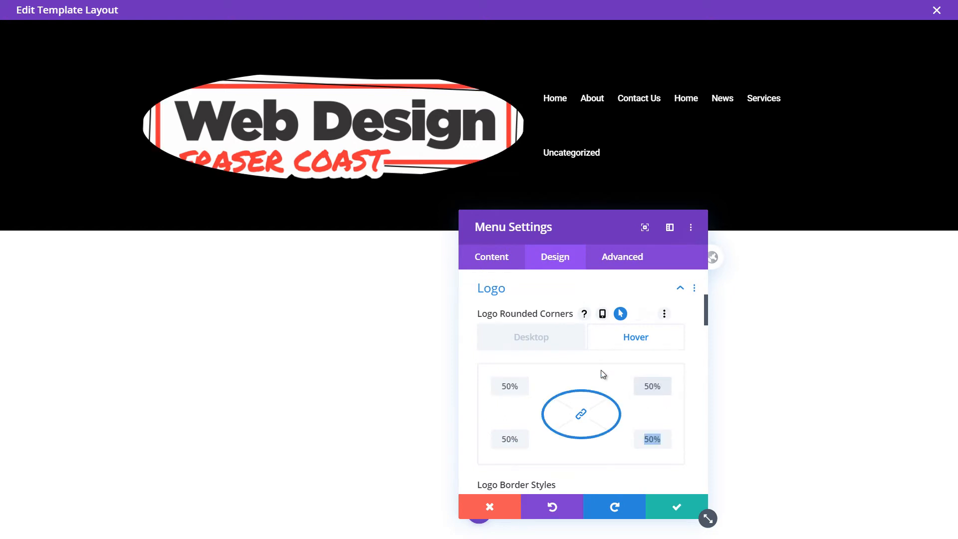
left_click(543, 335)
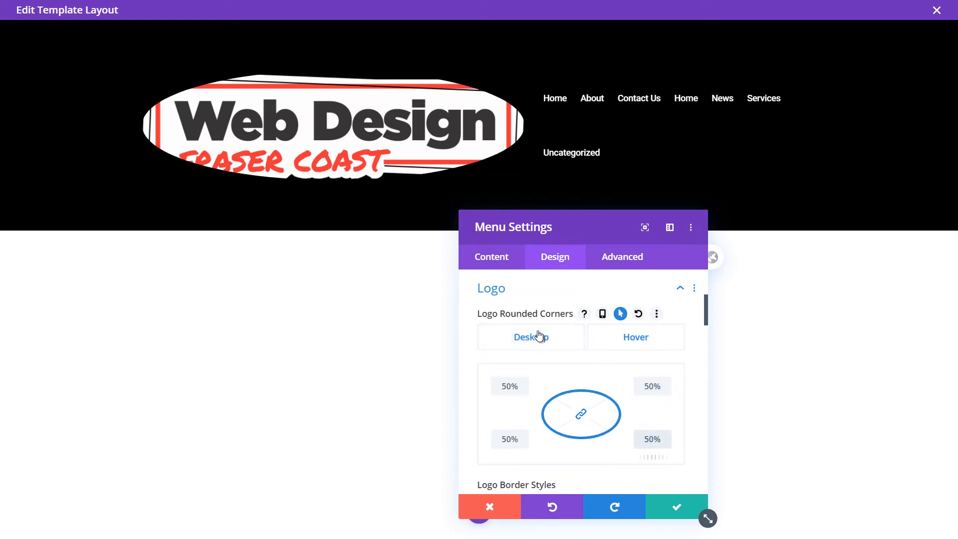
Step: Save the Menu module settings and the header layout, close the layout editor and save the Theme Builder changes
left_click(698, 512)
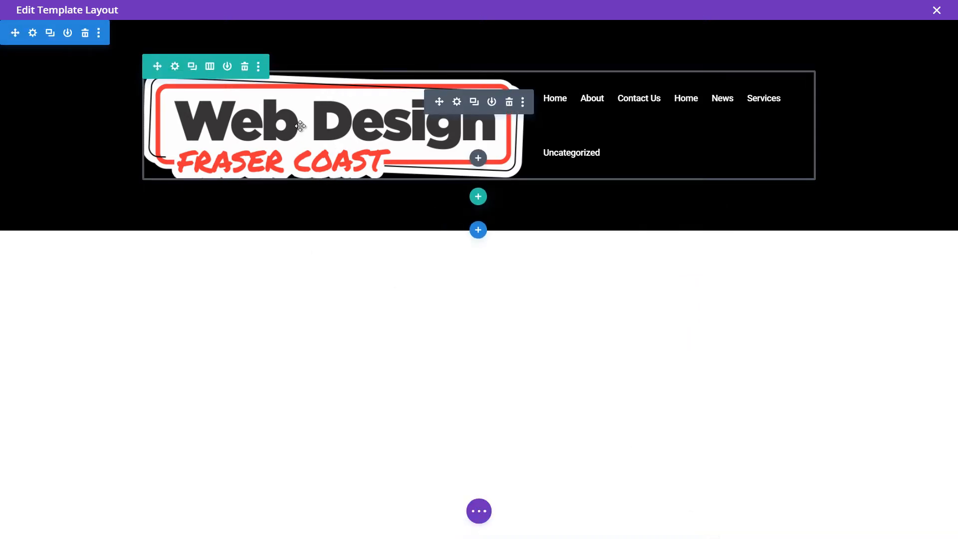
left_click(479, 512)
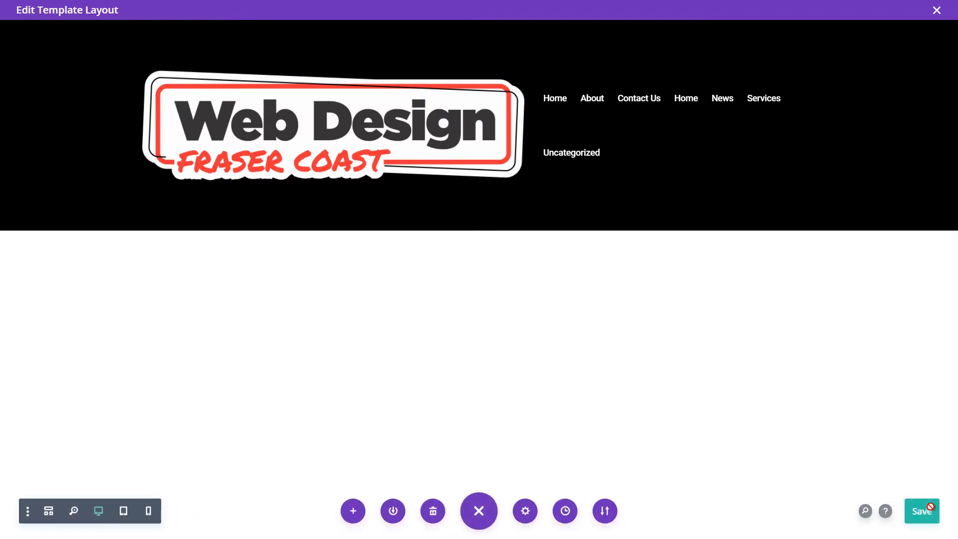
left_click(927, 509)
left_click(936, 10)
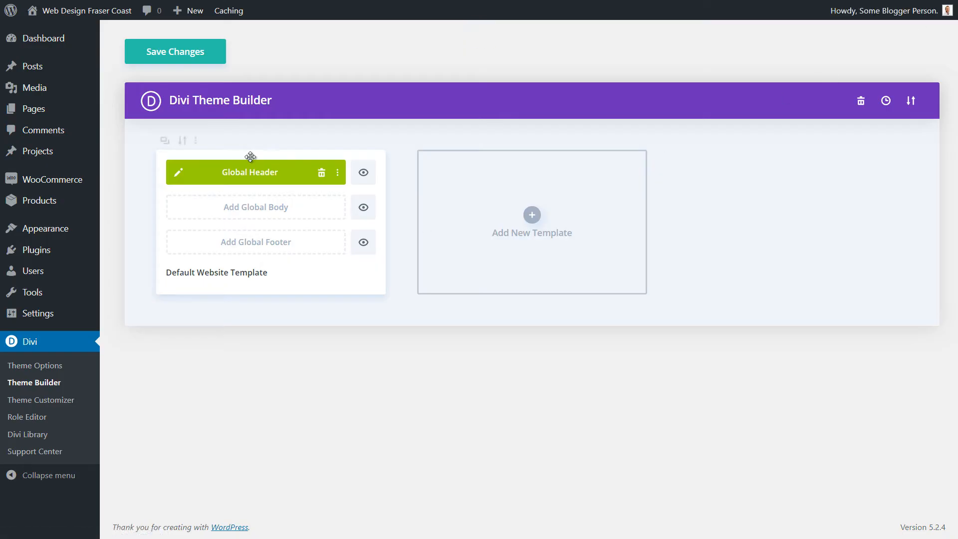
left_click(194, 54)
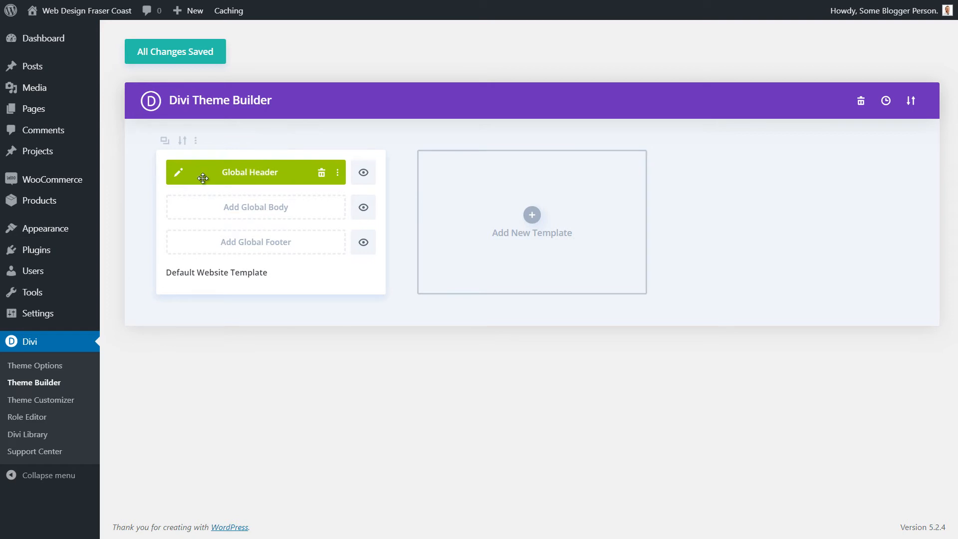
Step: Hide the global header in the default website template and turn it back on
left_click(363, 175)
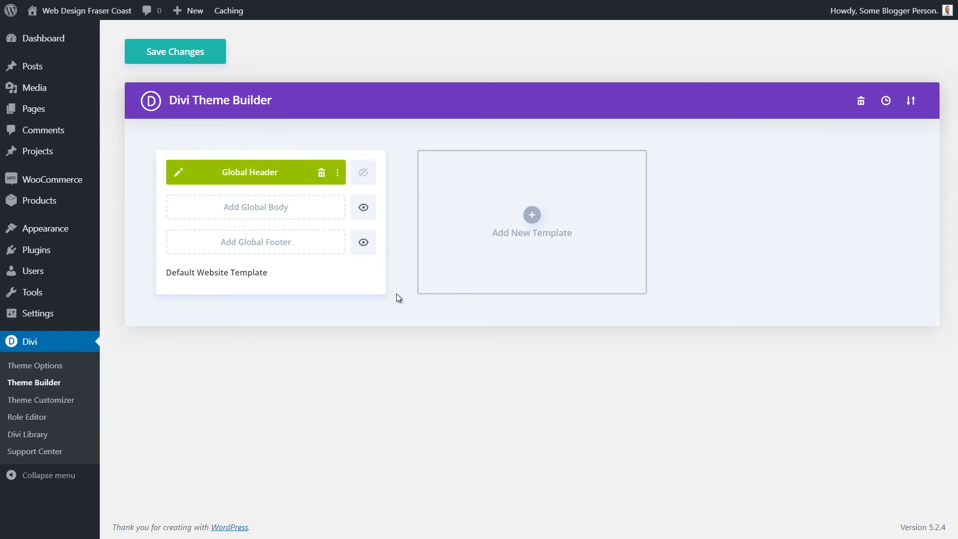
left_click(363, 172)
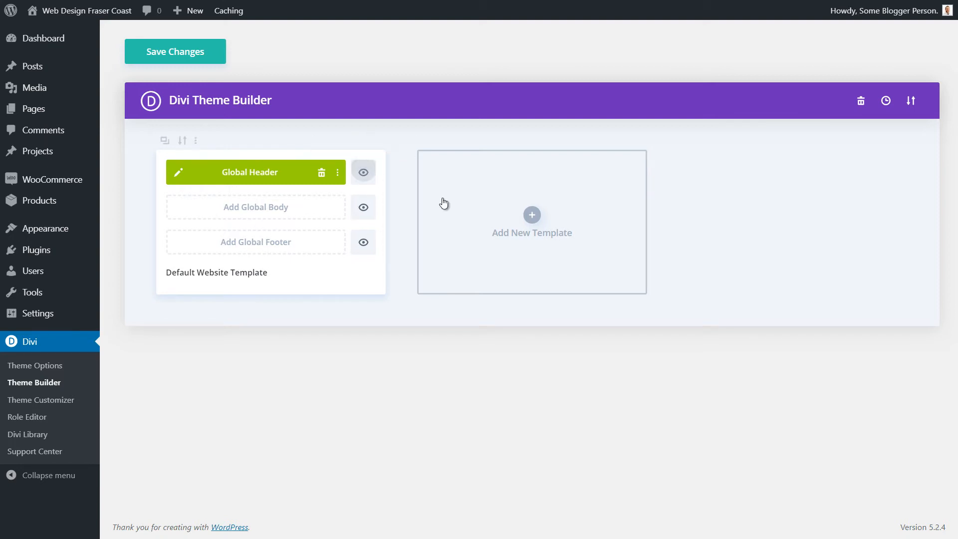
Step: Reopen the global header layout for editing and bring up the Menu module's logo design options
left_click(179, 174)
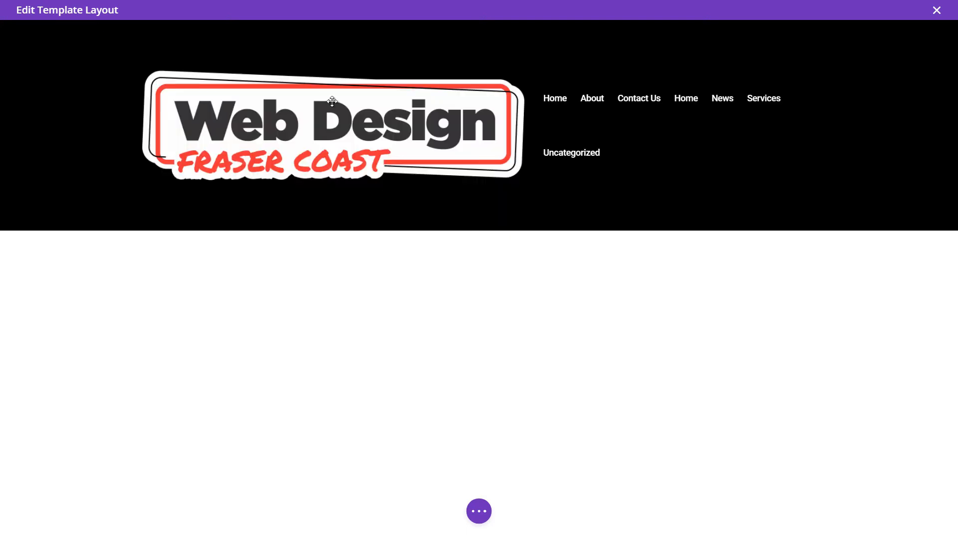
left_click(455, 102)
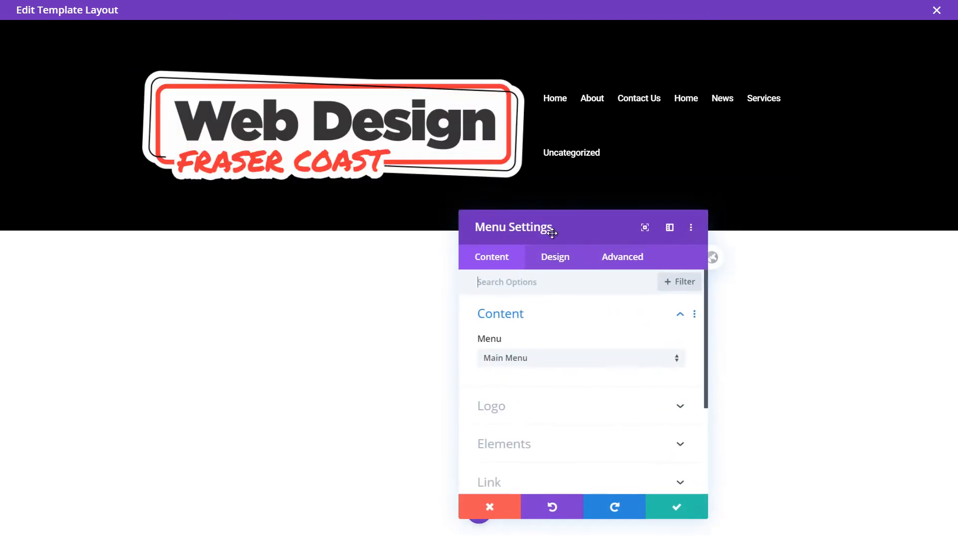
left_click(557, 258)
scroll(572, 305, "down", 2)
left_click(564, 412)
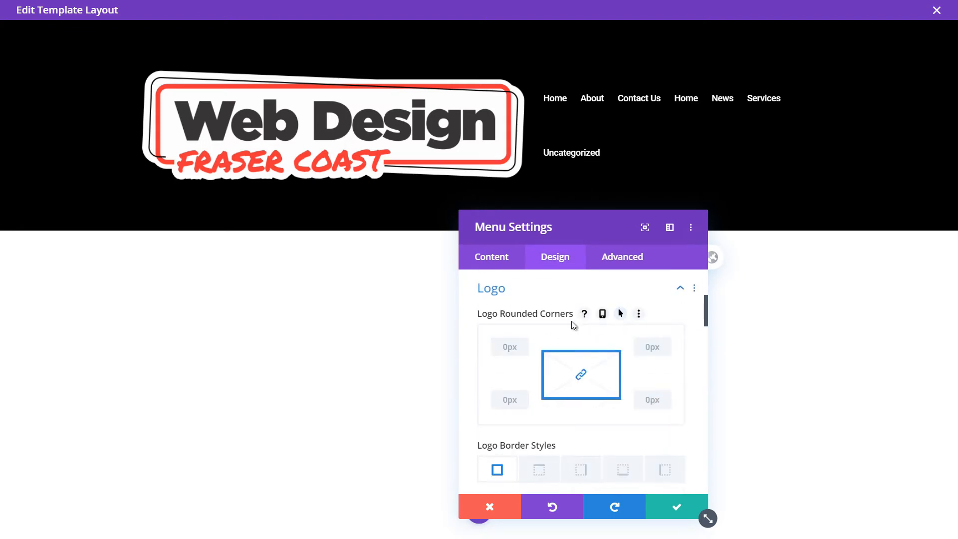
Step: Try shifting the logo's image hue to 233deg and other values, and return it to 0deg
scroll(571, 321, "down", 2)
scroll(559, 345, "down", 2)
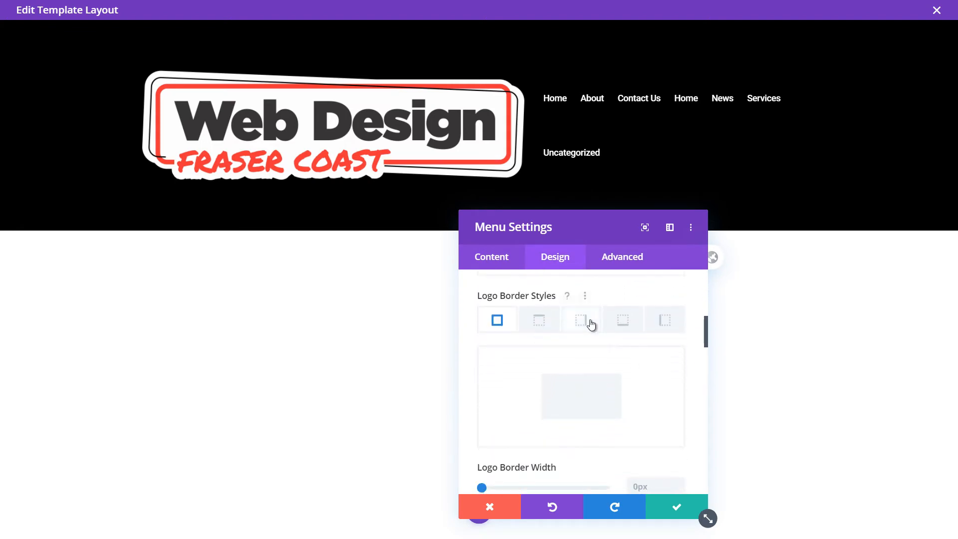
scroll(563, 326, "down", 3)
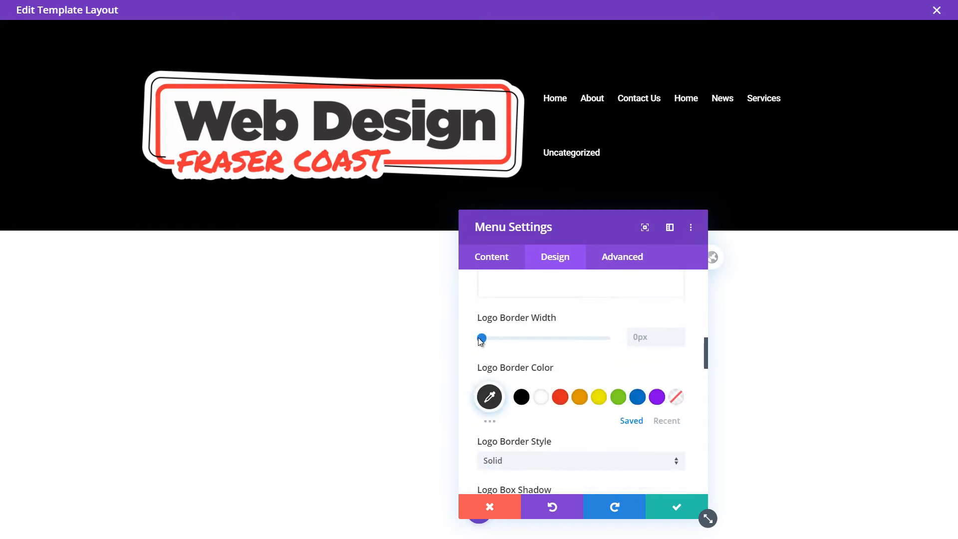
scroll(543, 391, "down", 4)
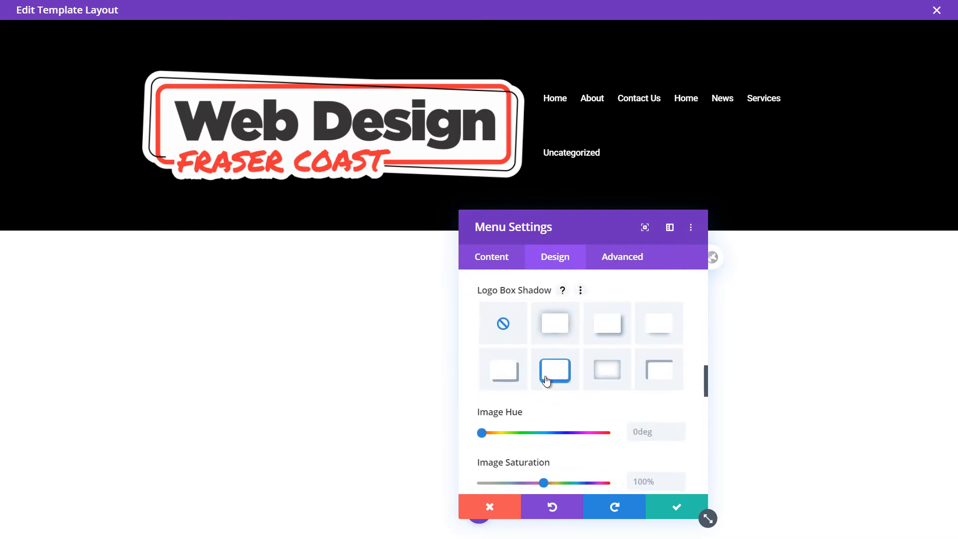
scroll(529, 354, "down", 2)
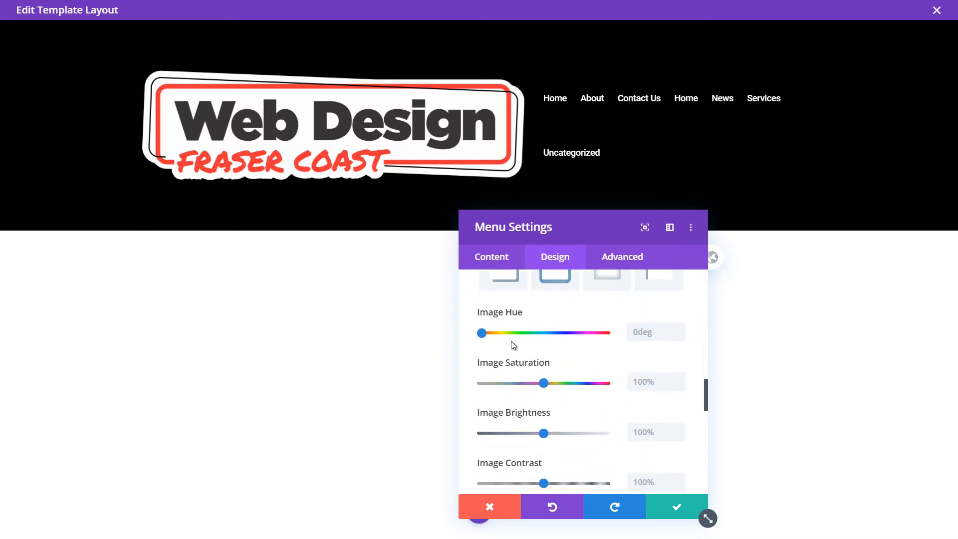
left_click(533, 333)
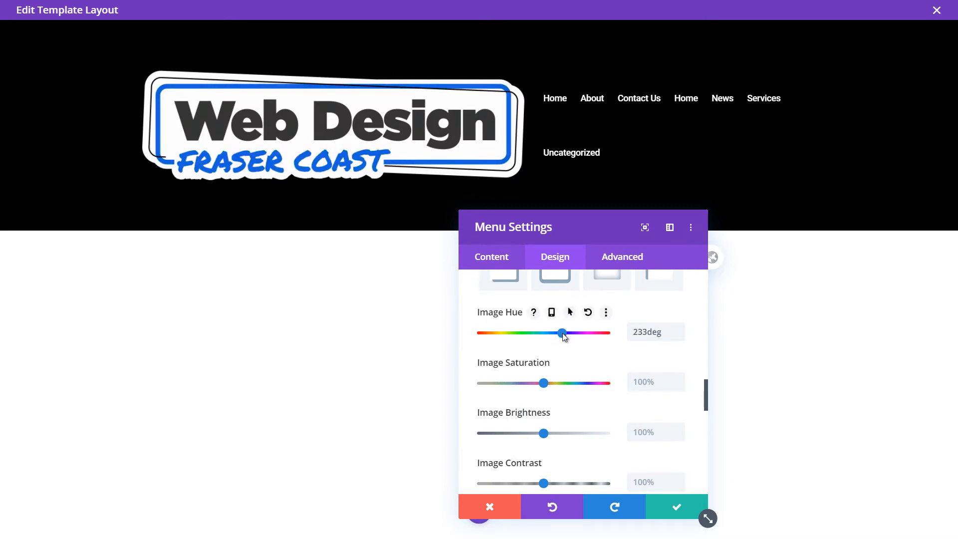
left_click_drag(562, 333, 469, 339)
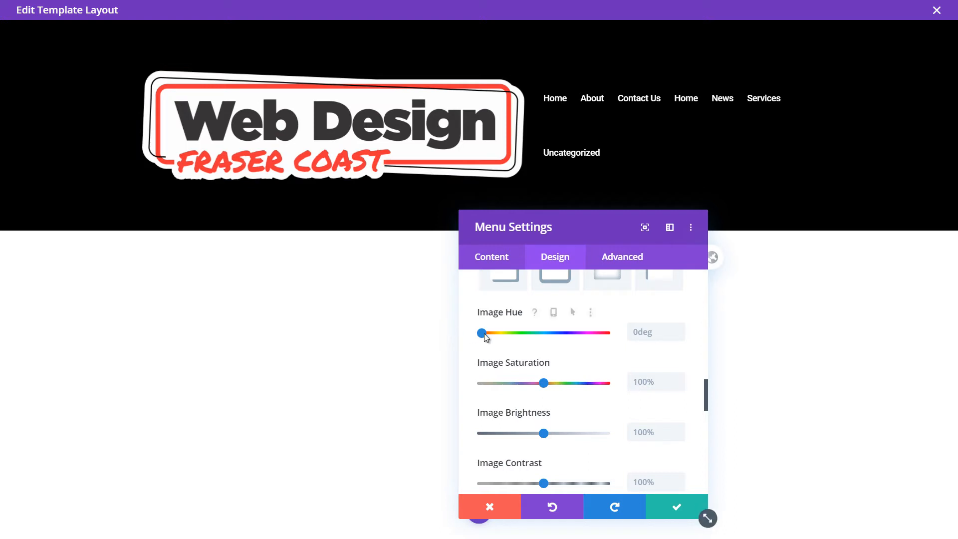
left_click(504, 333)
left_click_drag(511, 335, 439, 332)
Step: Try different image saturation levels on the logo and set the saturation to 96%
left_click_drag(543, 383, 435, 383)
mouse_move(543, 393)
left_mouse_down()
mouse_move(619, 393)
mouse_move(559, 391)
left_mouse_up()
left_click(540, 385)
Step: Try the logo's image contrast, invert, opacity and blur effects and return them to their defaults
scroll(544, 390, "down", 3)
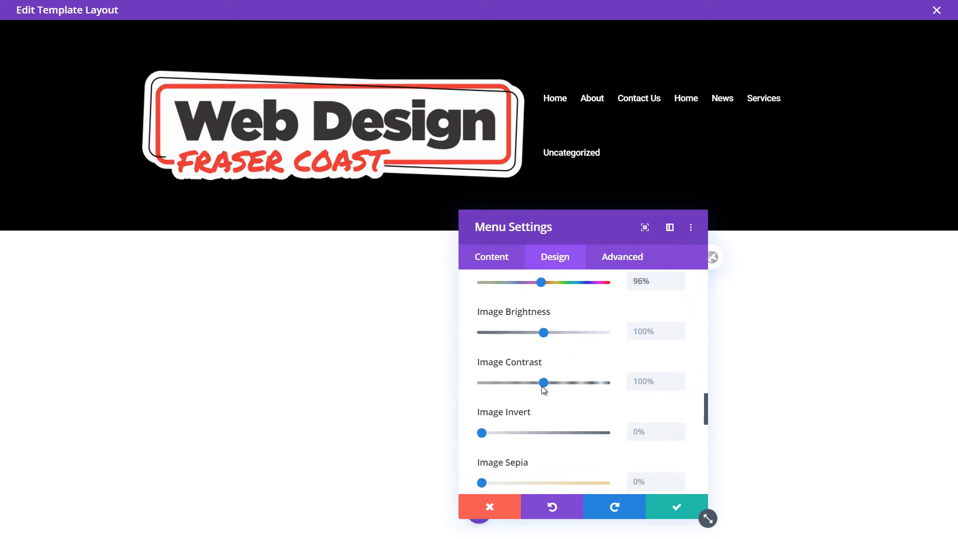
left_click_drag(543, 394, 447, 383)
left_click_drag(520, 433, 462, 433)
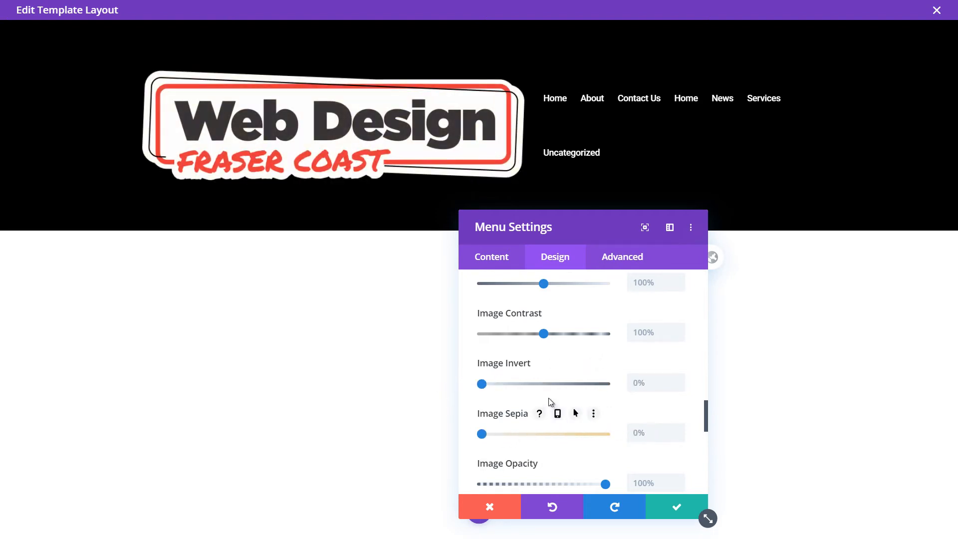
scroll(551, 402, "down", 2)
left_click_drag(605, 384, 624, 391)
left_click_drag(481, 434, 439, 429)
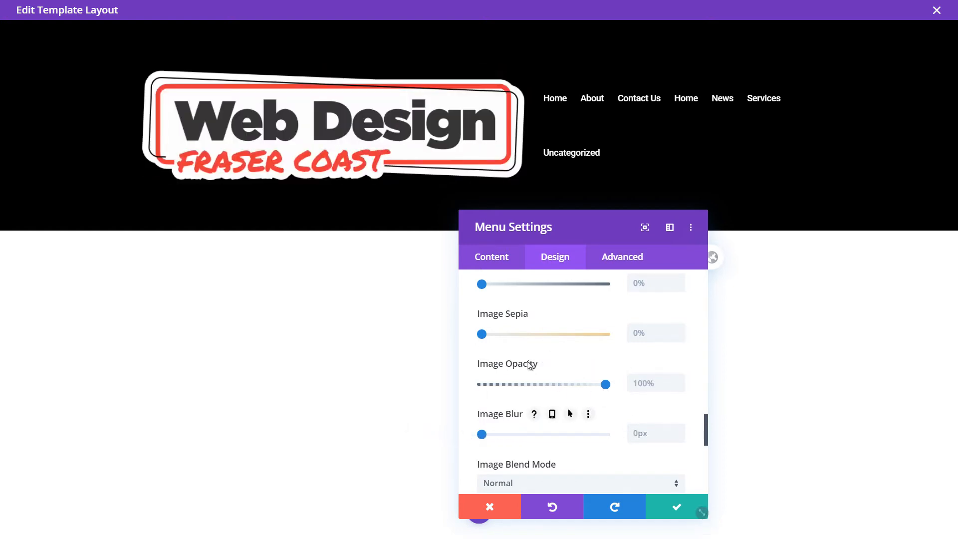
Step: Set the Menu module's logo max width to 55%, logo max height to 146px and width to 100%, and save the module
scroll(544, 341, "down", 2)
scroll(500, 370, "down", 1)
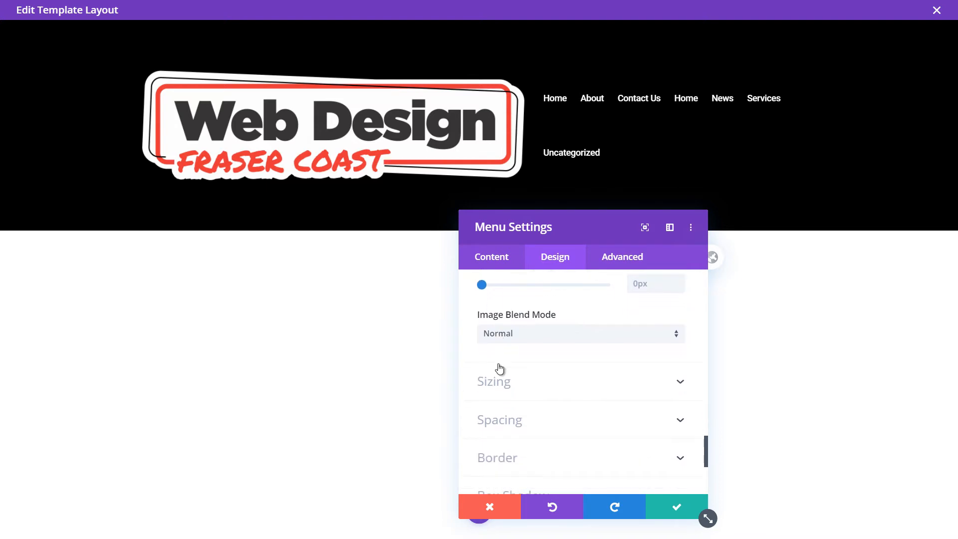
left_click(556, 395)
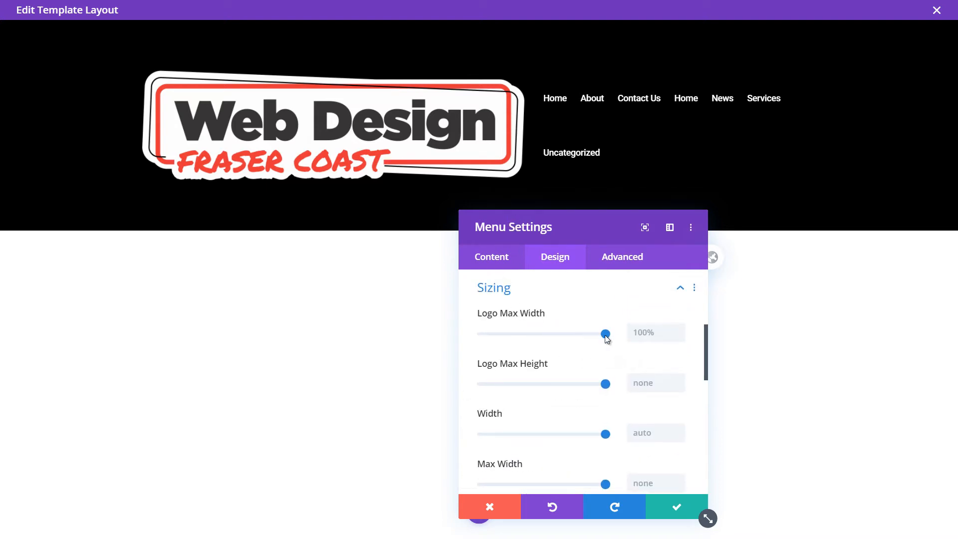
left_click_drag(592, 336, 550, 340)
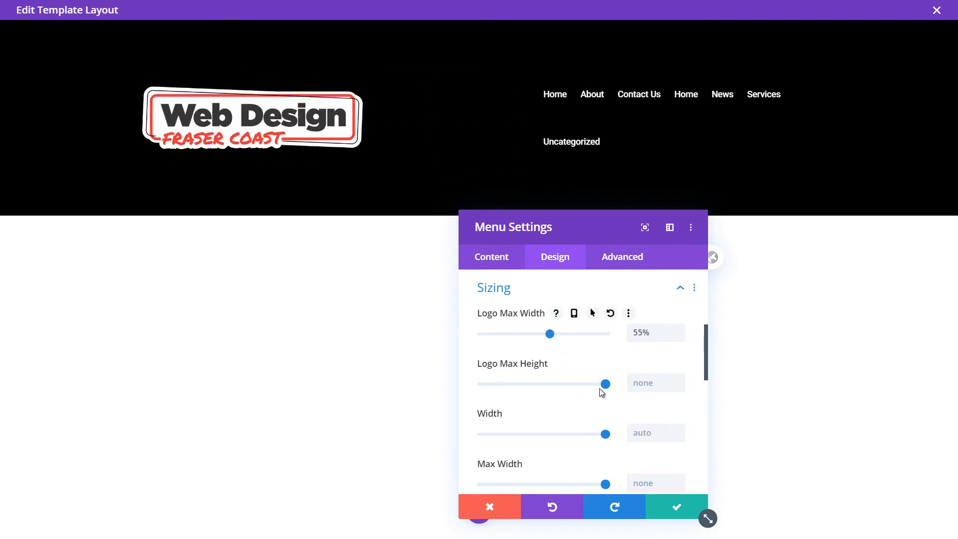
left_click_drag(601, 386, 573, 385)
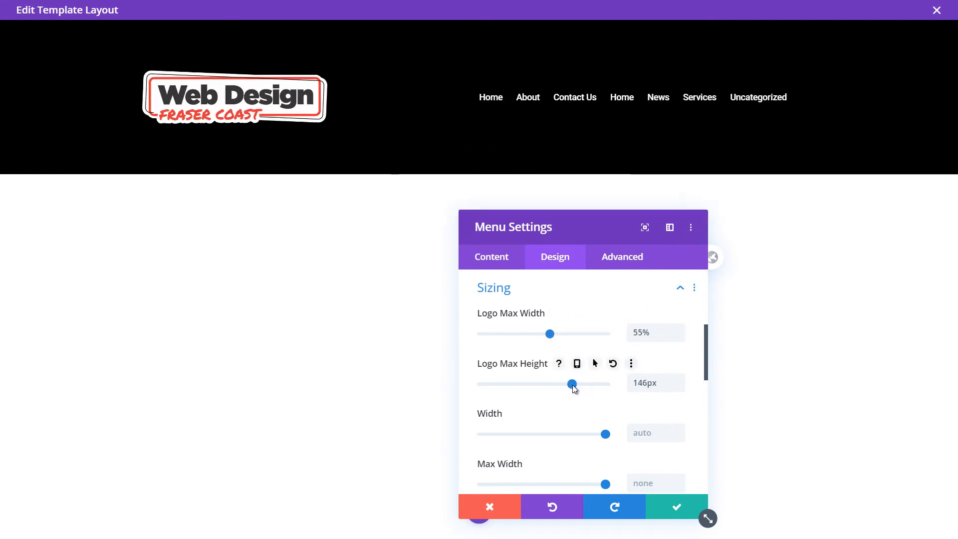
left_click_drag(605, 434, 637, 430)
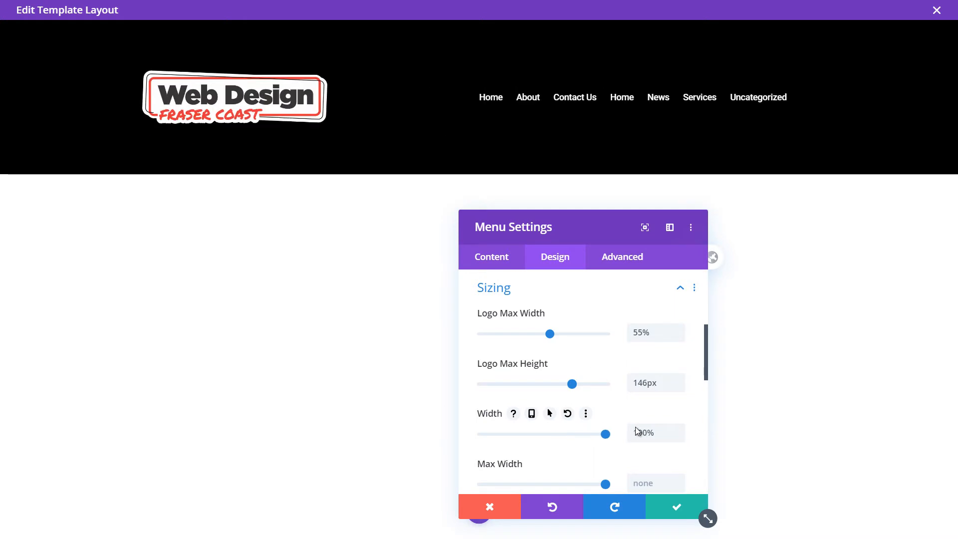
scroll(469, 346, "down", 3)
scroll(568, 405, "down", 2)
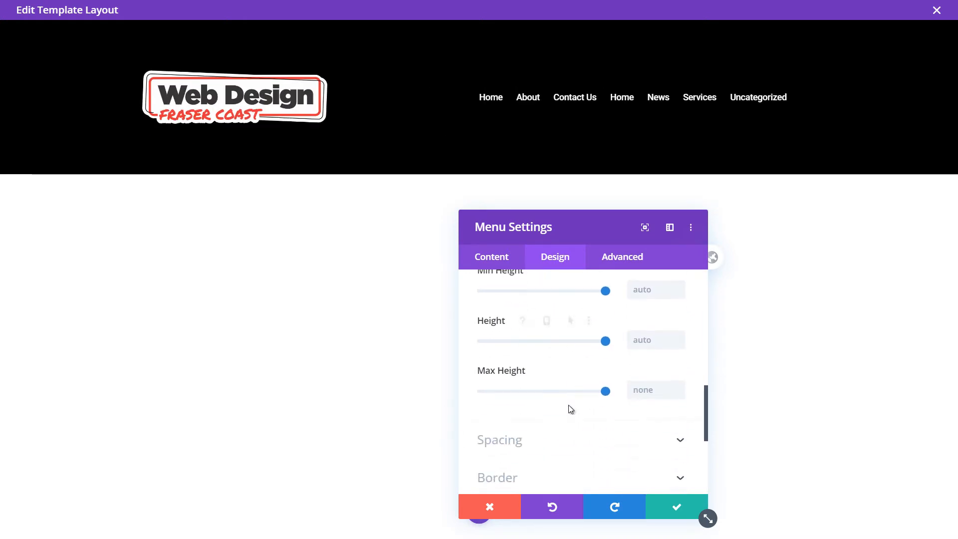
left_click(676, 513)
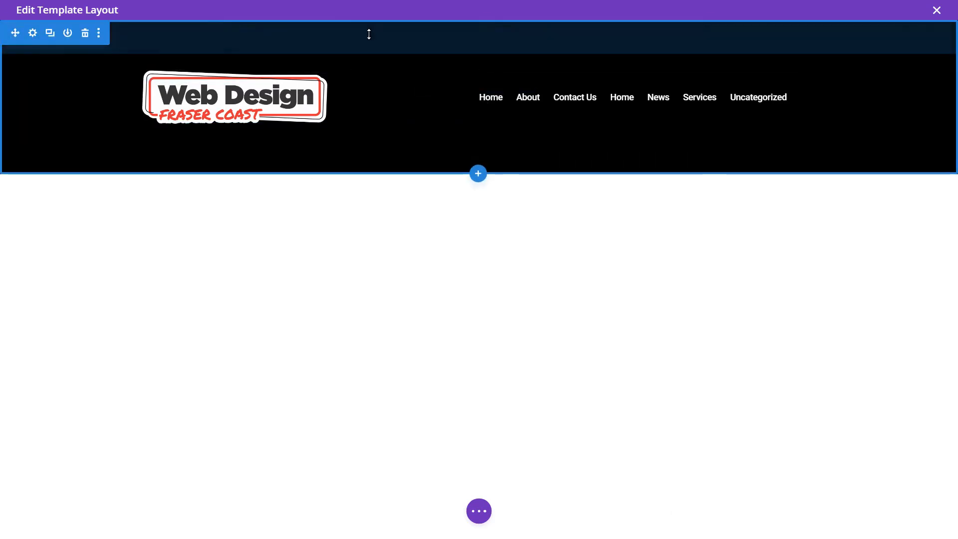
Step: Reduce the header section's top and bottom padding directly on the layout to make the header shorter
left_click_drag(367, 45, 372, 13)
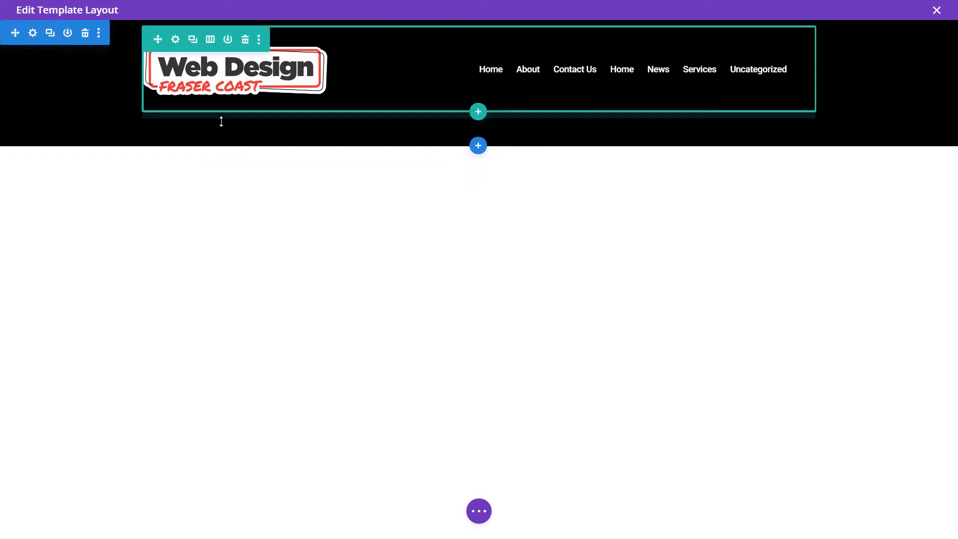
left_click_drag(221, 125, 228, 89)
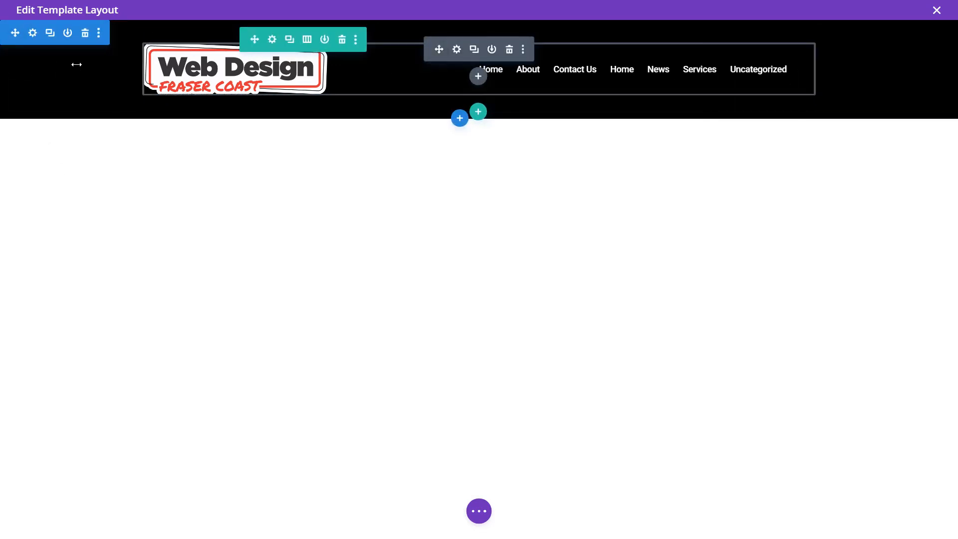
left_click(33, 32)
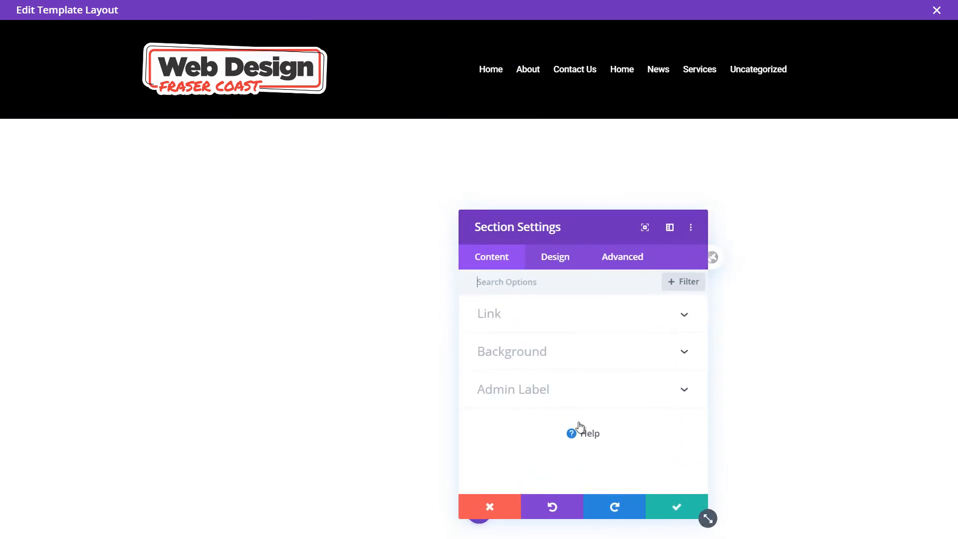
left_click(677, 505)
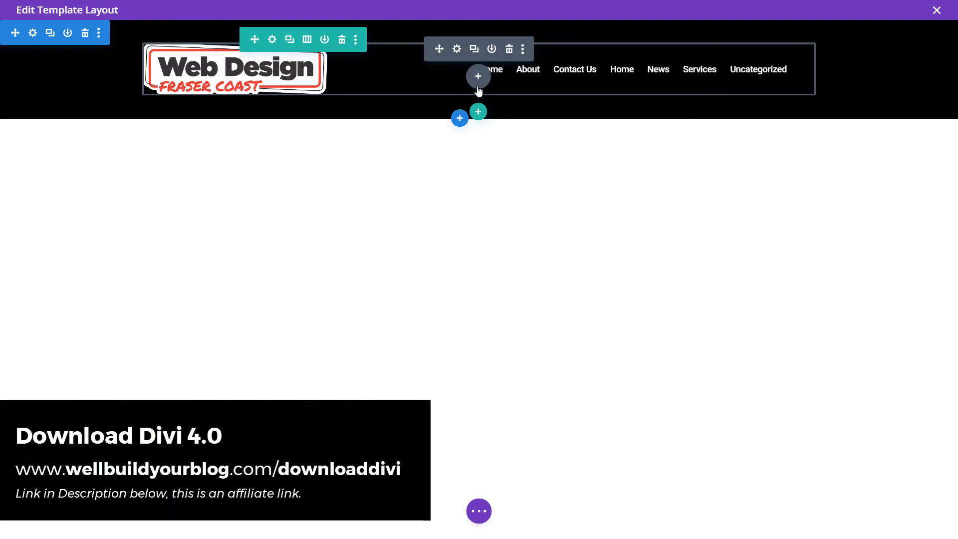
Step: Change the header section's background color to the red swatch #e02b20
left_click(33, 32)
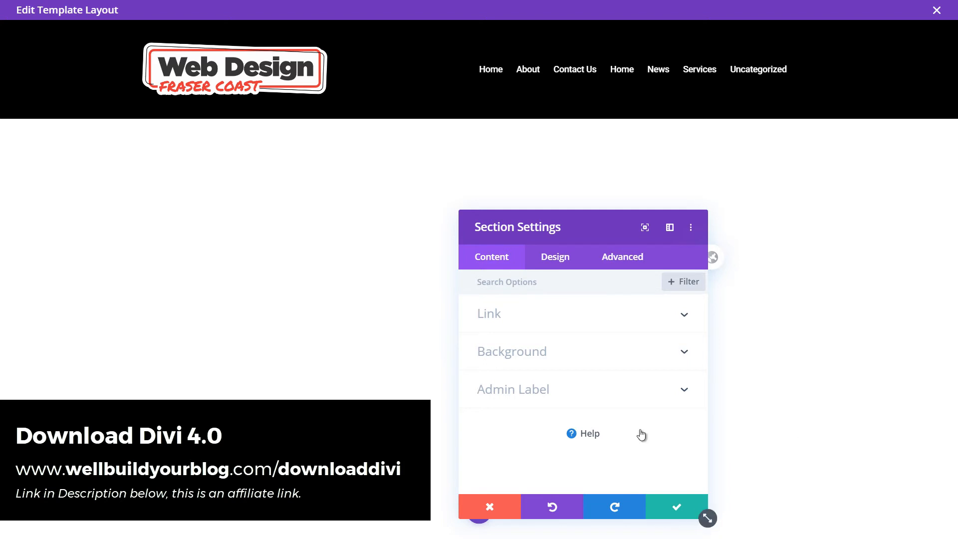
left_click(503, 353)
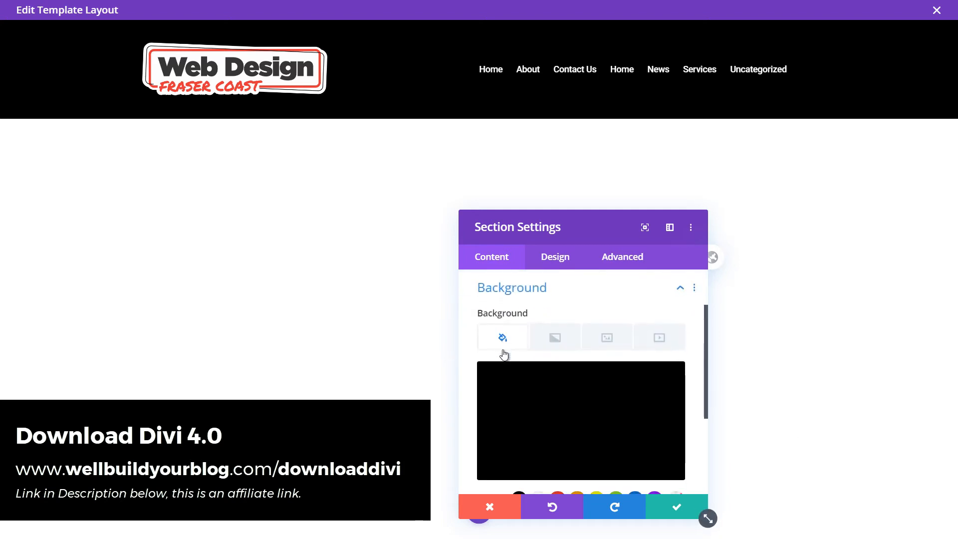
scroll(519, 352, "down", 1)
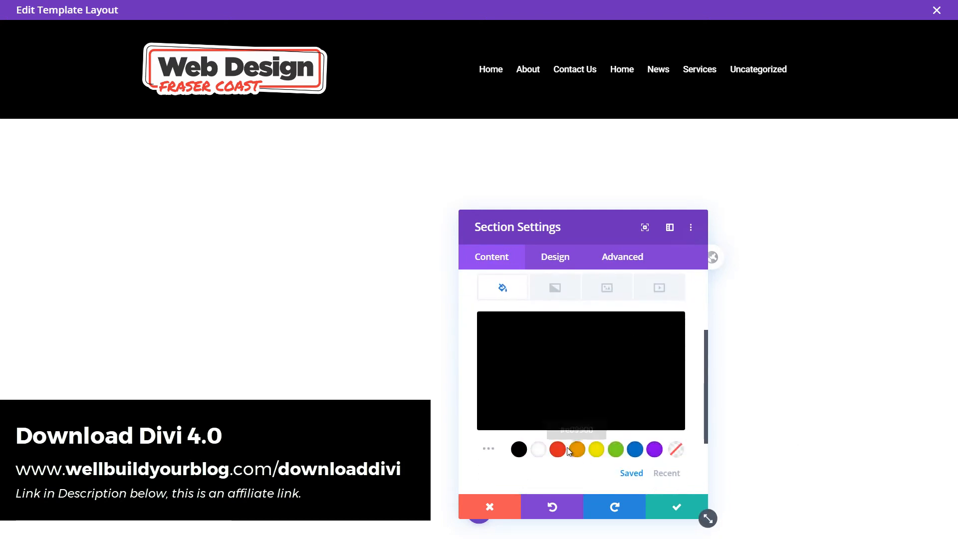
left_click(562, 451)
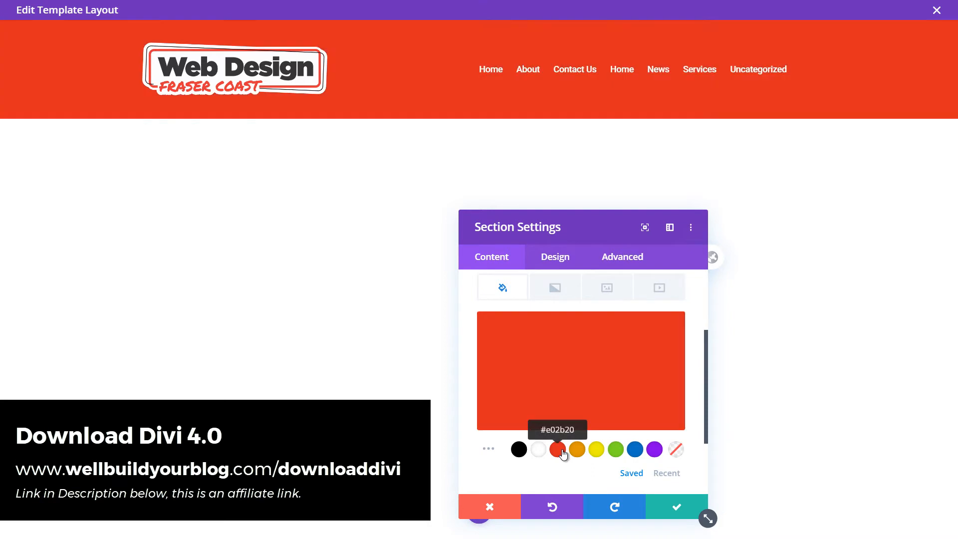
Step: Add a background gradient to the header section running from red #c90000 to a dark brownish red
left_click(552, 293)
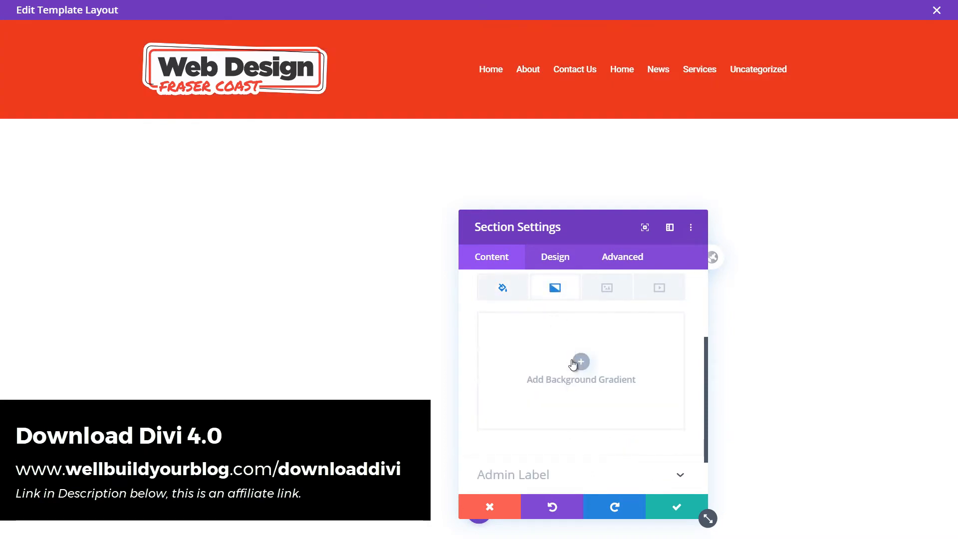
scroll(581, 368, "down", 2)
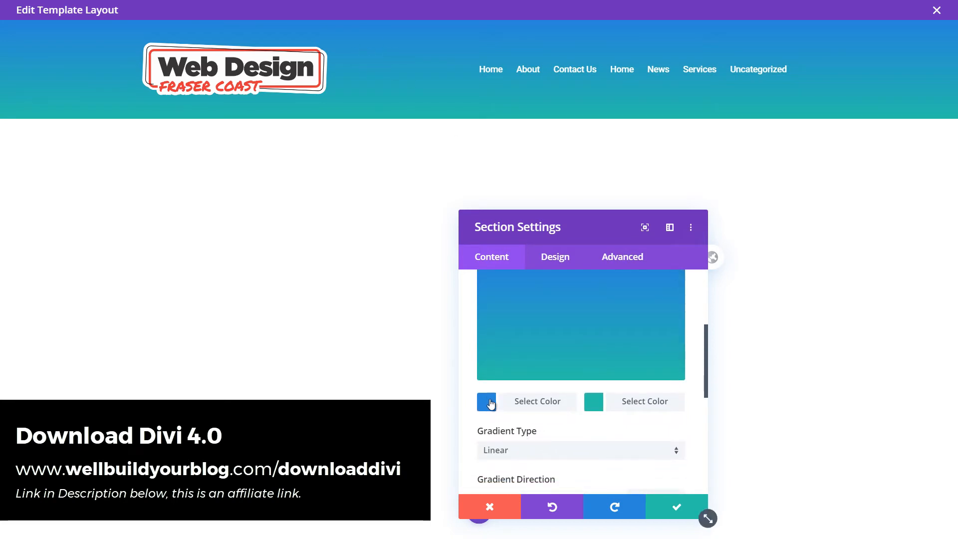
left_click(487, 402)
left_click(480, 291)
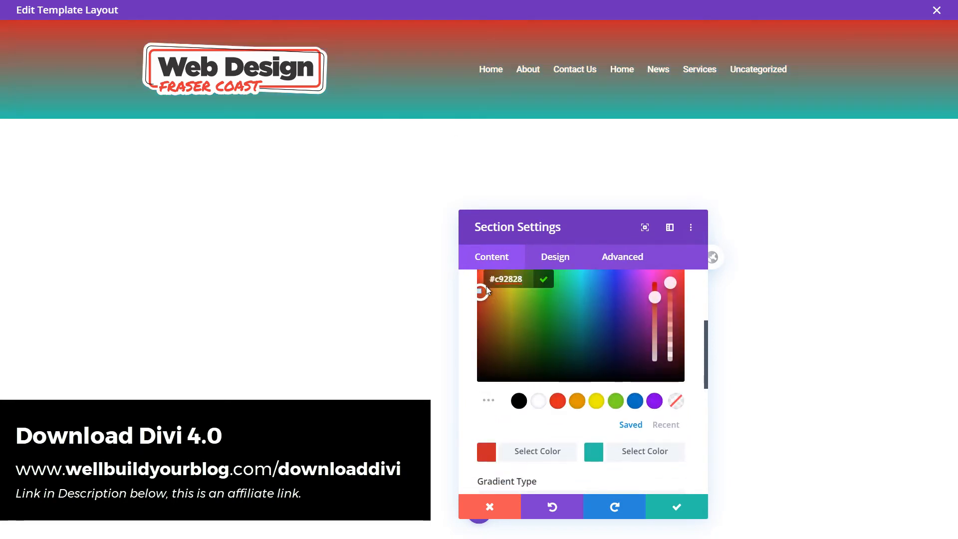
left_click_drag(653, 298, 652, 284)
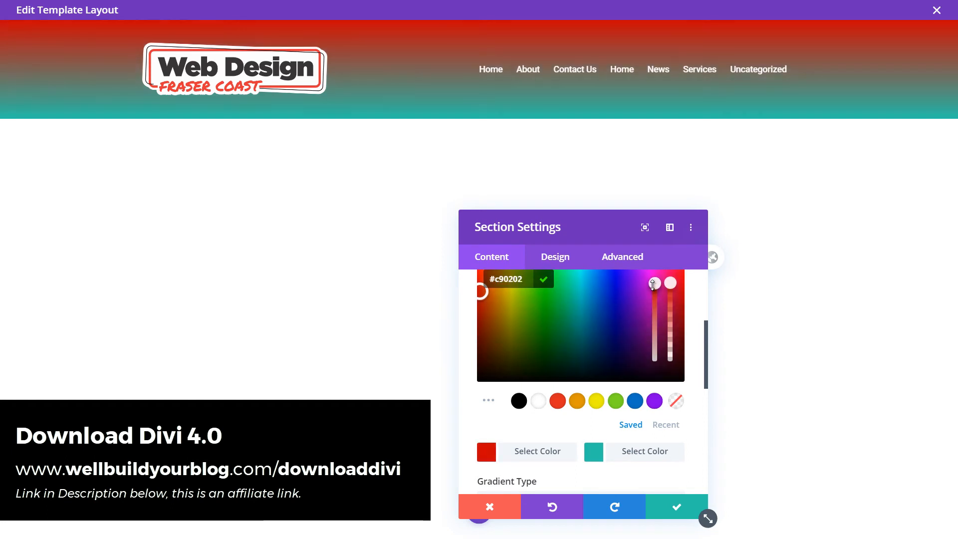
left_click(643, 462)
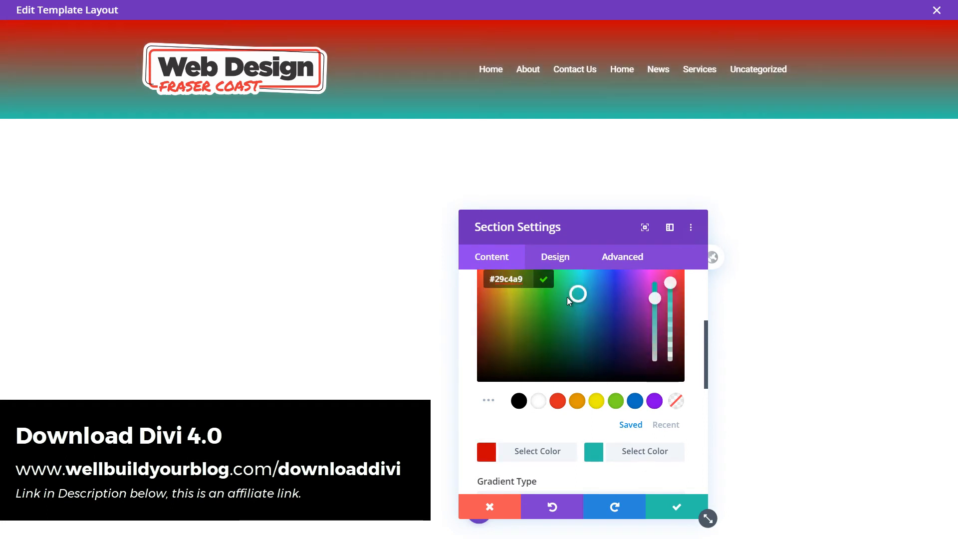
left_click_drag(506, 335, 483, 341)
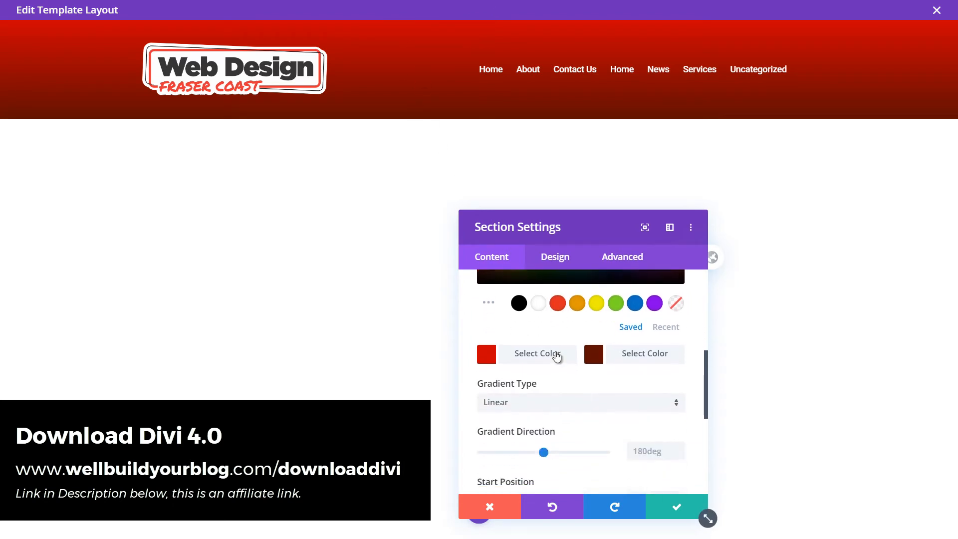
Step: Try the Radial gradient type on the header section's background and return it to Linear
left_click(516, 402)
left_click(518, 384)
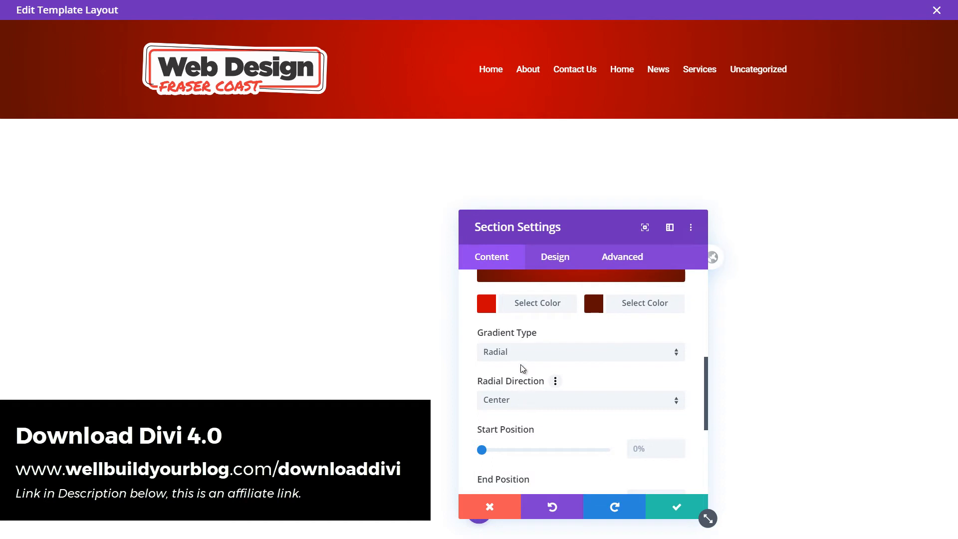
left_click(524, 357)
left_click(524, 366)
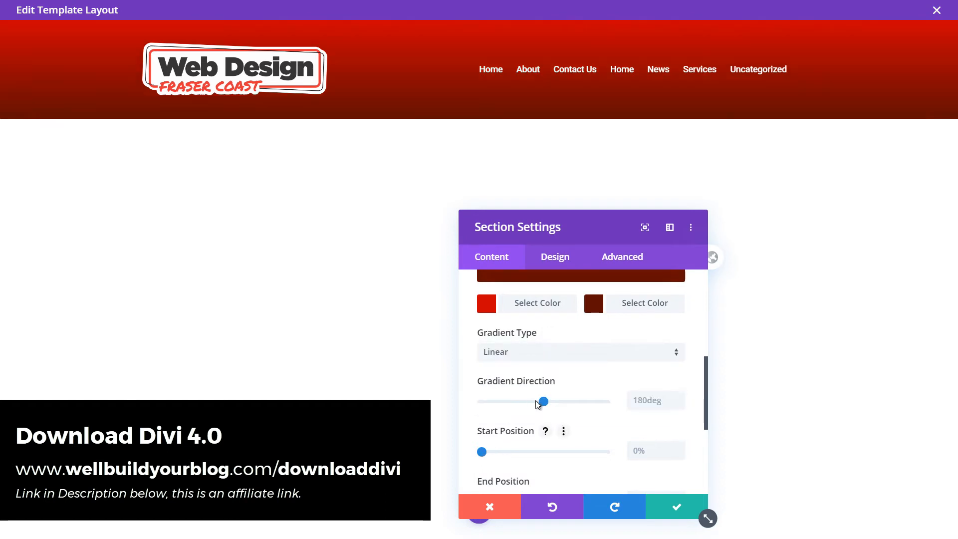
Step: Set the background gradient's direction to 174deg and its start position to 8%
mouse_move(538, 406)
left_mouse_down()
mouse_move(503, 407)
mouse_move(582, 402)
mouse_move(503, 402)
mouse_move(543, 408)
left_mouse_up()
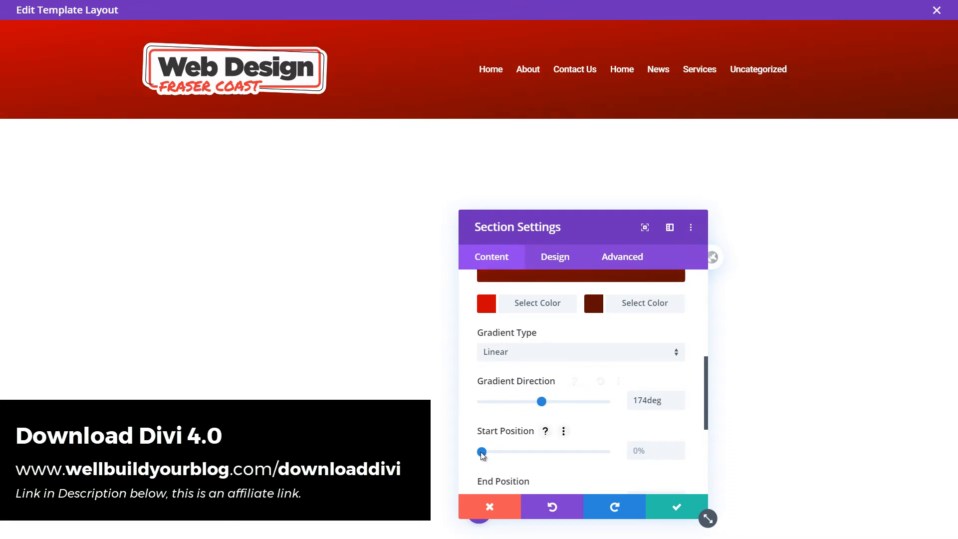
left_click_drag(482, 453, 522, 452)
scroll(549, 449, "down", 1)
left_click_drag(605, 452, 567, 452)
left_click(559, 430)
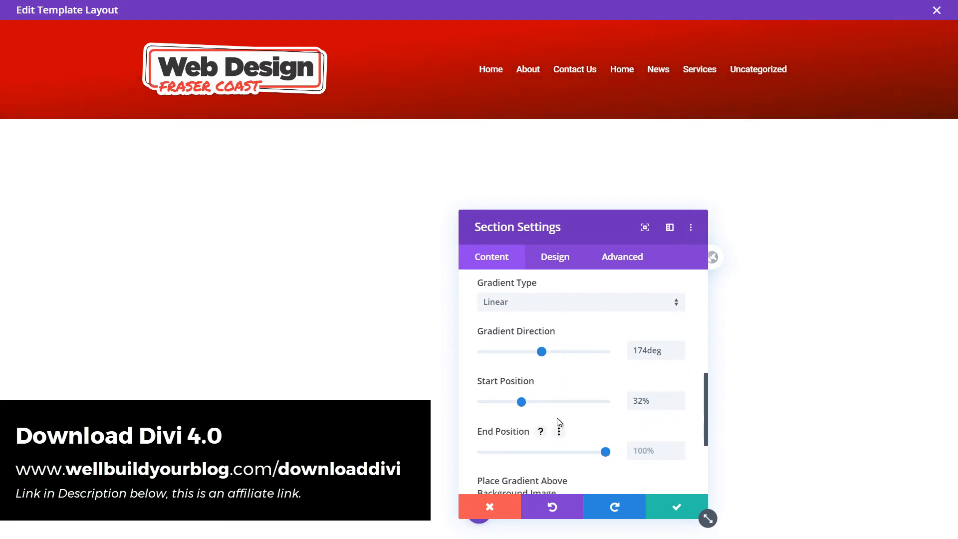
left_click_drag(521, 403, 492, 403)
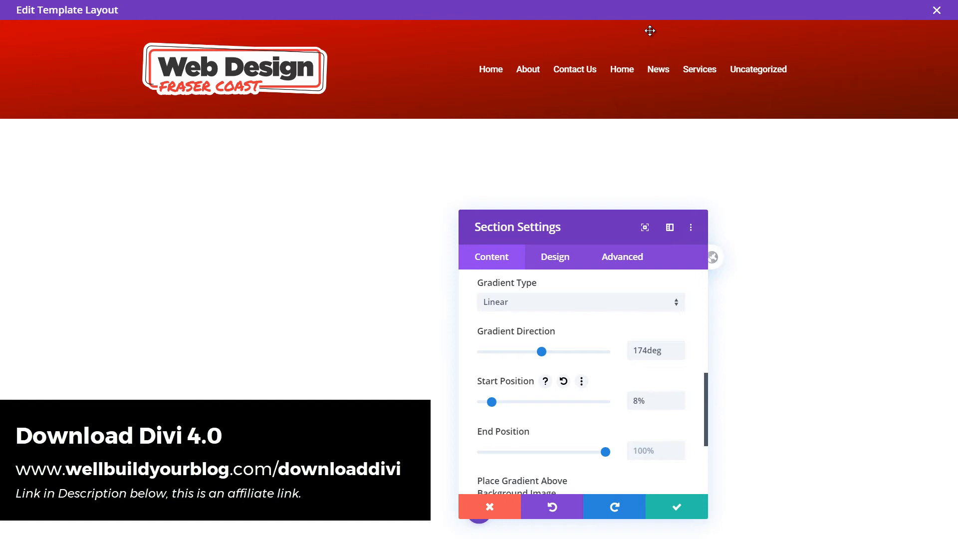
Step: Review the remaining gradient options and the background video options of the header section
scroll(569, 360, "down", 4)
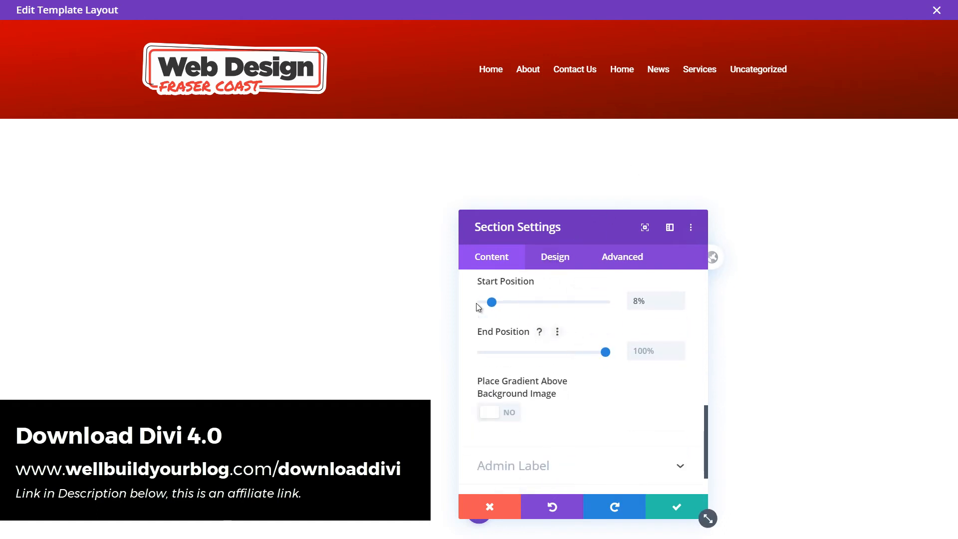
scroll(531, 411, "up", 1)
scroll(532, 411, "up", 1)
scroll(519, 380, "down", 2)
scroll(543, 419, "up", 3)
scroll(542, 418, "up", 5)
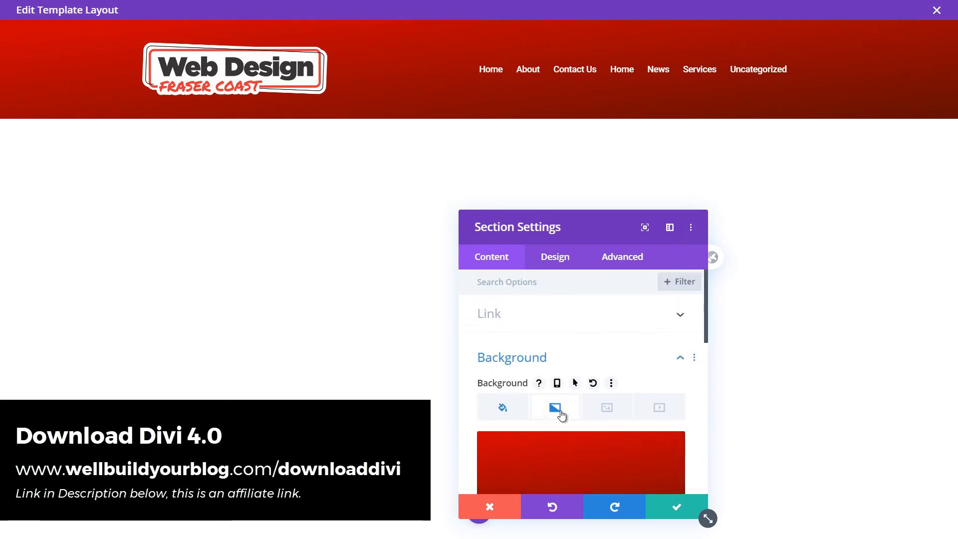
left_click(658, 407)
scroll(648, 352, "down", 3)
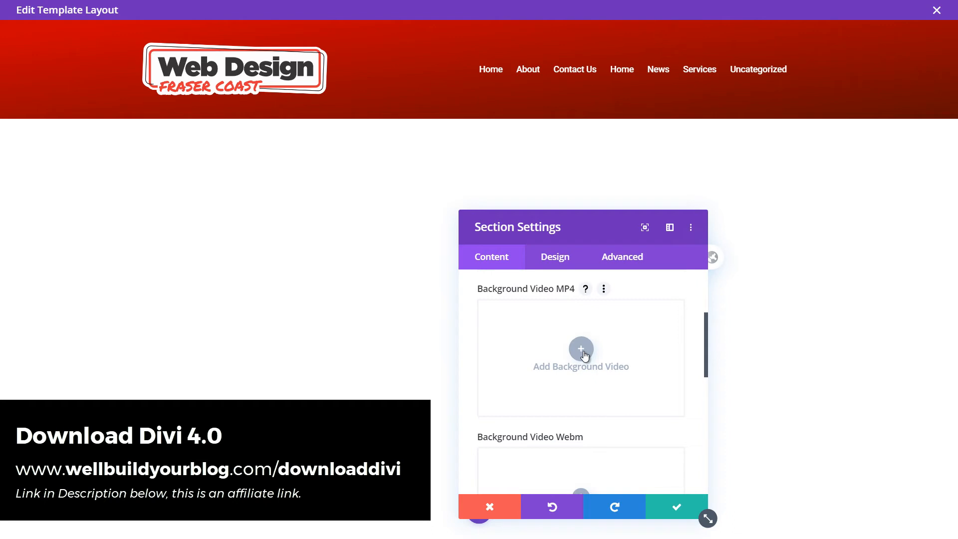
scroll(585, 354, "up", 2)
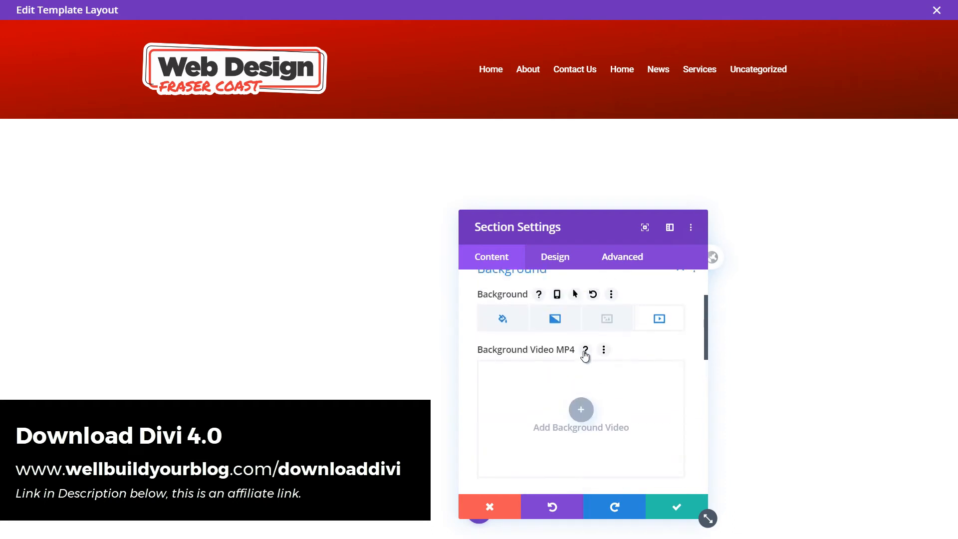
Step: Add the red textured image from the media library as the header section's background image
left_click(613, 360)
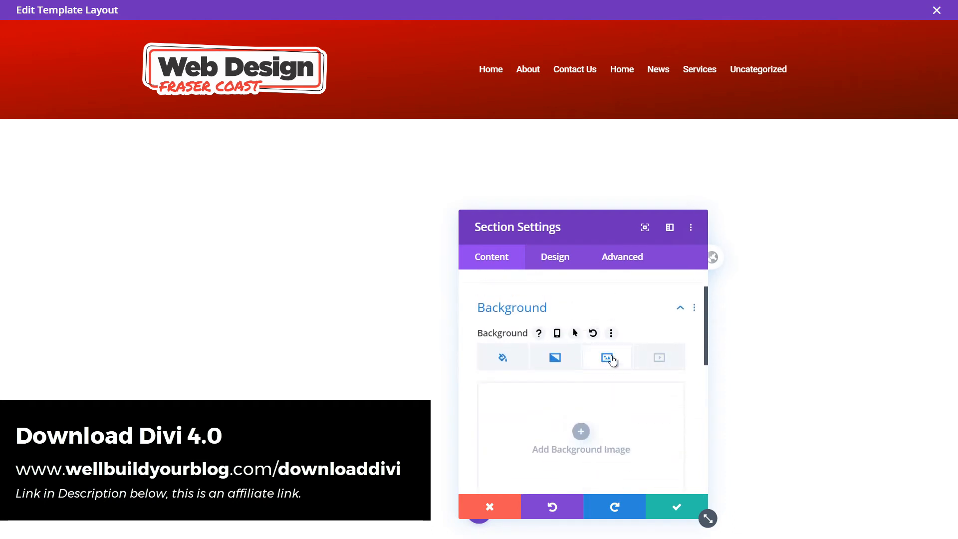
left_click(579, 434)
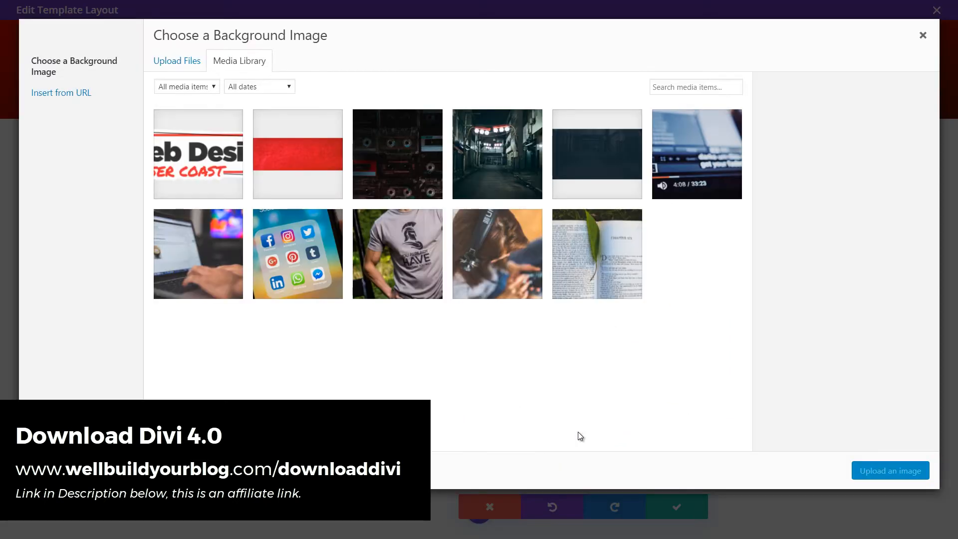
left_click(302, 160)
left_click(887, 469)
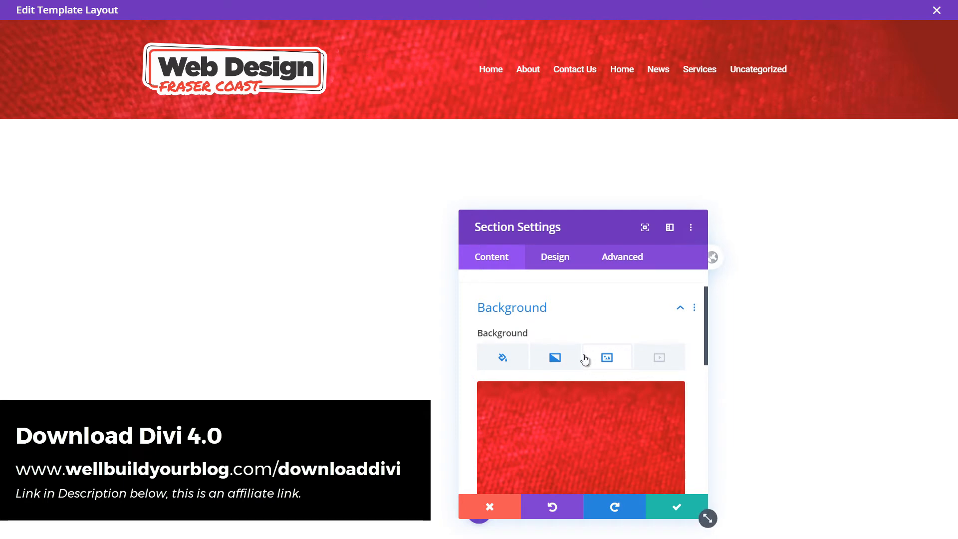
Step: Turn on placing the gradient above the background image for the header section
left_click(562, 360)
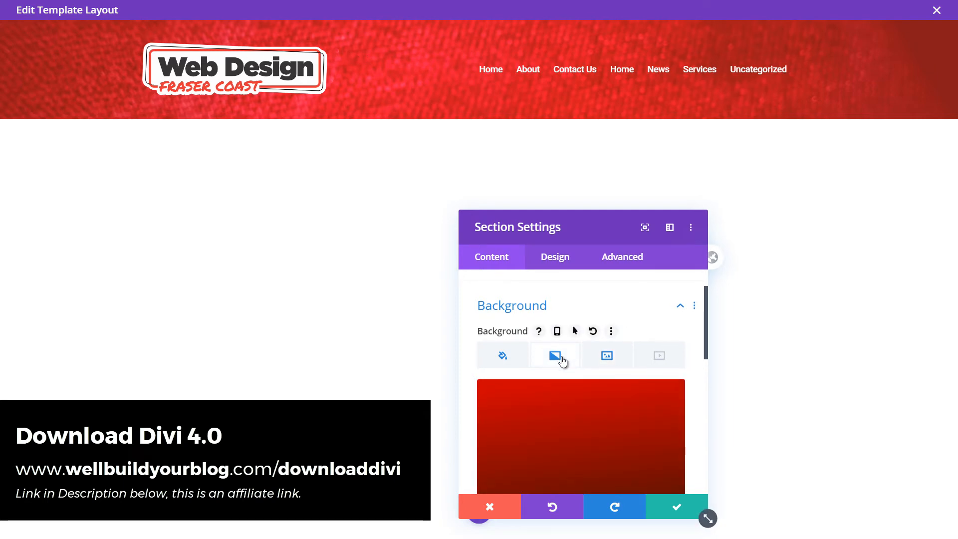
scroll(561, 362, "down", 5)
scroll(604, 438, "up", 2)
scroll(588, 422, "down", 6)
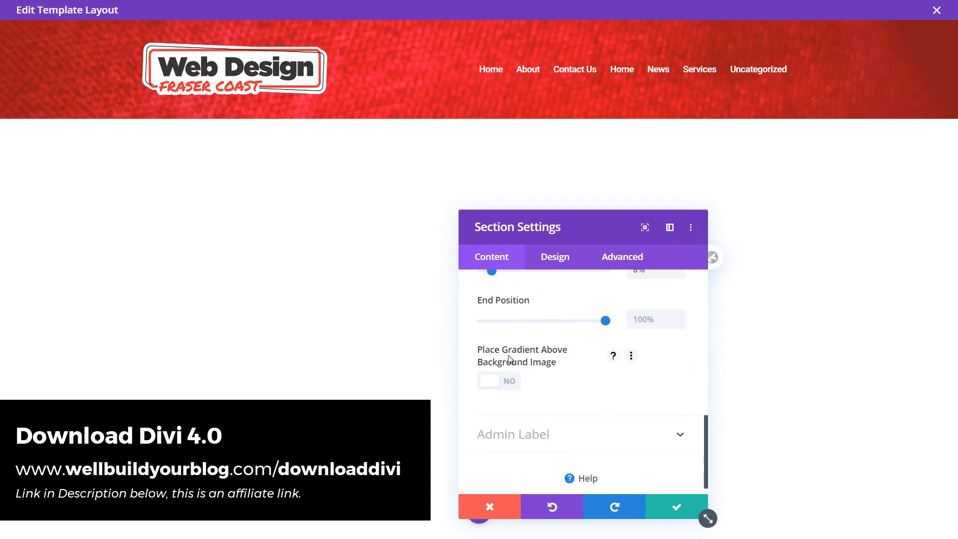
left_click(501, 387)
Step: Change the gradient's second color to #e02b20 and its first color to near-black #0a0000
scroll(597, 369, "up", 5)
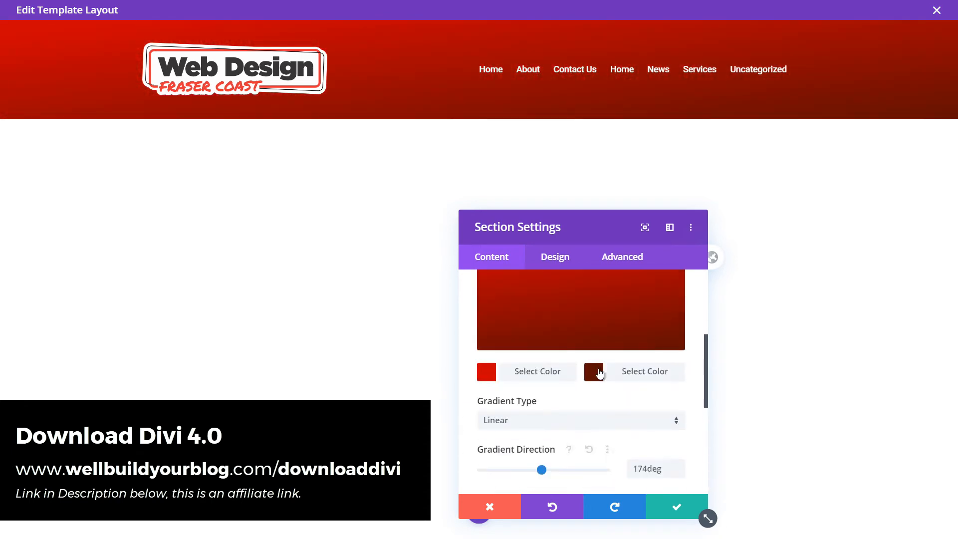
scroll(600, 374, "down", 2)
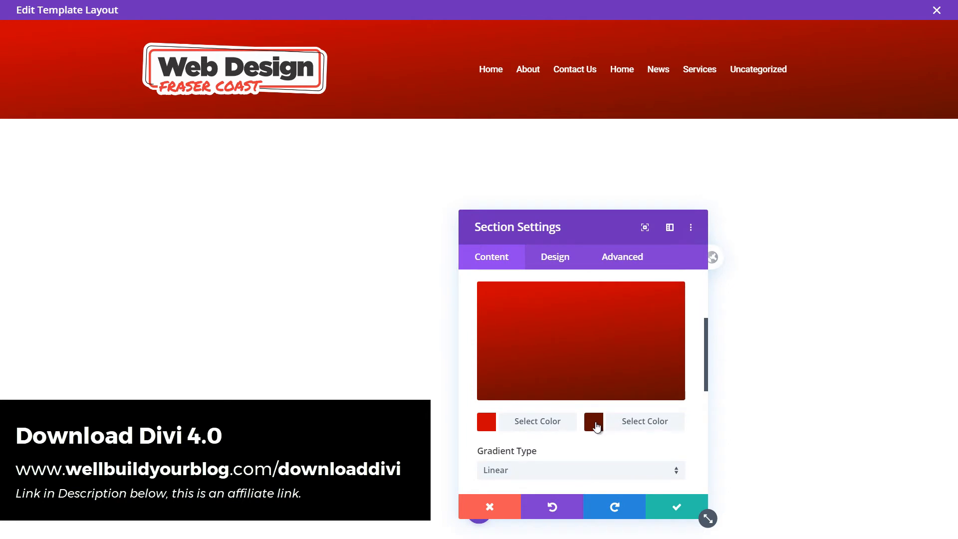
left_click(596, 424)
left_click(559, 422)
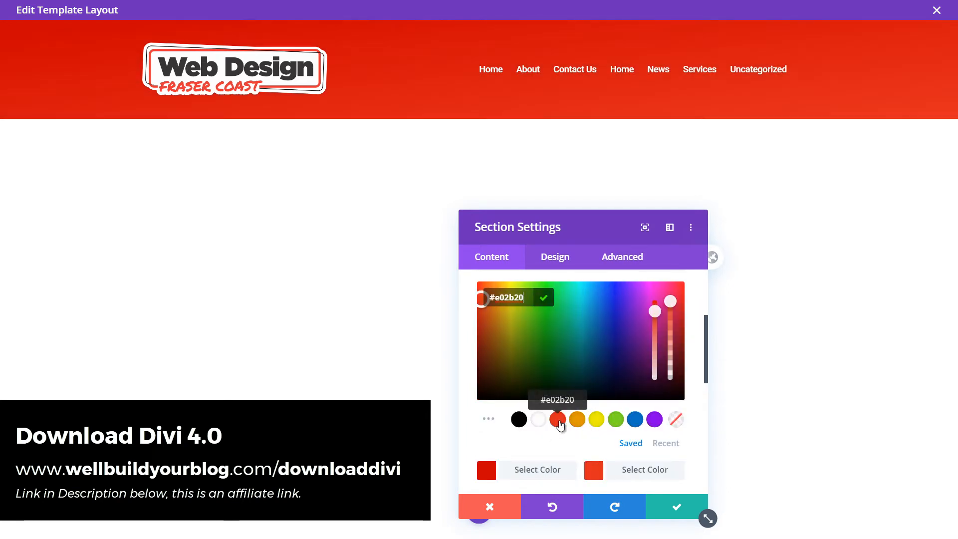
left_click(489, 471)
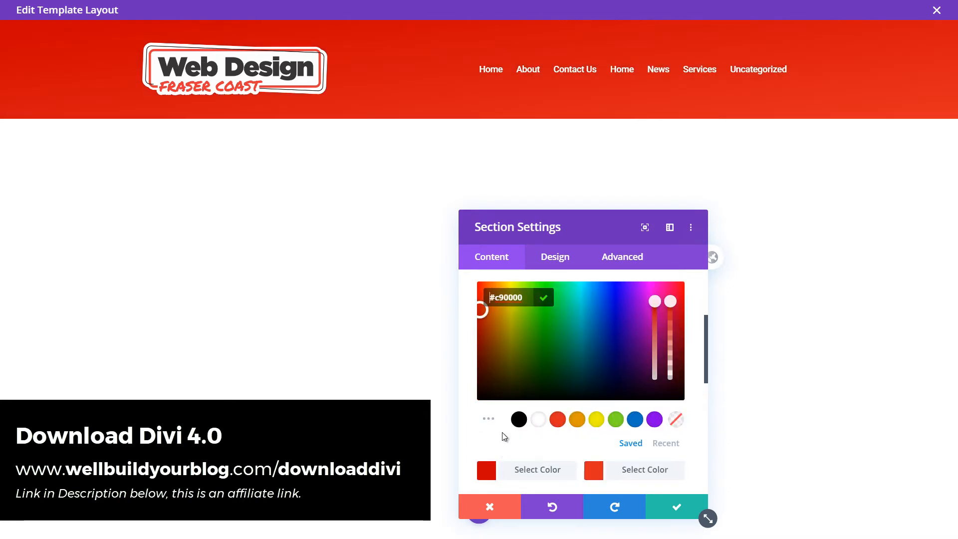
left_click(481, 397)
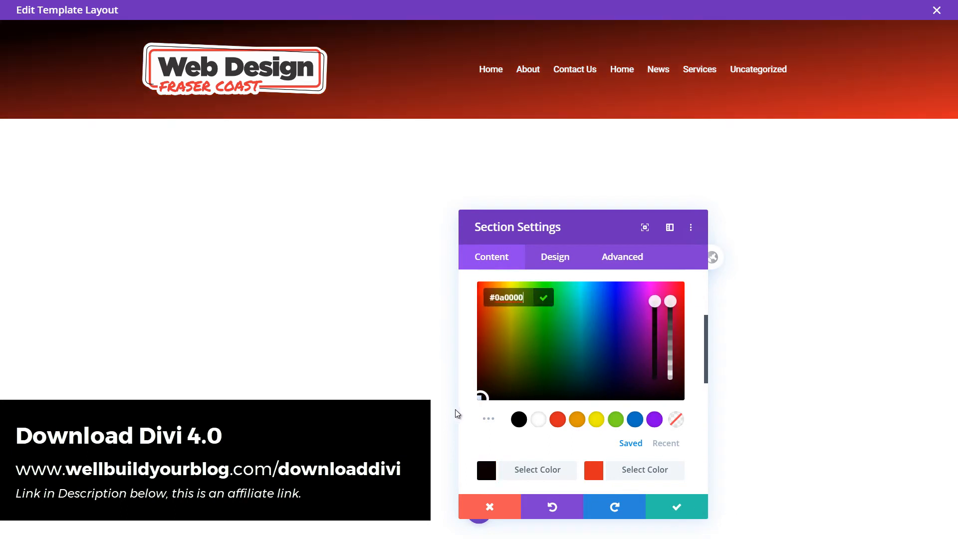
Step: Set the gradient direction to 138deg and make its second color fully transparent, rgba(224,43,32,0)
scroll(519, 350, "down", 4)
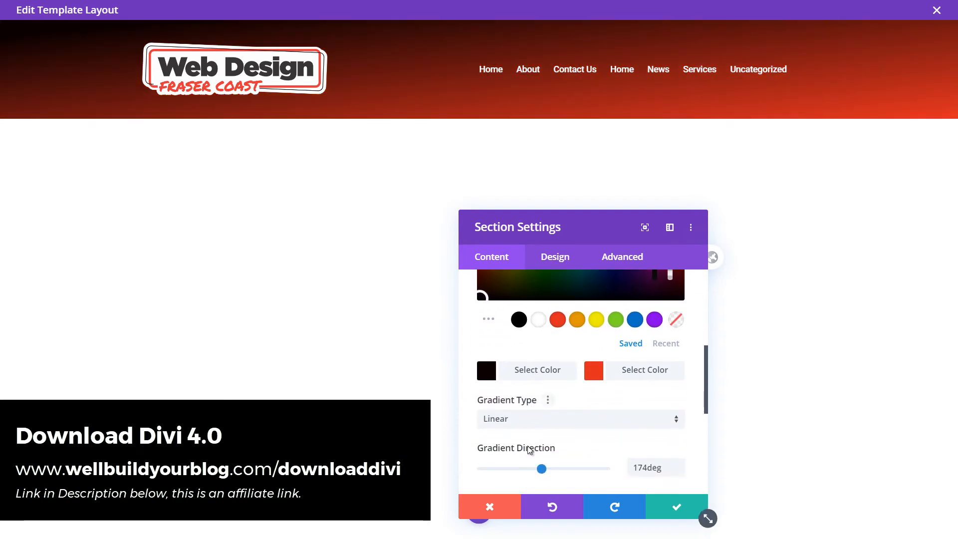
left_click_drag(542, 472, 528, 472)
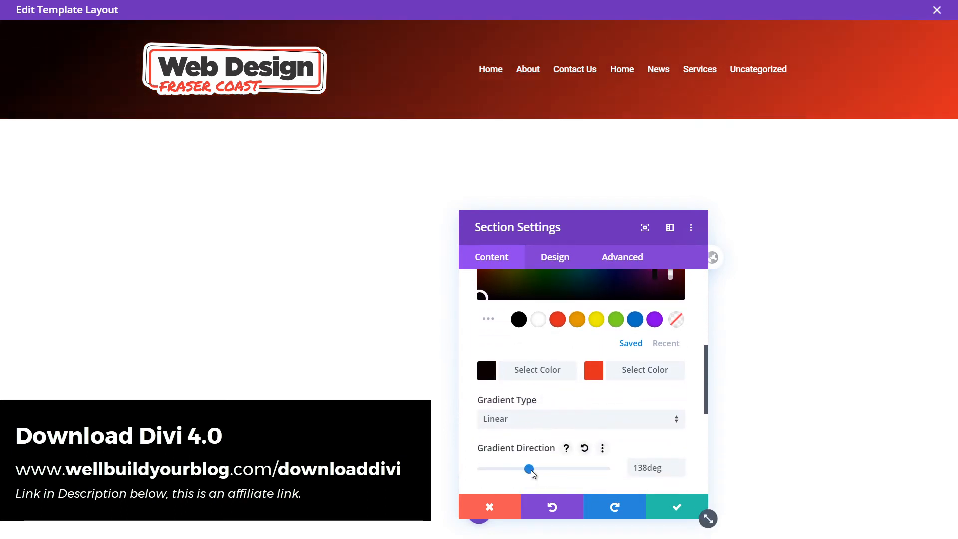
left_click(631, 368)
left_click(631, 324)
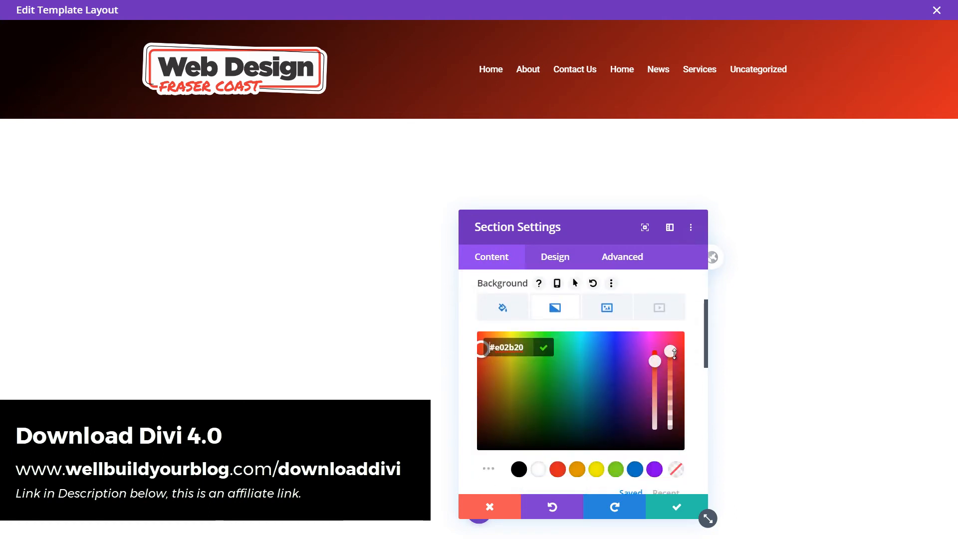
left_click_drag(672, 351, 678, 452)
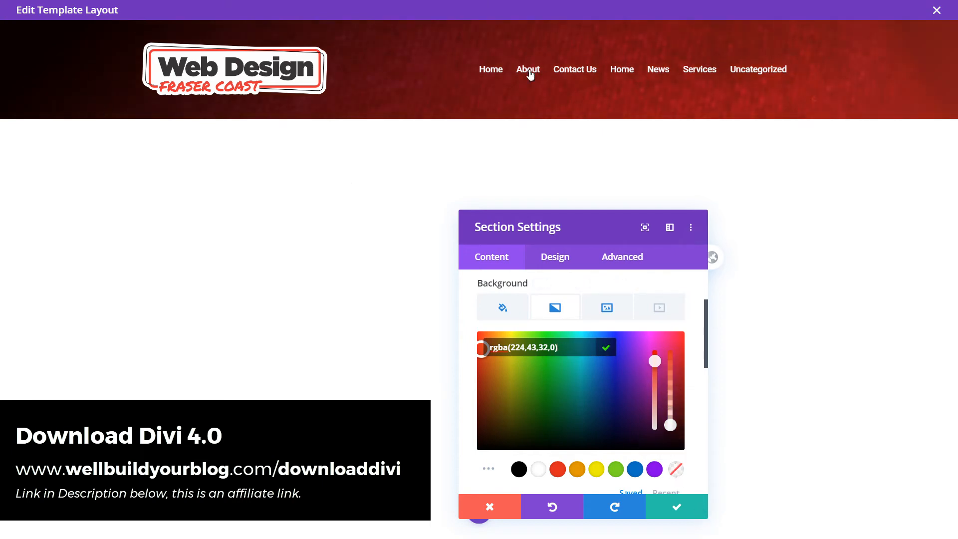
Step: Set the gradient's start position to 17% and end position to 65%, and save the section settings
scroll(468, 342, "down", 2)
scroll(519, 429, "down", 1)
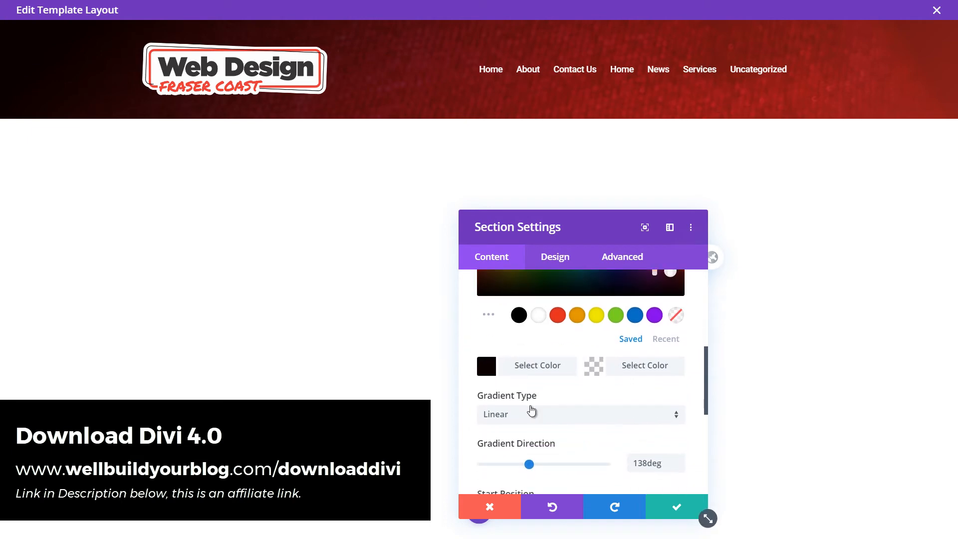
scroll(531, 410, "down", 1)
mouse_move(500, 472)
left_mouse_down()
mouse_move(521, 472)
mouse_move(511, 472)
left_mouse_up()
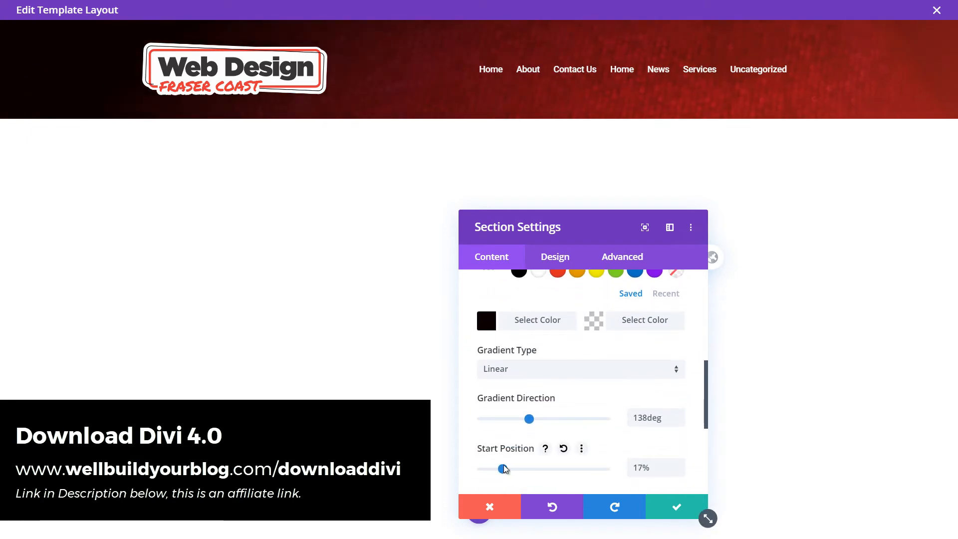
scroll(584, 429, "down", 2)
left_click_drag(605, 421, 567, 422)
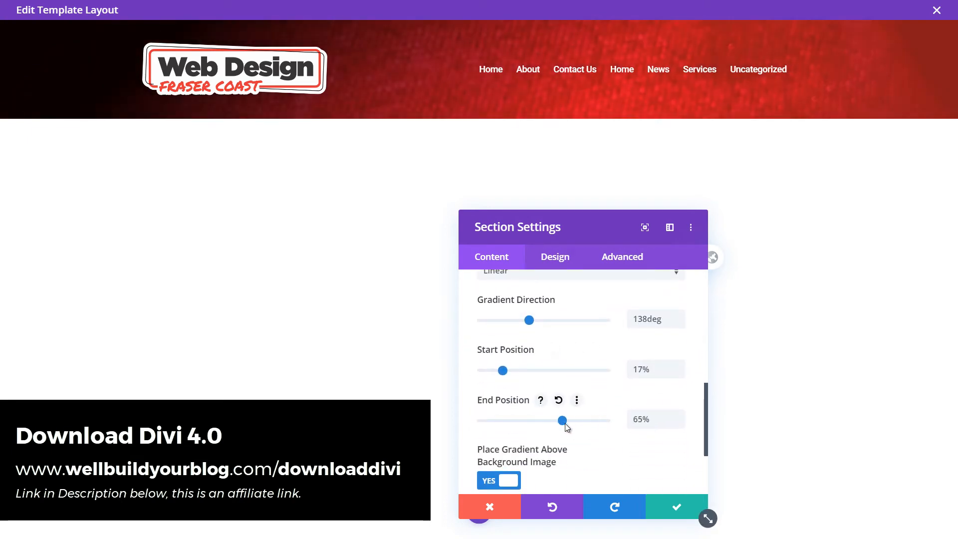
left_click(675, 506)
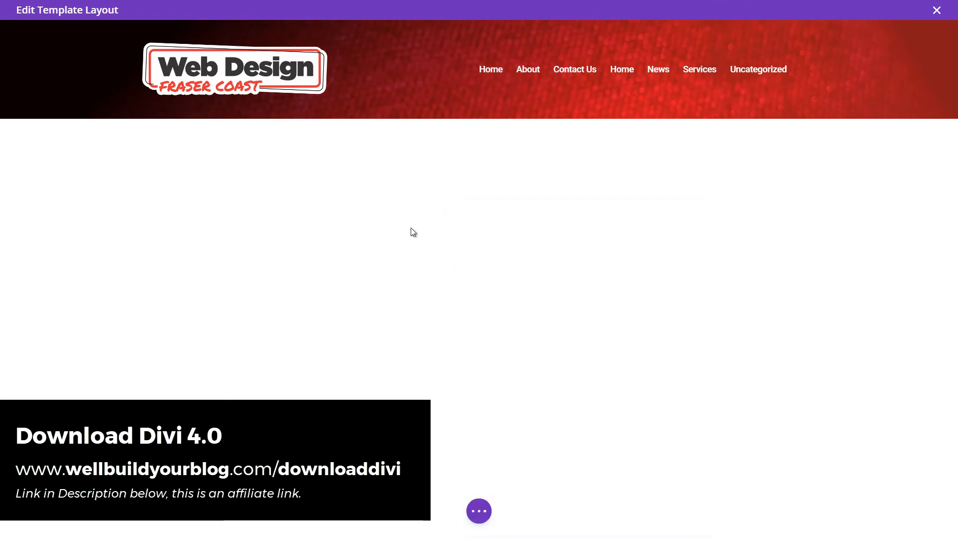
Step: Apply the text shadow preset with 0.08em horizontal, vertical and blur values to the header's Menu module text
mouse_move(479, 82)
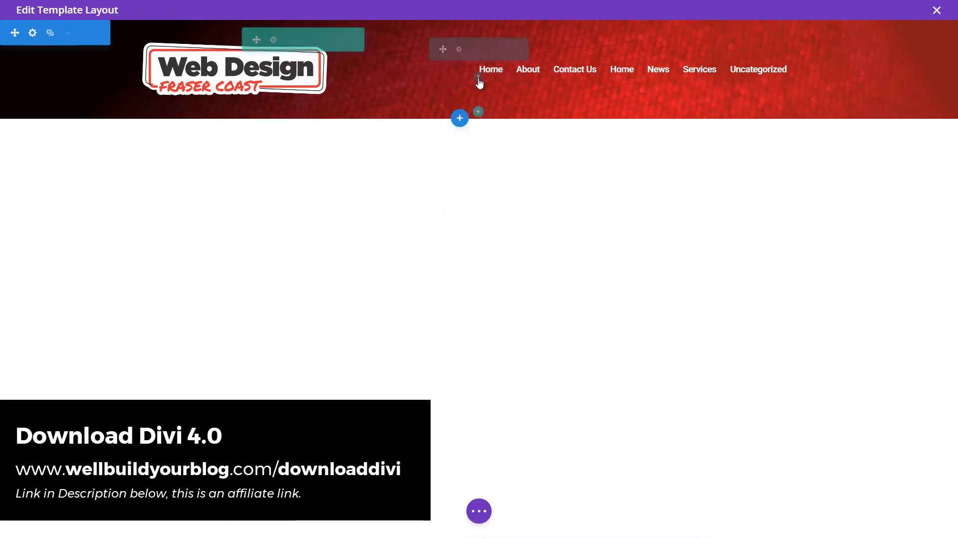
left_click(458, 53)
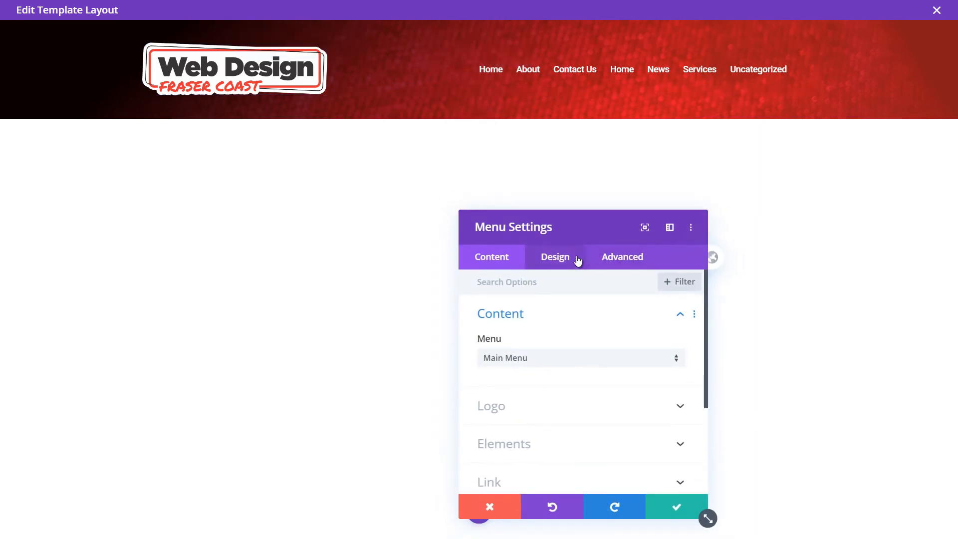
left_click(577, 260)
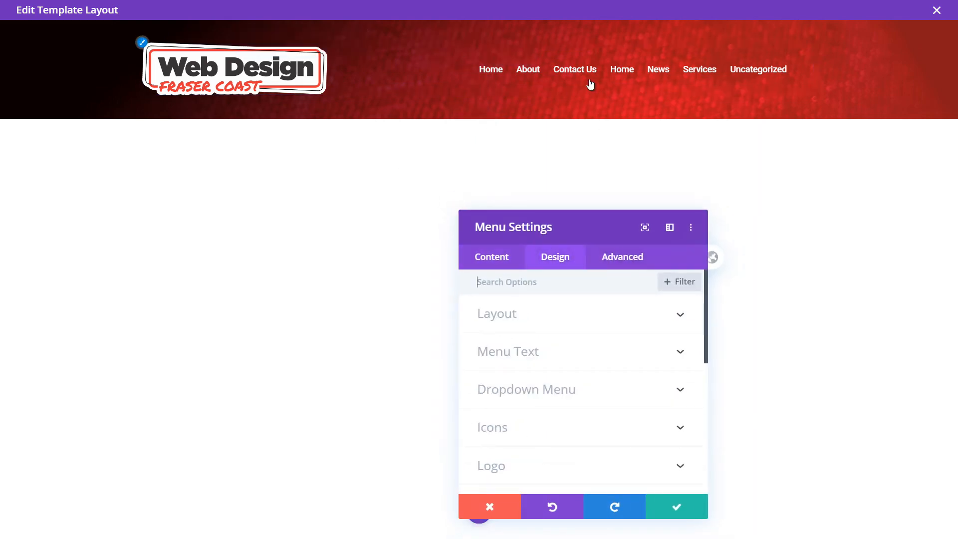
left_click(528, 359)
scroll(529, 359, "down", 6)
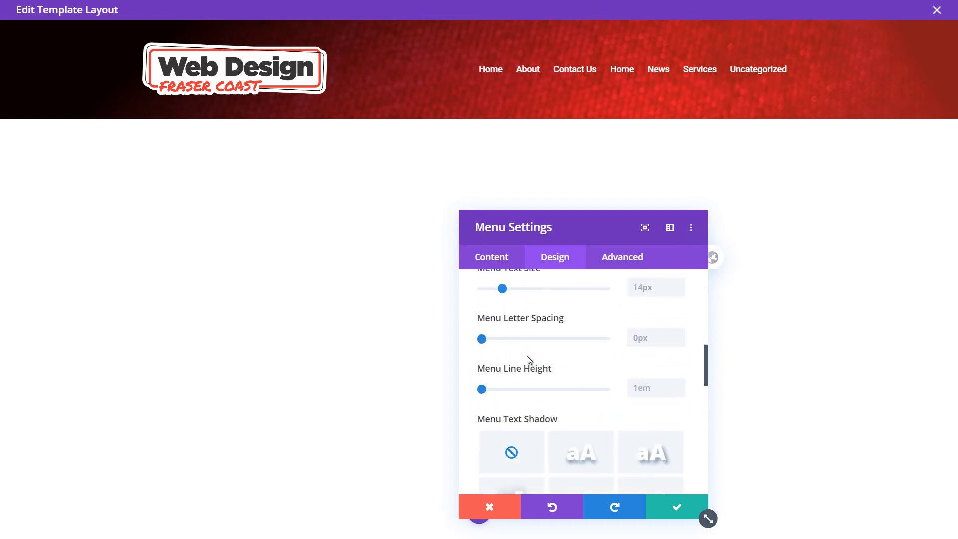
scroll(527, 355, "down", 2)
left_click(653, 406)
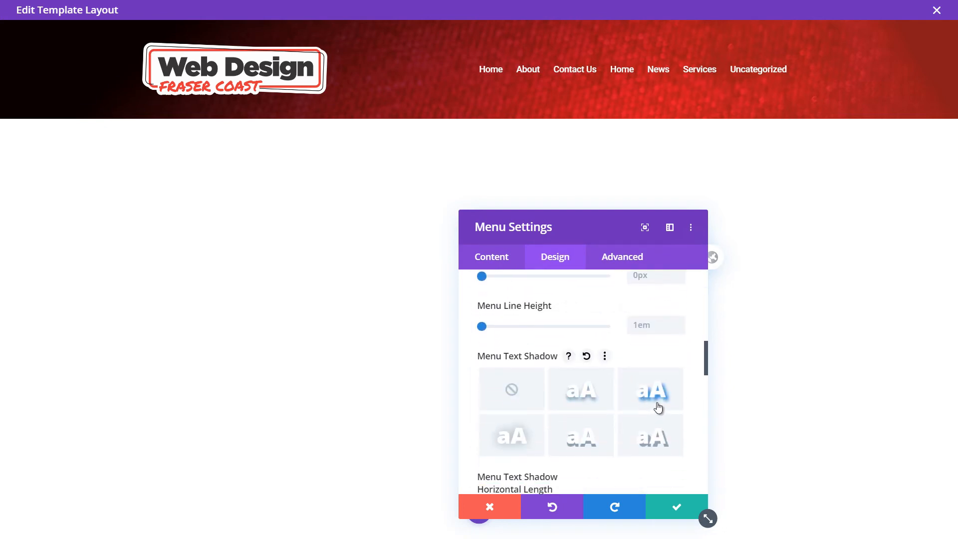
Step: Set the menu text shadow color to black
scroll(521, 346, "down", 3)
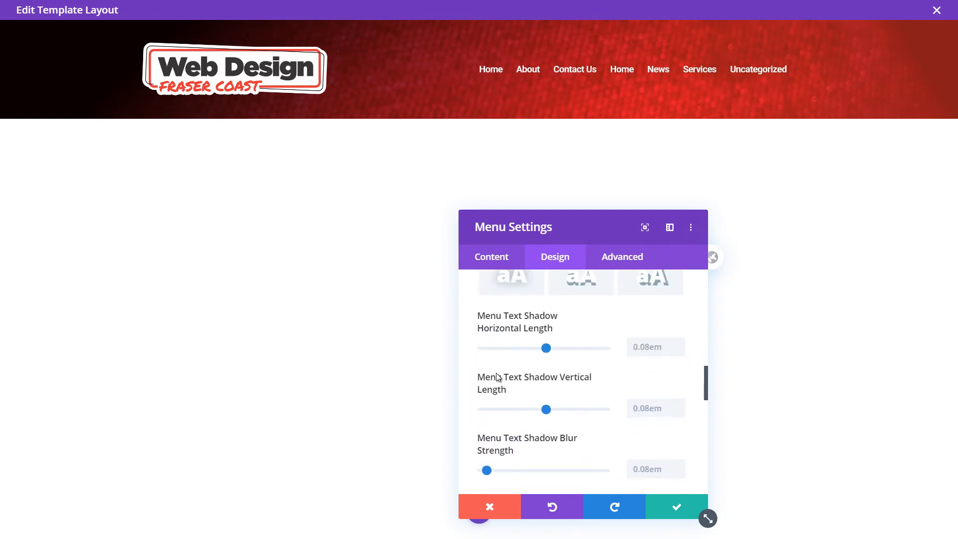
scroll(498, 377, "down", 1)
scroll(498, 402, "down", 2)
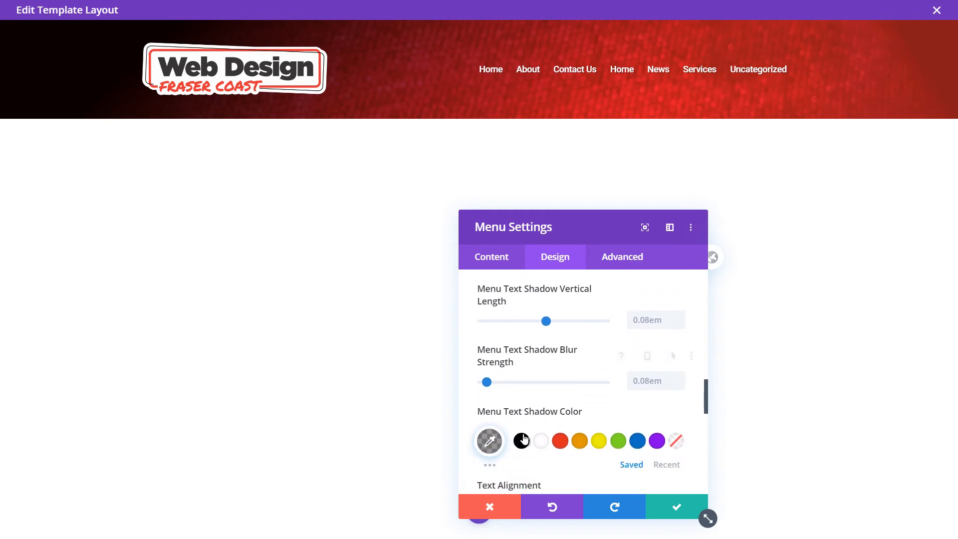
left_click(521, 440)
scroll(528, 419, "down", 3)
scroll(528, 404, "up", 3)
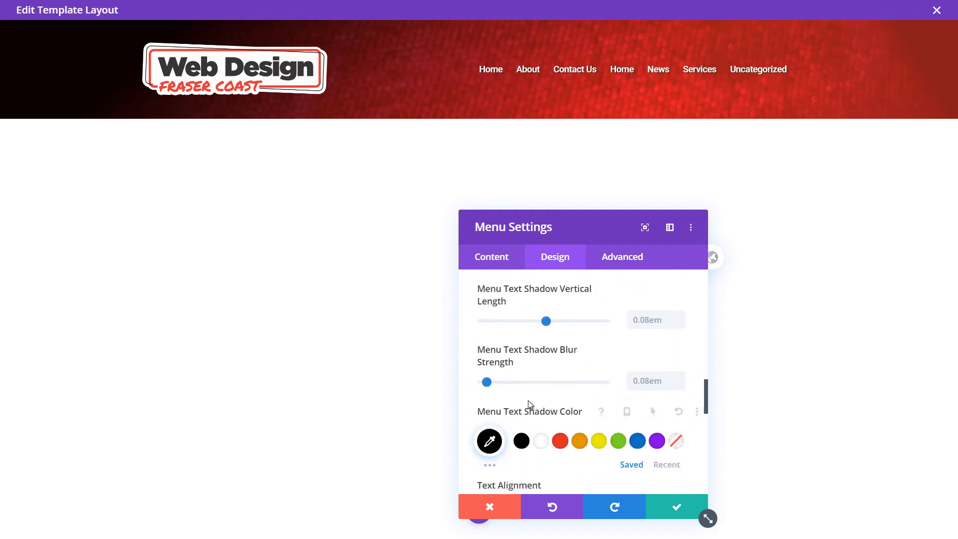
Step: Set the menu text shadow to 0.18em horizontal length, 0.12em vertical length and 0.3em blur strength, and save the module settings
scroll(529, 398, "up", 2)
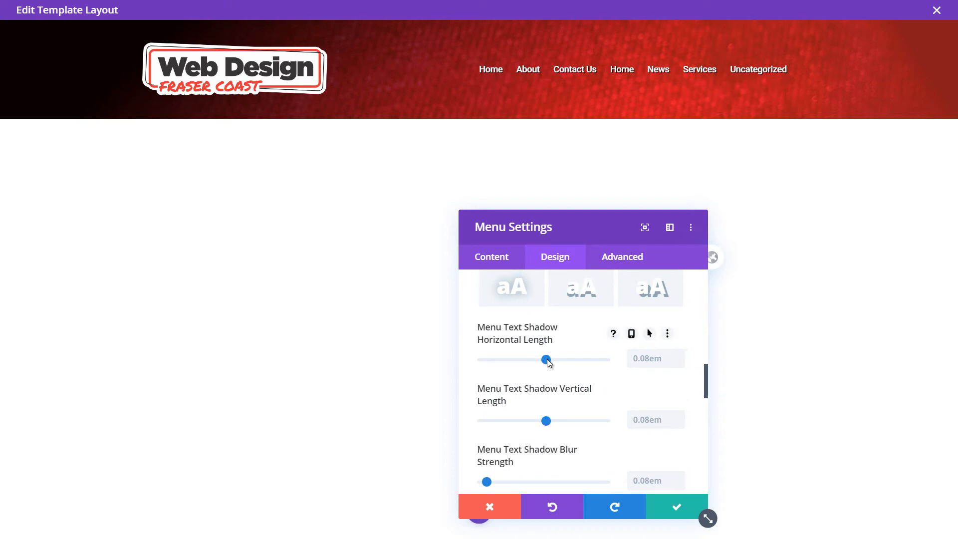
mouse_move(547, 359)
left_mouse_down()
mouse_move(564, 359)
mouse_move(558, 364)
left_mouse_up()
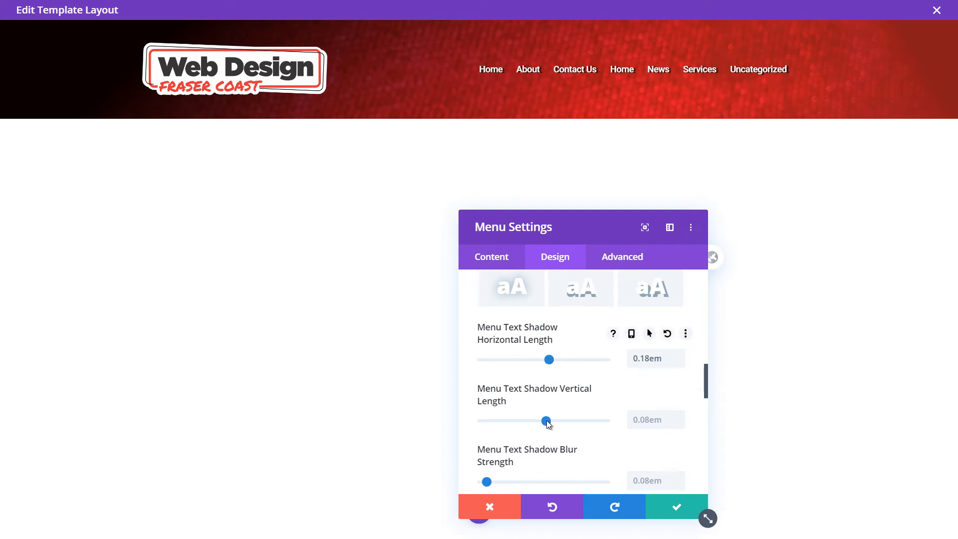
left_click_drag(547, 421, 548, 420)
left_click_drag(487, 482, 493, 481)
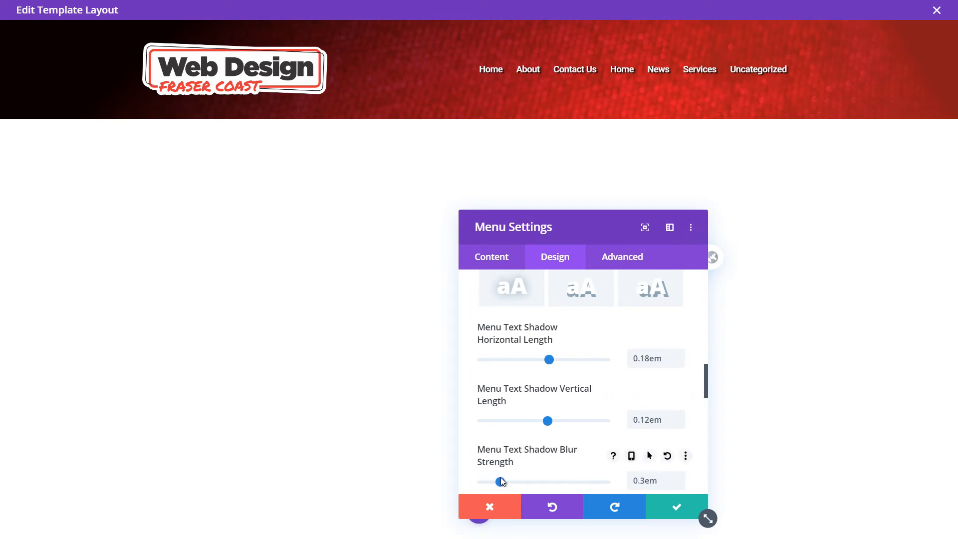
left_click(677, 508)
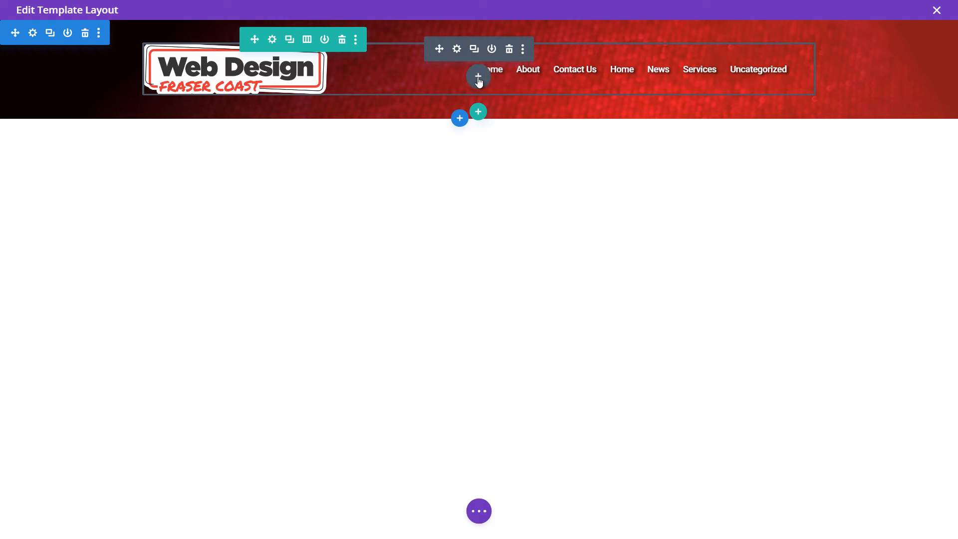
Step: Open the list of new modules to insert below the Menu module in the header row
left_click(478, 79)
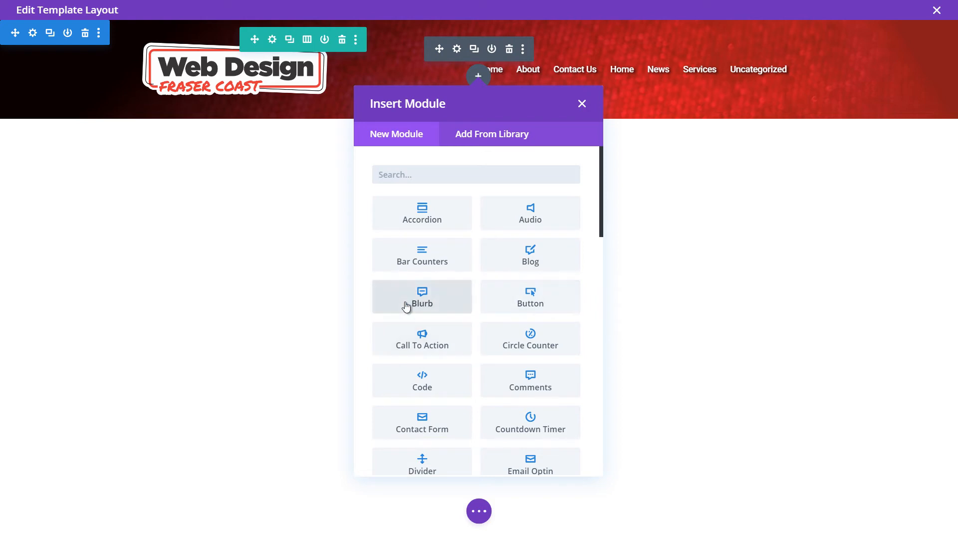
Step: Look through the full list of modules that can be inserted below the header menu, leaving without adding one
scroll(406, 306, "down", 2)
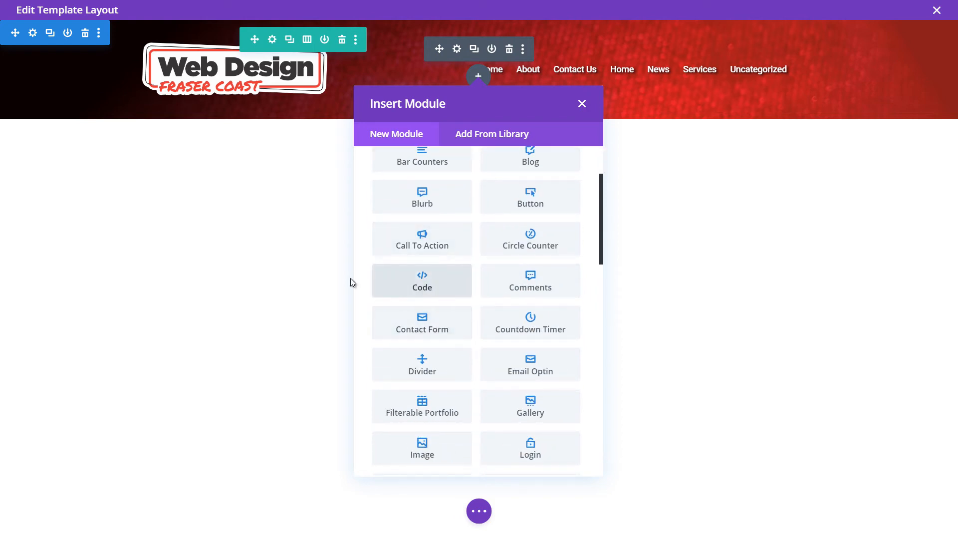
scroll(421, 322, "down", 3)
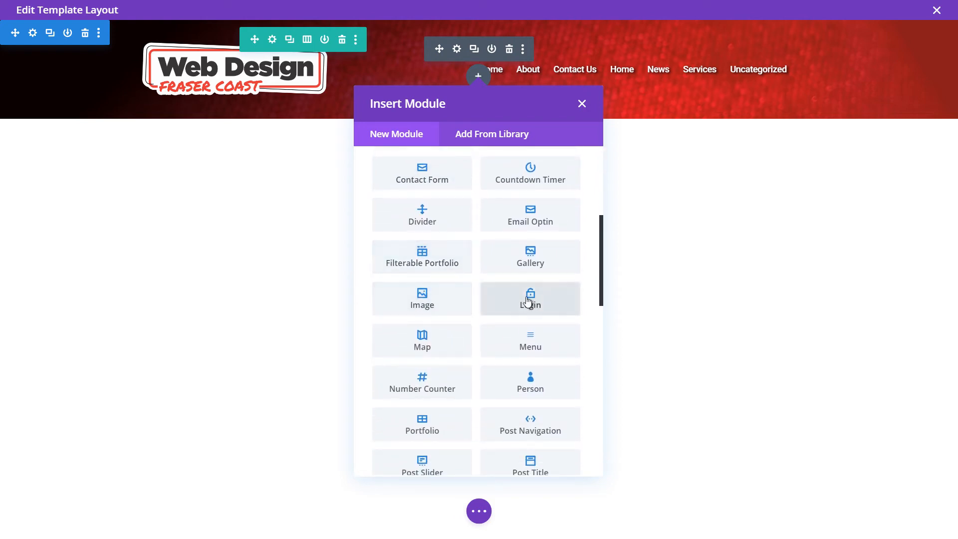
scroll(534, 364, "down", 3)
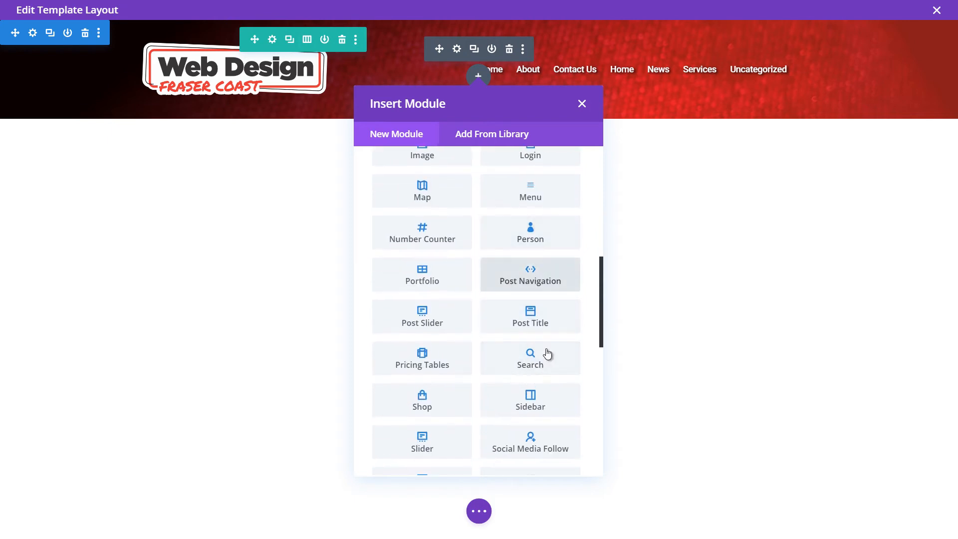
scroll(544, 429, "down", 4)
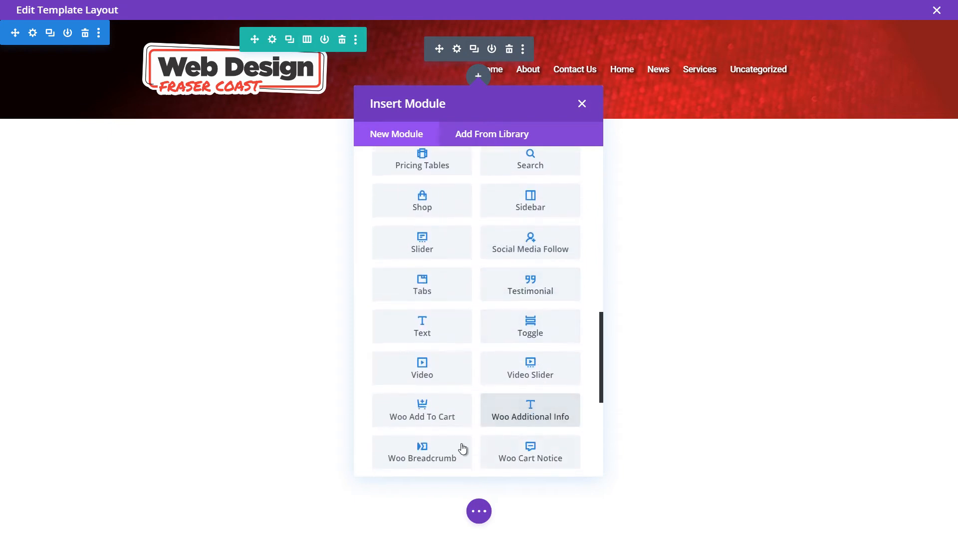
scroll(419, 241, "down", 2)
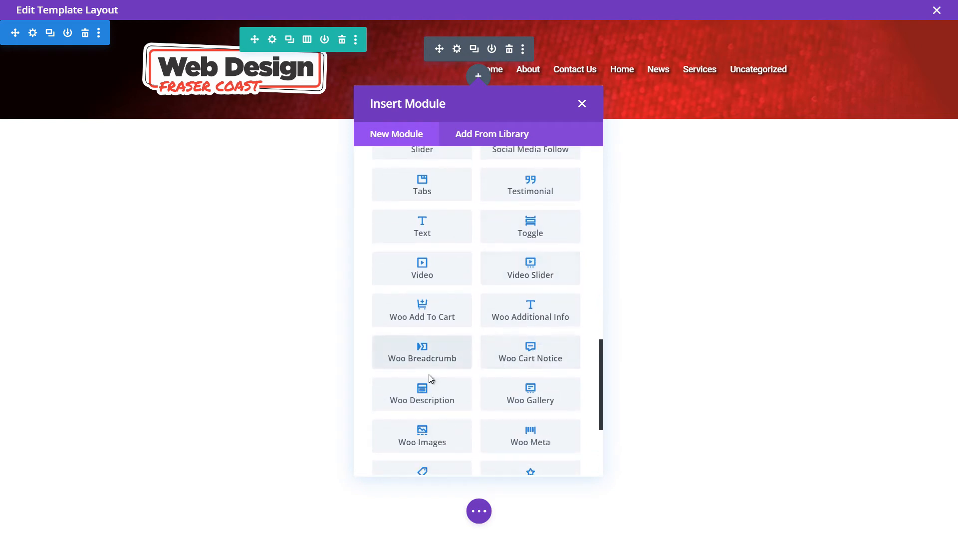
scroll(432, 376, "down", 2)
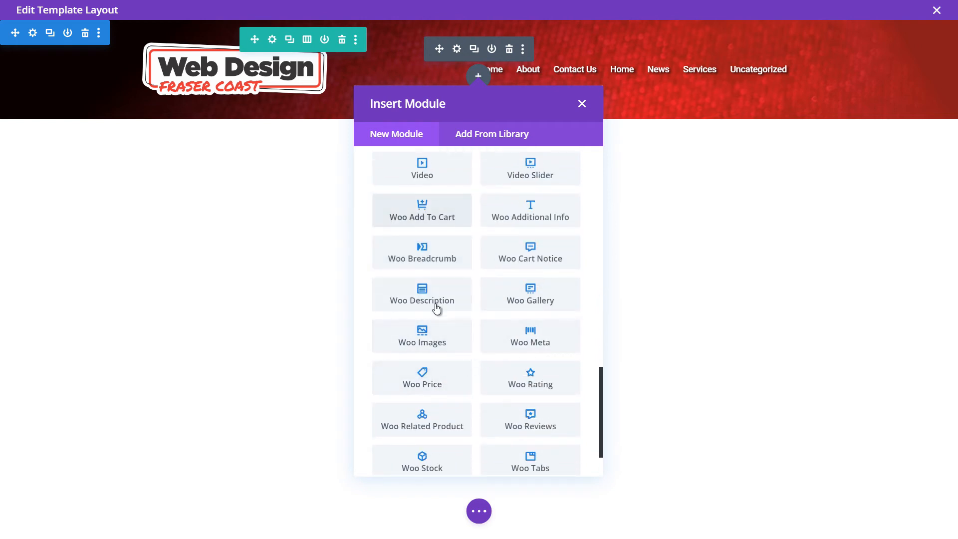
scroll(423, 295, "down", 1)
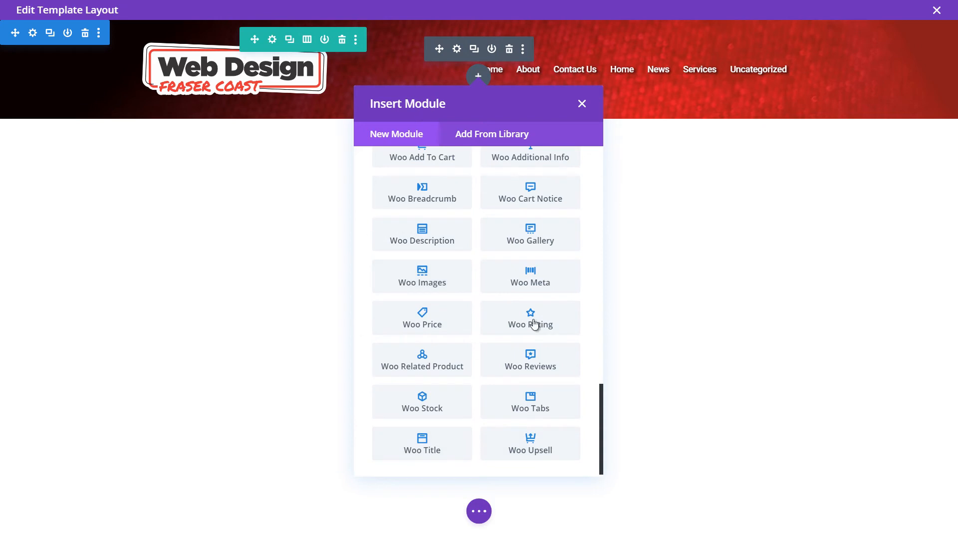
left_click(582, 105)
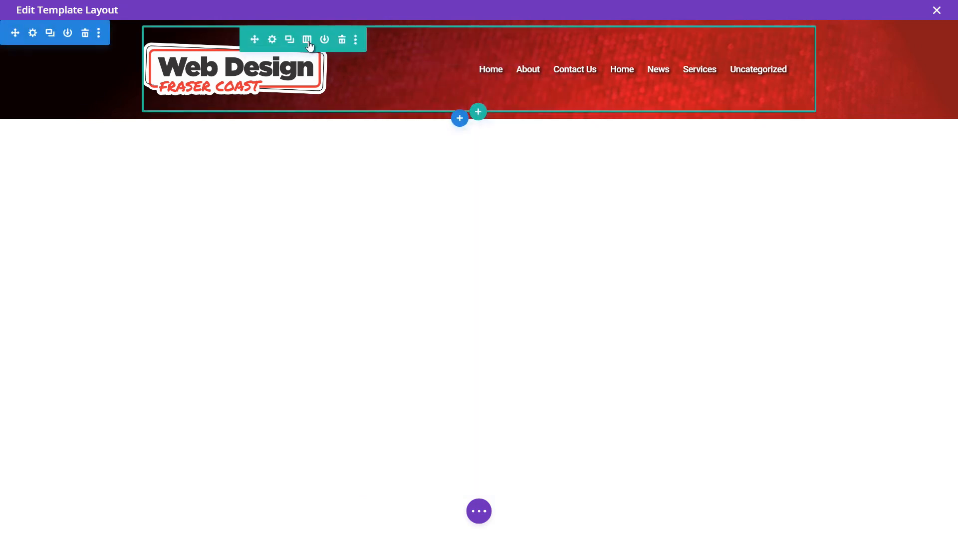
Step: Change the header row to a two-column layout with a three-quarter column followed by a one-quarter column
left_click(307, 40)
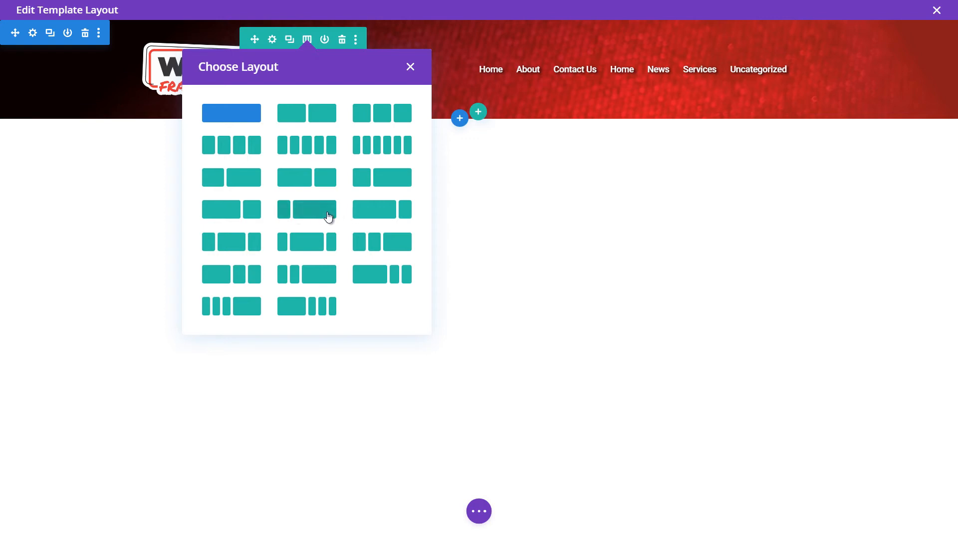
left_click(392, 210)
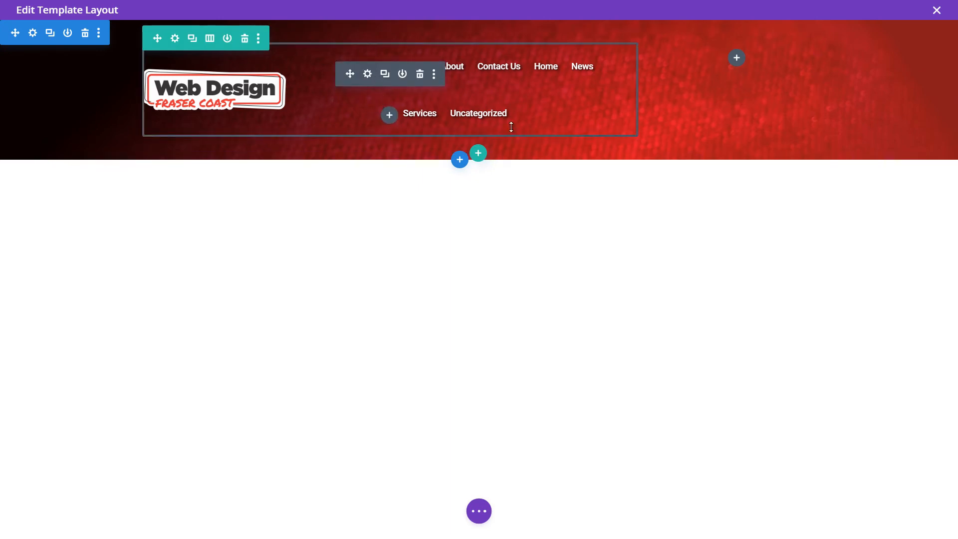
Step: Remove the logo image from the header's Menu module and save the module settings
left_click(367, 74)
scroll(538, 336, "down", 2)
left_click(536, 319)
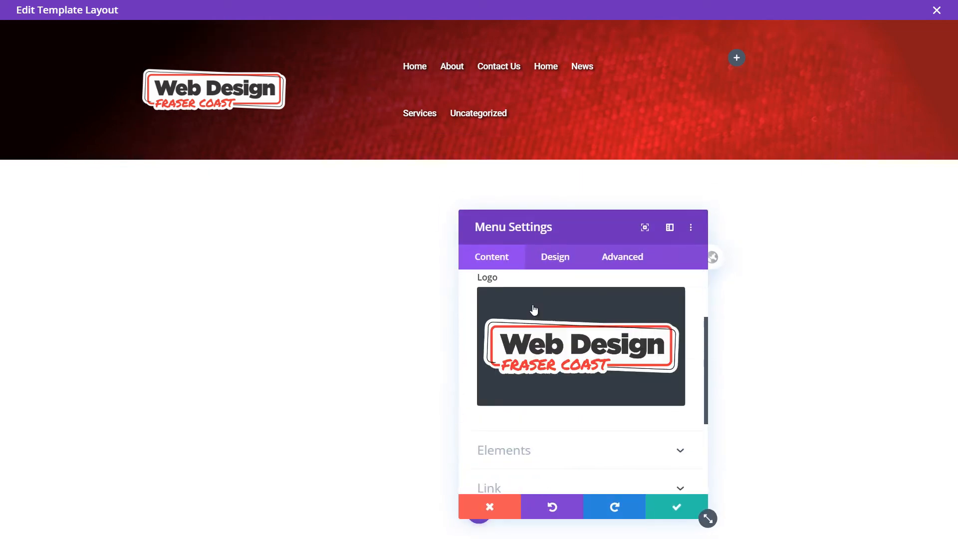
scroll(536, 309, "up", 1)
left_click(649, 343)
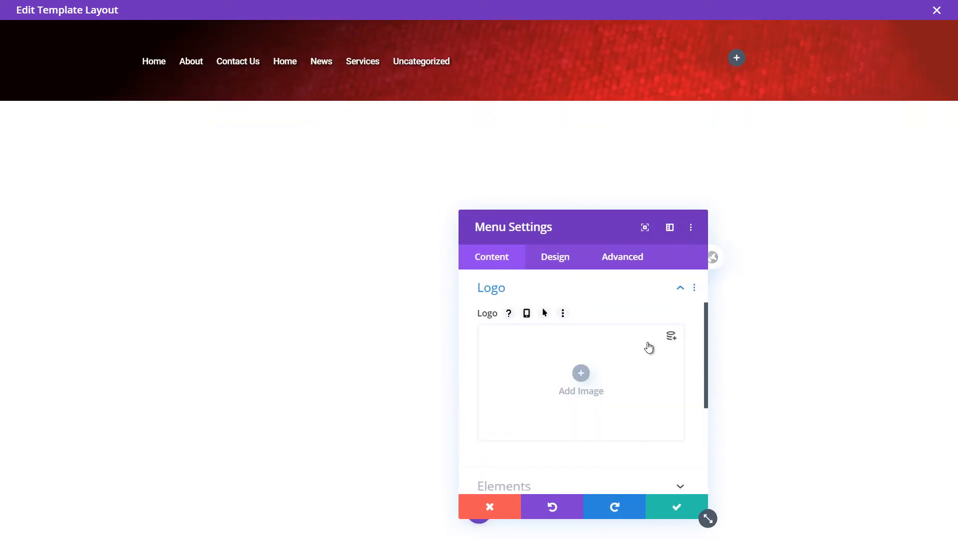
left_click(677, 507)
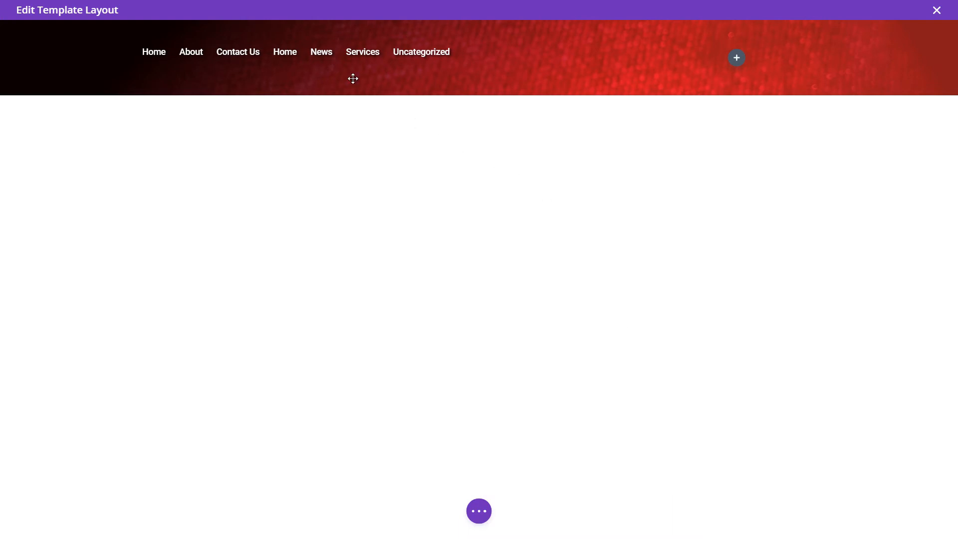
Step: Change the header row to a three-column layout with quarter, half and quarter widths
left_click(307, 39)
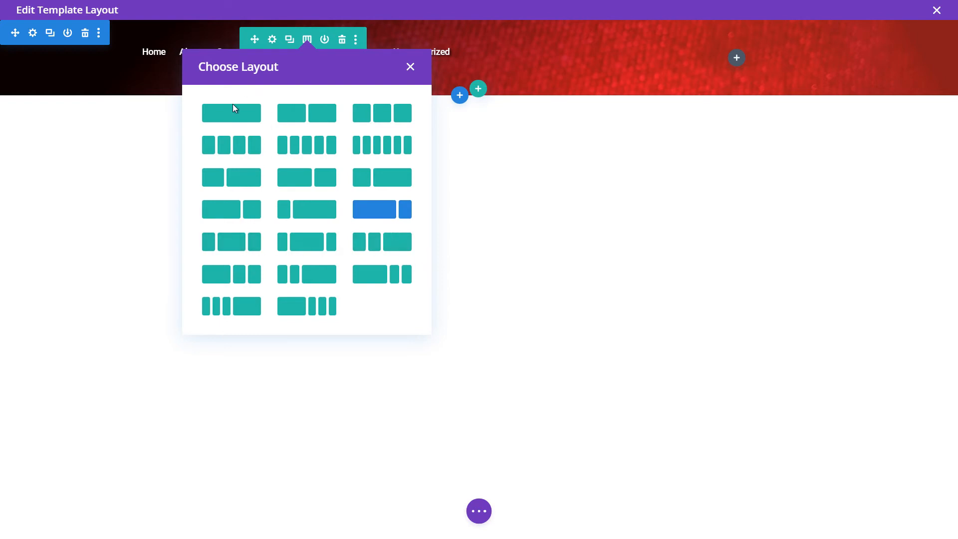
left_click(239, 246)
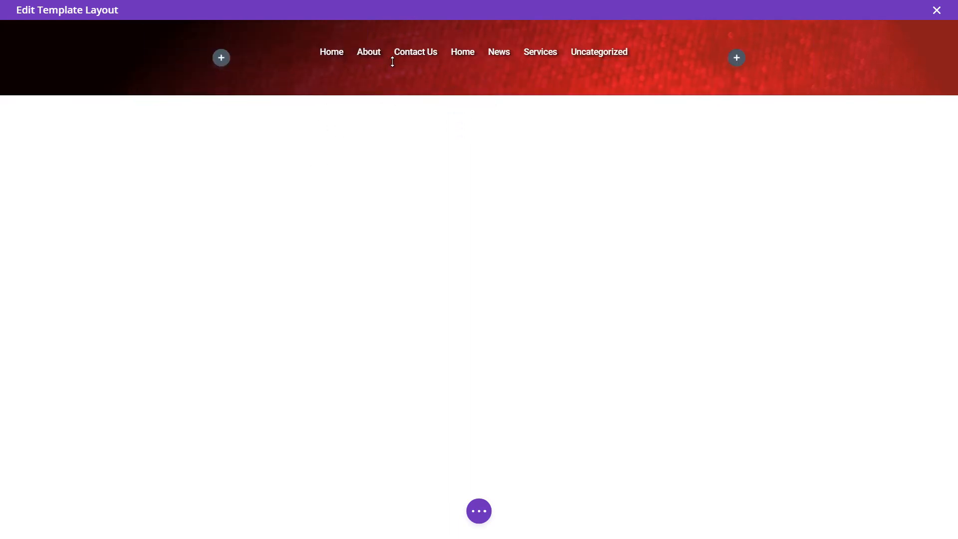
Step: Set the Menu module's layout style to Centered and save the settings
left_click(456, 50)
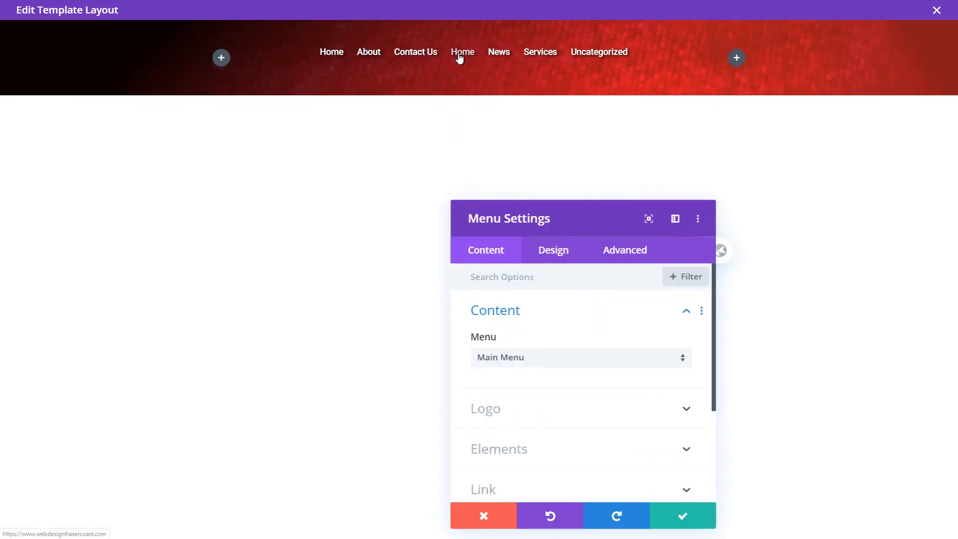
left_click(556, 265)
left_click(547, 313)
scroll(547, 321, "down", 1)
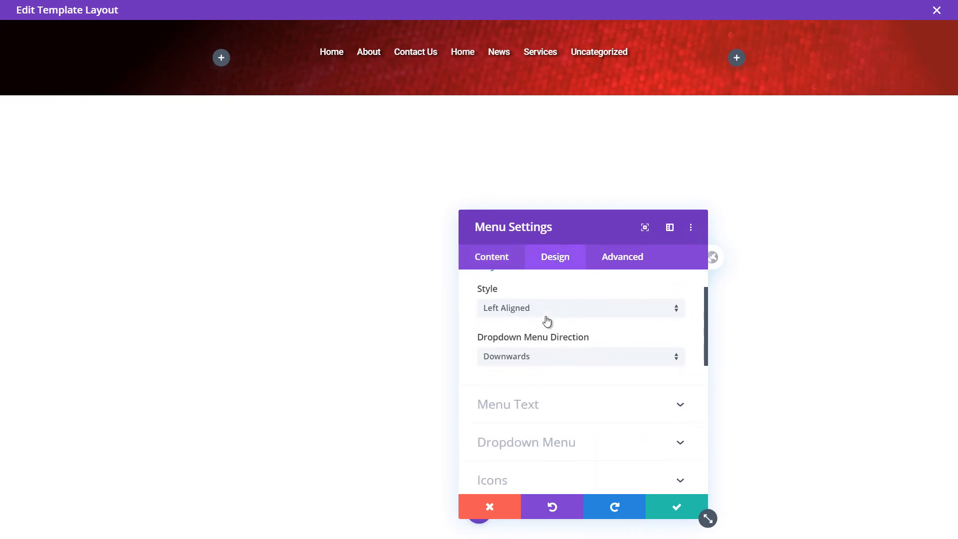
left_click(546, 314)
left_click(544, 336)
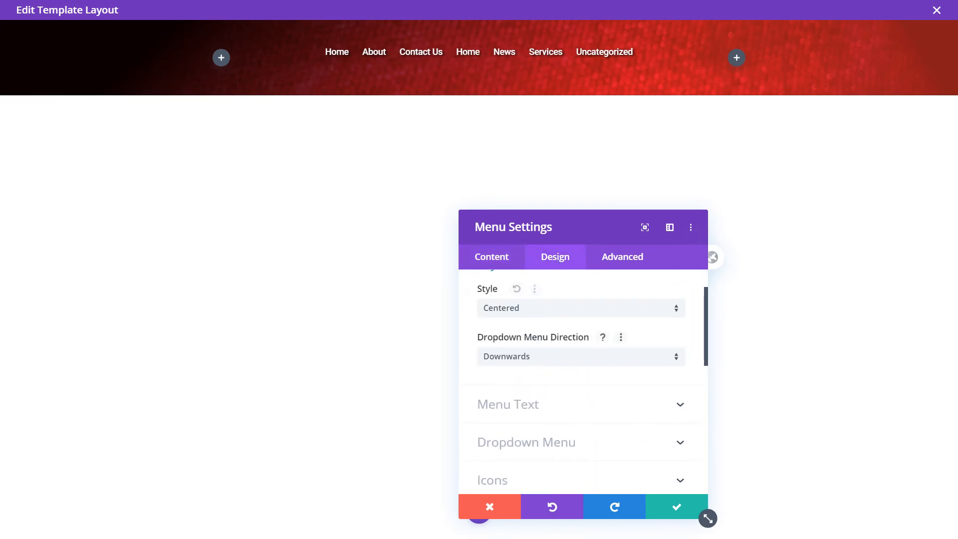
left_click(680, 507)
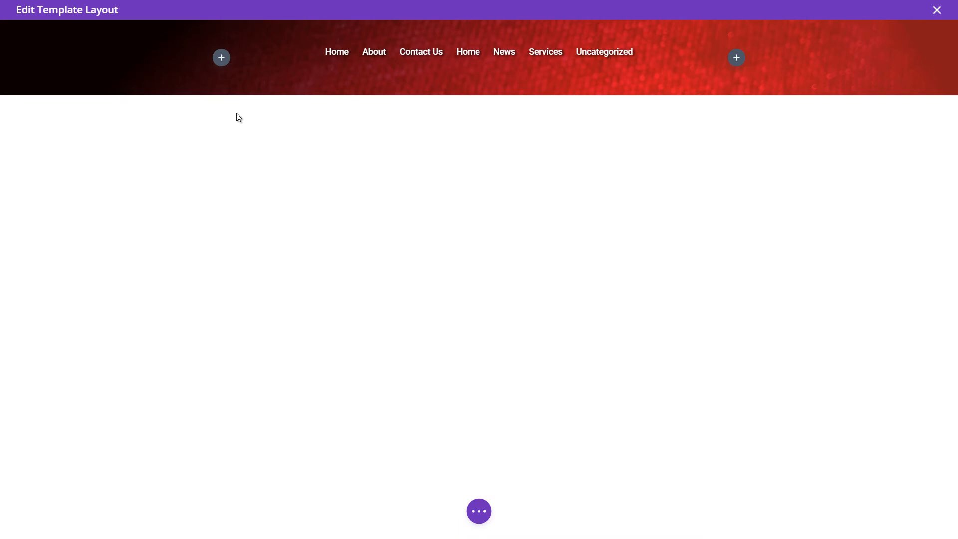
Step: Insert an Image module in the header row's first column using the Web Design Fraser Coast logo from the media library
left_click(220, 57)
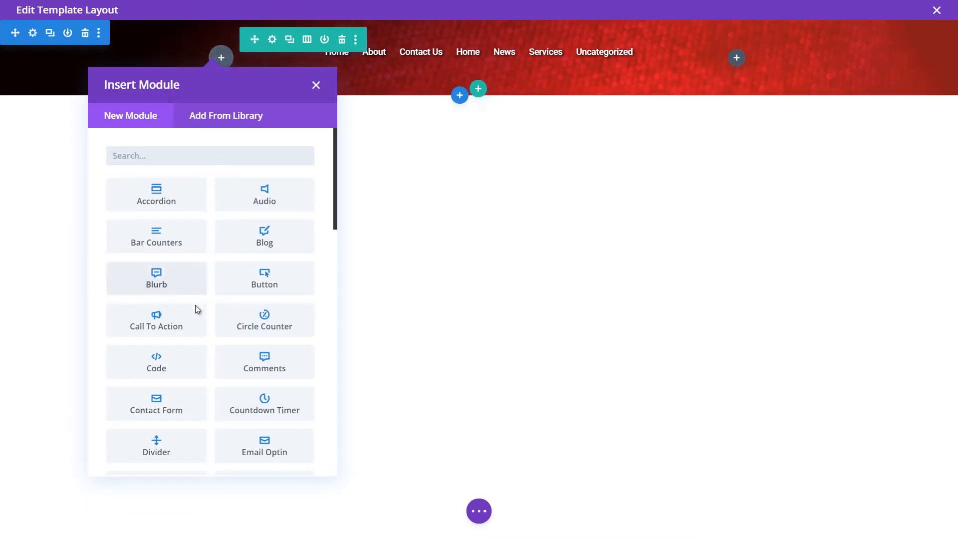
scroll(194, 322, "down", 4)
left_click(156, 330)
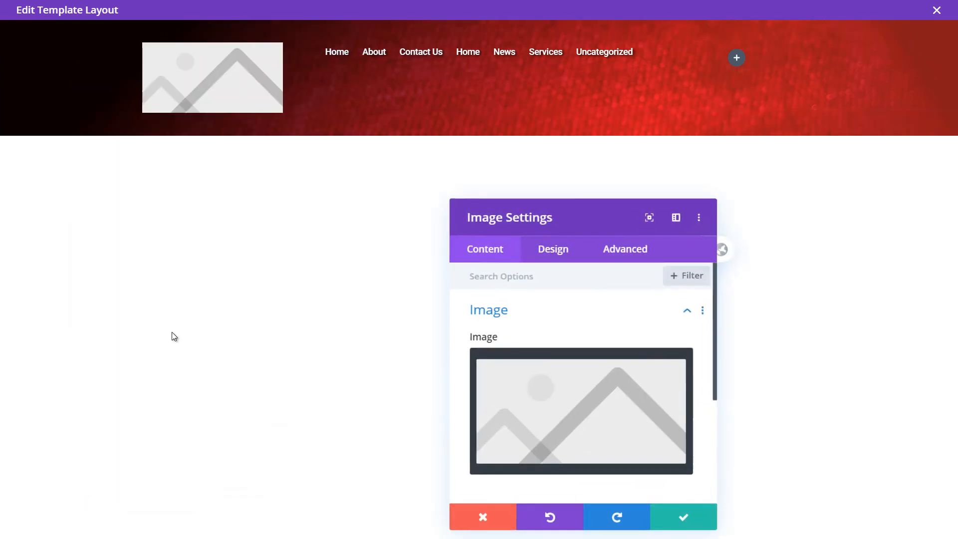
left_click(599, 404)
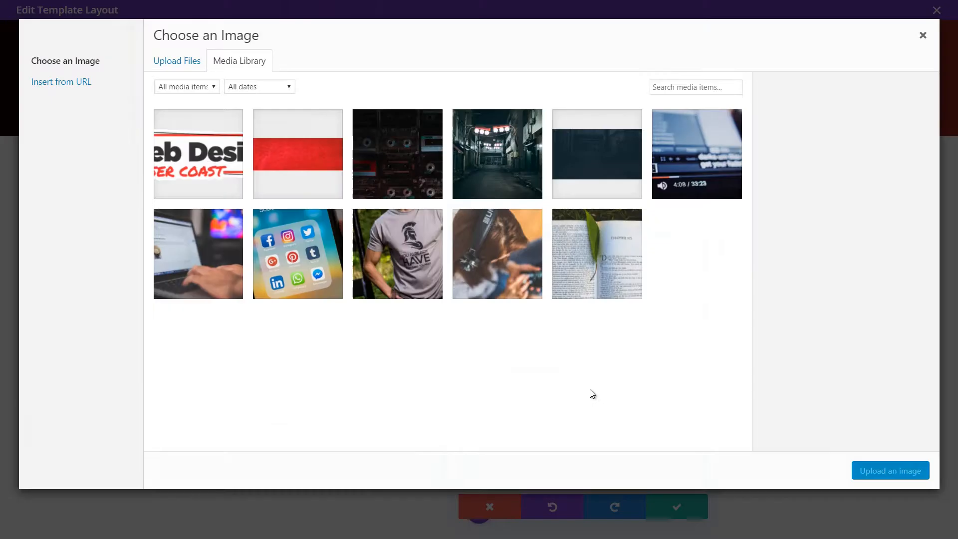
left_click(236, 173)
left_click(877, 479)
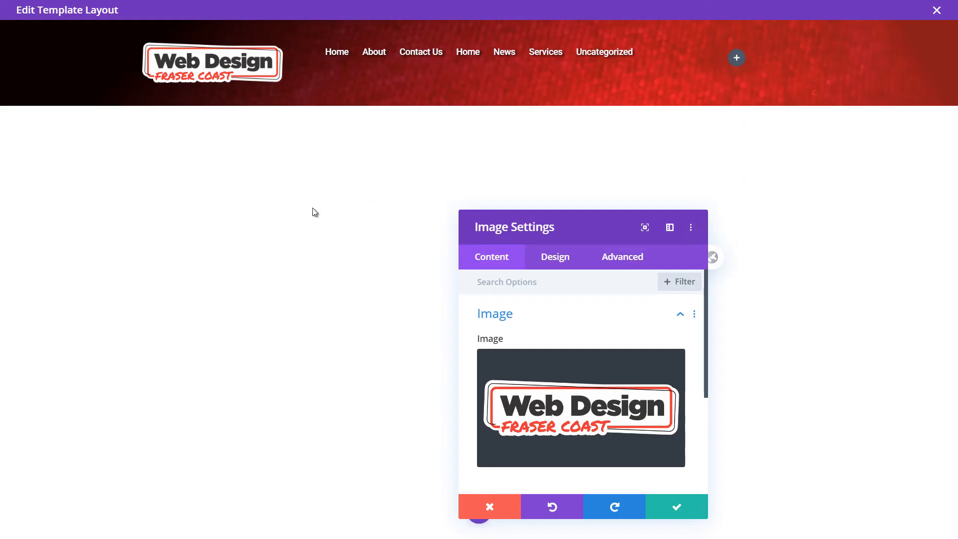
left_click(676, 507)
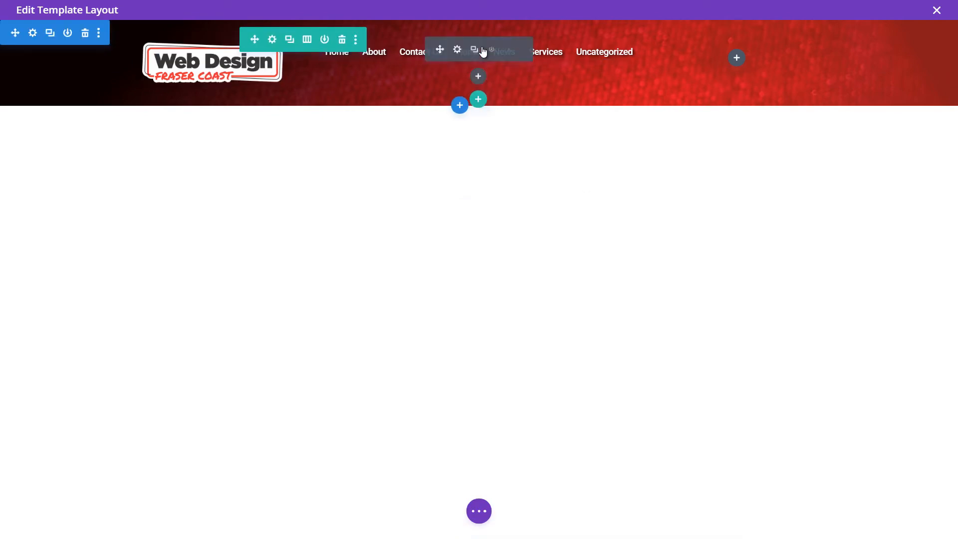
Step: Open the spacing options in the Menu module's design settings
left_click(459, 51)
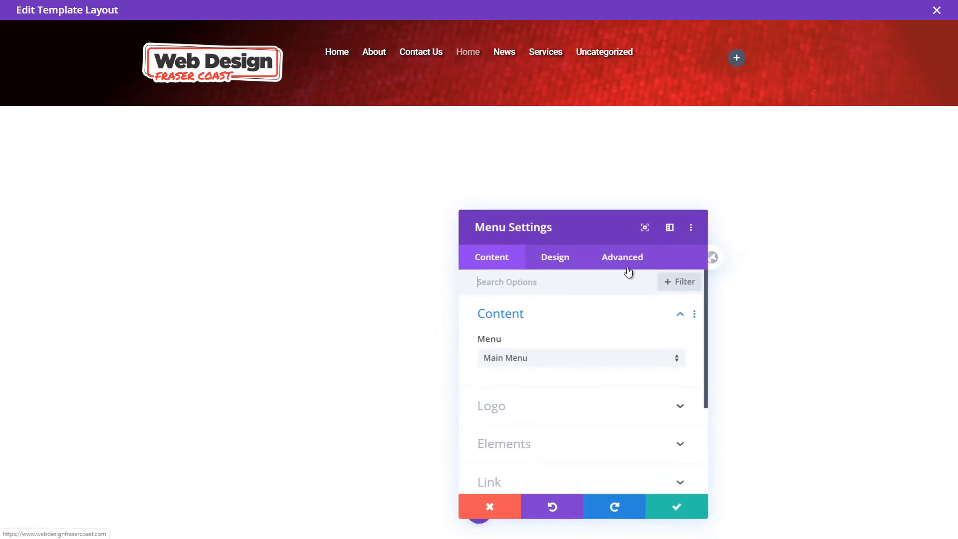
left_click(559, 265)
scroll(556, 337, "down", 3)
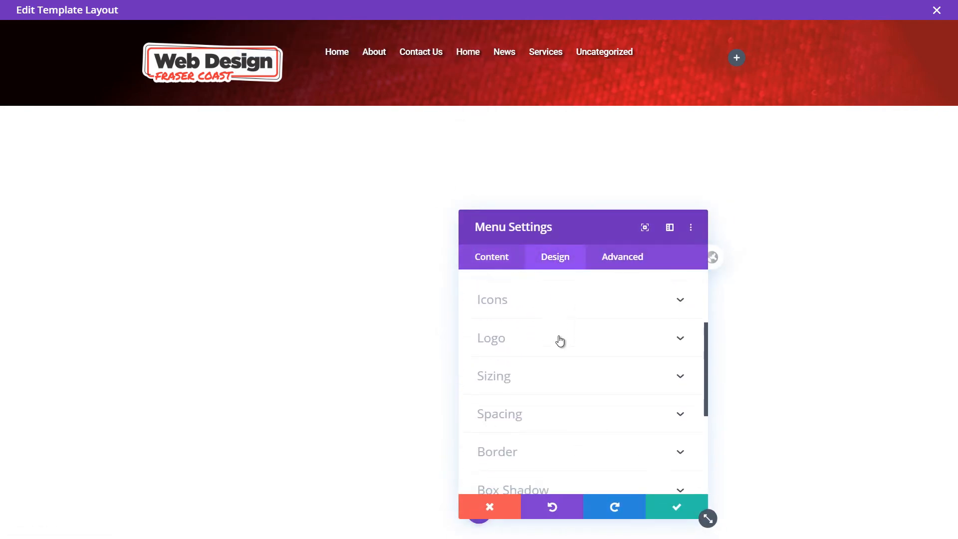
left_click(558, 389)
left_click(555, 393)
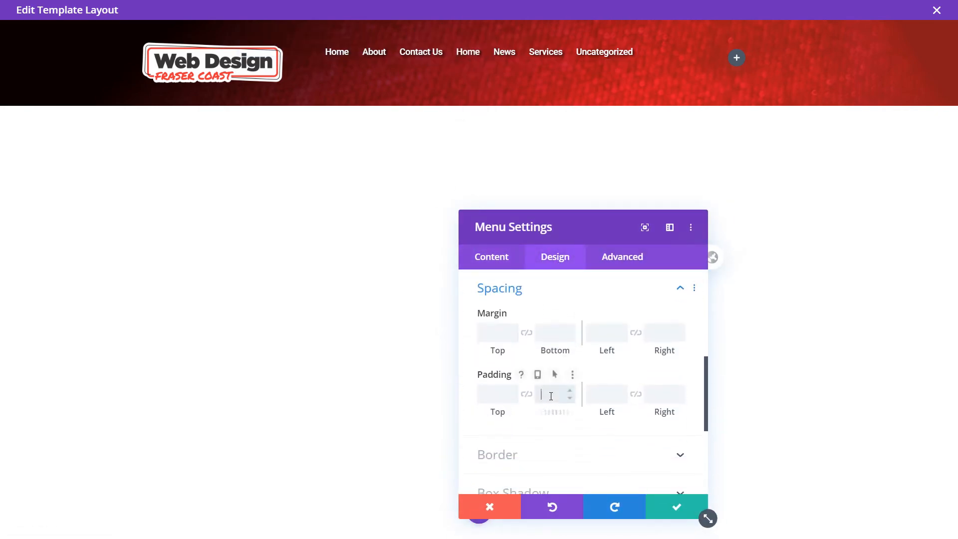
left_click(572, 391)
left_click(571, 391)
left_click(572, 391)
left_click(572, 391)
left_click(572, 391)
double_click(547, 394)
Step: Set the Menu module's top margin to 19px and save the settings
left_click(499, 333)
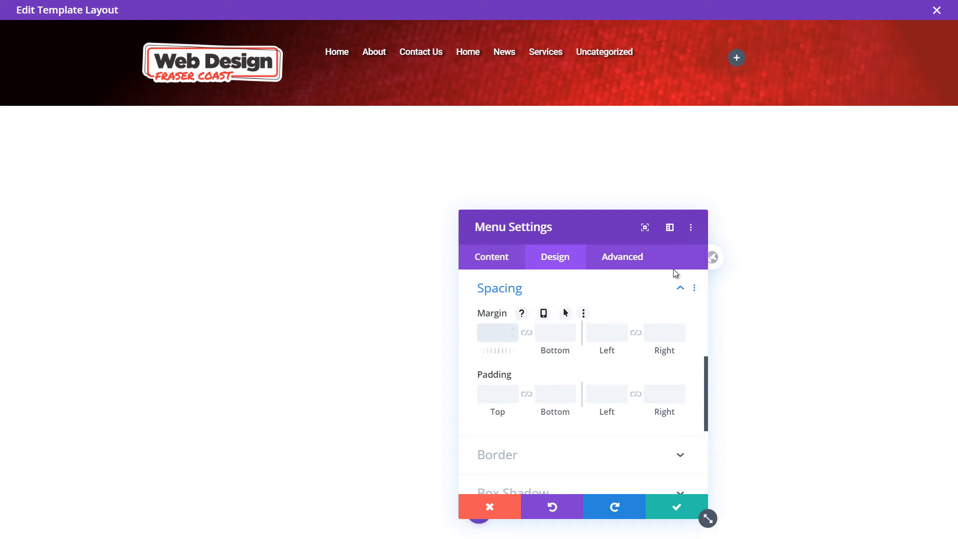
type("20")
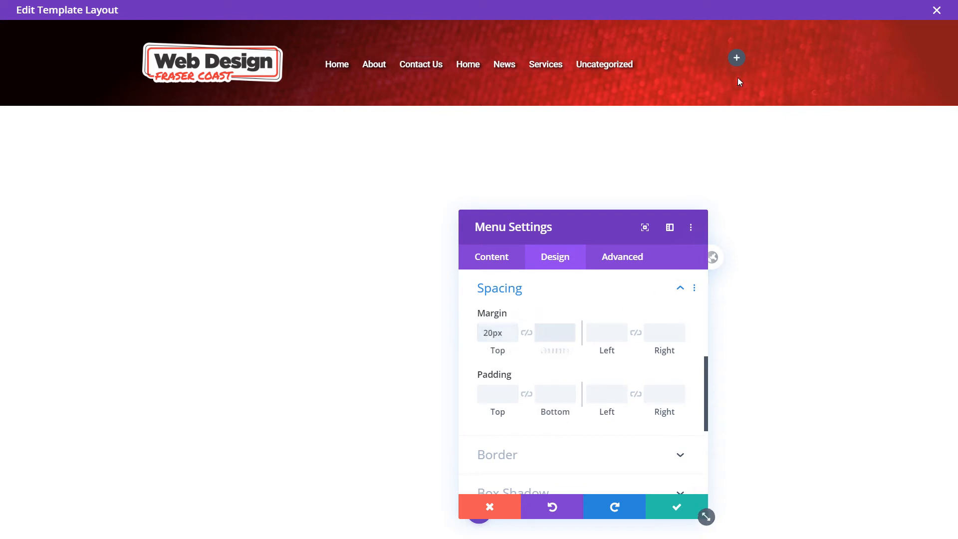
left_click(514, 327)
left_click(514, 327)
left_click(513, 327)
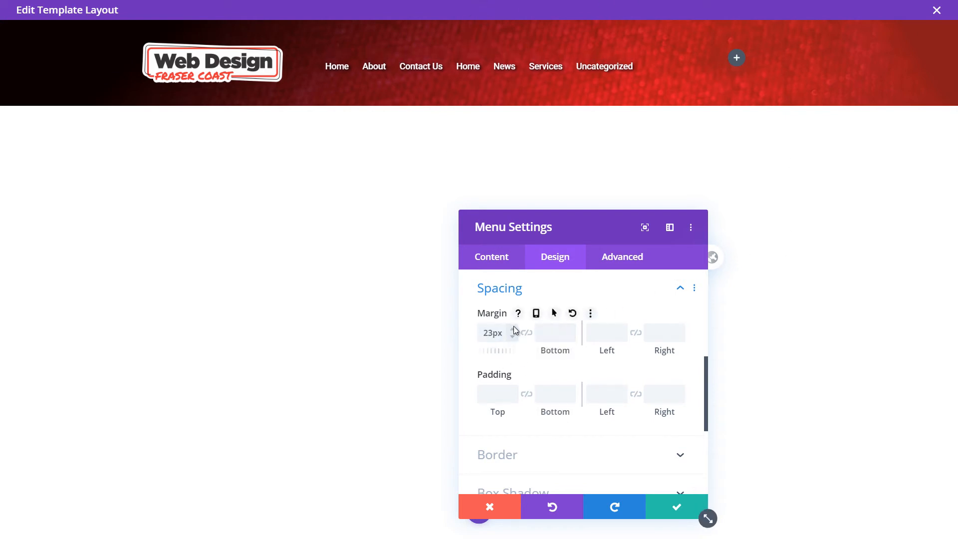
left_click(513, 338)
left_click(513, 338)
left_click(513, 338)
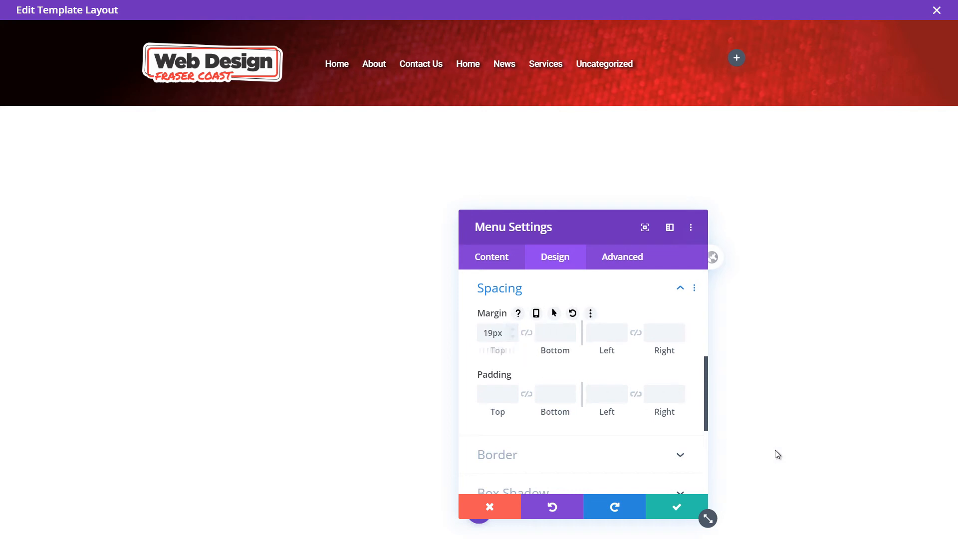
left_click(677, 507)
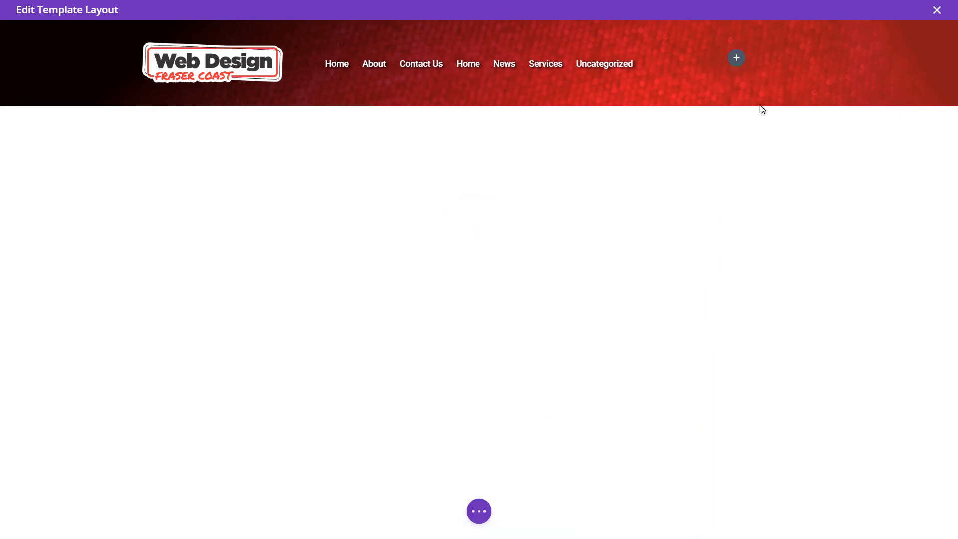
Step: Insert a Button module in the header row's third column and set its text to "Subscribe!"
left_click(736, 59)
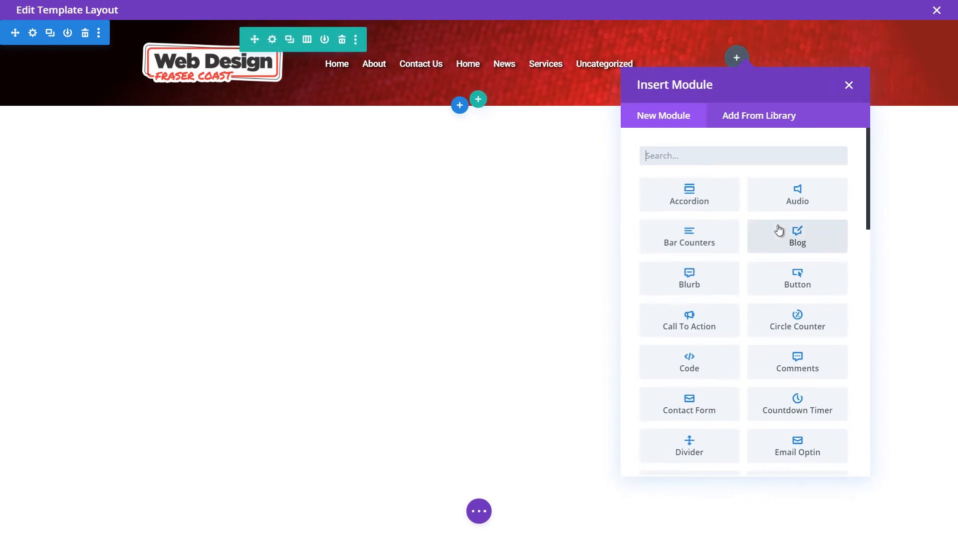
left_click(816, 280)
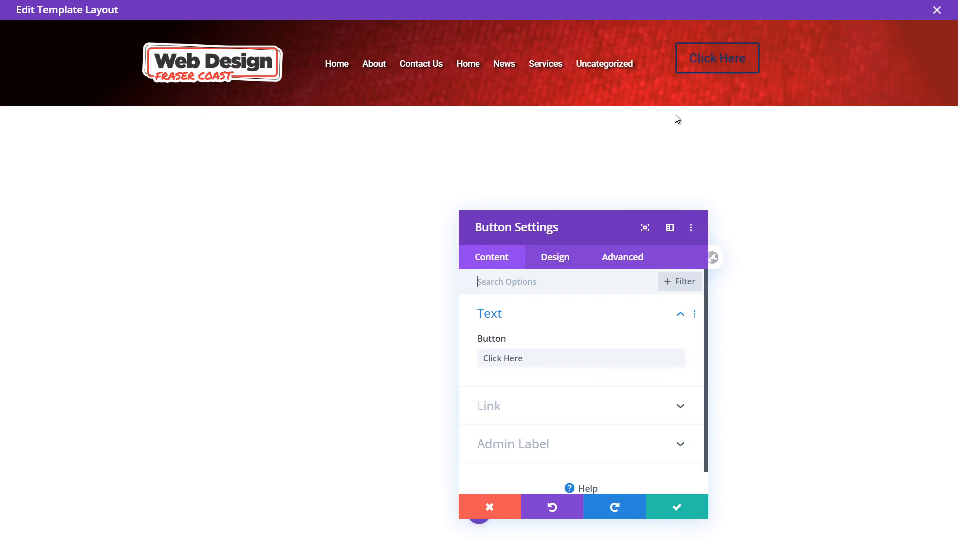
triple_click(551, 357)
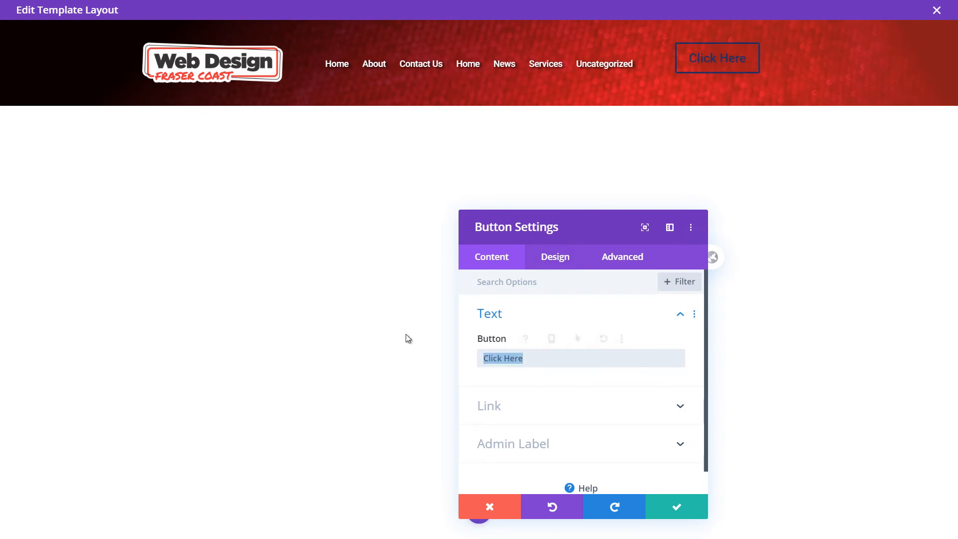
type("Subscribe!")
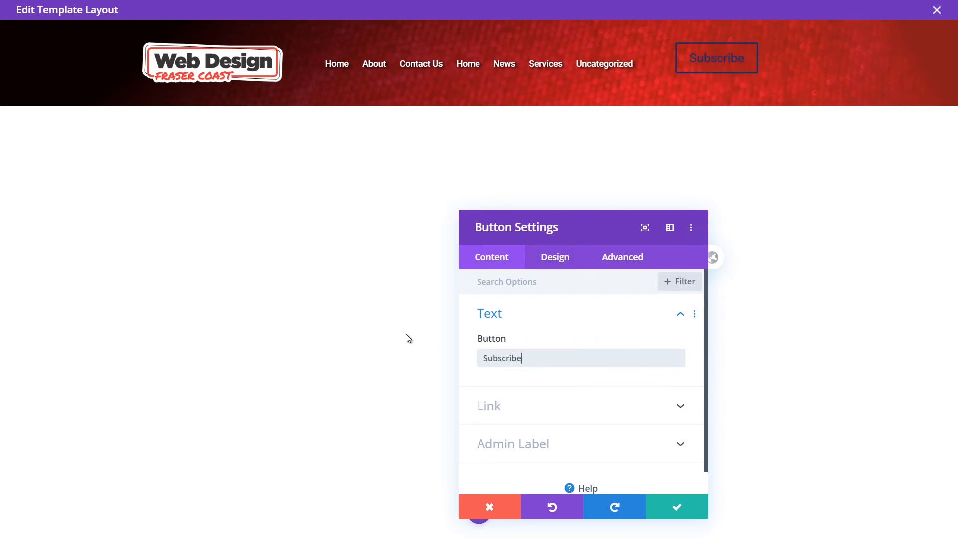
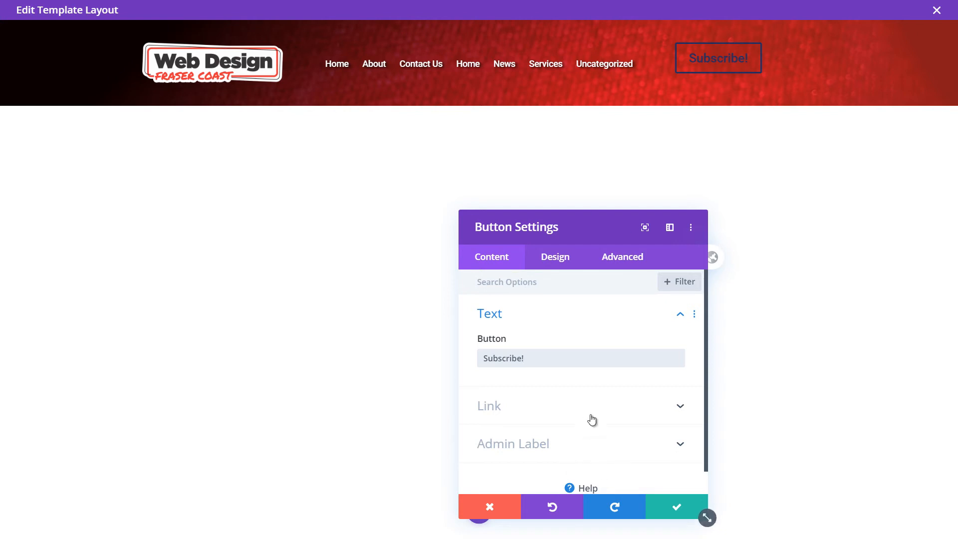
Step: Set the button's link URL to the placeholder "#"
left_click(552, 405)
left_click(502, 330)
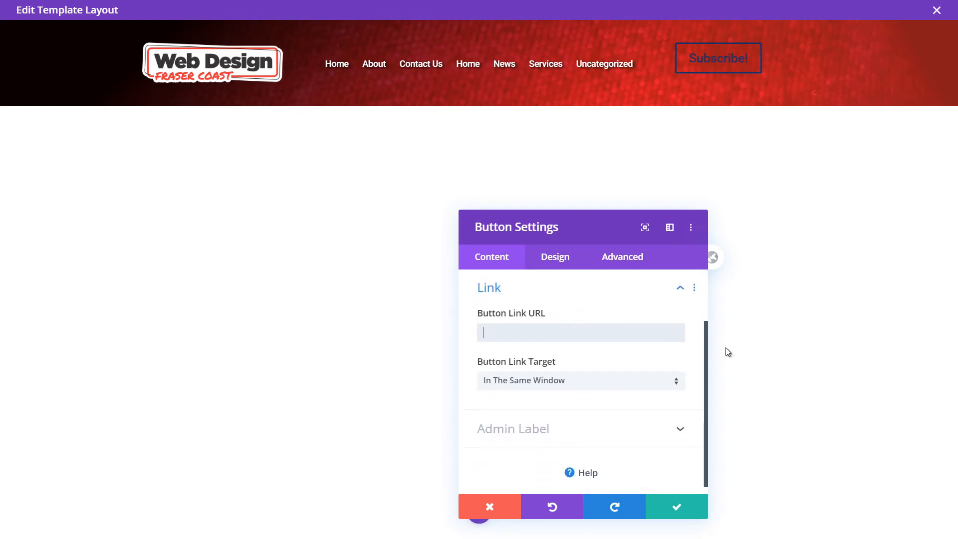
type("#")
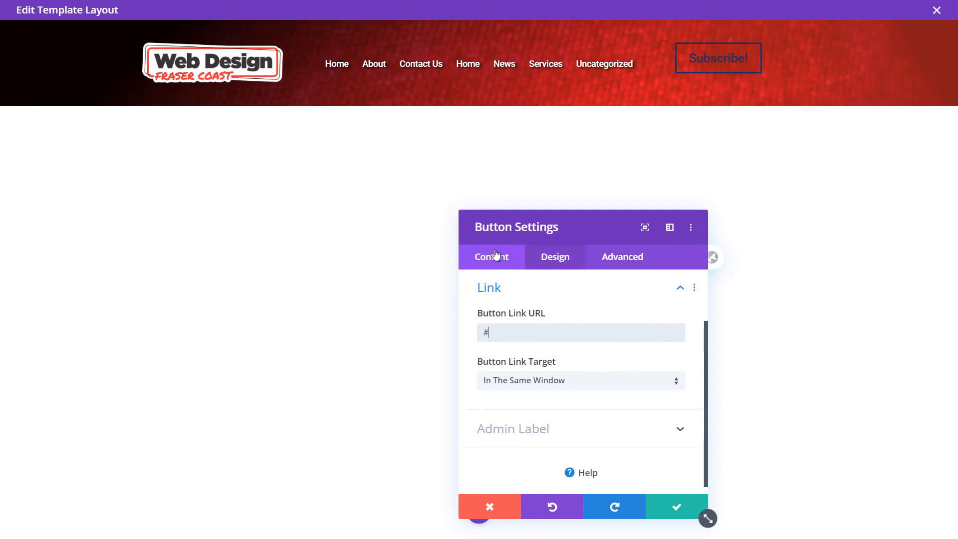
Step: Examine the button's advanced options for CSS ID and classes, link relationship attributes, and visibility
left_click(544, 259)
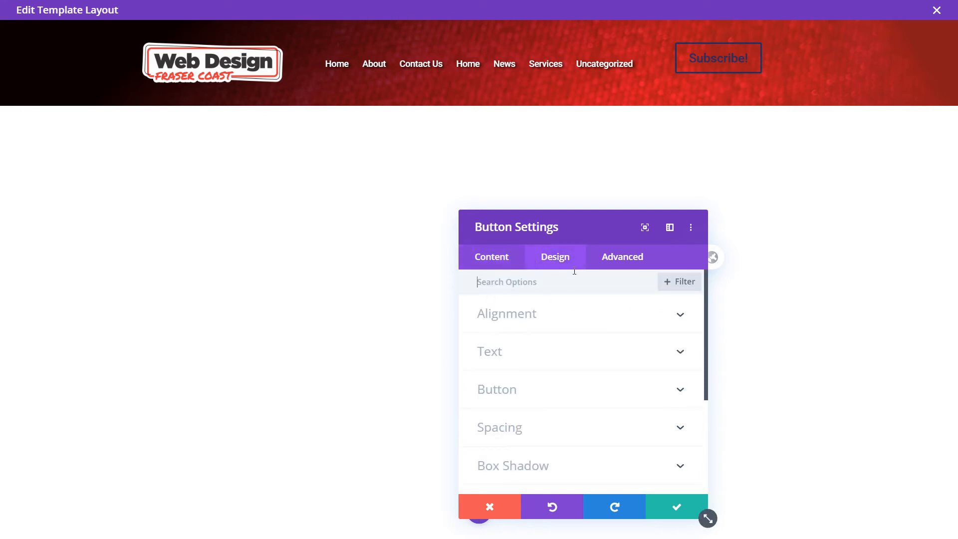
left_click(612, 260)
left_click(523, 314)
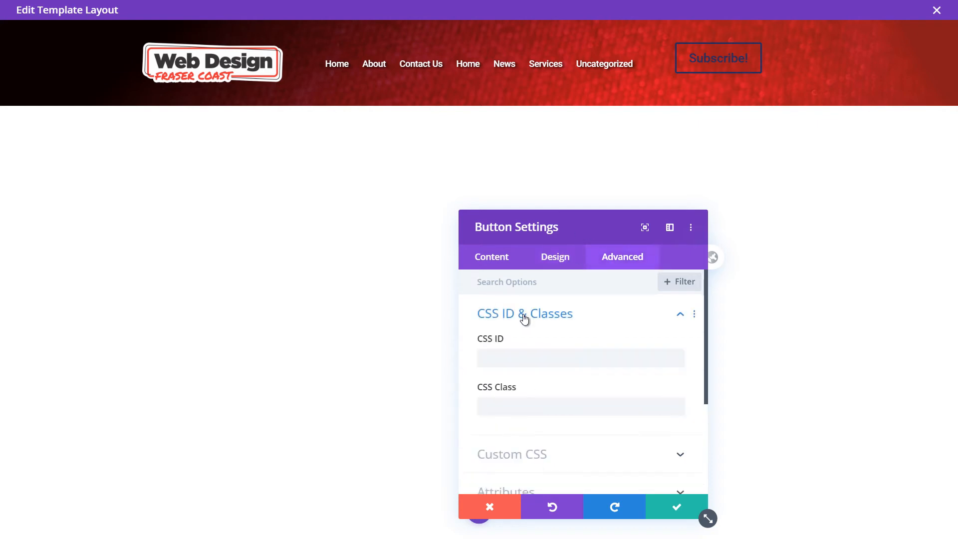
left_click(524, 314)
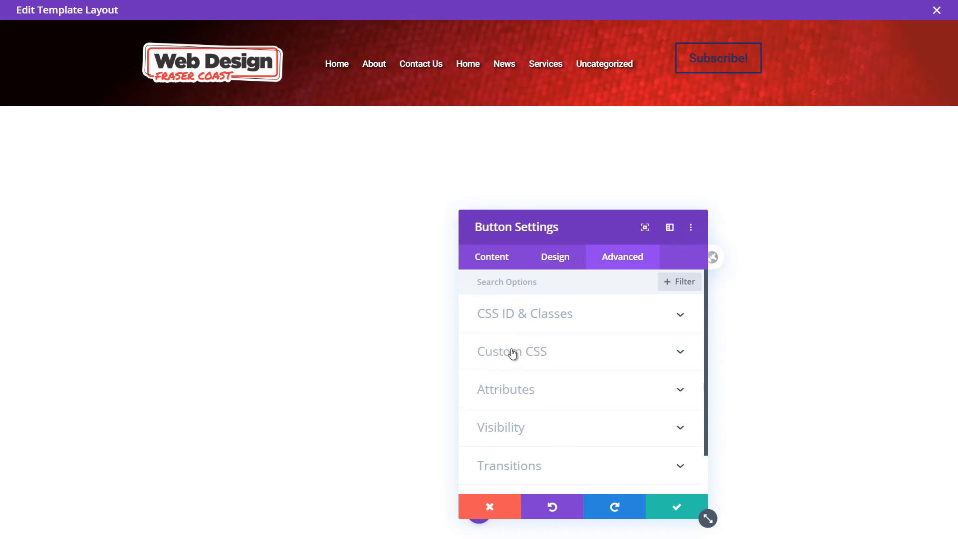
left_click(500, 393)
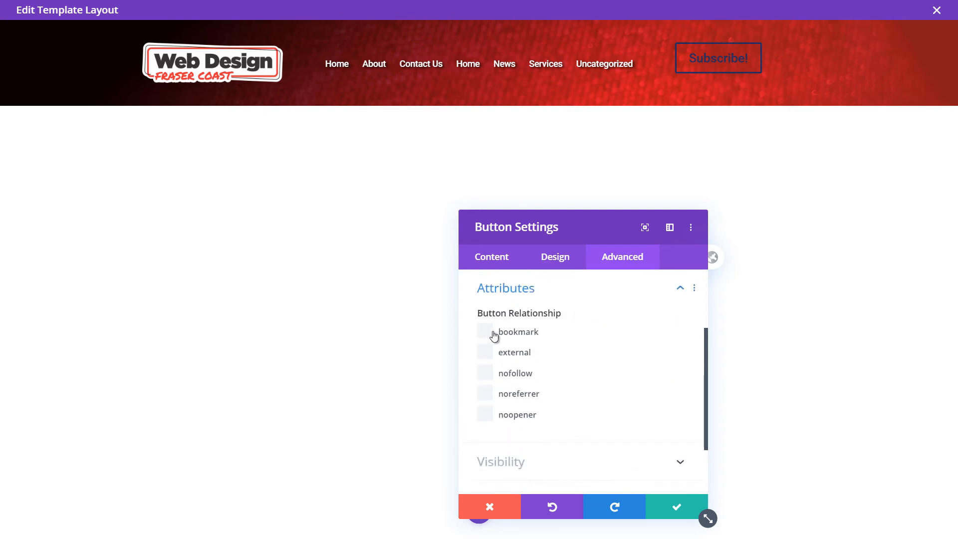
scroll(500, 377, "down", 2)
left_click(497, 385)
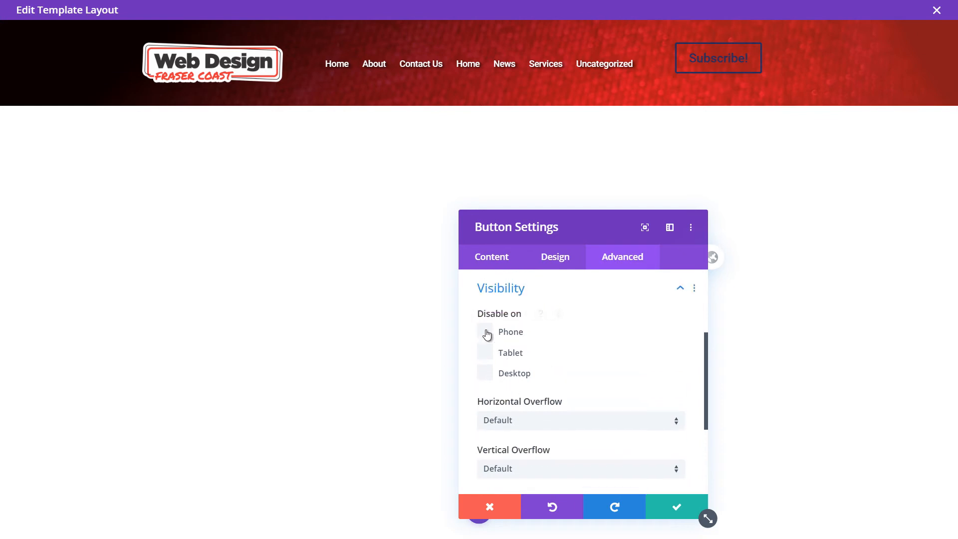
left_click(486, 373)
scroll(574, 389, "down", 5)
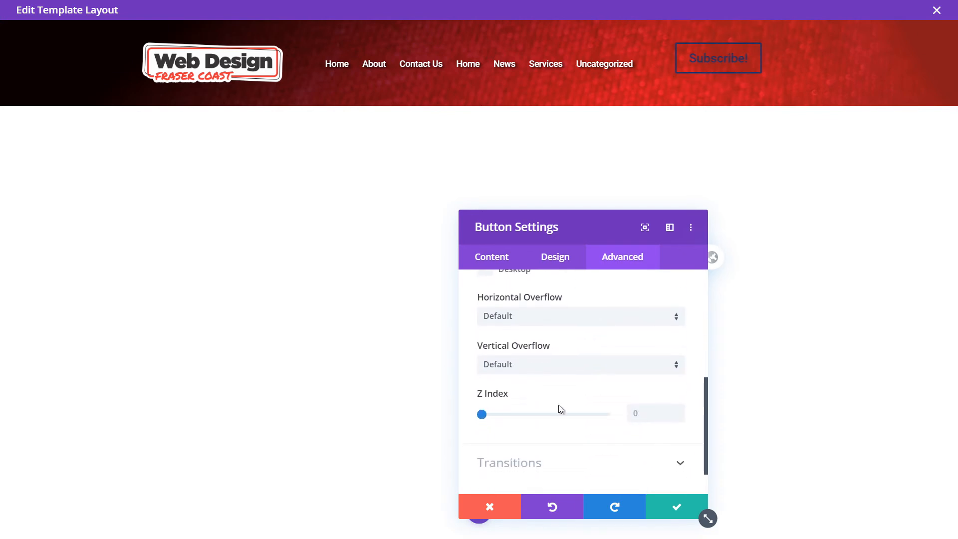
scroll(559, 408, "up", 2)
scroll(559, 408, "up", 1)
scroll(558, 405, "down", 2)
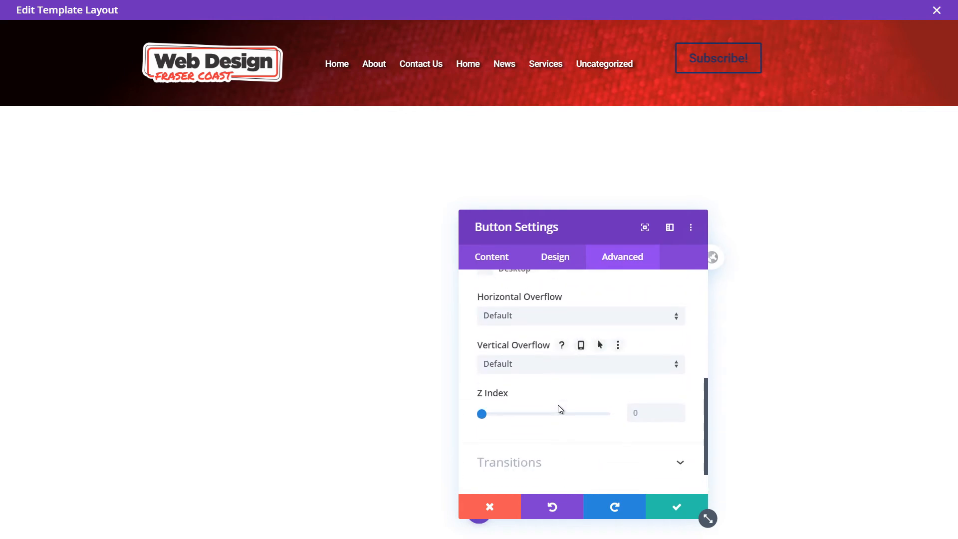
scroll(558, 448, "up", 5)
scroll(559, 447, "up", 1)
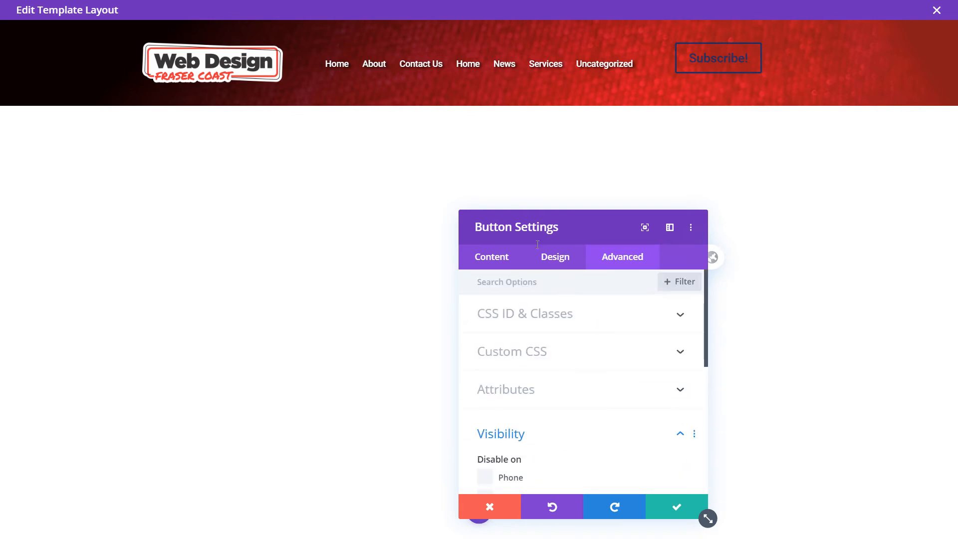
Step: Try center alignment for the Subscribe! button, and set its alignment to right
left_click(555, 261)
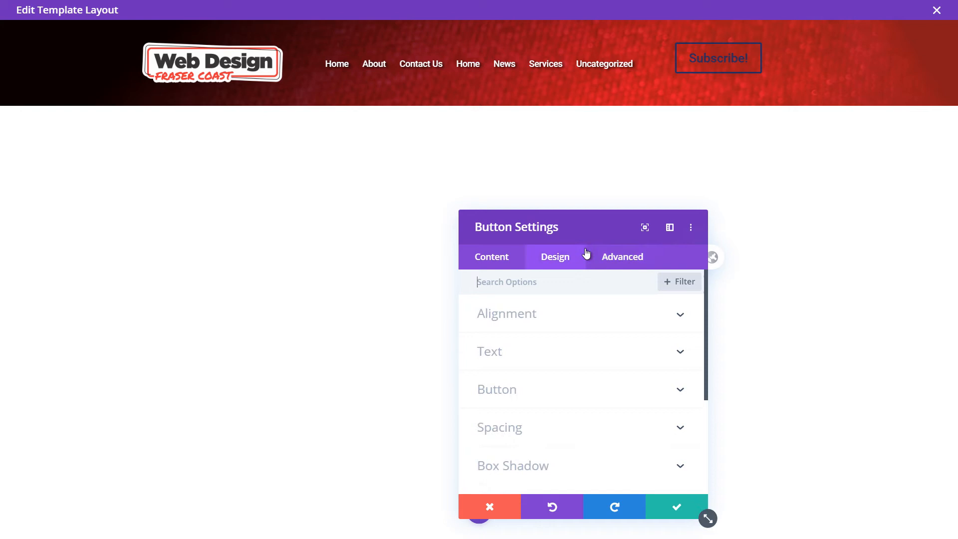
left_click(535, 321)
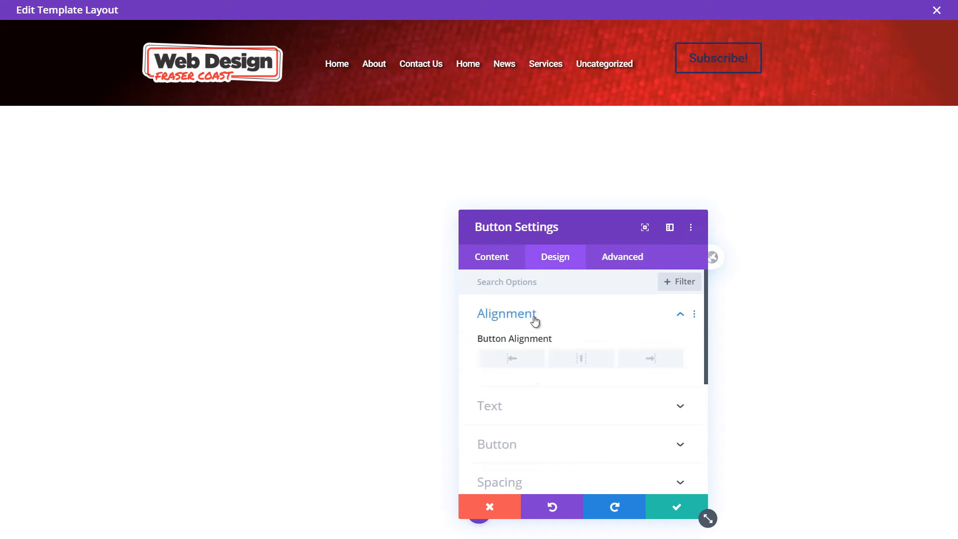
left_click(574, 362)
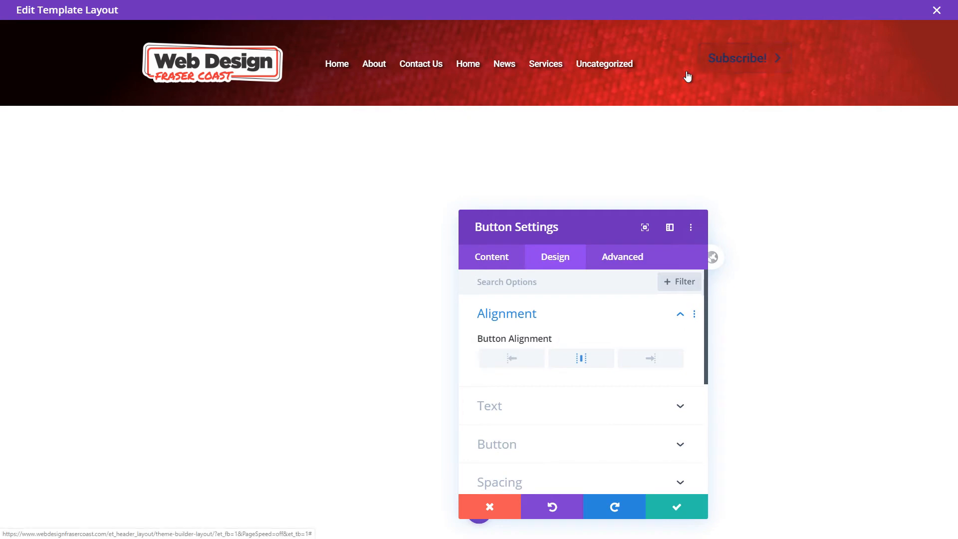
scroll(517, 332, "down", 2)
scroll(601, 325, "up", 2)
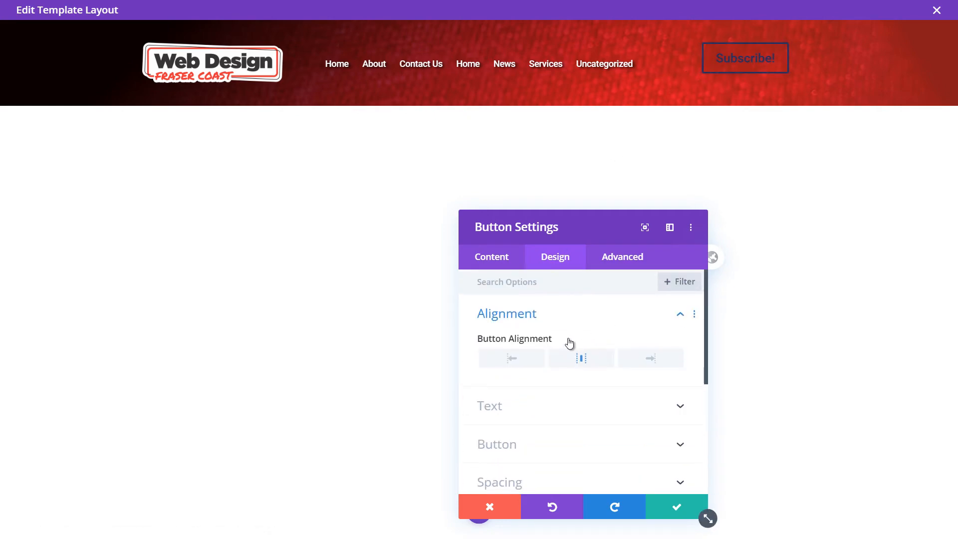
left_click(644, 359)
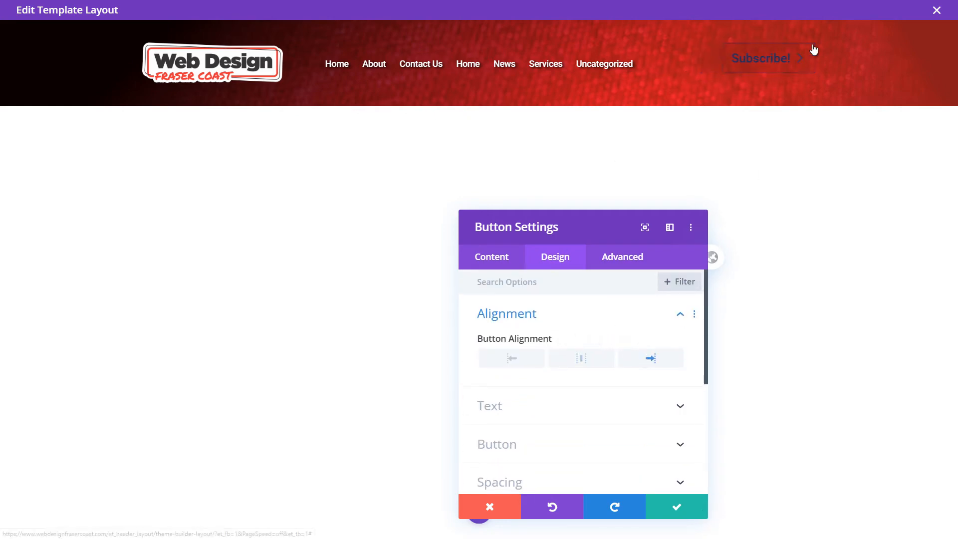
Step: Enable responsive values for the button alignment, center the button on tablet, and check the phone and desktop layouts
mouse_move(541, 346)
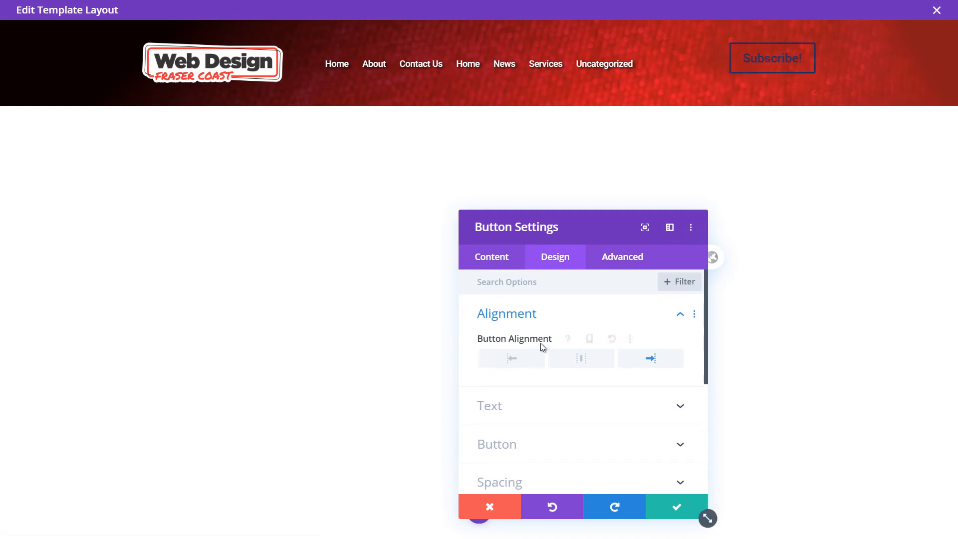
left_click(582, 340)
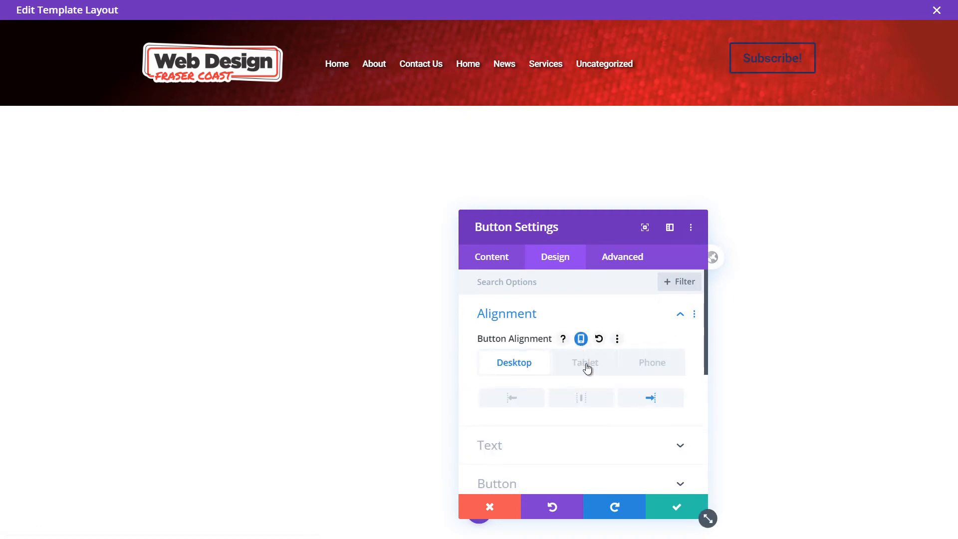
left_click(586, 364)
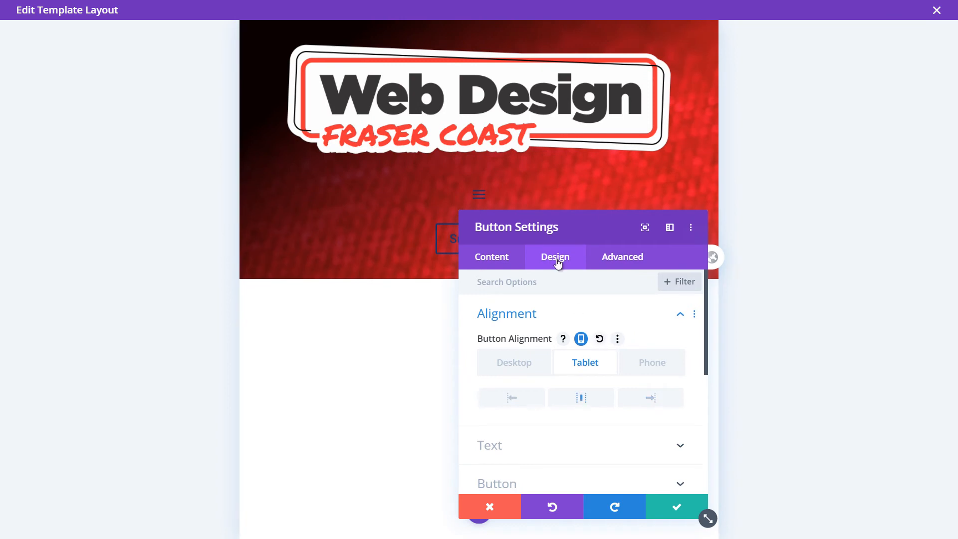
left_click_drag(611, 218, 798, 207)
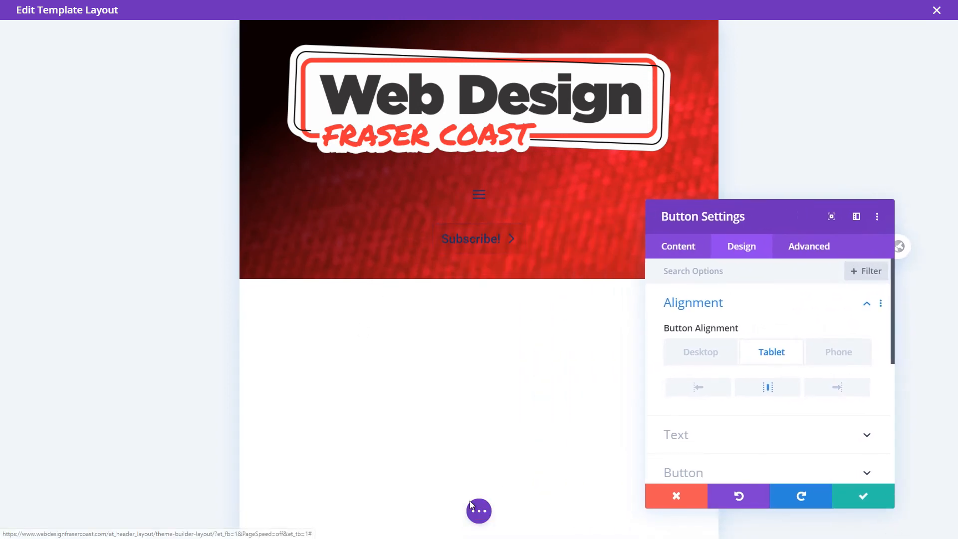
left_click(832, 353)
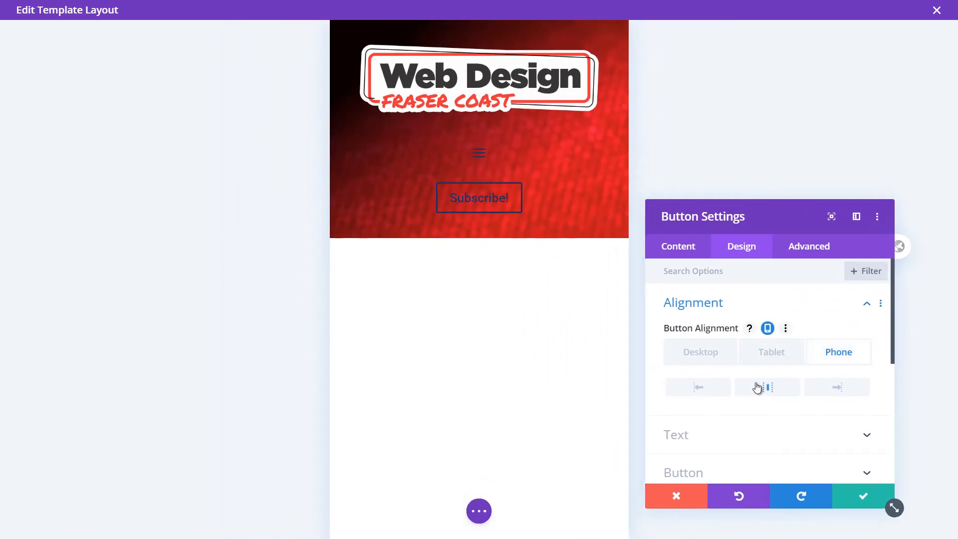
left_click(714, 357)
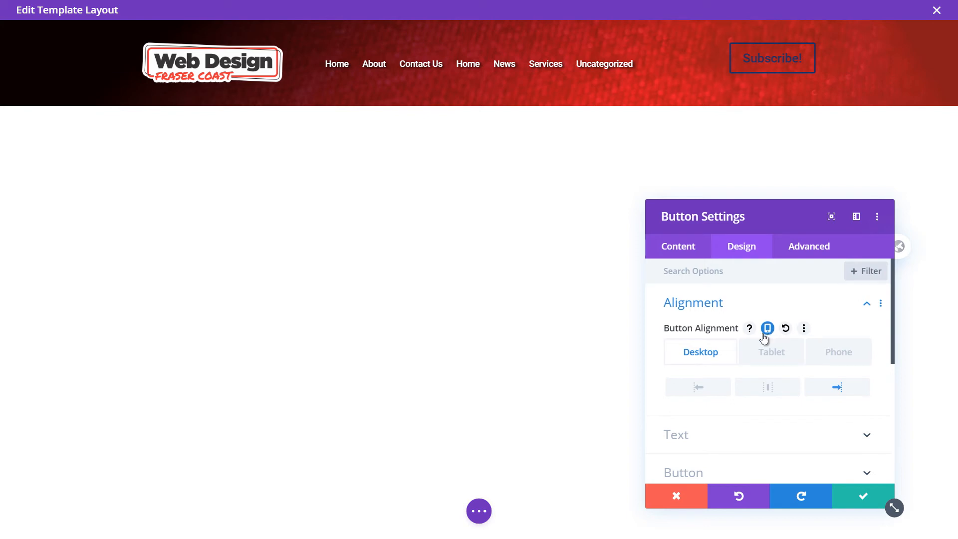
Step: Set the button's text color option to Light
scroll(675, 384, "down", 2)
left_click(676, 393)
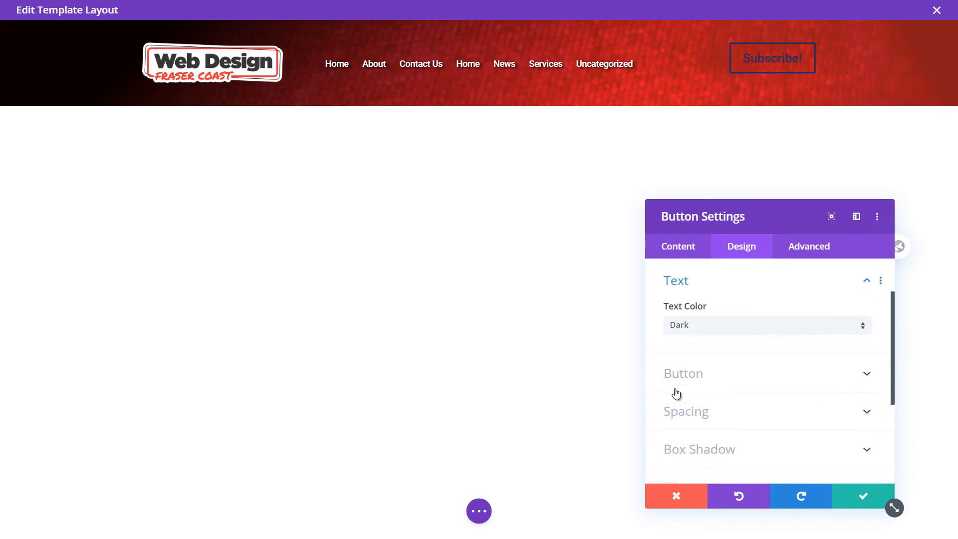
left_click(703, 325)
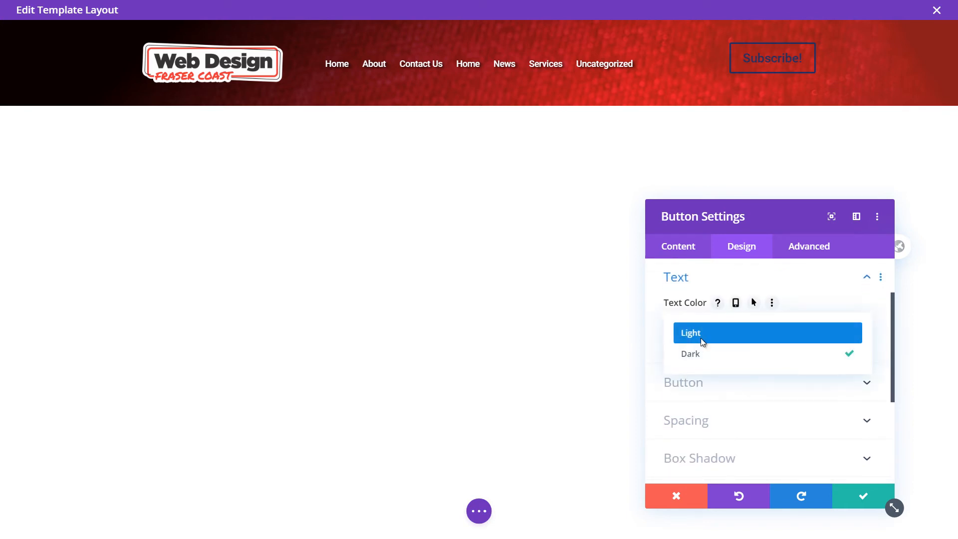
left_click(701, 342)
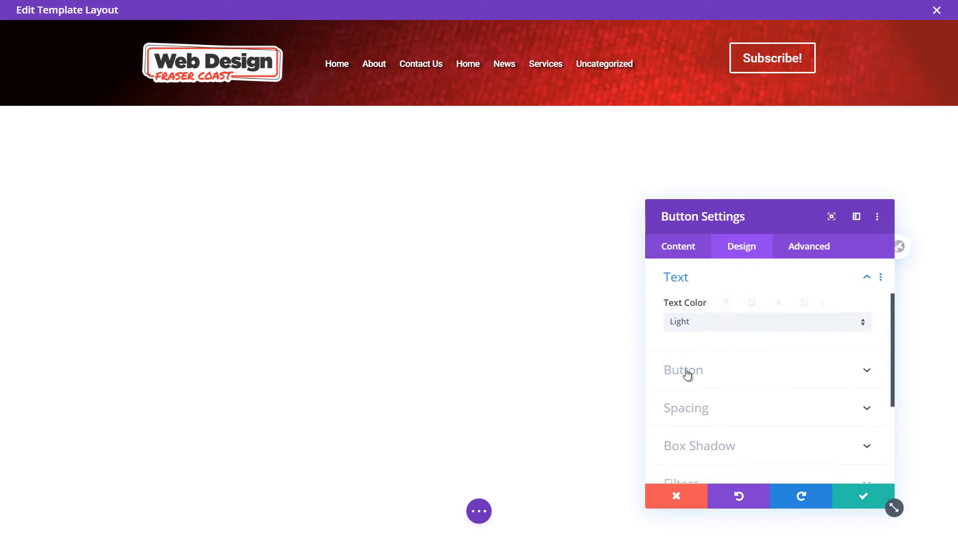
Step: Enable custom styles for the button, try a 26px text size, and return it to 20px
left_click(687, 371)
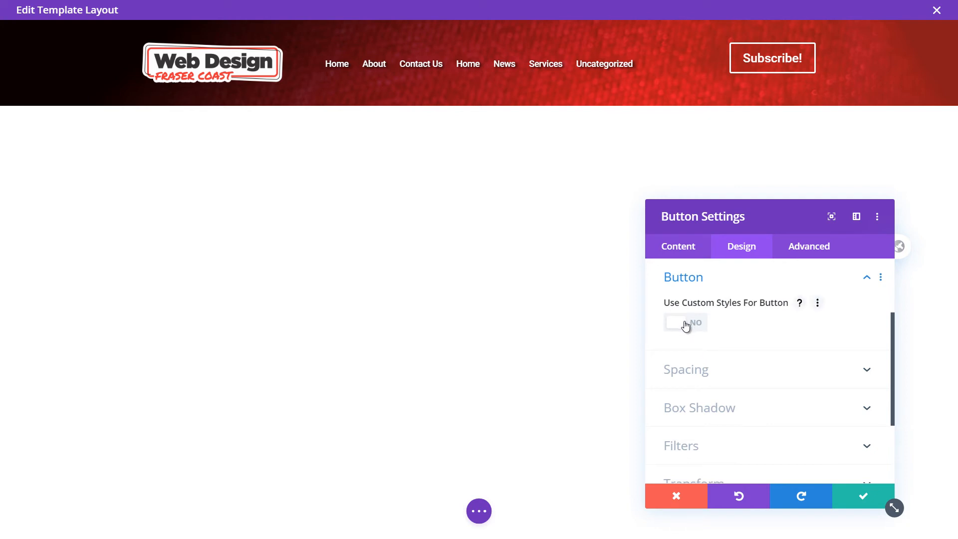
left_click(685, 324)
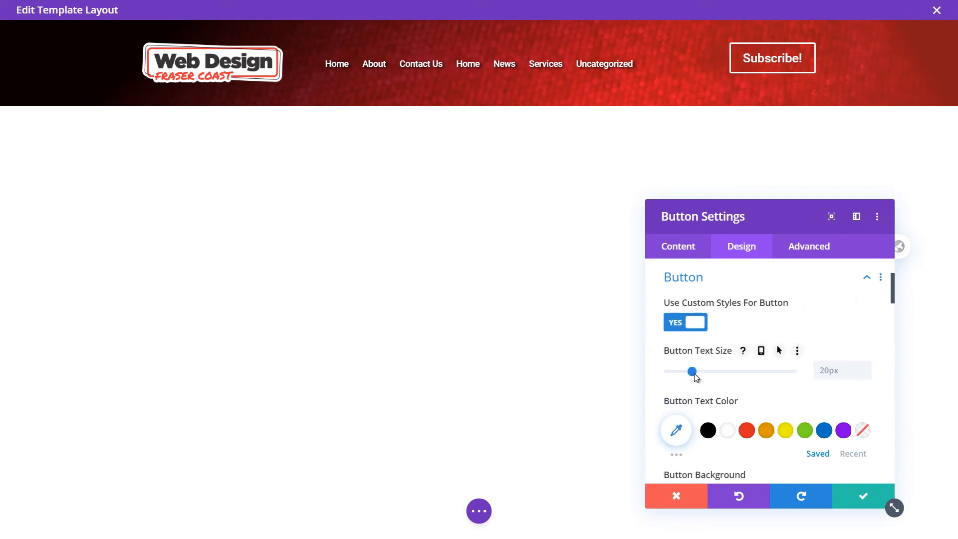
left_click_drag(694, 370, 700, 372)
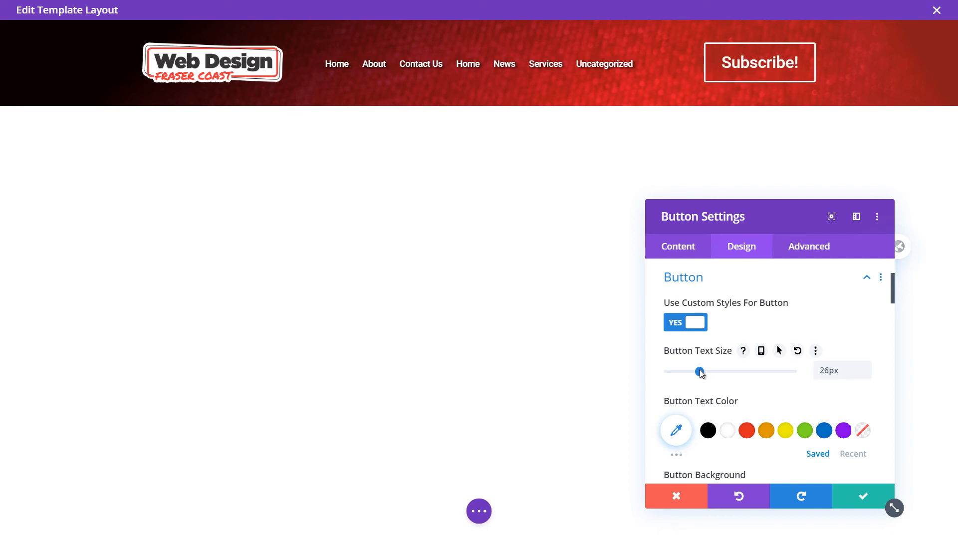
left_click_drag(700, 372, 692, 370)
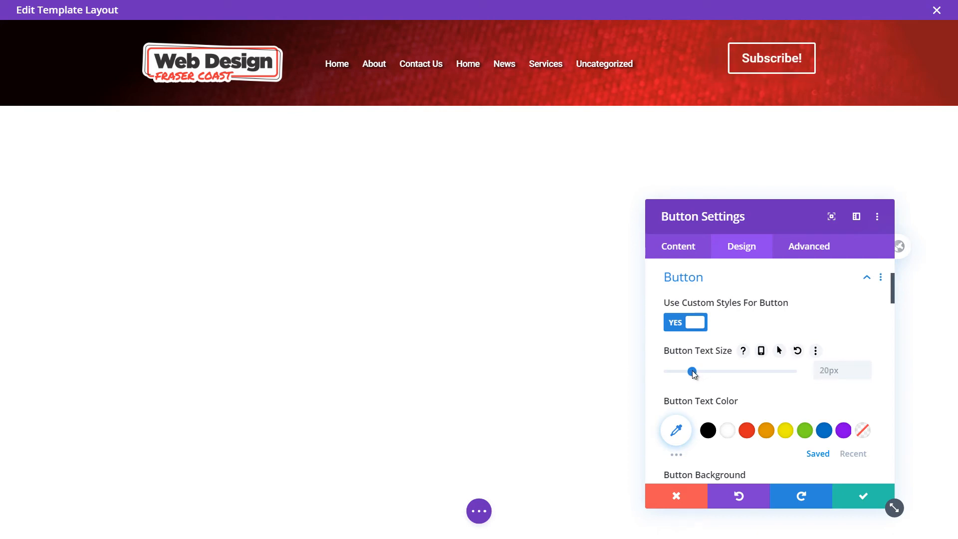
Step: Set the button's custom text color to the saved yellow swatch
scroll(690, 352, "down", 1)
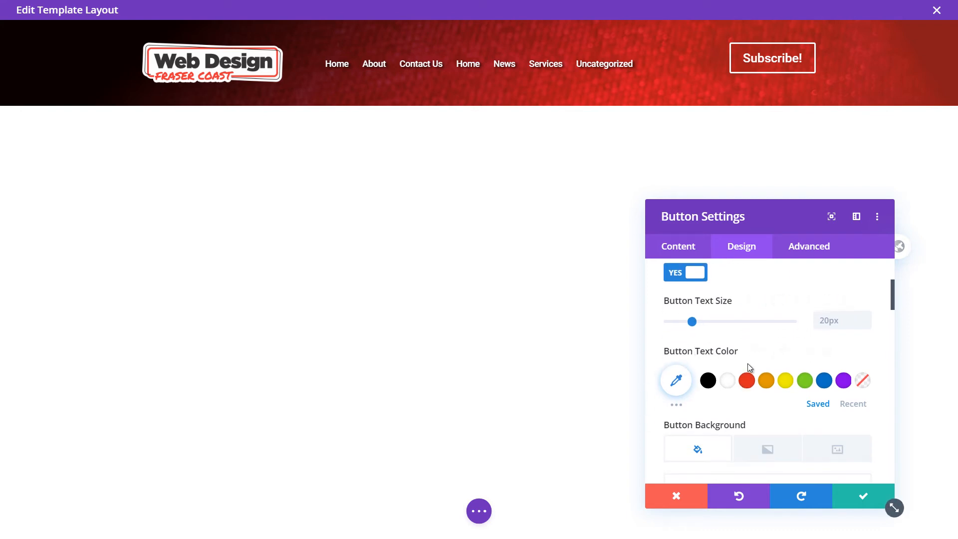
left_click(786, 380)
scroll(684, 344, "down", 3)
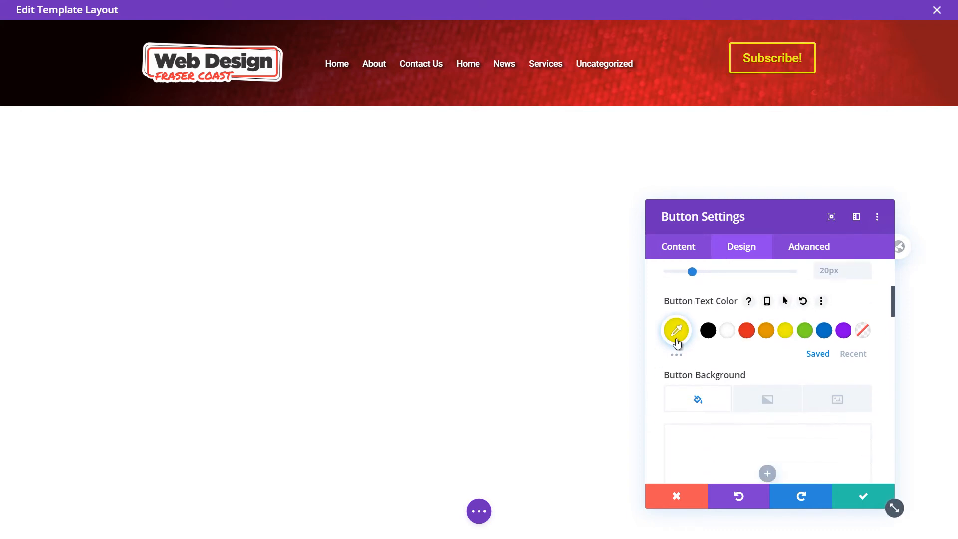
Step: Try the tapes.jpg image from the media library as the button's background, and remove it
left_click(836, 300)
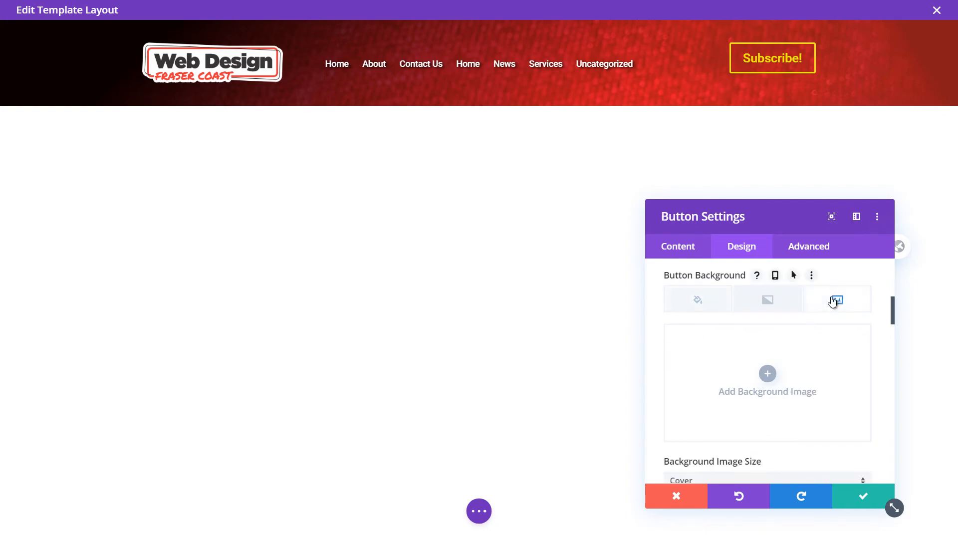
left_click(770, 378)
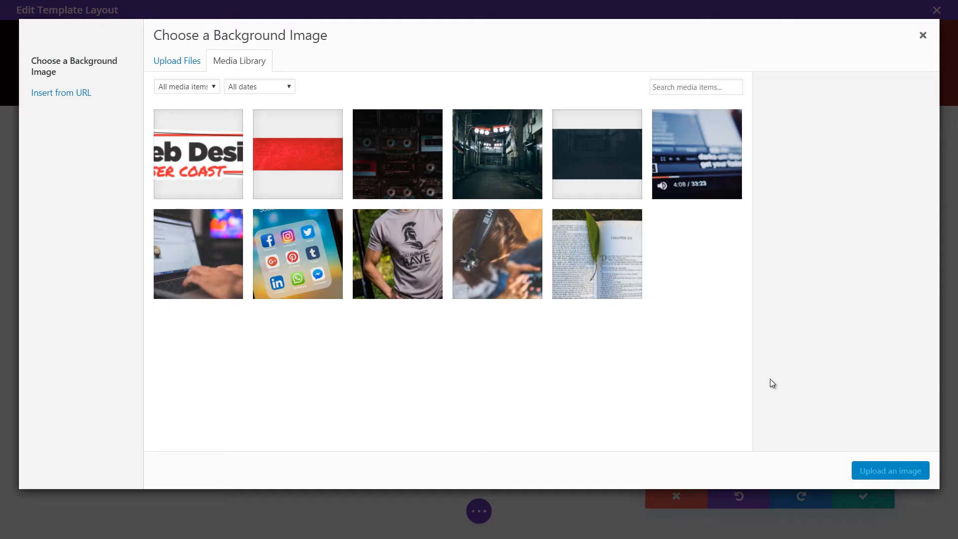
left_click(590, 152)
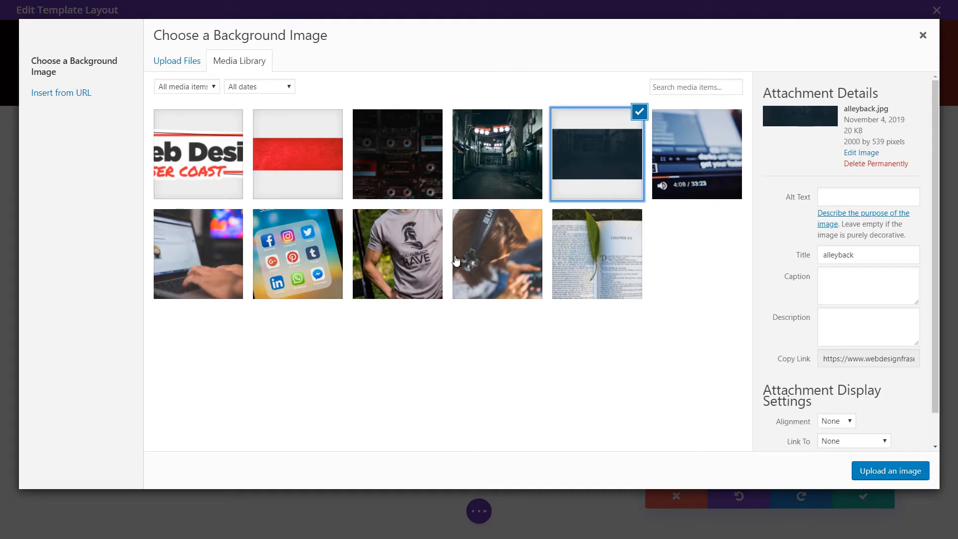
left_click(379, 161)
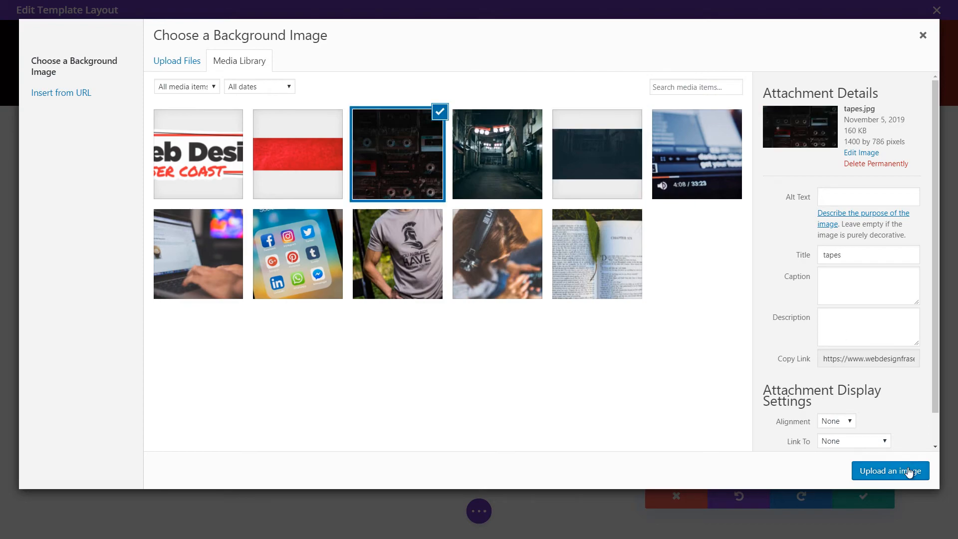
left_click(906, 471)
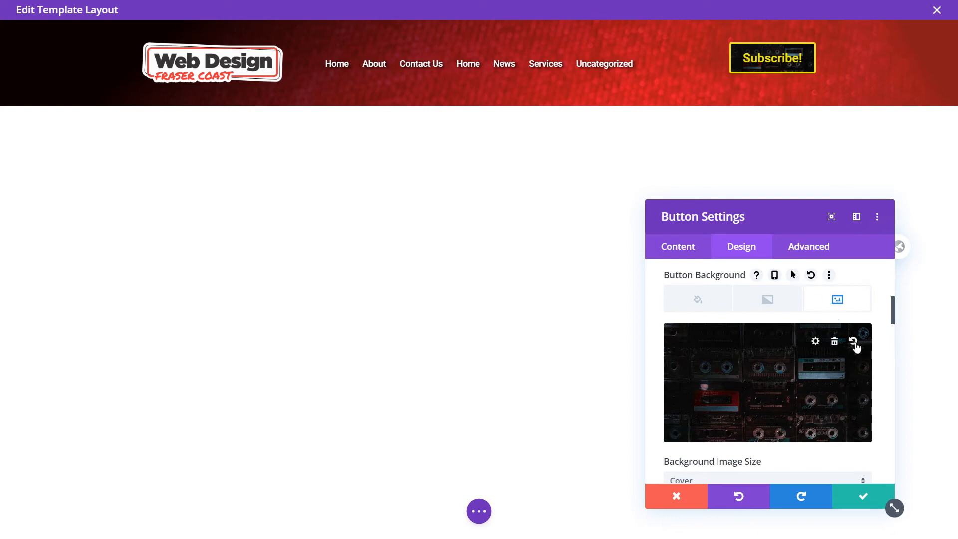
left_click(833, 342)
Step: Set the button's background color to the saved black swatch
left_click(696, 300)
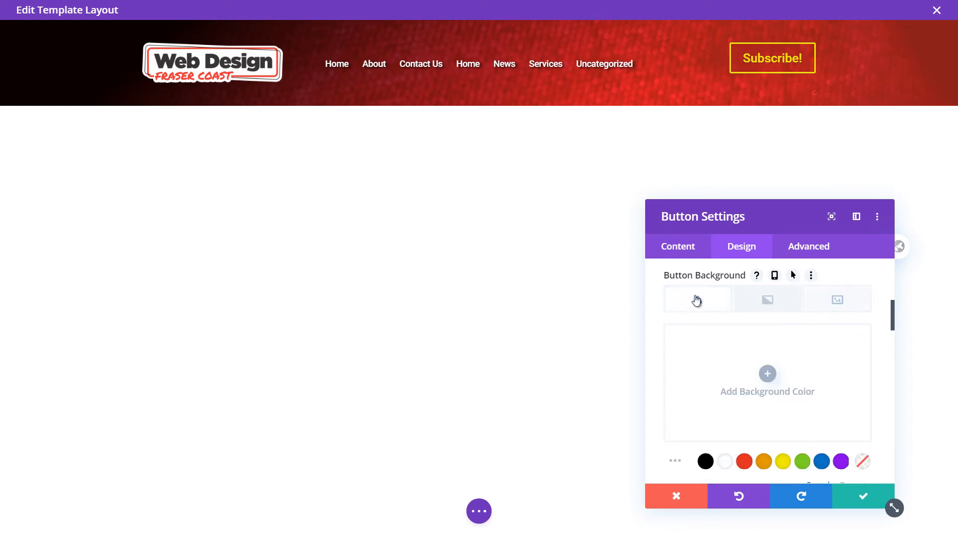
scroll(711, 344, "down", 1)
left_click(705, 411)
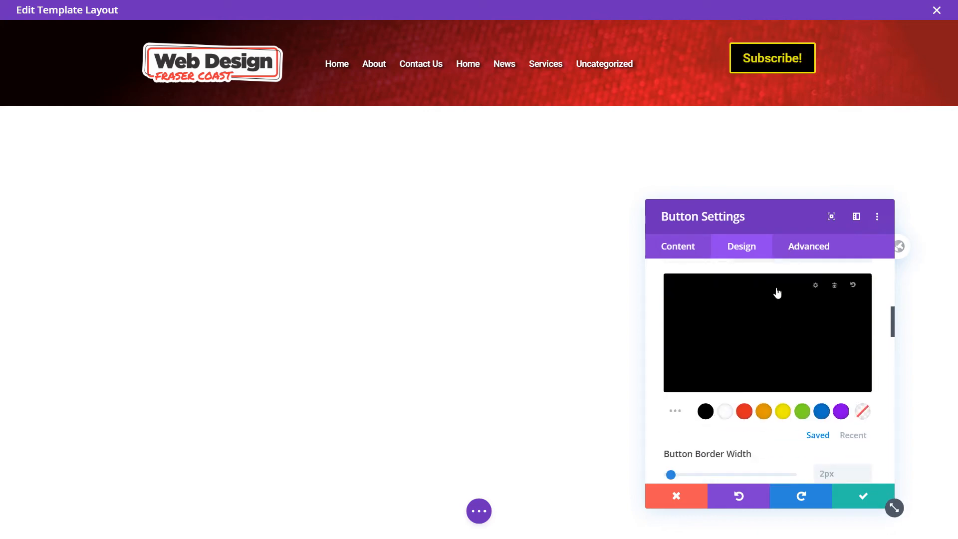
Step: Try a button border width of 0px and return it to 2px
scroll(716, 363, "down", 1)
left_click_drag(670, 424, 649, 423)
scroll(651, 368, "down", 1)
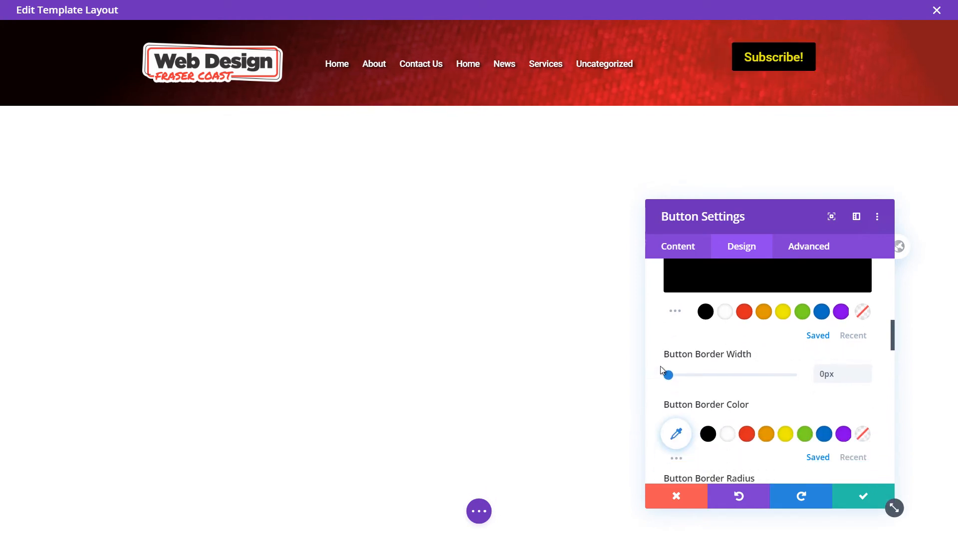
left_click_drag(672, 375, 673, 377)
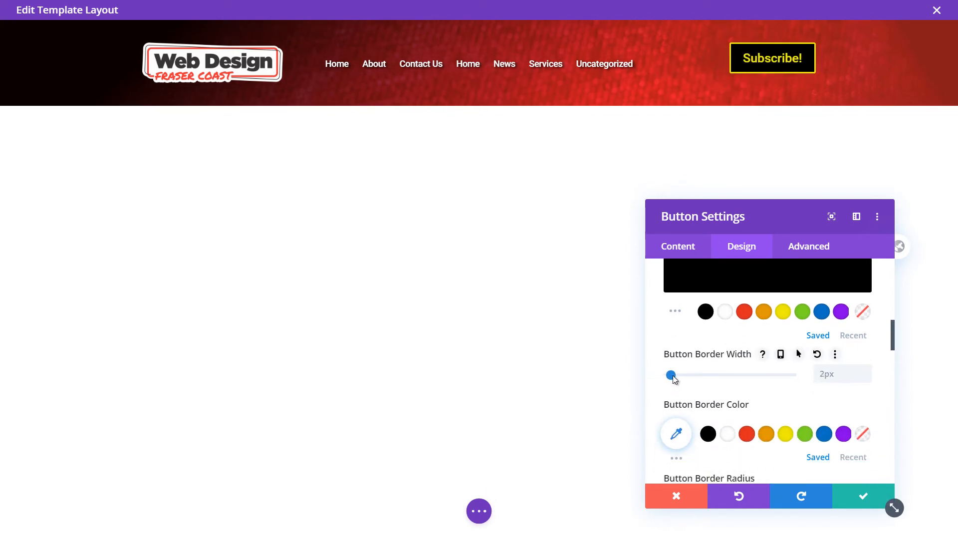
Step: Change the button's text color to white (#ffffff) and round its corners with a 65px border radius
scroll(759, 360, "up", 5)
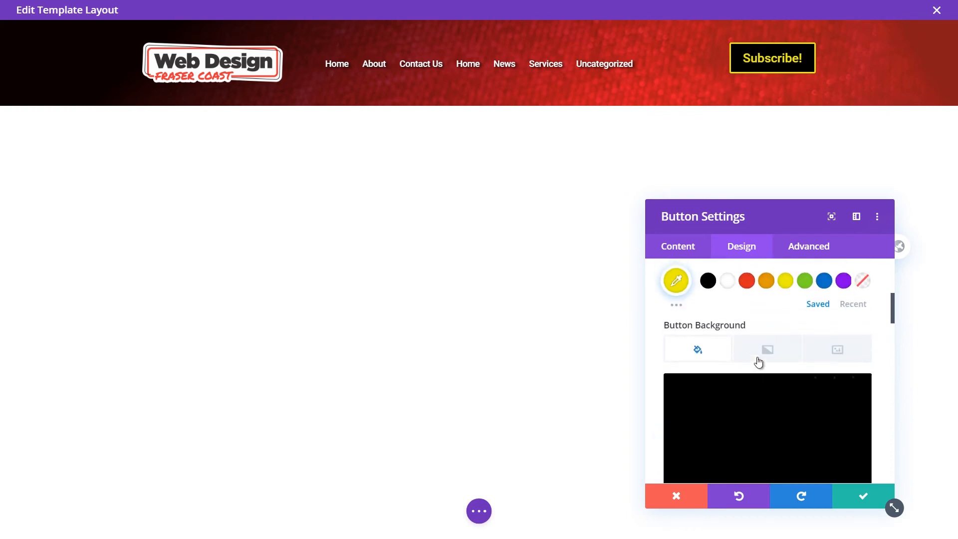
left_click(727, 330)
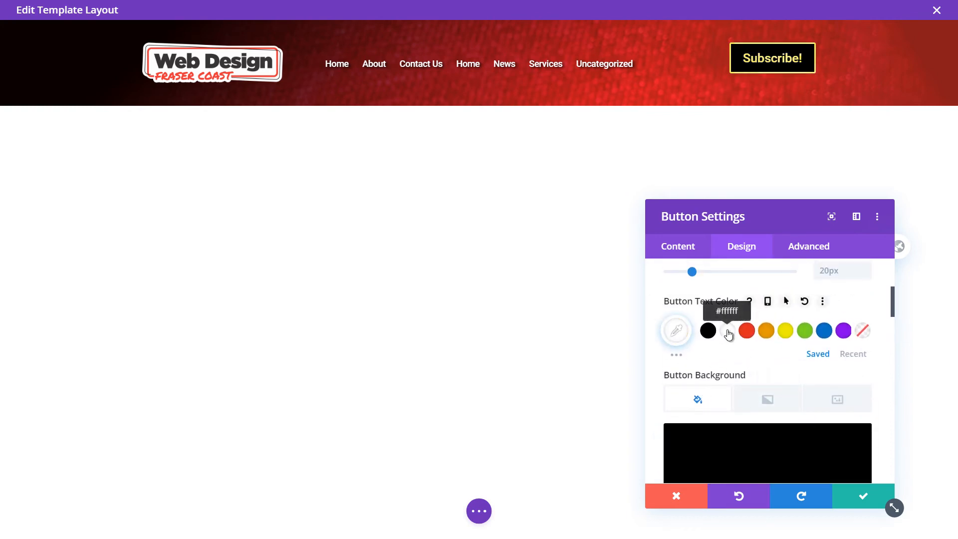
scroll(743, 294, "down", 3)
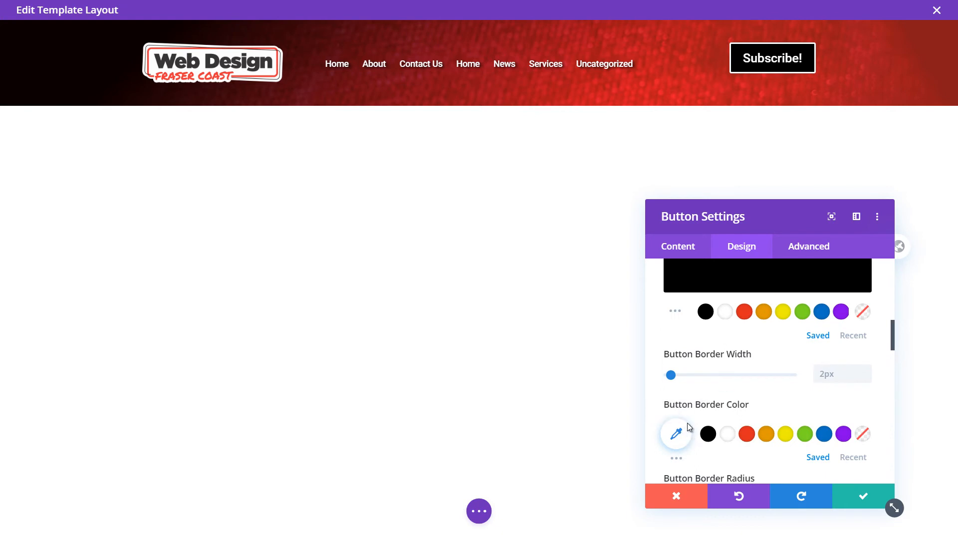
scroll(687, 423, "down", 1)
left_click_drag(675, 450, 750, 450)
Step: Find the Permanent Marker font and apply it to the button text
scroll(716, 392, "down", 6)
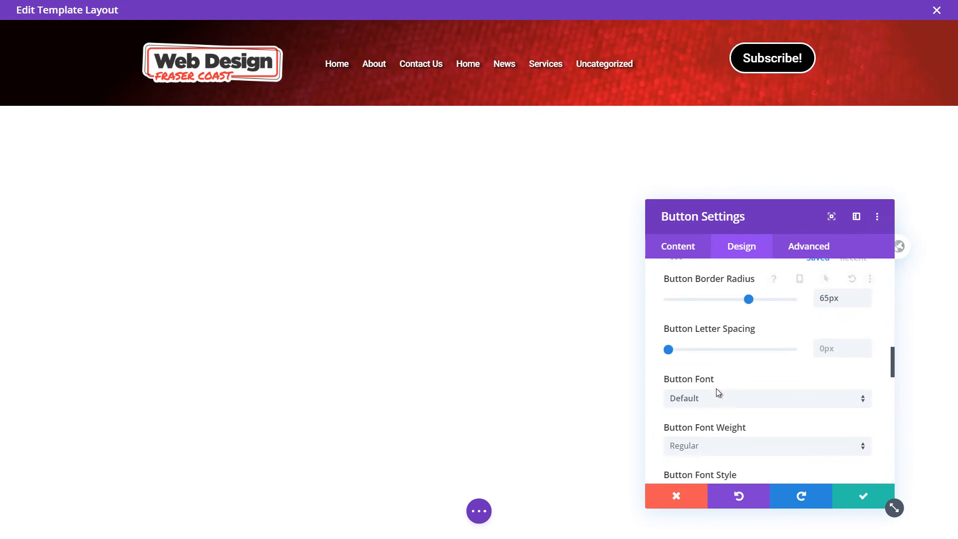
scroll(718, 396, "up", 2)
left_click(717, 350)
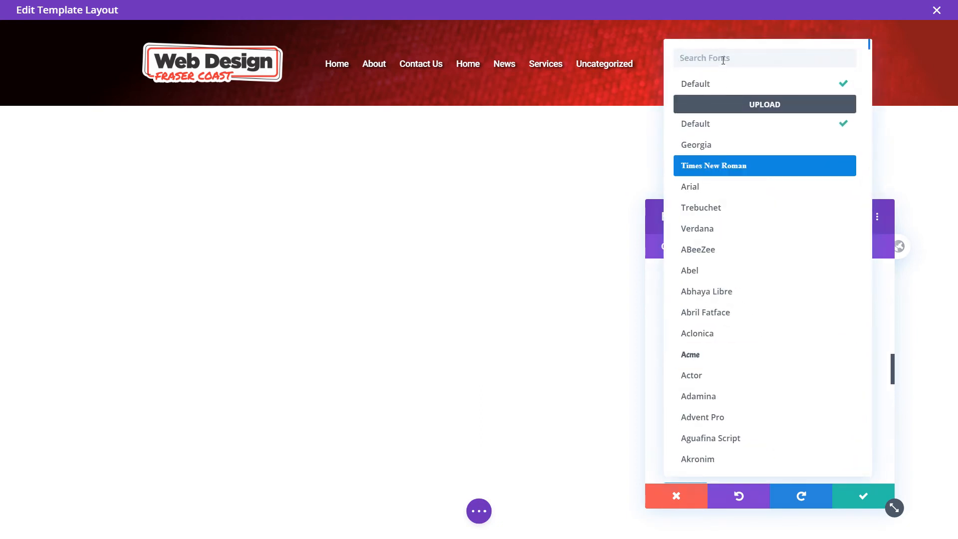
type("perman")
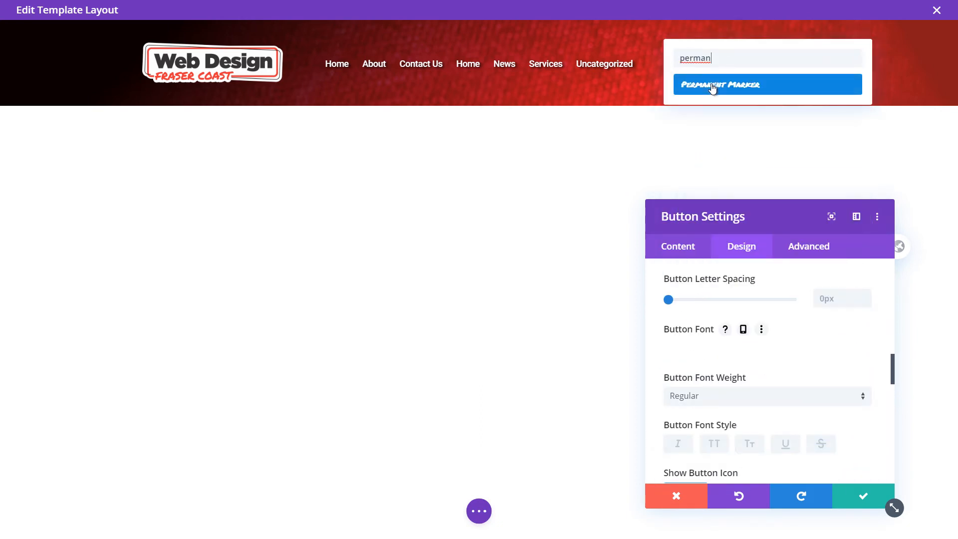
left_click(708, 84)
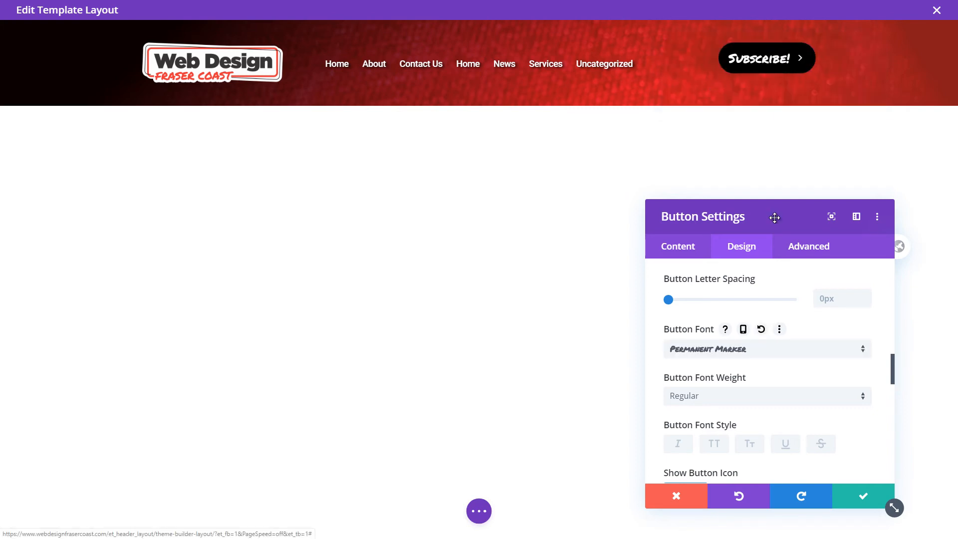
Step: Set the button's top margin to 8px in its spacing options
scroll(679, 369, "down", 1)
scroll(721, 338, "down", 10)
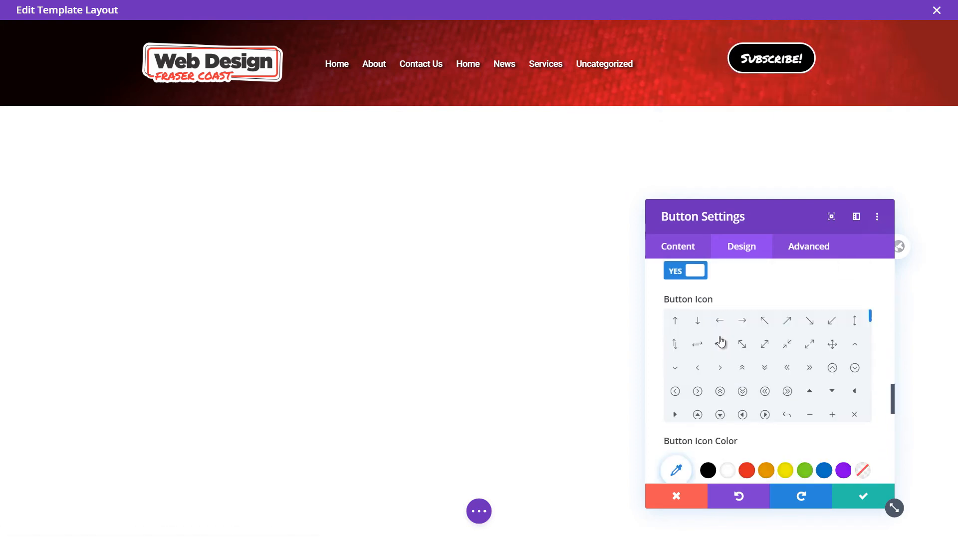
left_click(721, 337)
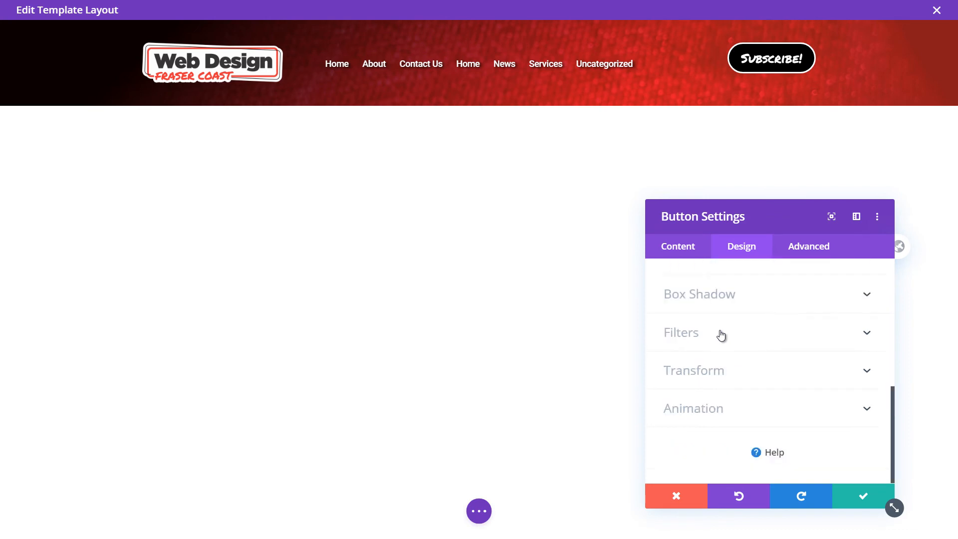
left_click(698, 316)
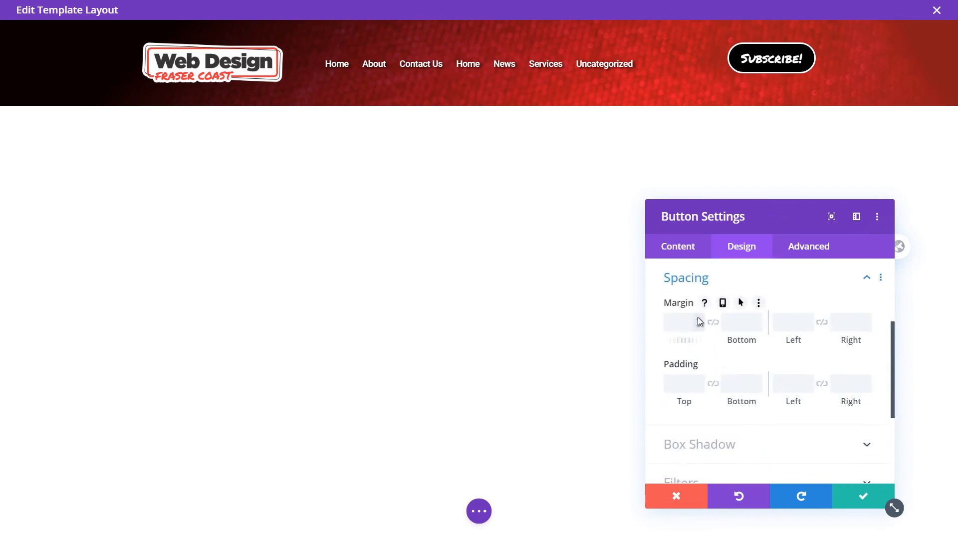
type("5px")
key("Up")
key("Up")
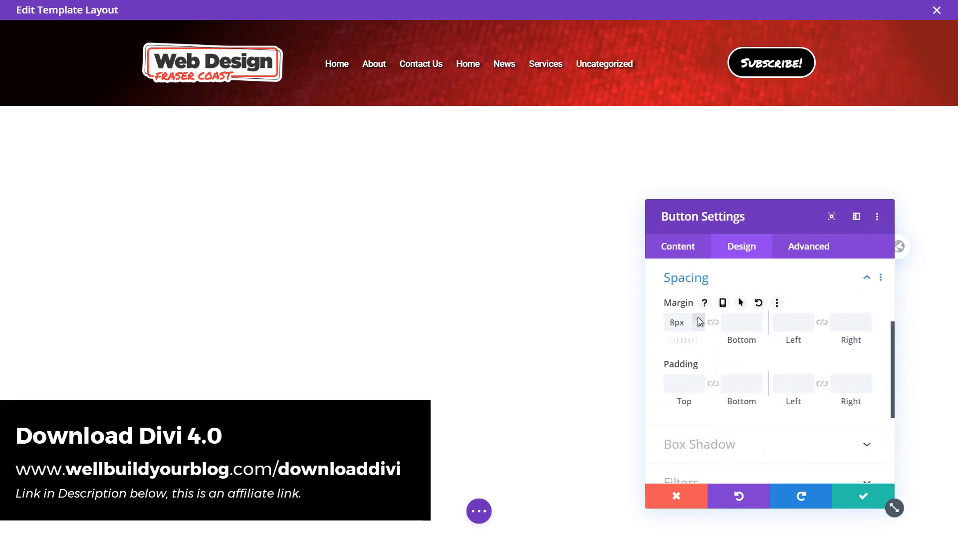
Step: Apply the first box shadow preset to the button, with a 13px vertical position and 23px blur strength
scroll(738, 449, "down", 3)
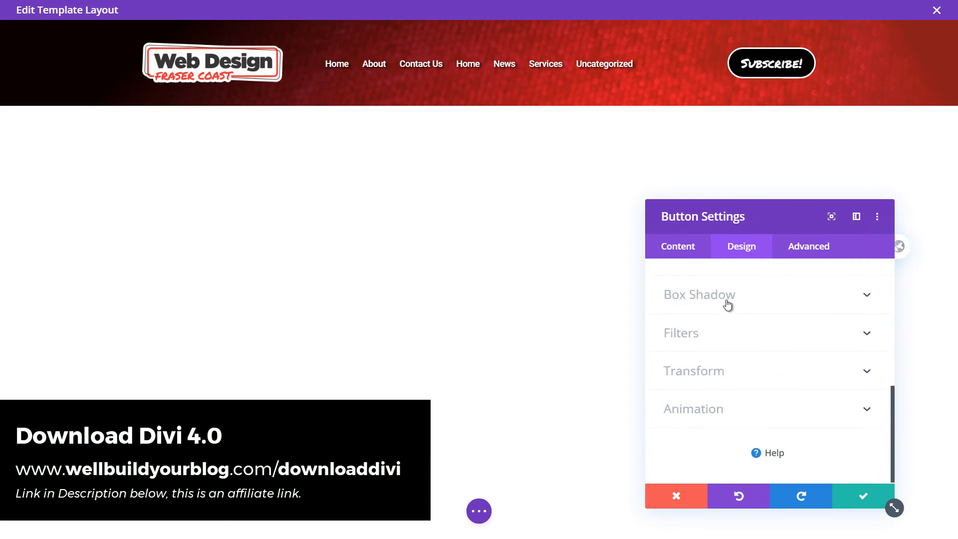
left_click(725, 306)
left_click(740, 336)
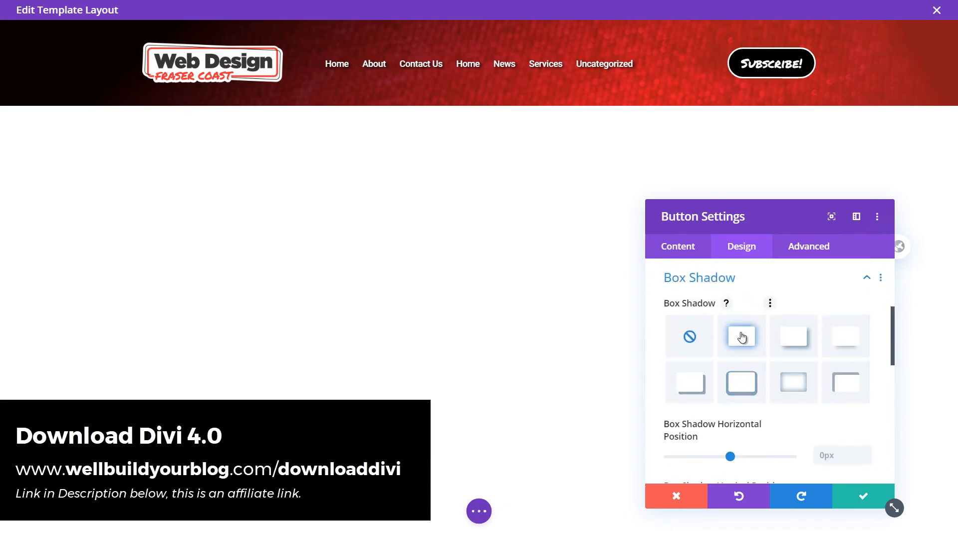
scroll(716, 434, "down", 2)
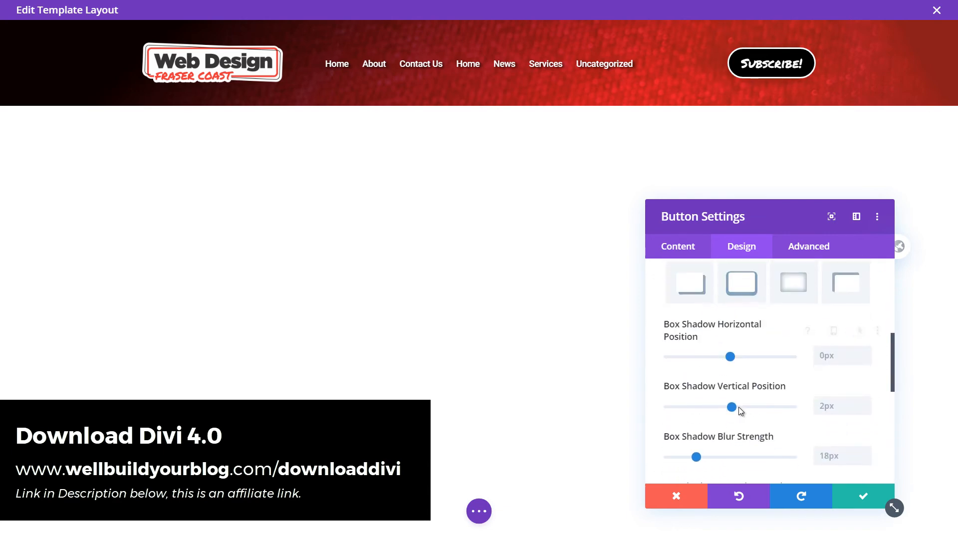
left_click(741, 406)
left_click(751, 407)
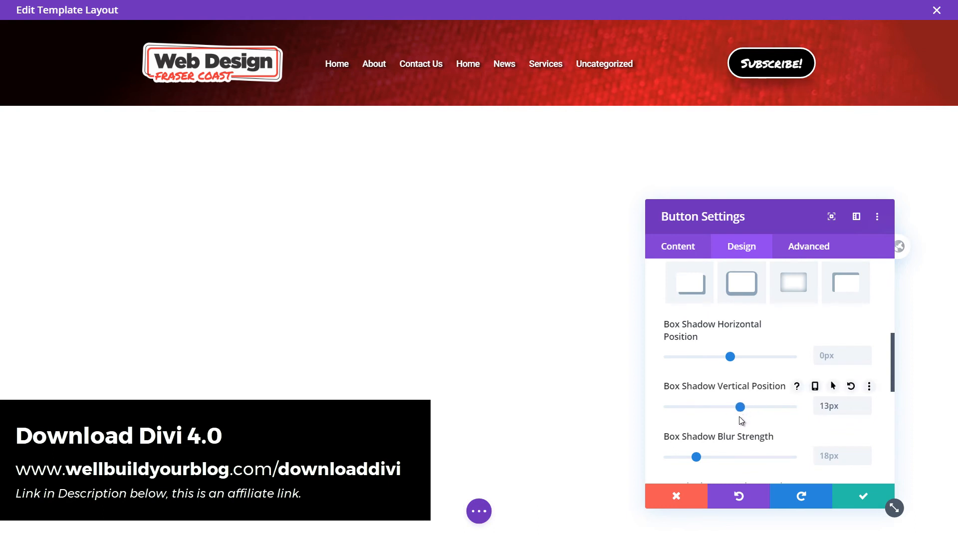
scroll(742, 421, "down", 1)
left_click(704, 408)
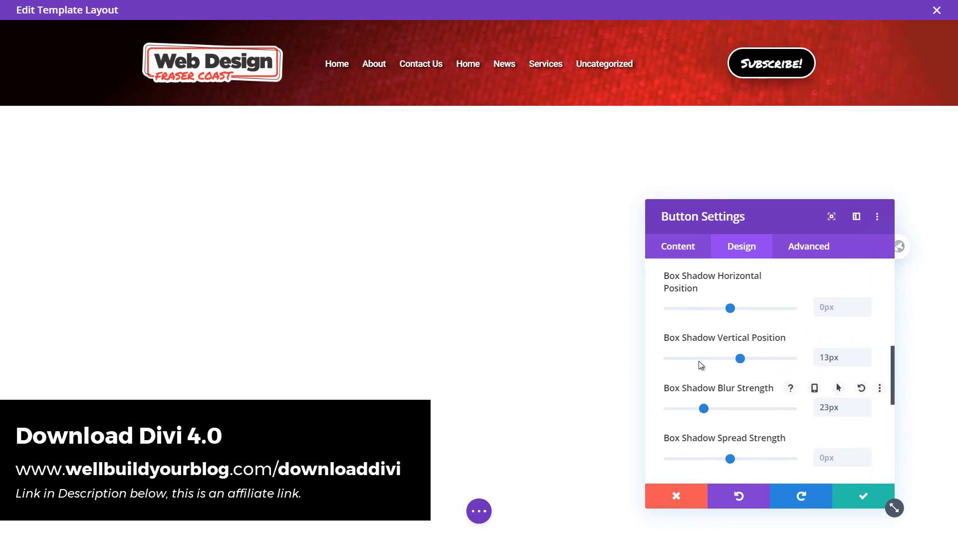
Step: Set the button's shadow color to black at about 0.61 opacity and save the button settings
scroll(696, 357, "up", 6)
scroll(695, 360, "down", 9)
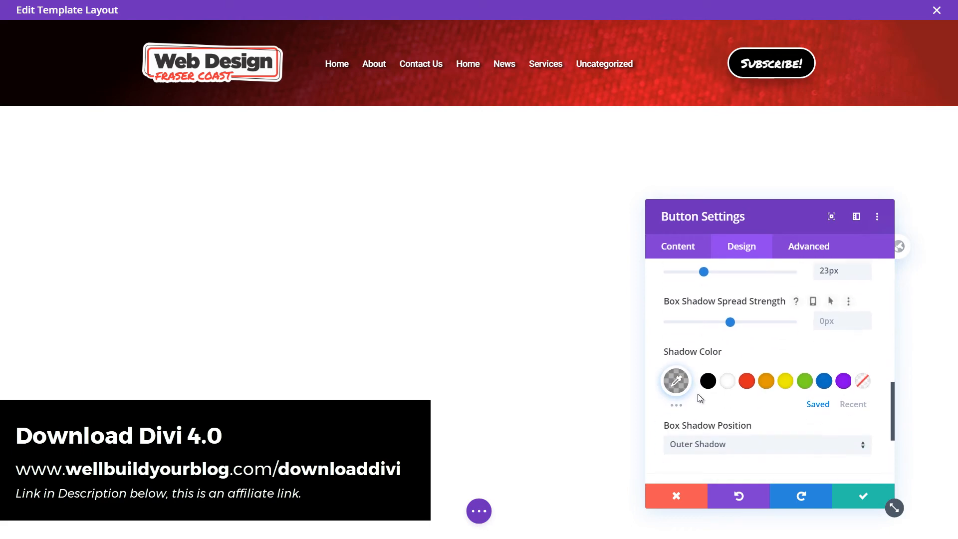
left_click(708, 366)
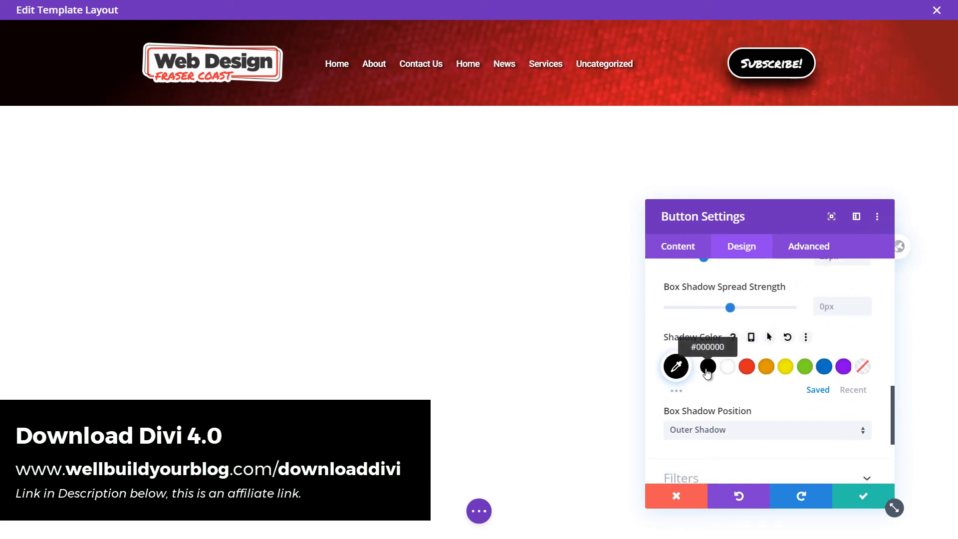
left_click(677, 367)
left_click_drag(859, 373, 857, 409)
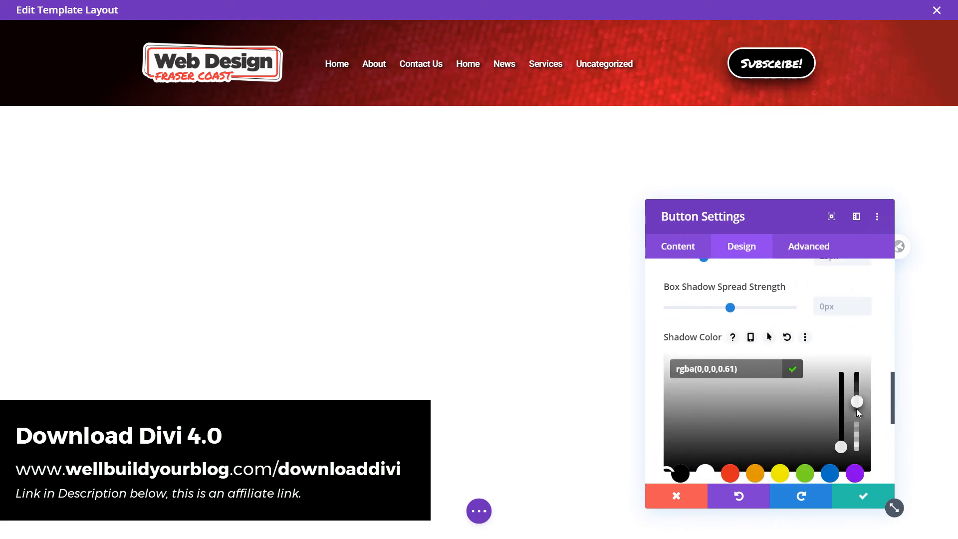
left_click(862, 496)
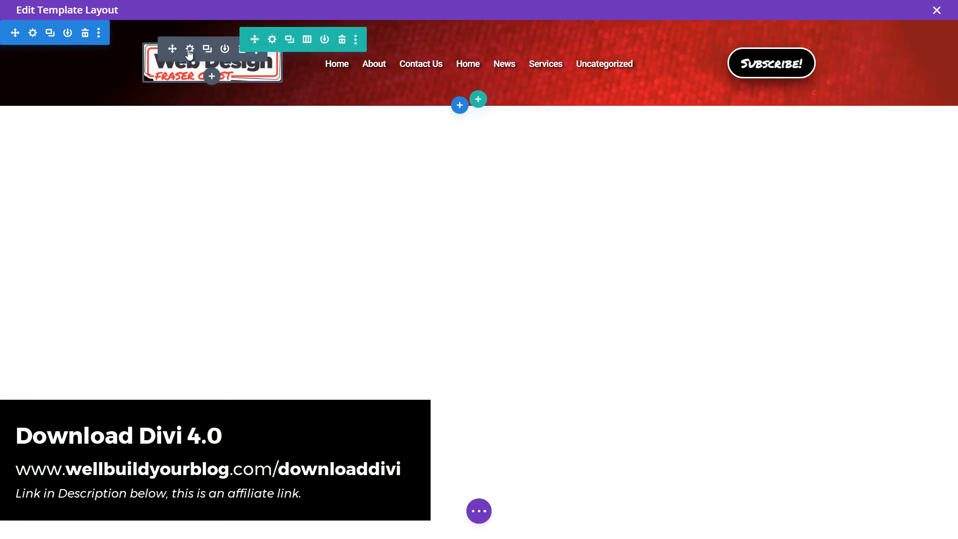
Step: Skew the logo image horizontally into a slight forward slant, with the vertical skew at -1deg
left_click(190, 48)
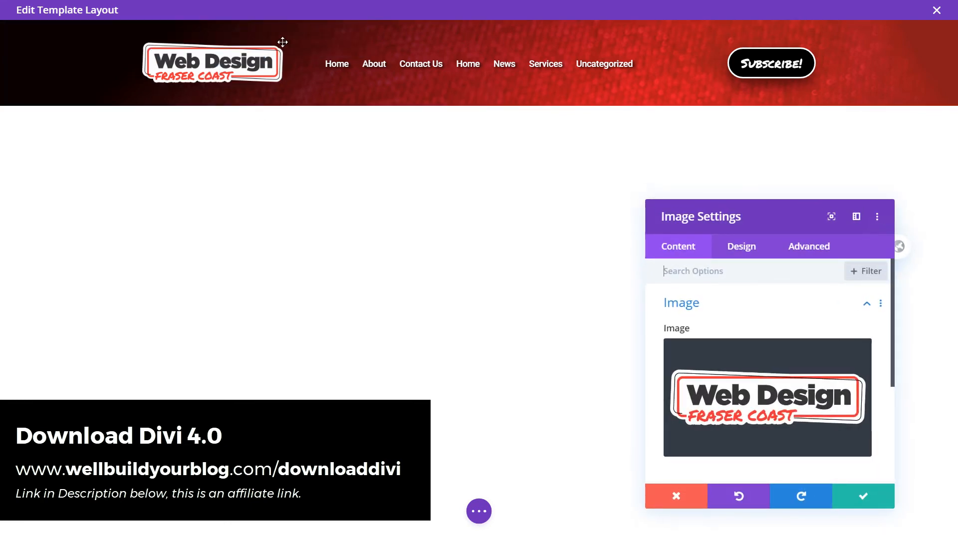
left_click(740, 246)
left_click_drag(895, 296, 894, 367)
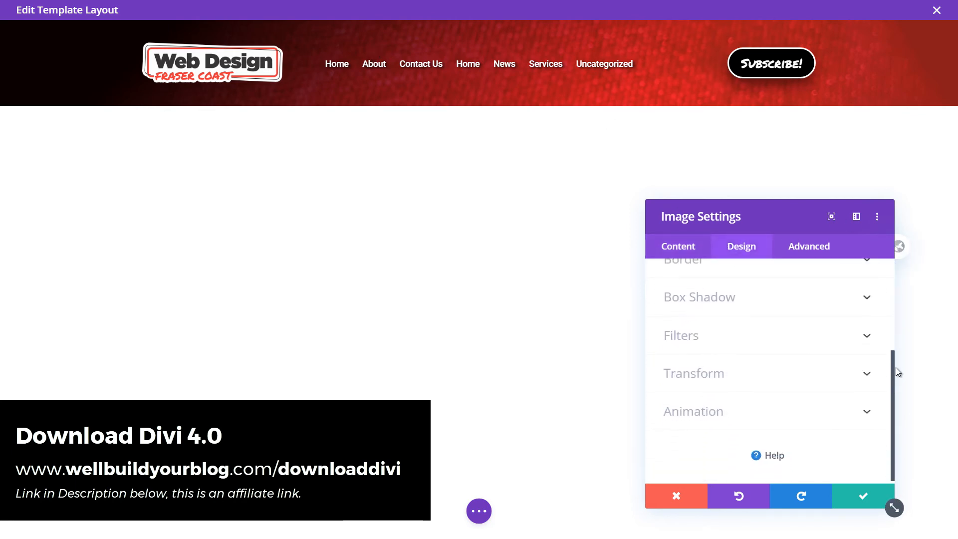
left_click(765, 367)
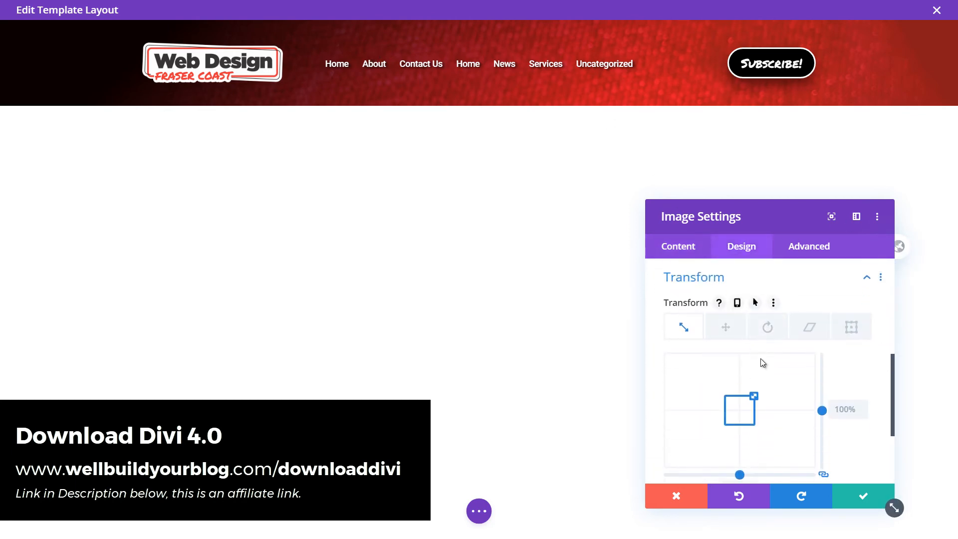
scroll(760, 355, "down", 1)
scroll(760, 356, "up", 1)
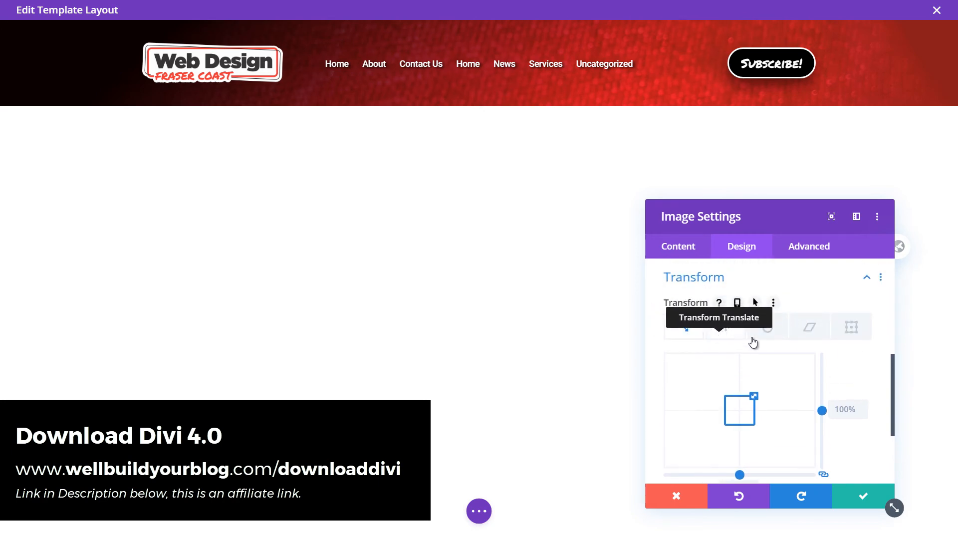
left_click(807, 327)
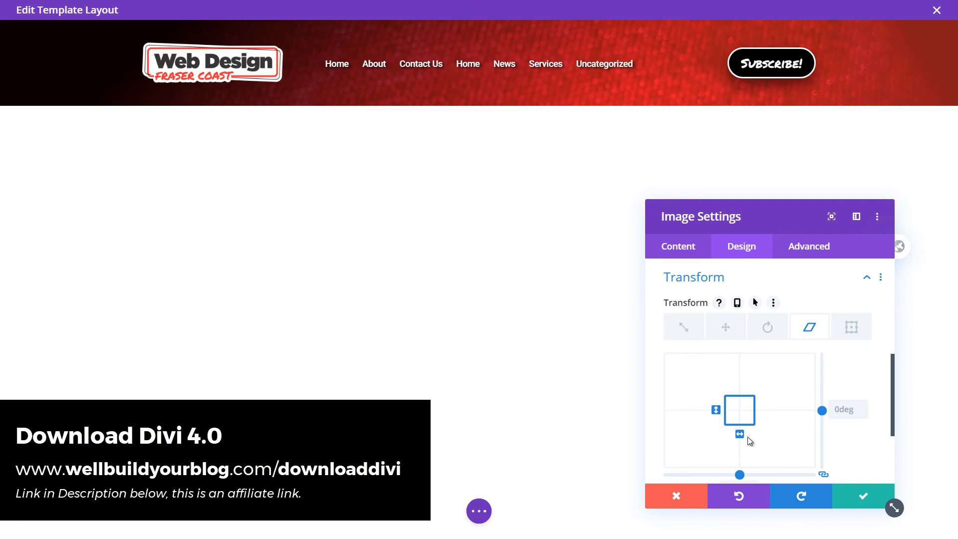
mouse_move(739, 434)
left_mouse_down()
mouse_move(729, 435)
mouse_move(740, 432)
mouse_move(717, 412)
mouse_move(714, 420)
mouse_move(717, 409)
mouse_move(734, 433)
left_mouse_up()
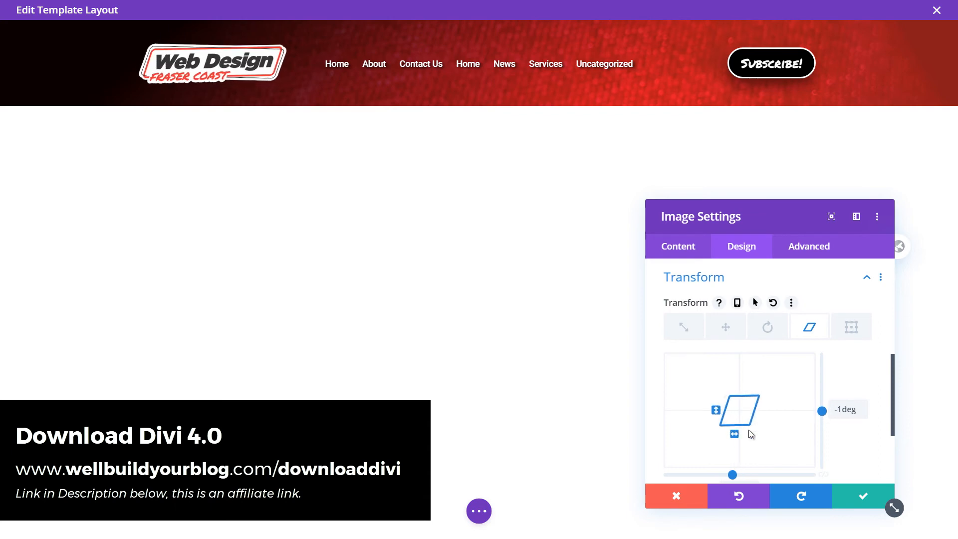
Step: Slightly reduce the logo image's horizontal skew
left_click_drag(735, 433, 737, 433)
scroll(723, 364, "down", 2)
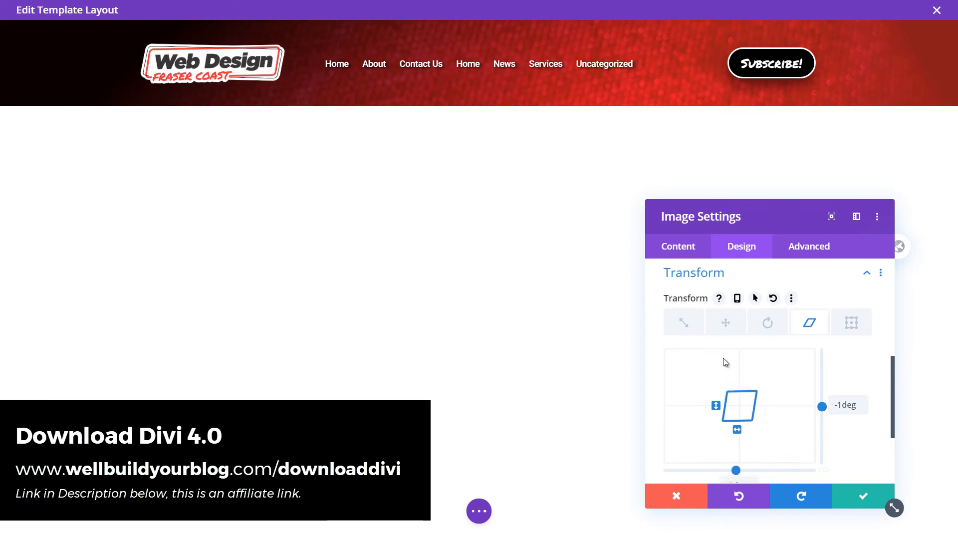
Step: Give the logo image a Slide animation with 8% intensity and save the image settings
left_click(771, 439)
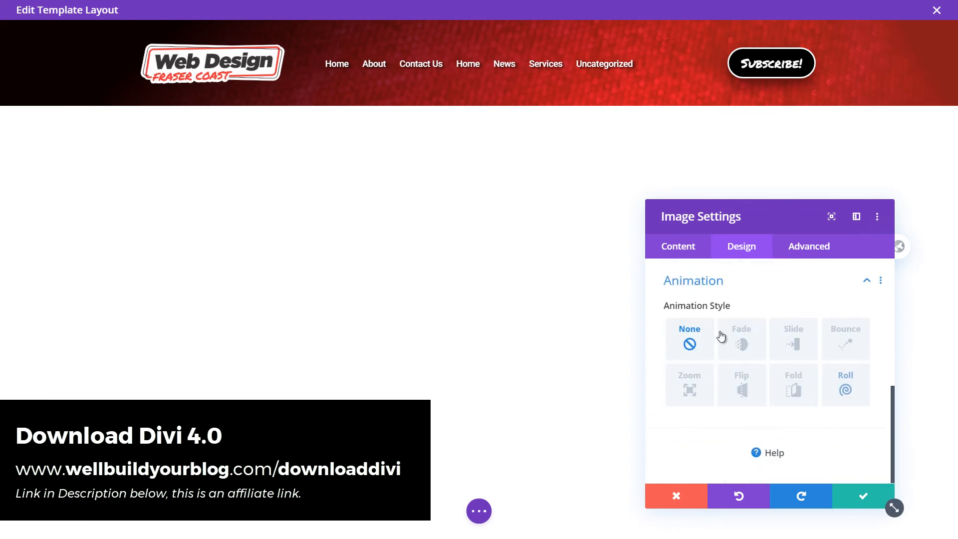
left_click(794, 341)
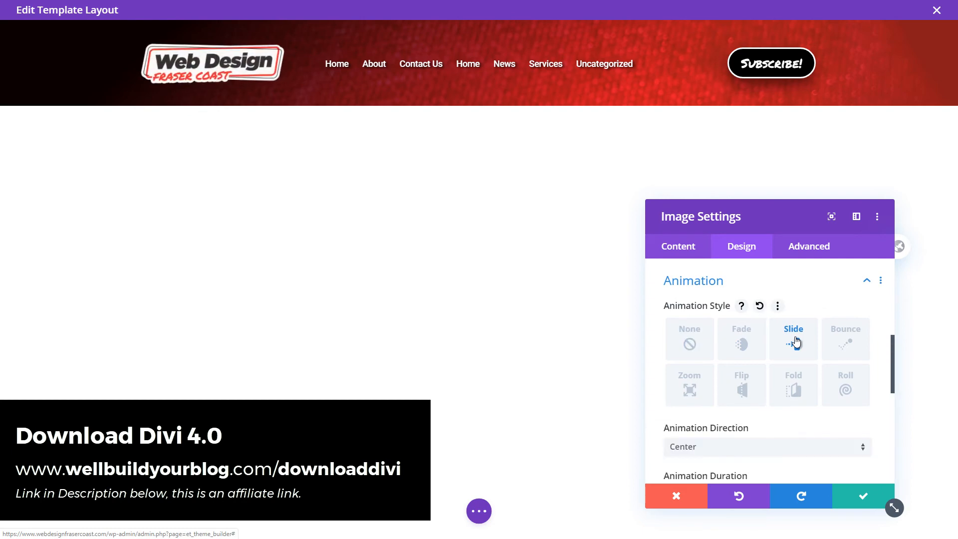
left_click(751, 373)
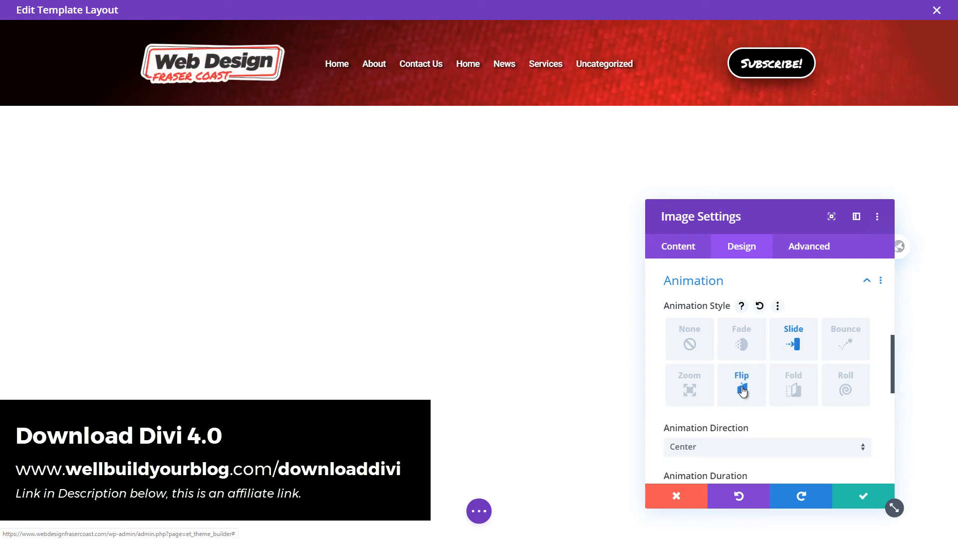
left_click(742, 339)
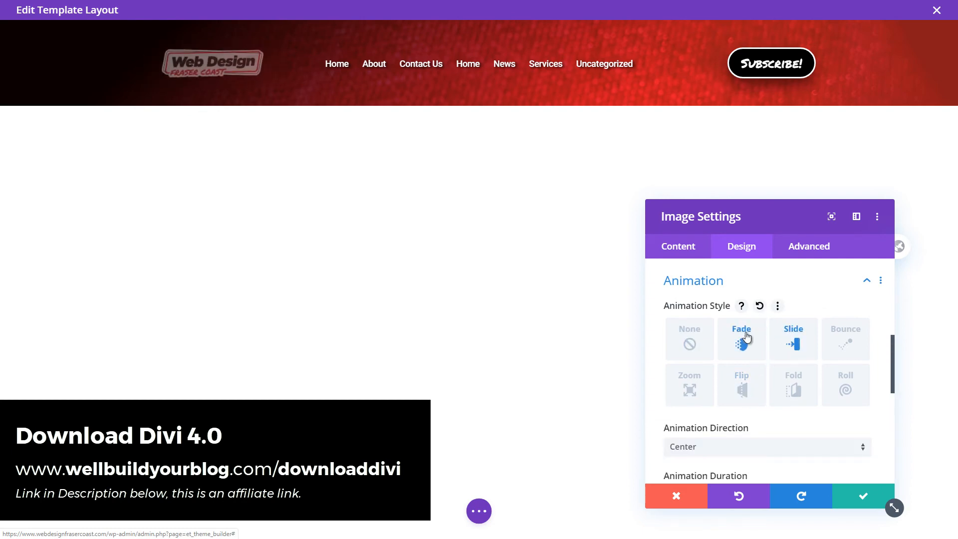
scroll(743, 357, "down", 2)
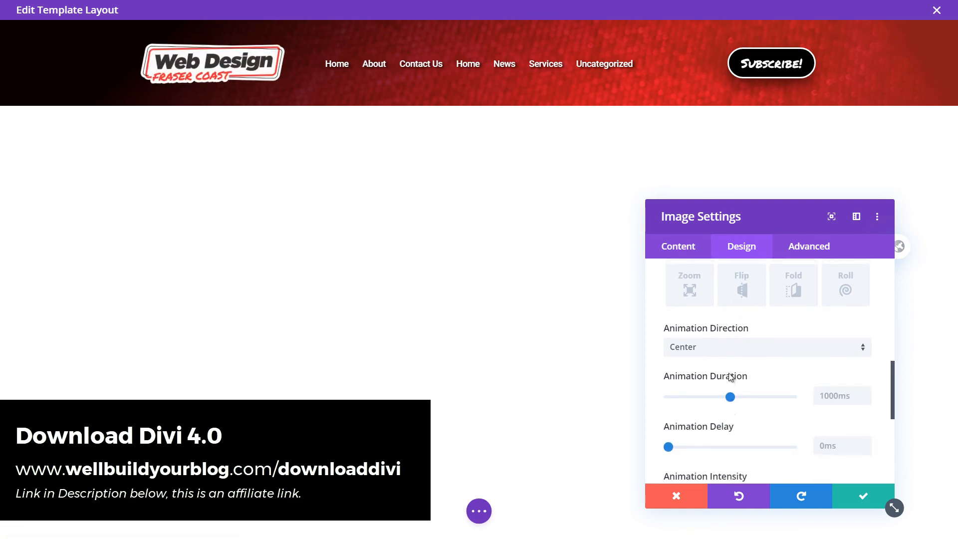
scroll(731, 377, "down", 1)
left_click_drag(720, 447, 679, 451)
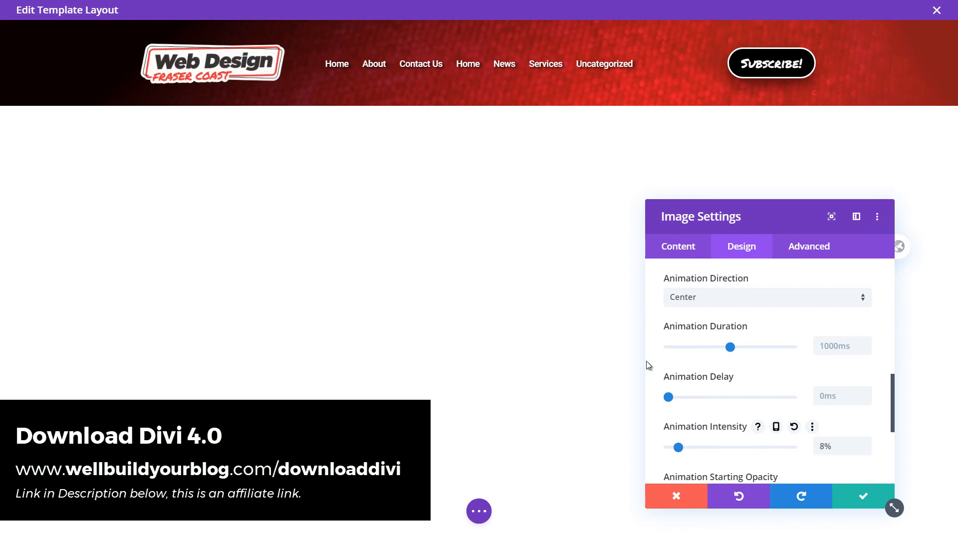
left_click(862, 495)
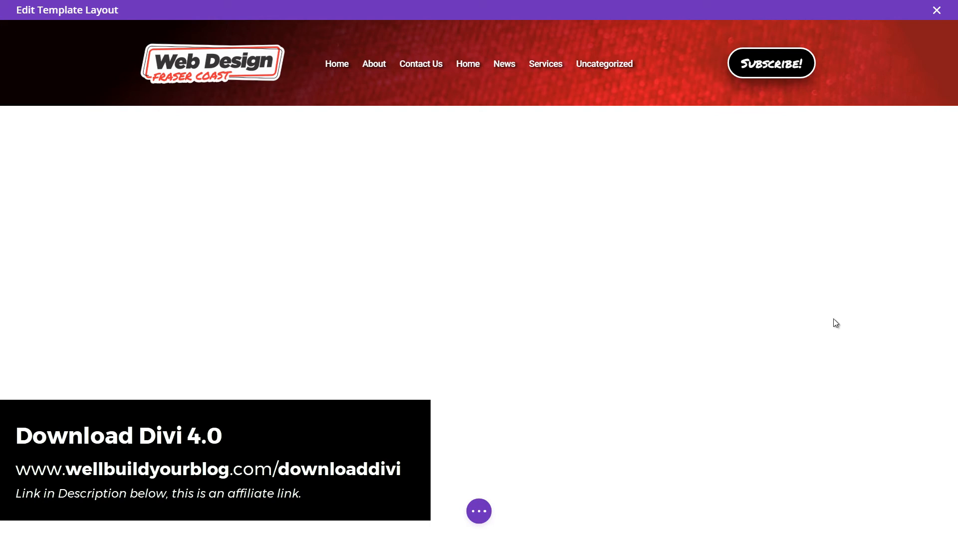
Step: Slightly increase the header section's top and bottom padding by eye and save the layout
left_click(479, 510)
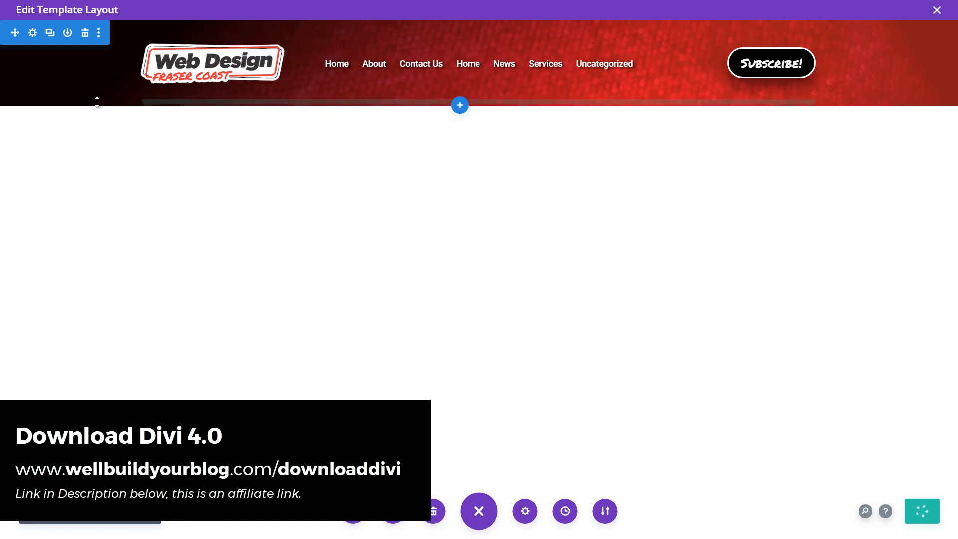
left_click_drag(101, 117, 101, 143)
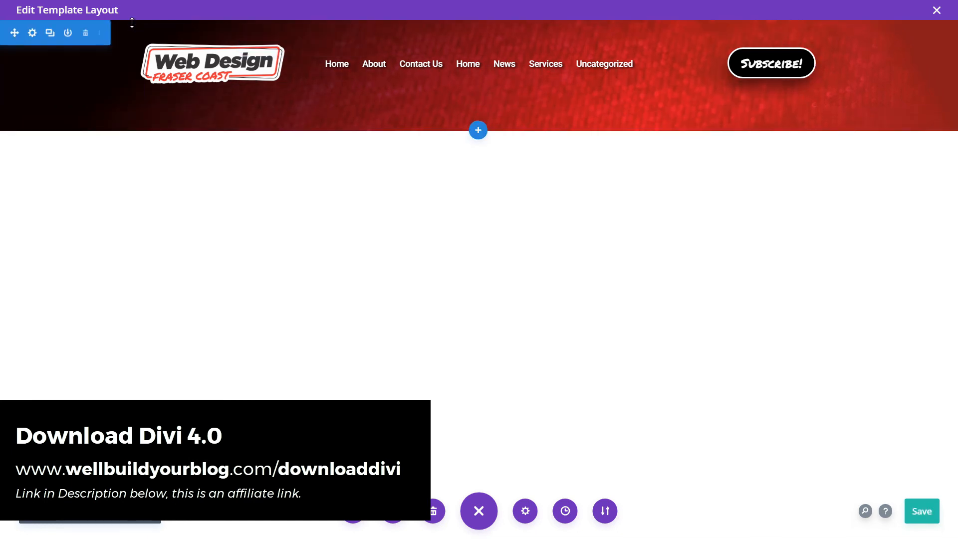
mouse_move(133, 21)
left_mouse_down()
mouse_move(133, 10)
mouse_move(129, 43)
mouse_move(128, 7)
left_mouse_up()
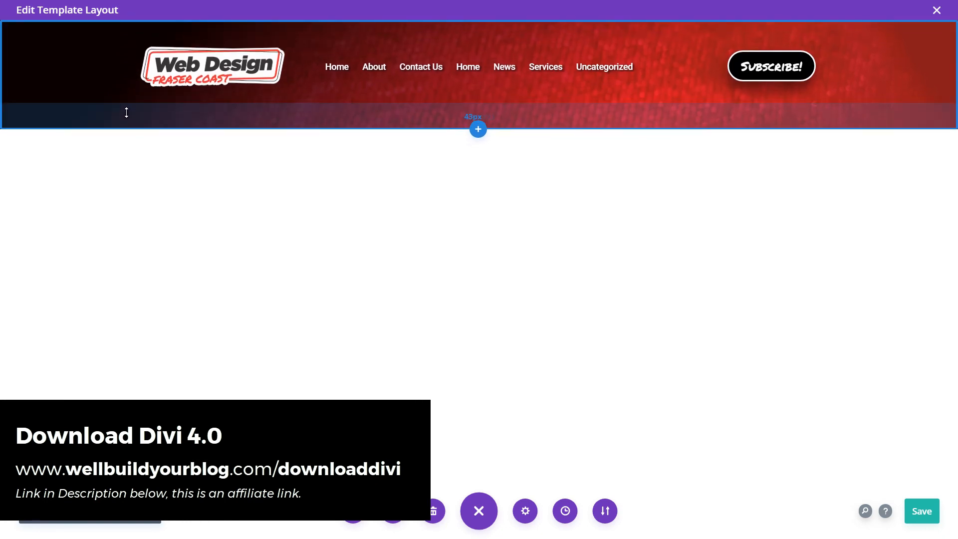
mouse_move(126, 113)
left_mouse_down()
mouse_move(126, 105)
mouse_move(119, 134)
mouse_move(136, 101)
left_mouse_up()
key("ctrl+s")
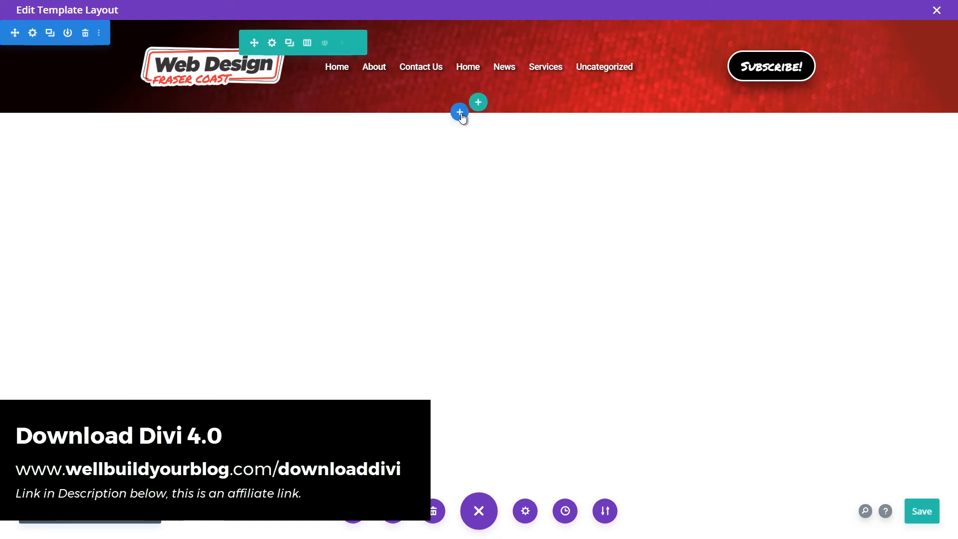
Step: Insert a regular section below the header with a single-column row containing a Text module
left_click(459, 112)
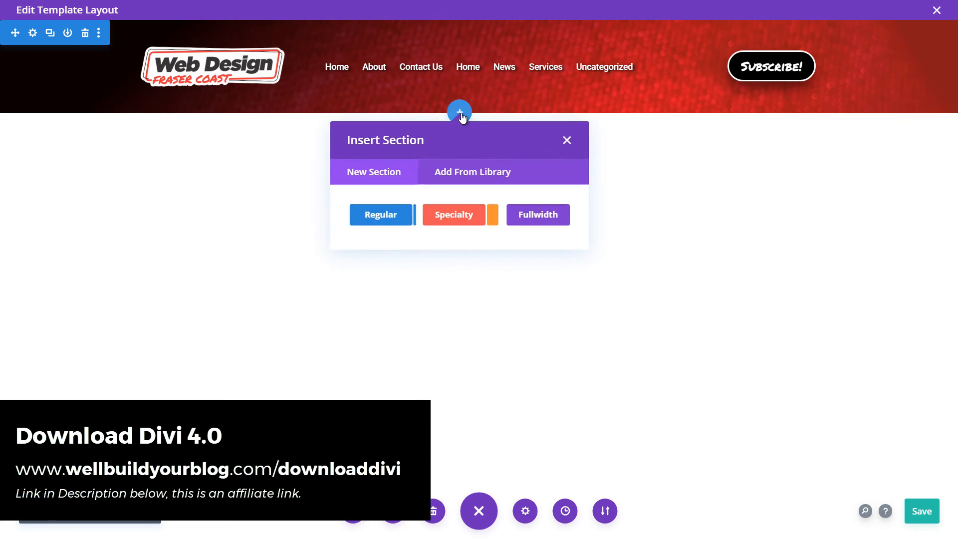
left_click(372, 212)
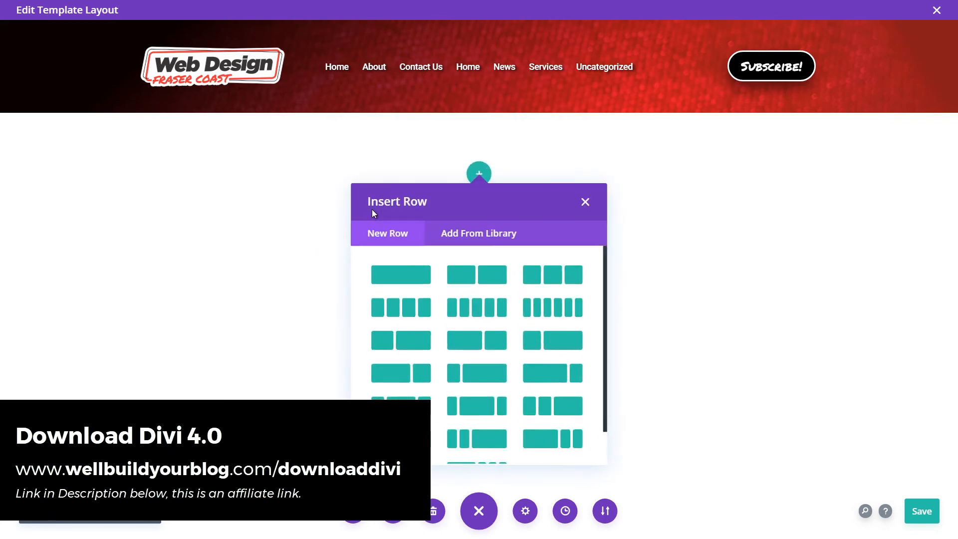
left_click(420, 277)
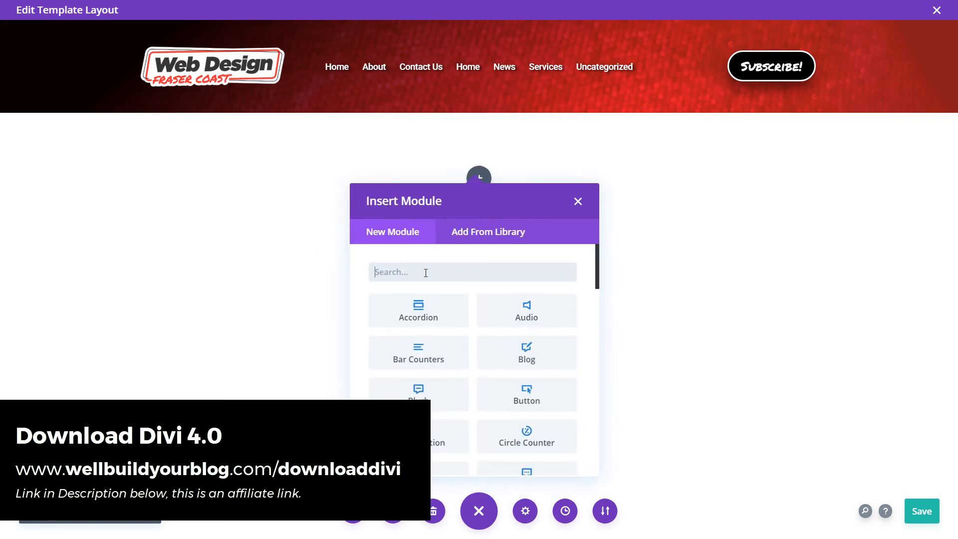
scroll(455, 295, "down", 5)
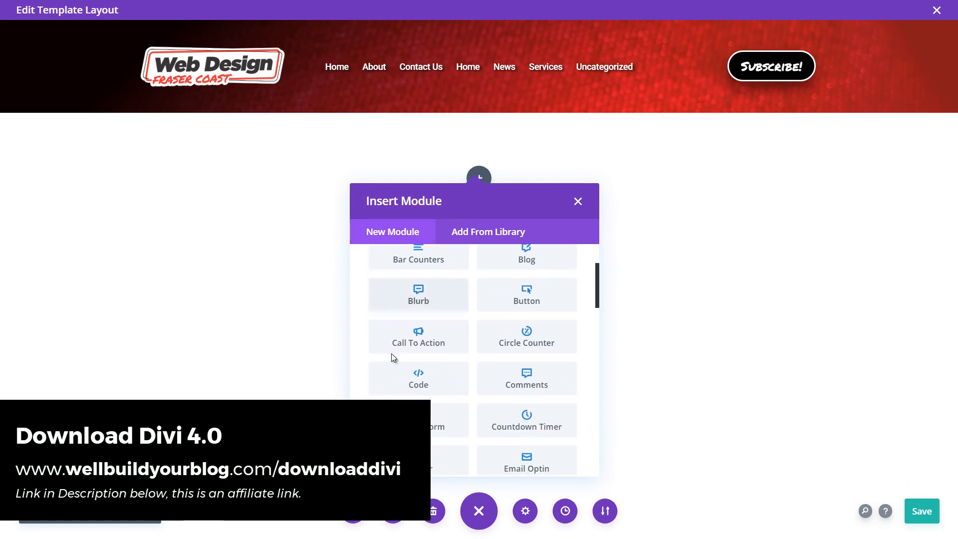
scroll(519, 329, "down", 13)
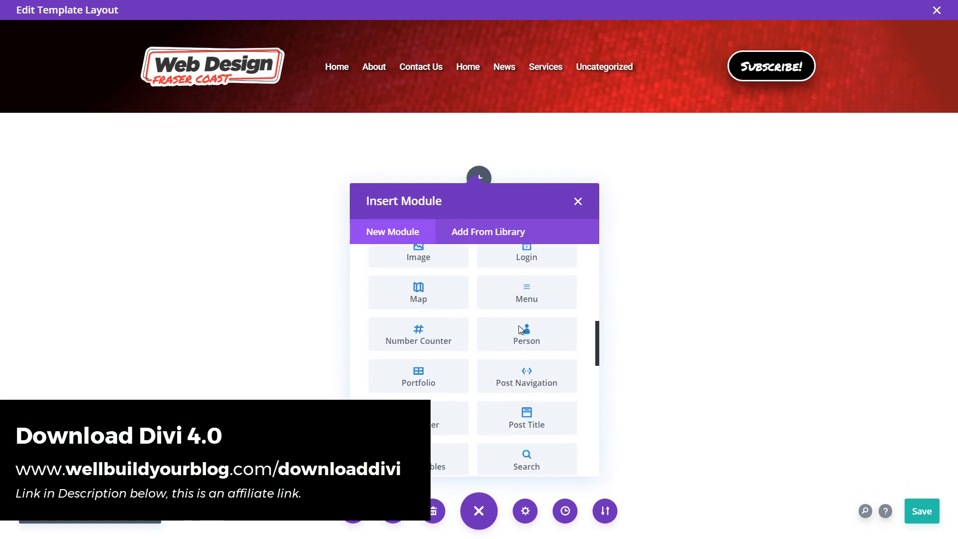
scroll(480, 401, "down", 4)
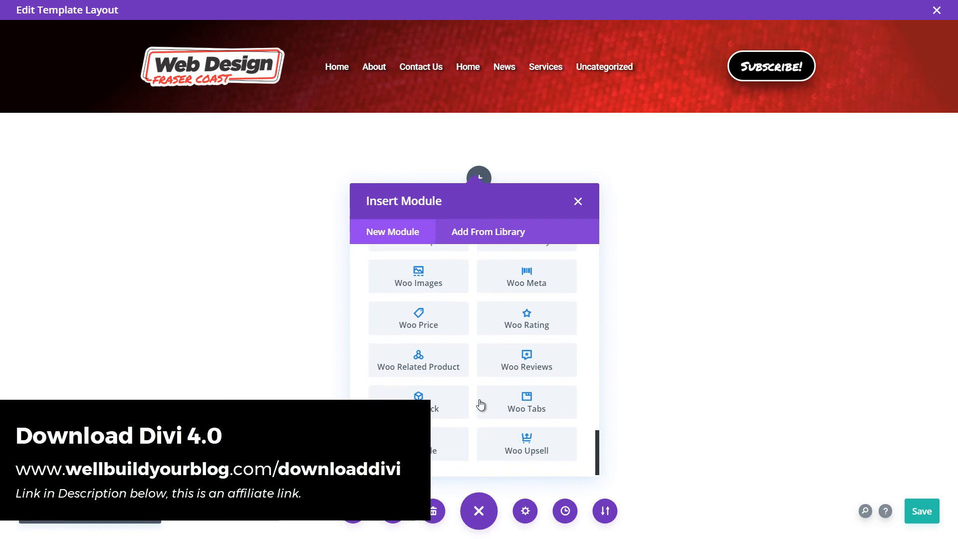
scroll(480, 403, "up", 3)
scroll(480, 403, "up", 3)
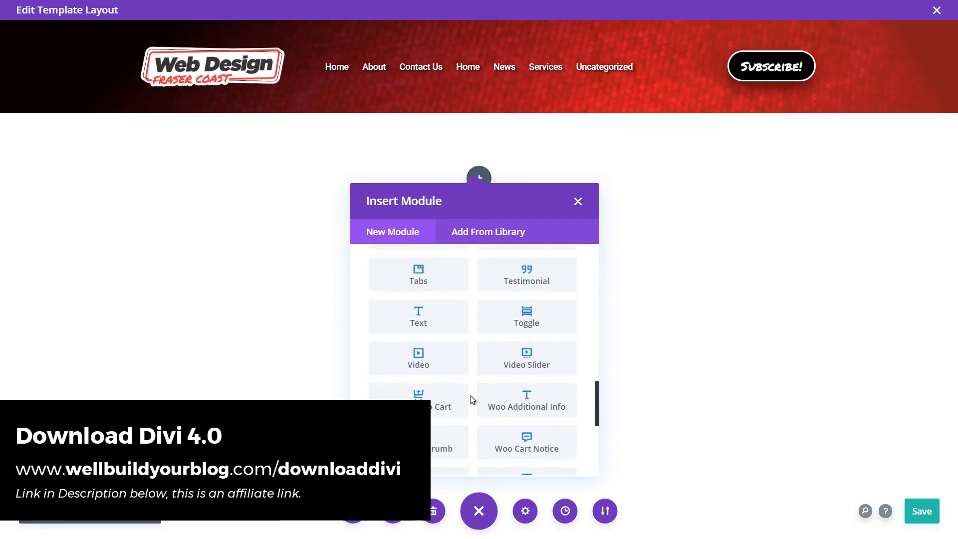
left_click(420, 315)
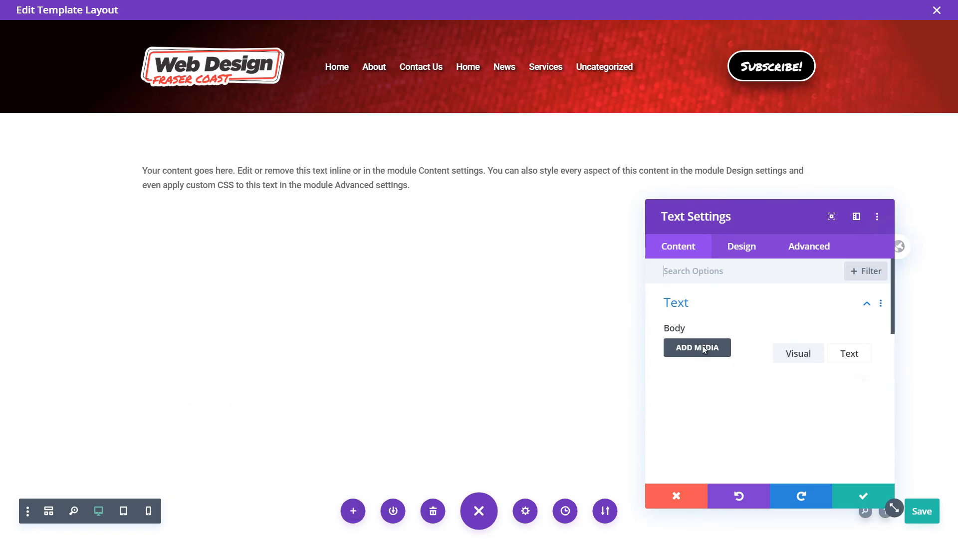
Step: Replace the text module's placeholder body with "Welcome to Web Deisgn Fraser Coast" and save the module
scroll(762, 357, "down", 2)
key("ctrl+a")
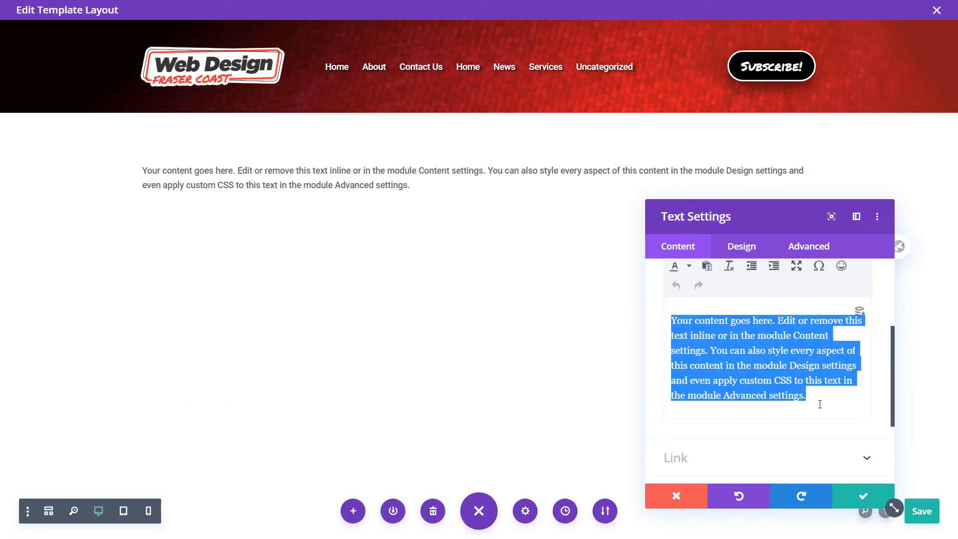
type("Welcome to Web Deis")
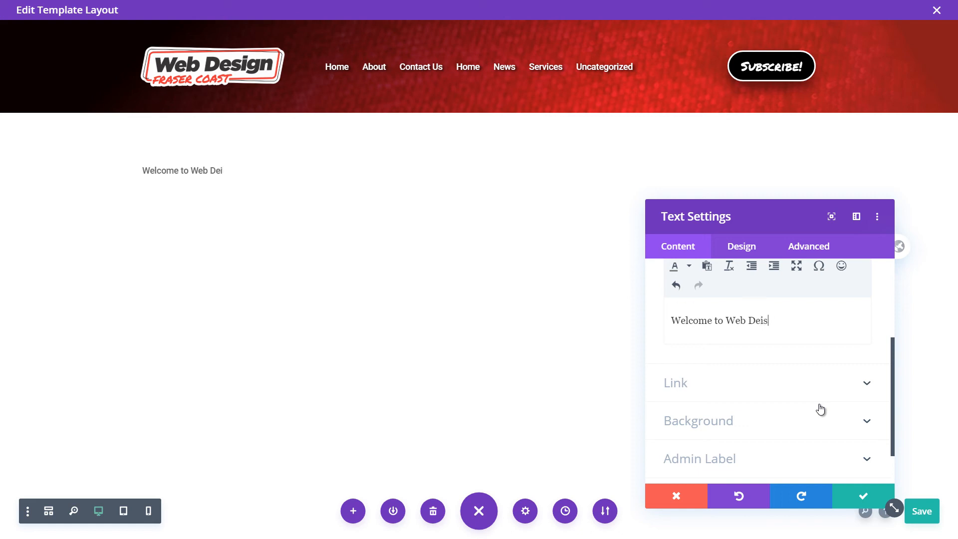
type("er Coast")
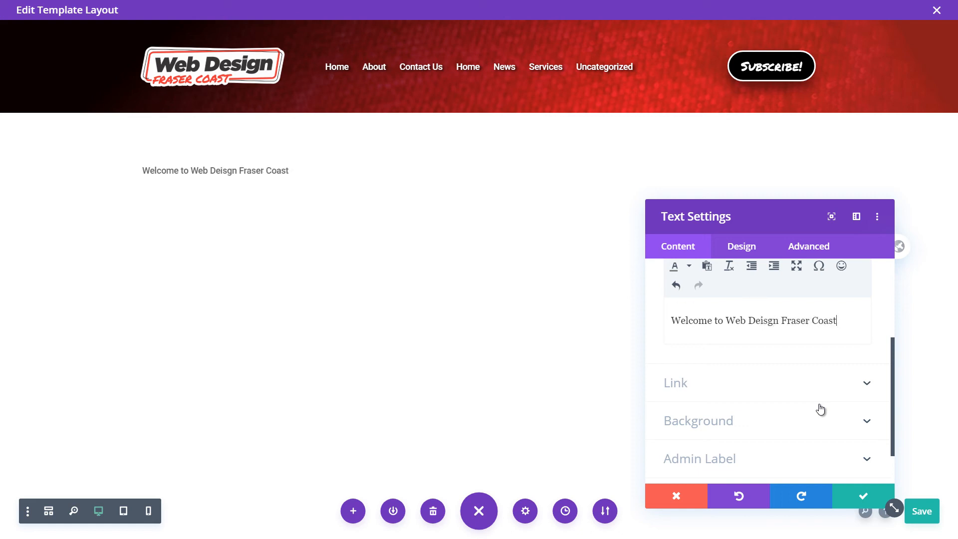
left_click(878, 486)
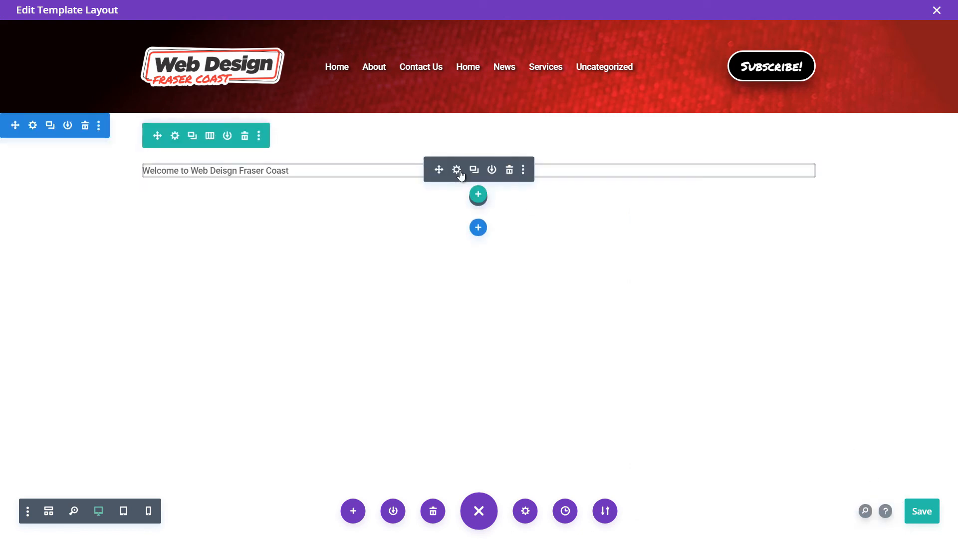
Step: Set the welcome text's color to white in its text design options and close the settings
left_click(457, 170)
left_click(725, 244)
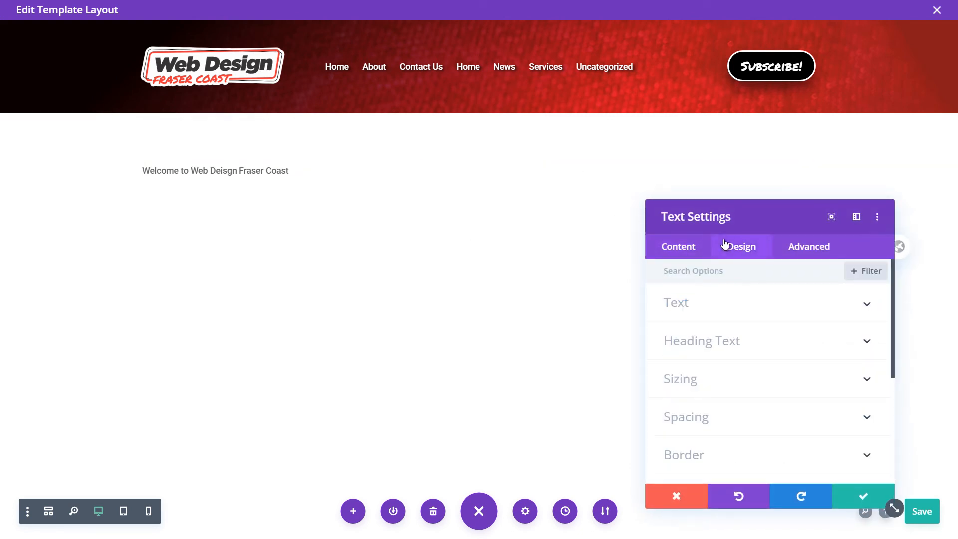
left_click(696, 313)
scroll(707, 383, "down", 2)
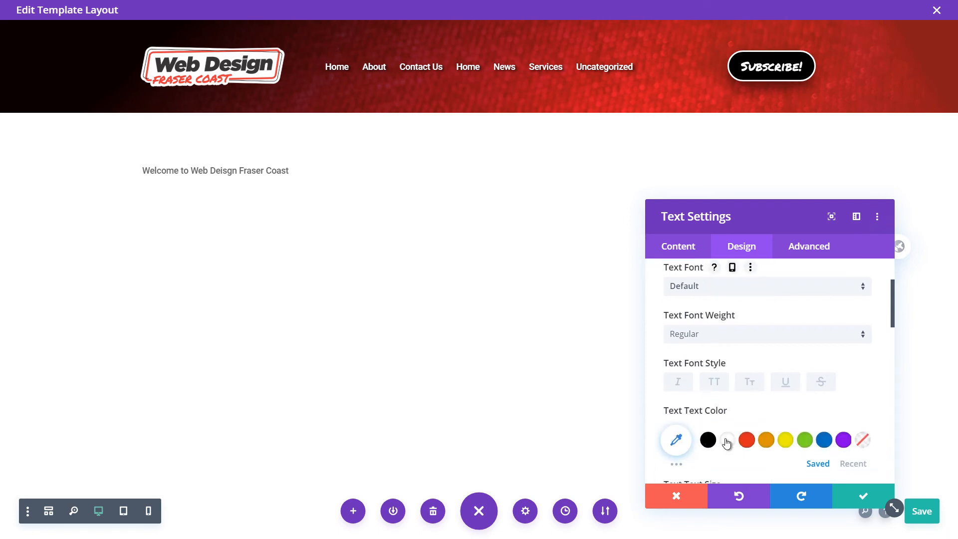
scroll(726, 442, "down", 2)
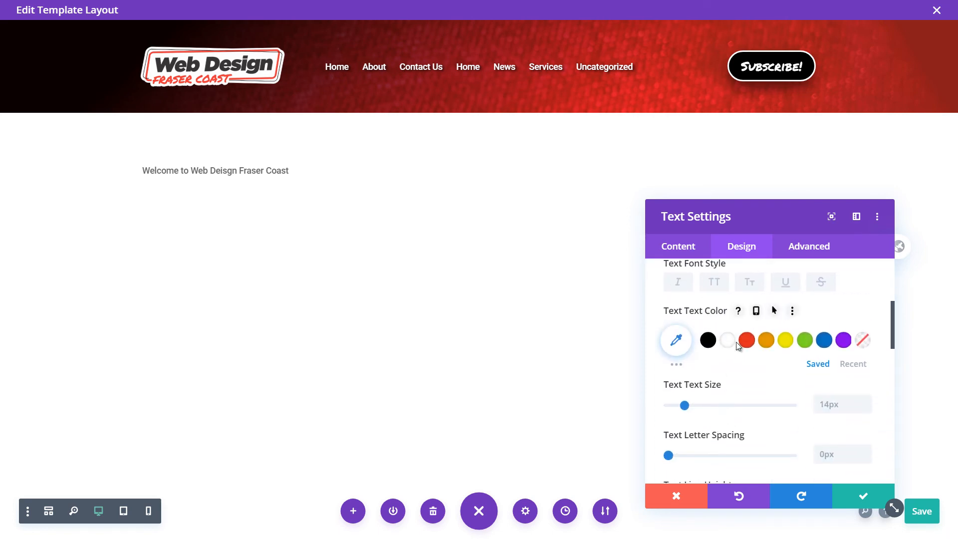
left_click(728, 341)
left_click(550, 353)
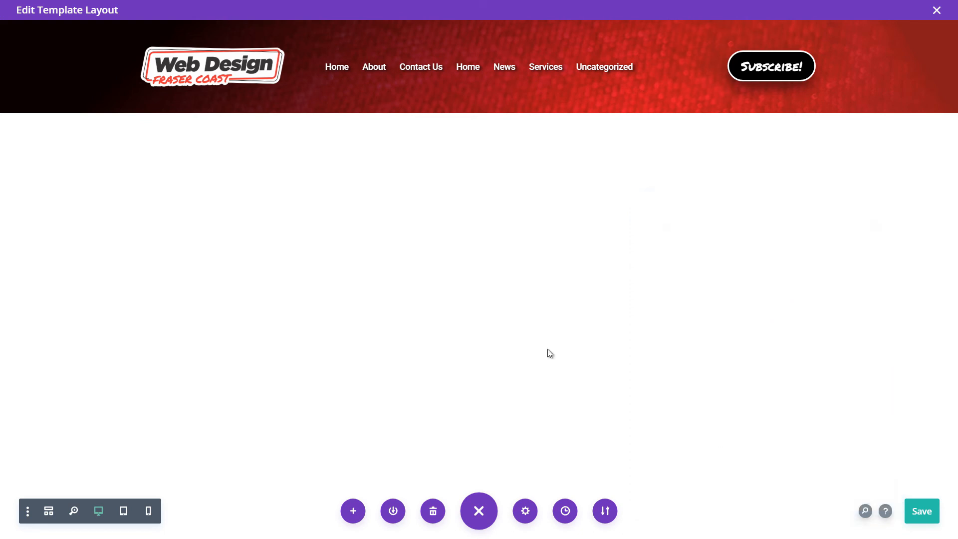
Step: Add a background gradient to the new welcome section and set its first color to near-black
left_click(34, 125)
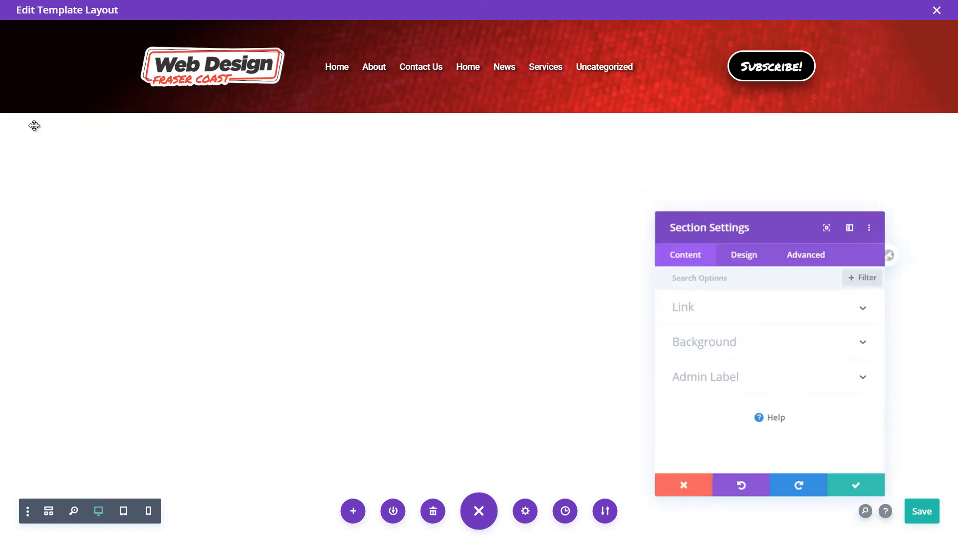
left_click(705, 342)
scroll(713, 379, "down", 2)
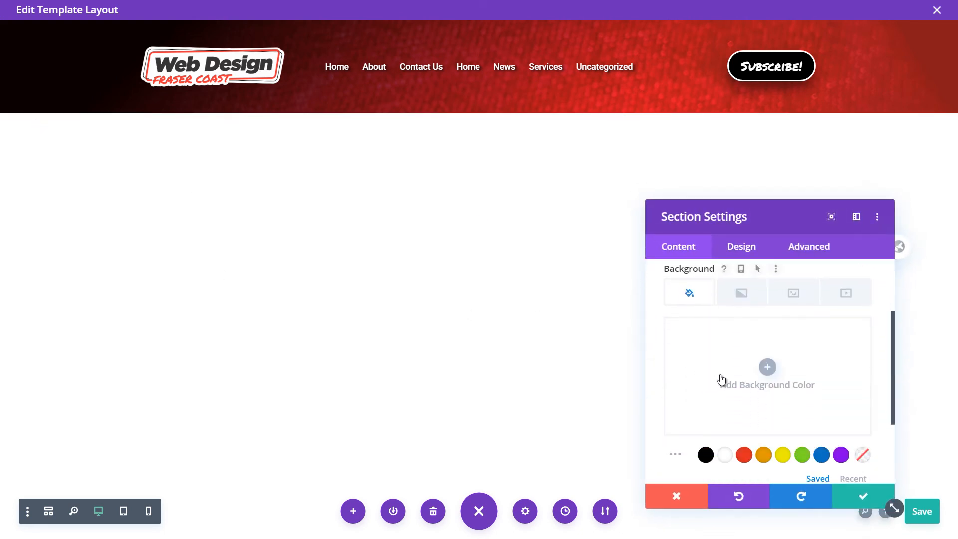
left_click(743, 279)
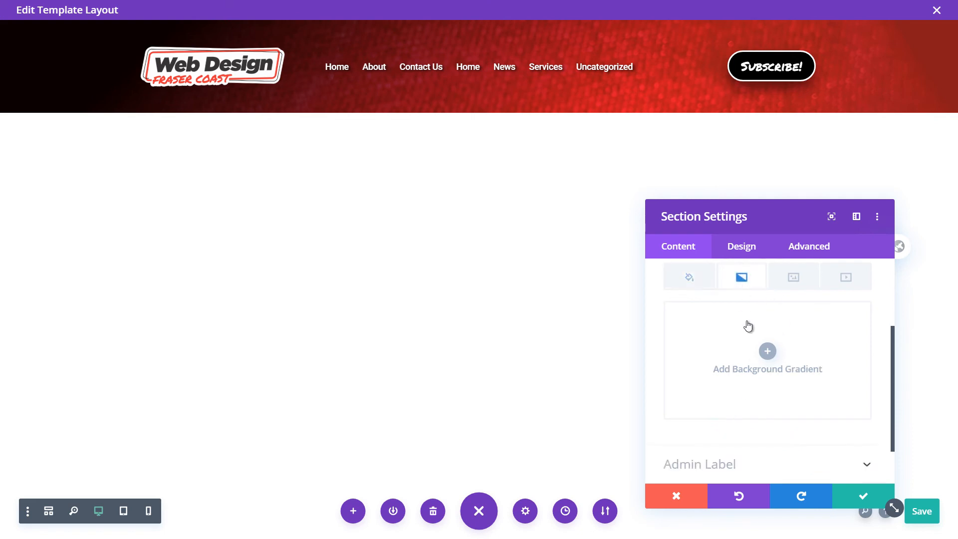
left_click(767, 351)
left_click(673, 444)
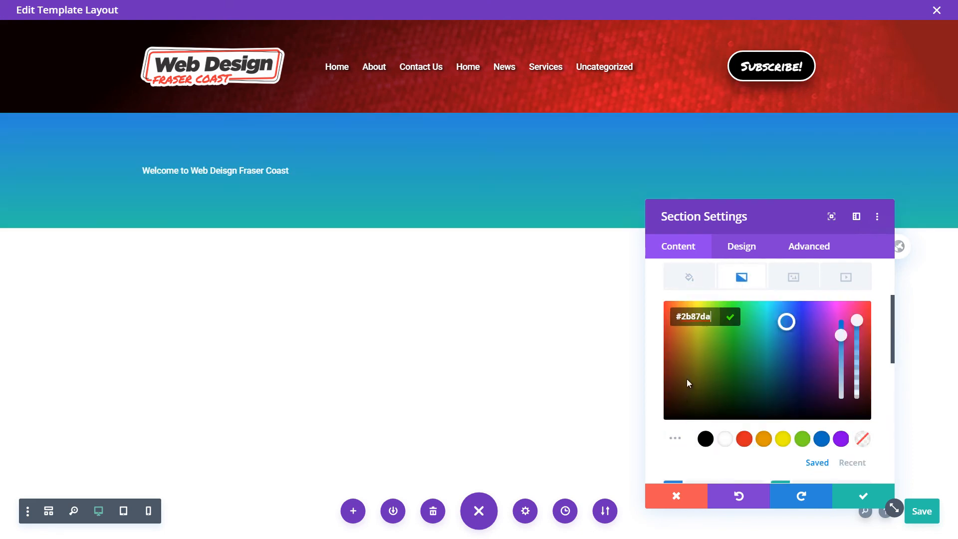
left_click_drag(686, 382, 651, 423)
left_click(650, 424)
Step: Set the gradient's second color to dark gray and its direction to 272deg
left_click(826, 442)
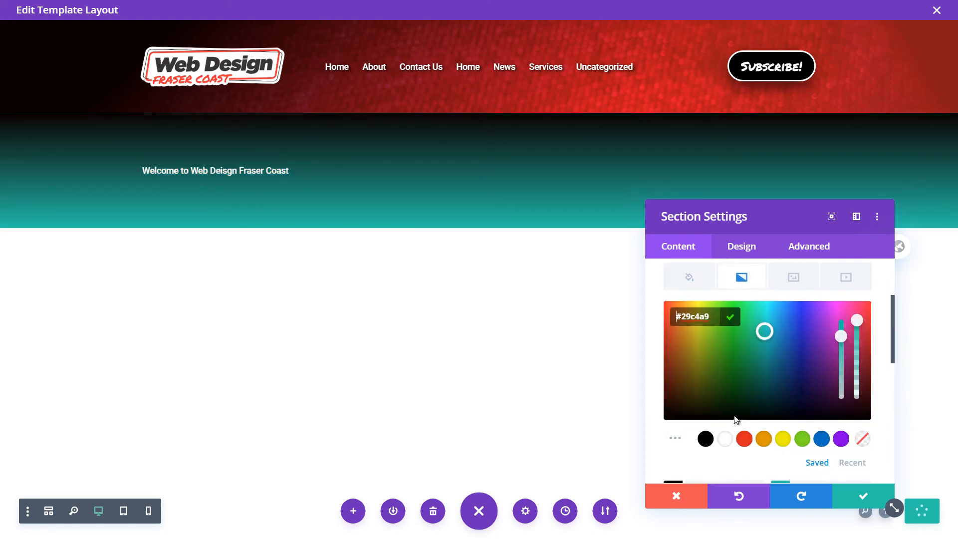
left_click_drag(704, 408, 683, 356)
left_click_drag(841, 337, 842, 417)
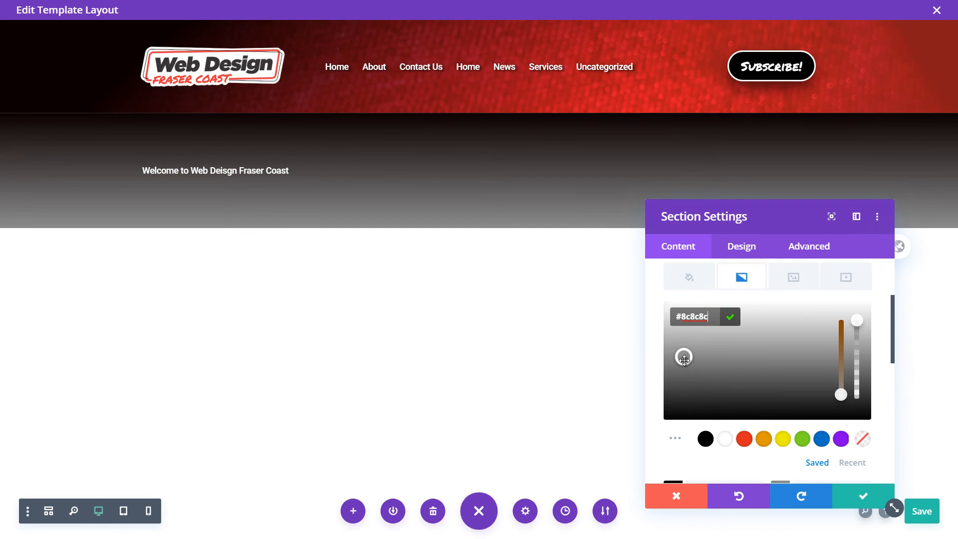
left_click_drag(683, 358, 762, 389)
scroll(698, 375, "down", 2)
scroll(708, 414, "down", 3)
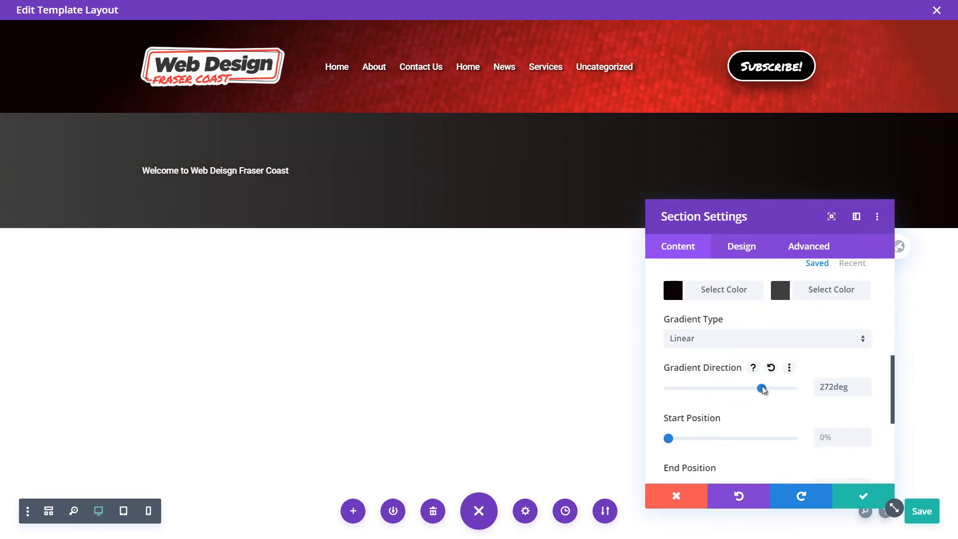
Step: Save the gradient section's settings and shrink the section's and its row's top and bottom padding into a thin strip
scroll(704, 381, "down", 1)
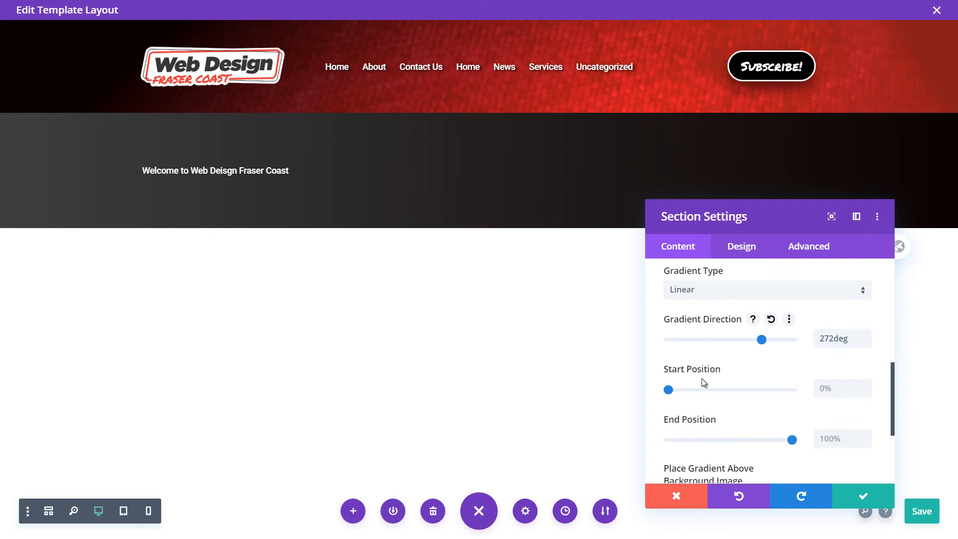
left_click(863, 496)
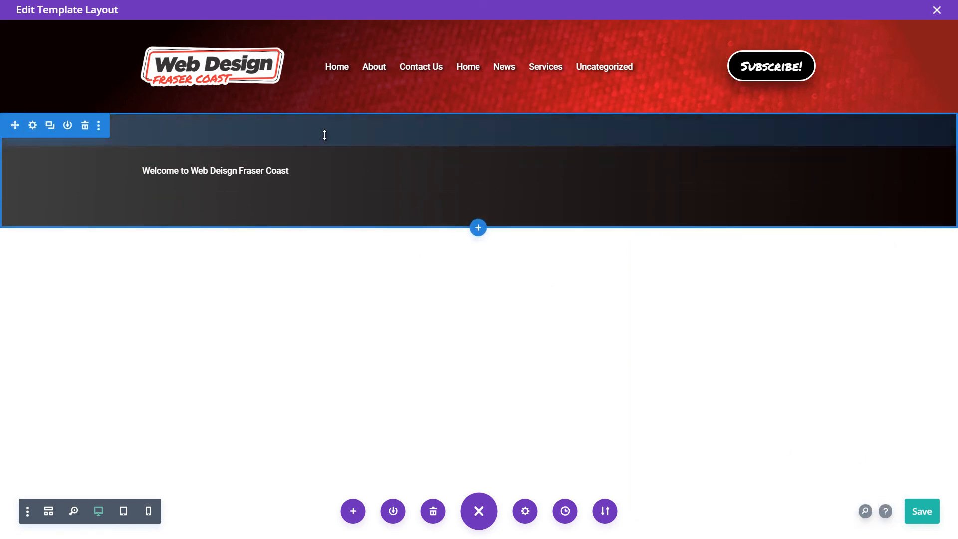
left_click_drag(323, 133, 321, 109)
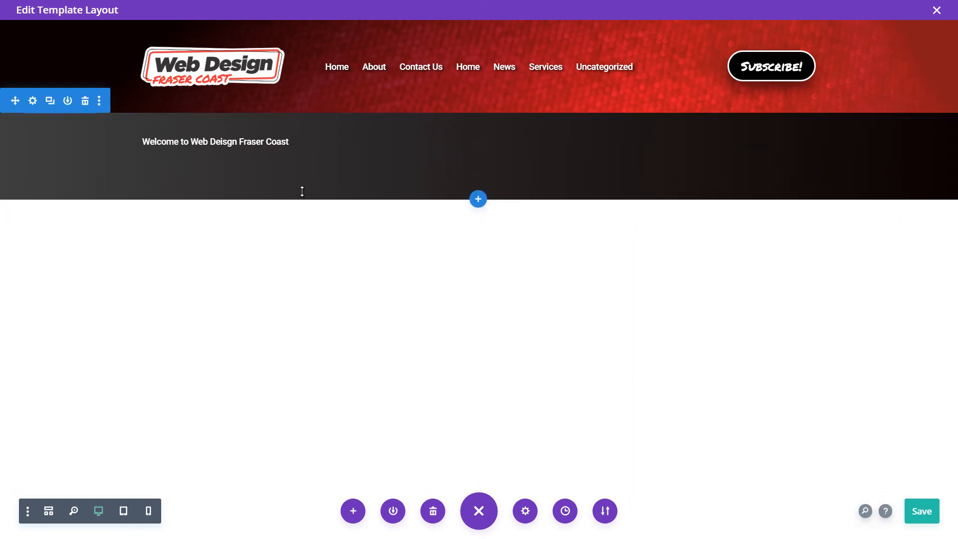
left_click_drag(302, 191, 305, 156)
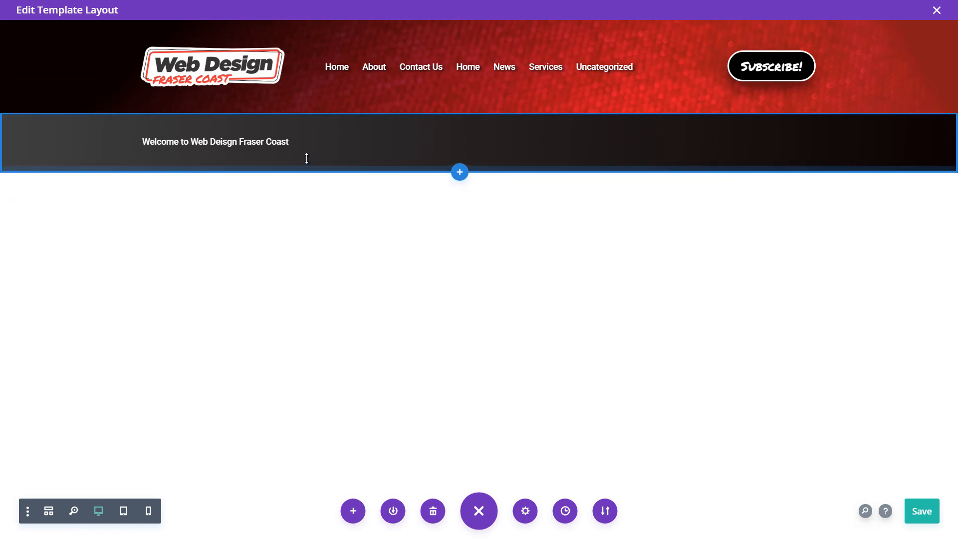
left_click_drag(262, 125, 268, 107)
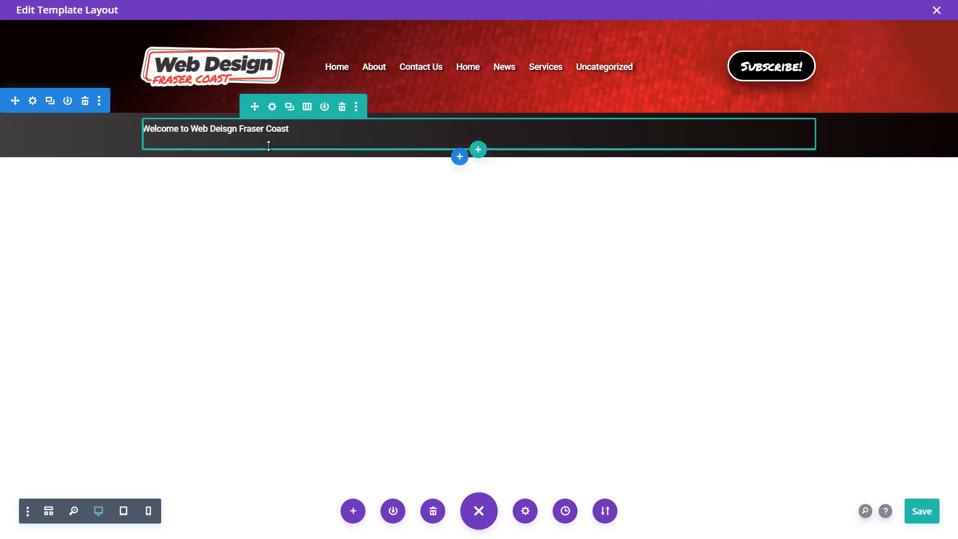
left_click_drag(269, 143, 275, 128)
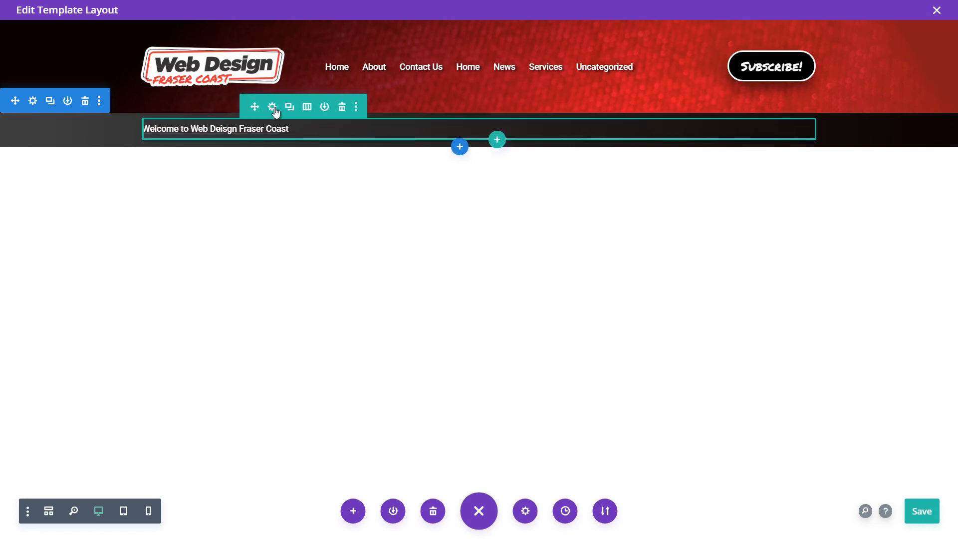
Step: Set the welcome row's top padding to 7px in its spacing options and save the row
left_click(274, 105)
left_click(740, 247)
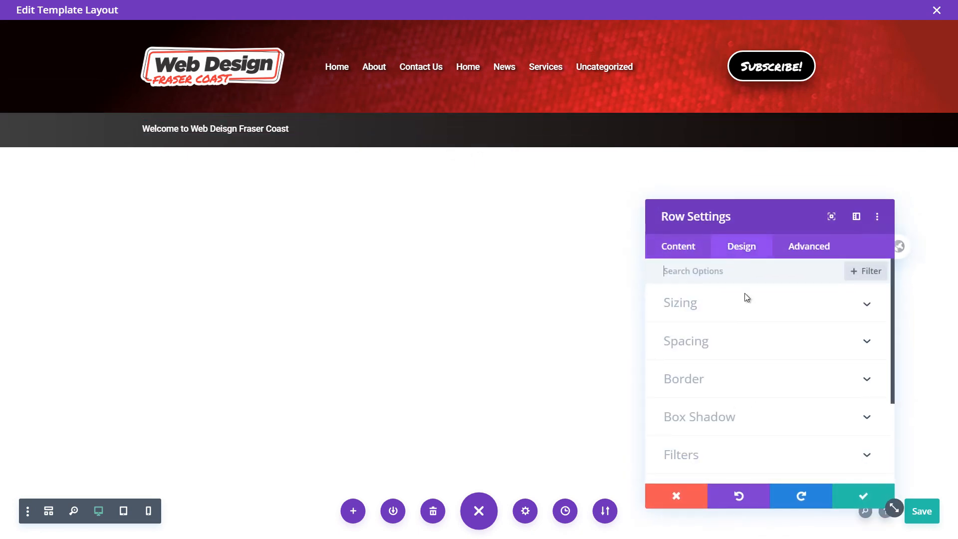
scroll(733, 347, "down", 1)
left_click(705, 293)
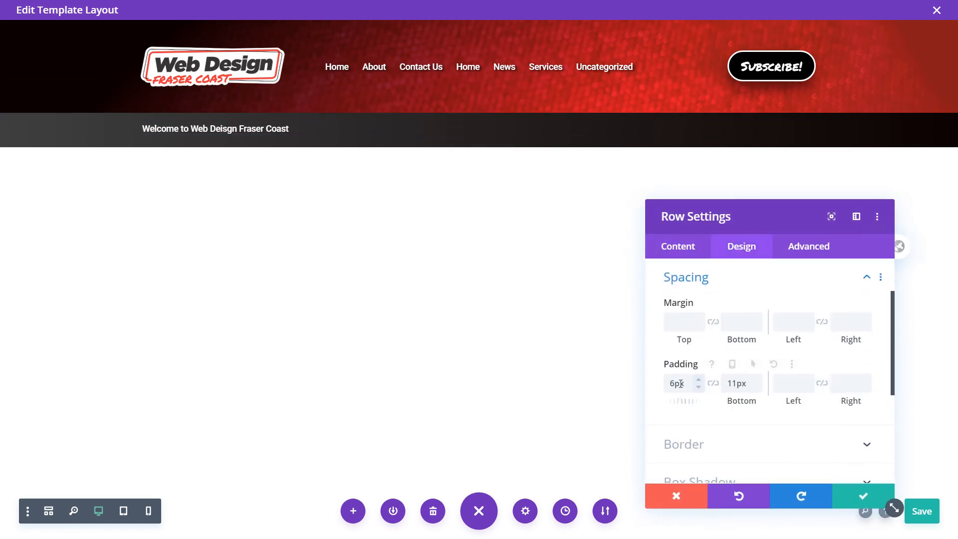
left_click(699, 378)
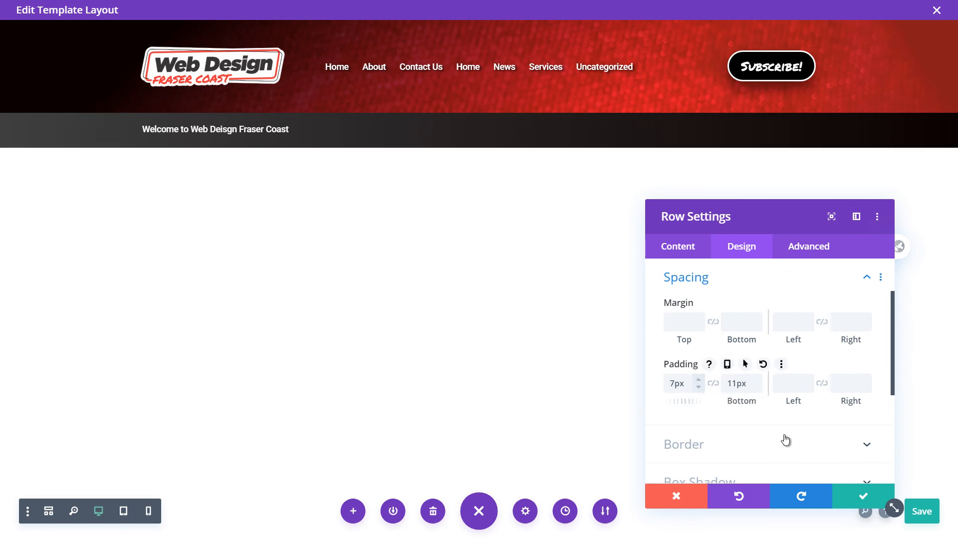
left_click(865, 496)
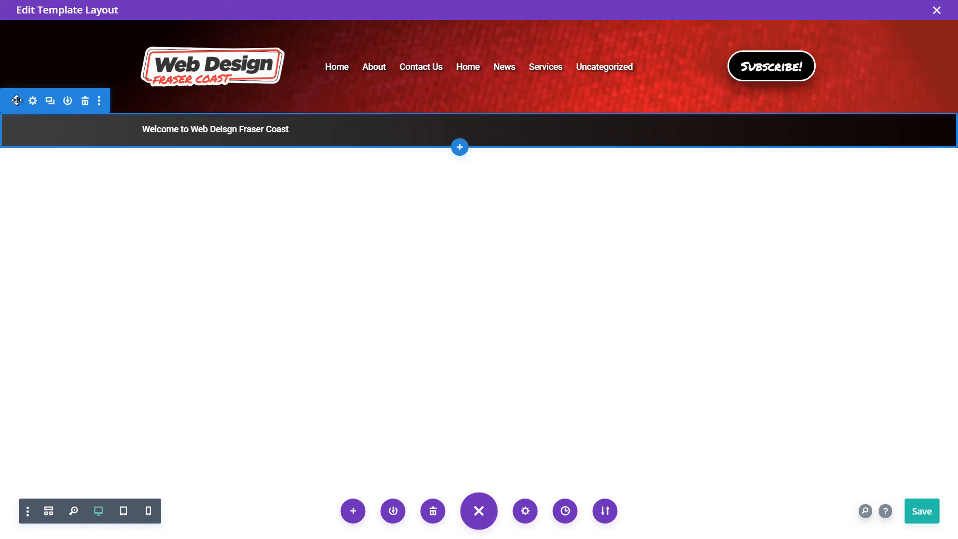
Step: Move the welcome section above the main header section and give its row two columns, the first wider than the second
left_click_drag(15, 101, 30, 35)
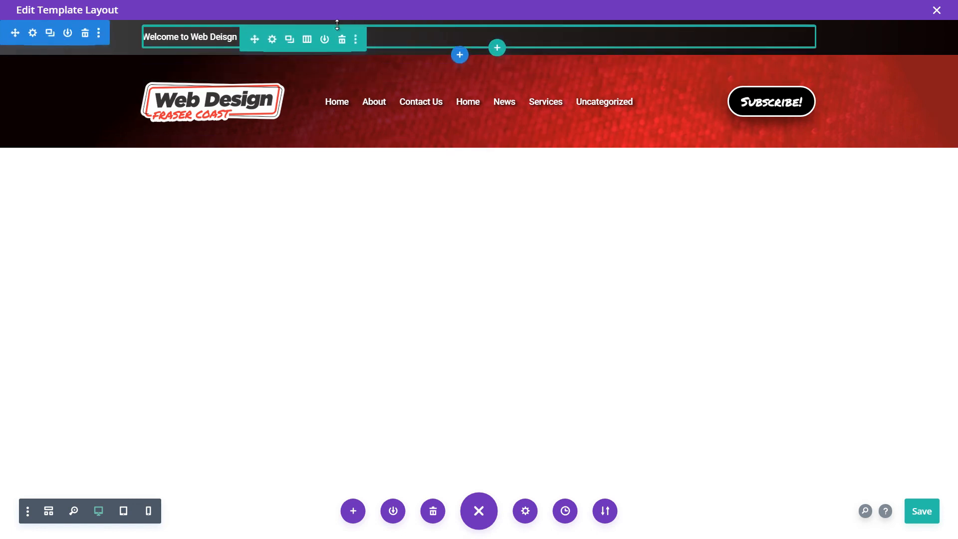
left_click(307, 39)
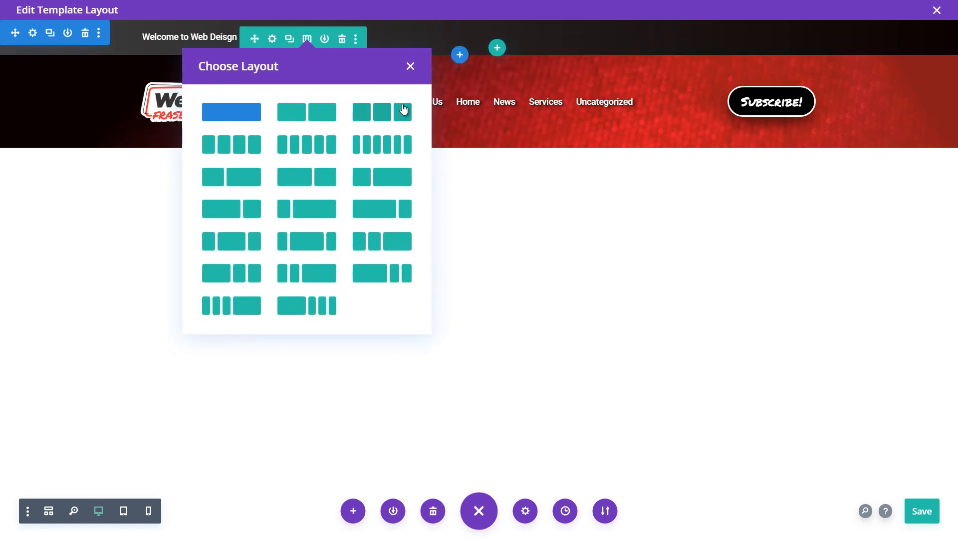
left_click(310, 184)
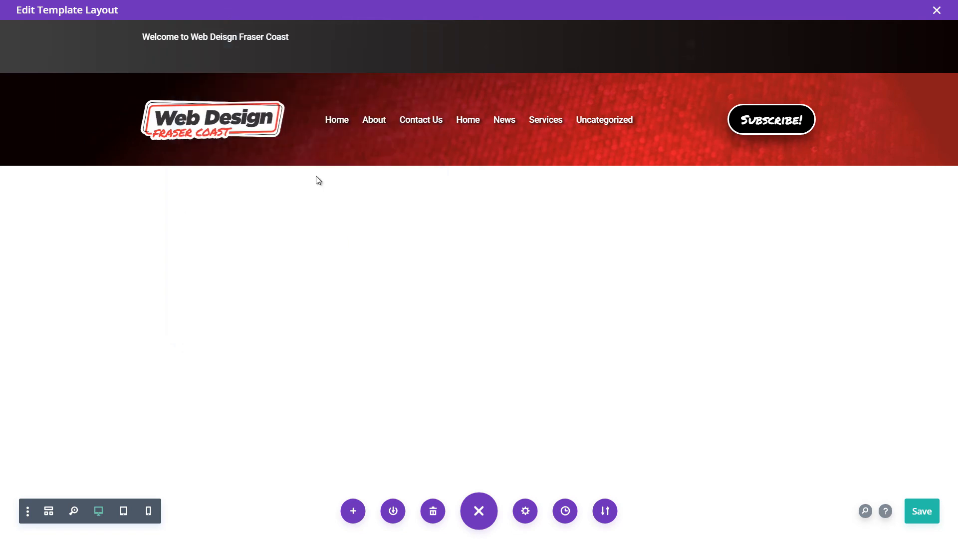
Step: Insert a Search module into the empty second column of the welcome row
left_click(692, 45)
scroll(641, 224, "down", 2)
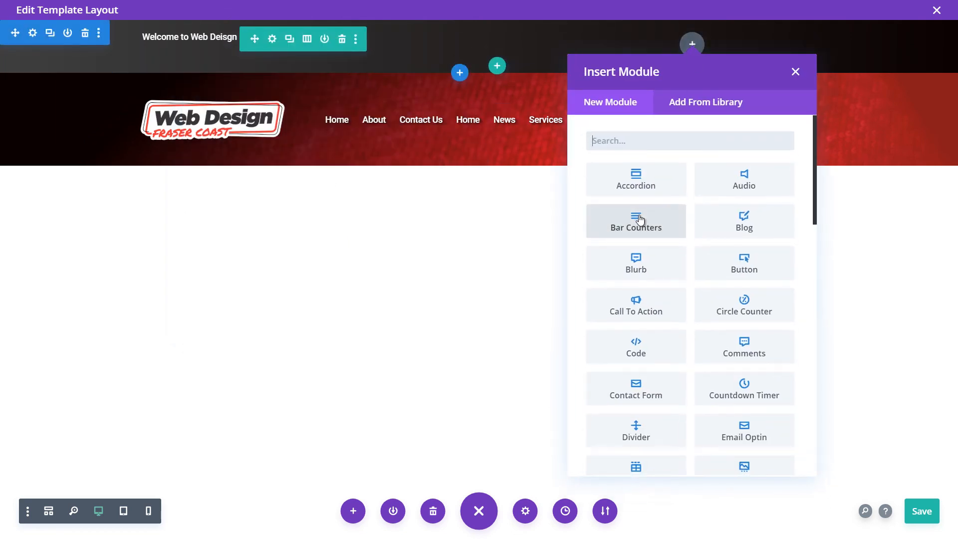
scroll(671, 325, "down", 5)
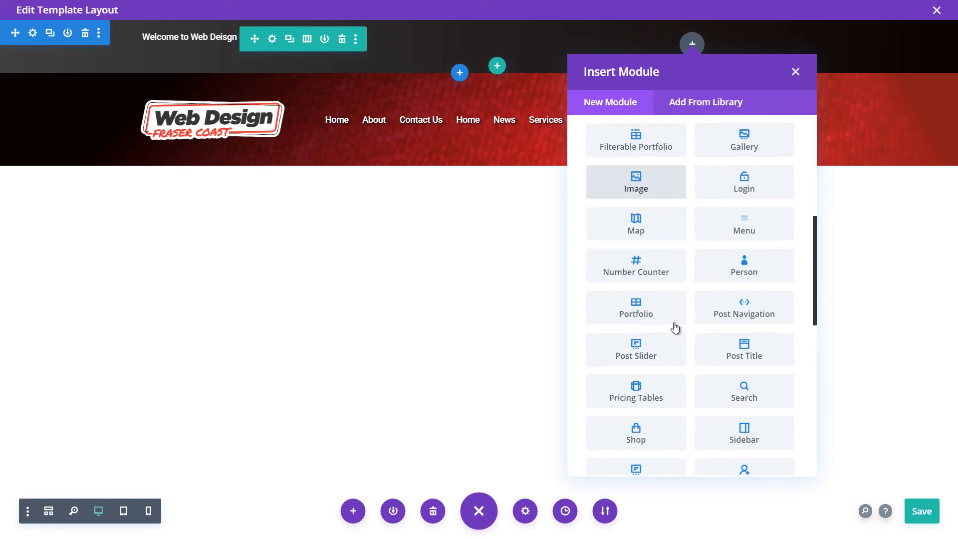
scroll(701, 453, "down", 4)
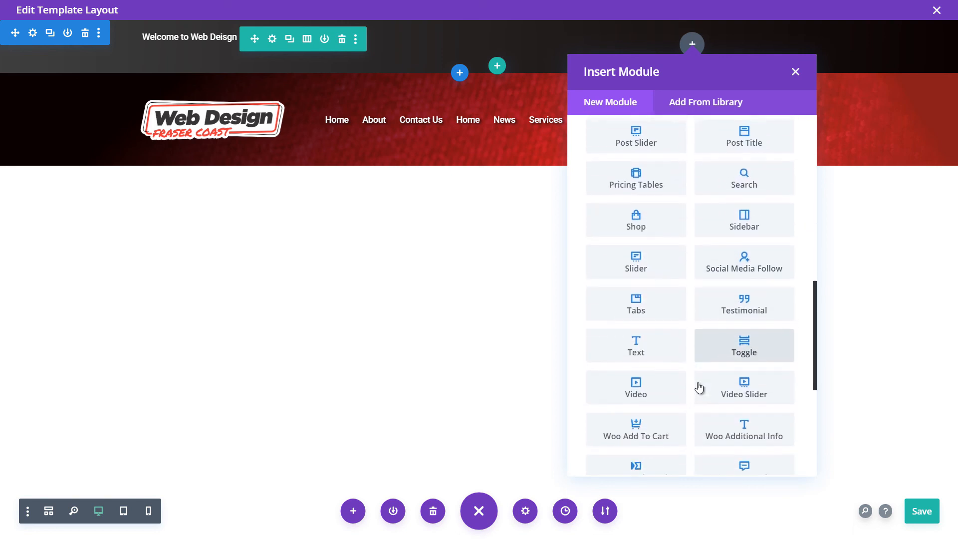
left_click(738, 179)
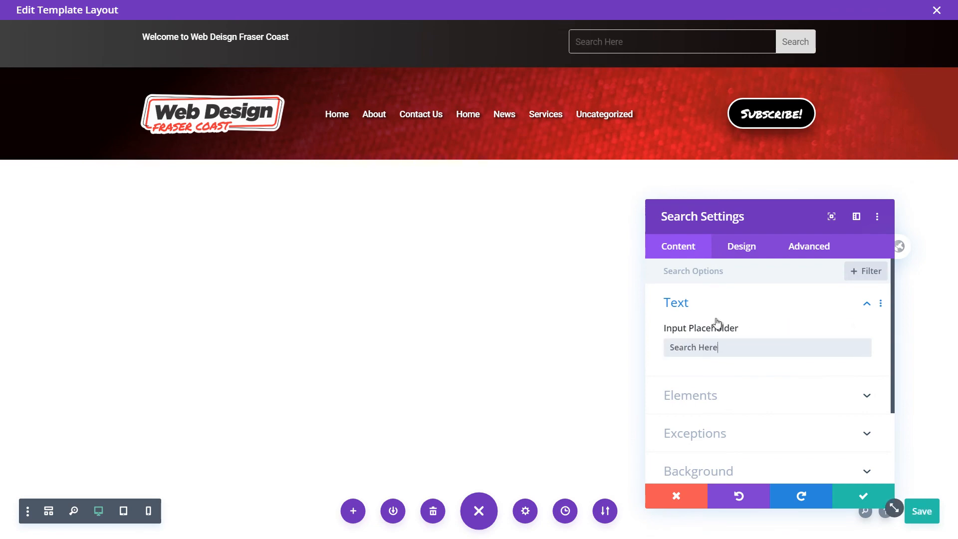
Step: Examine the search module's button visibility and its options for excluding pages, posts and categories
left_click(707, 396)
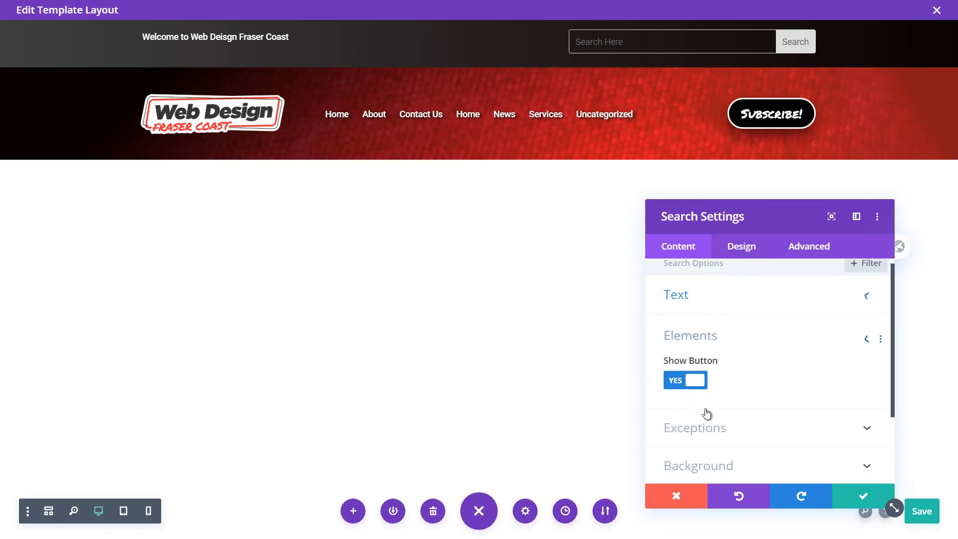
left_click(674, 330)
left_click(674, 331)
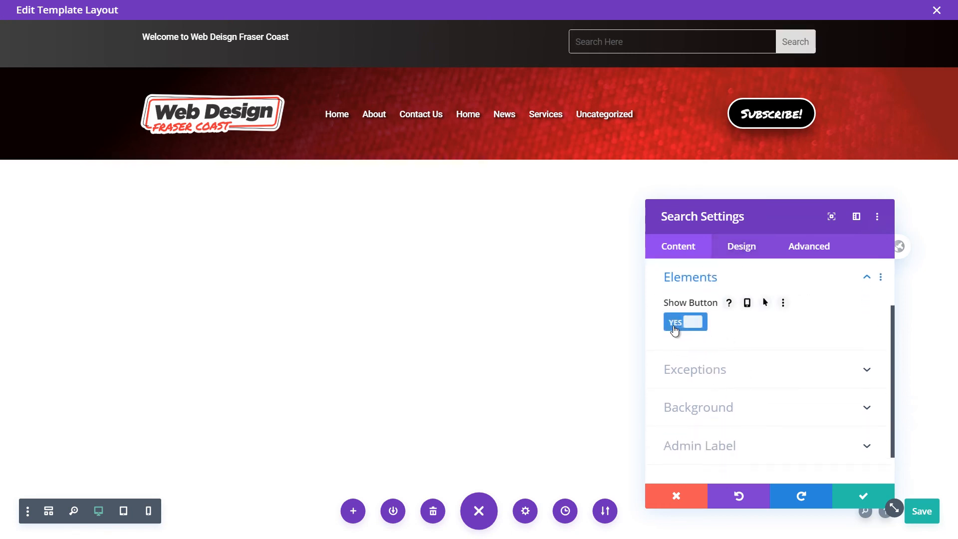
left_click(683, 375)
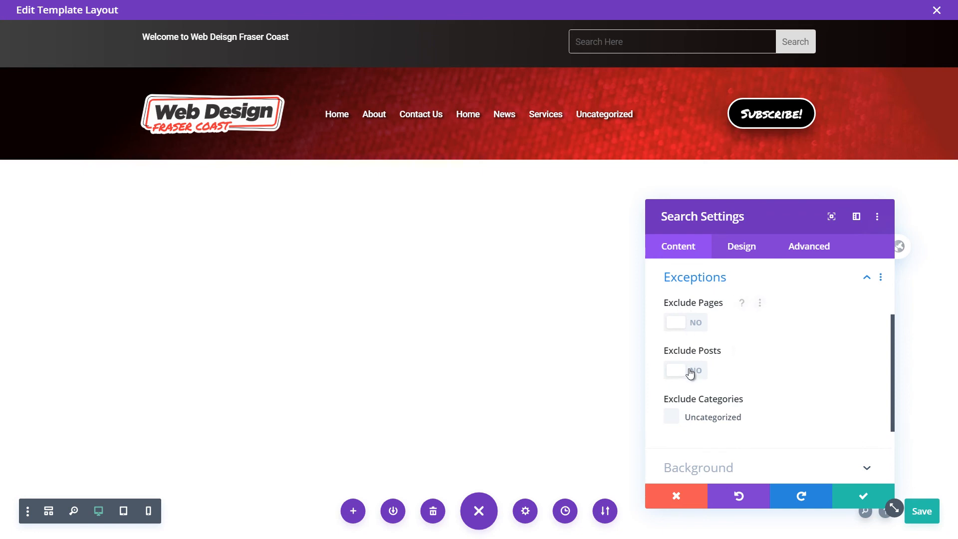
scroll(697, 349, "down", 2)
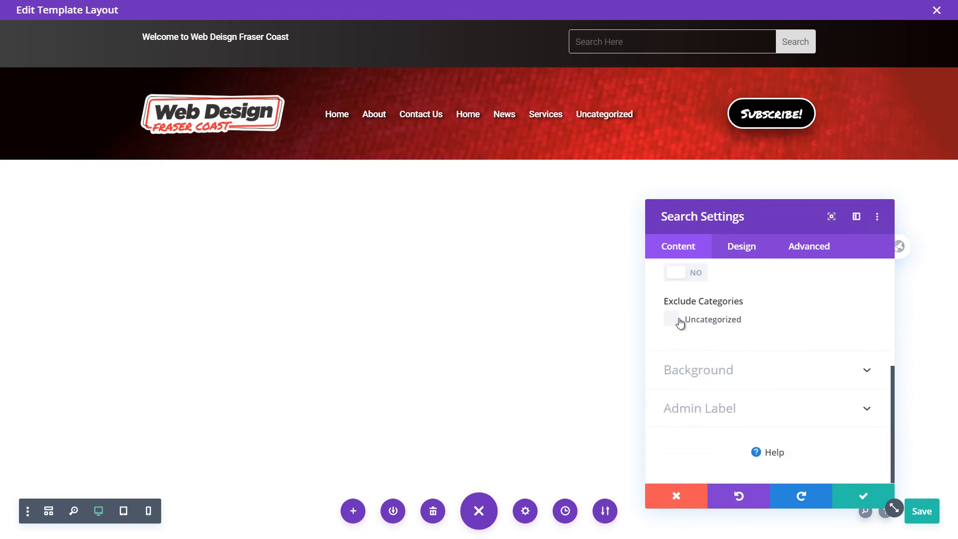
Step: Set the search field's placeholder color to dark gray, about #606060, in the module's field design options
left_click(733, 252)
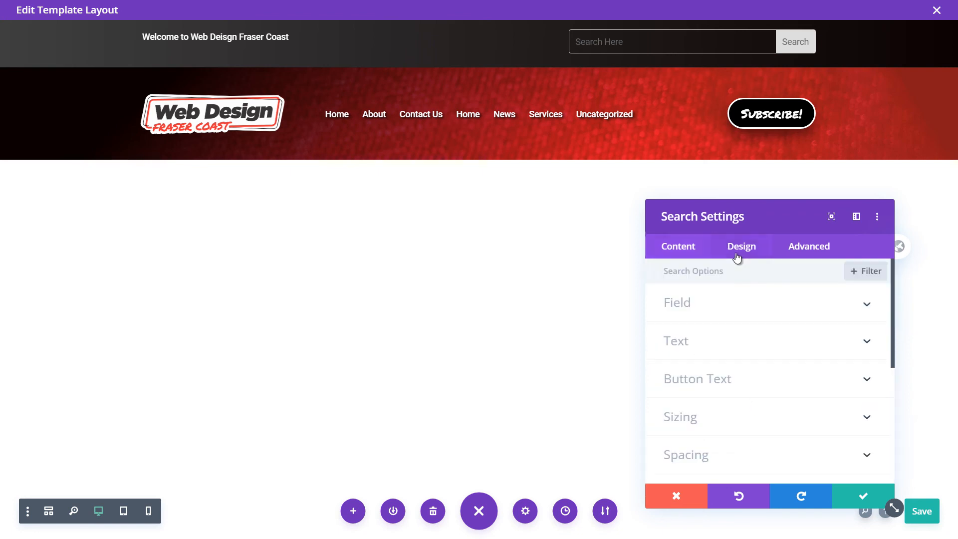
left_click(688, 314)
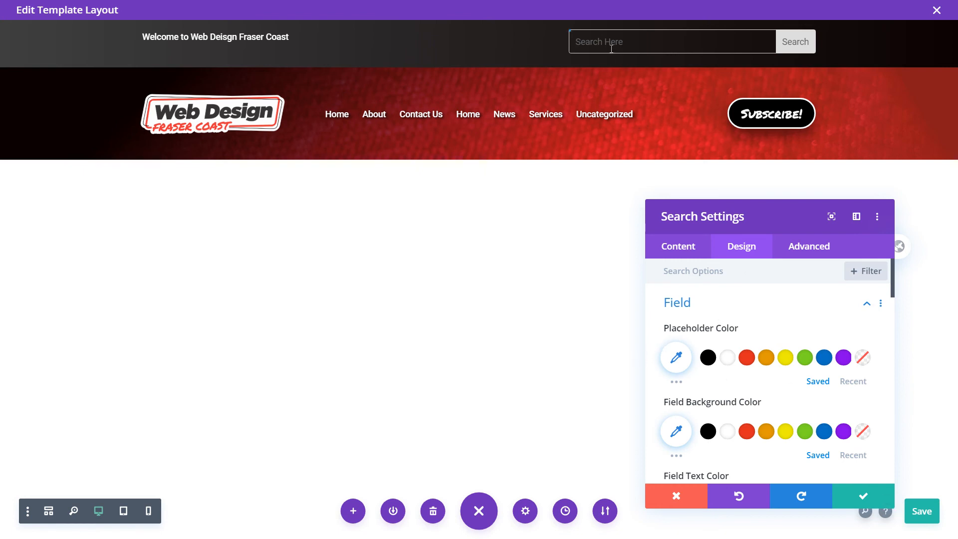
left_click(727, 362)
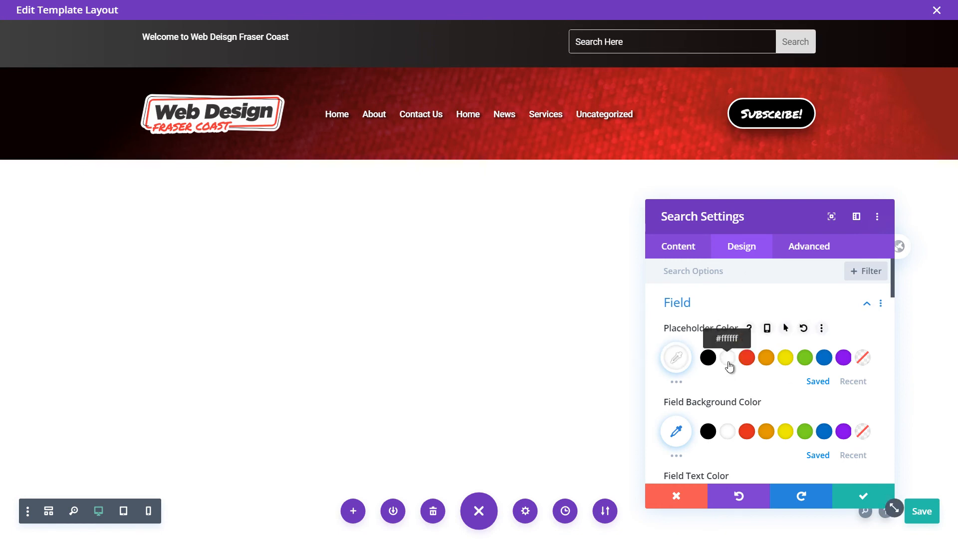
left_click(681, 368)
left_click(671, 417)
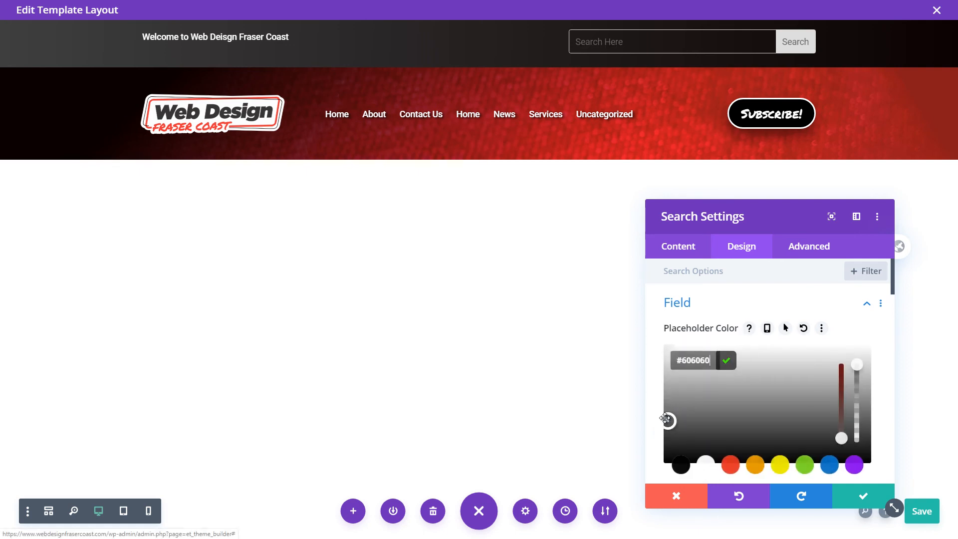
left_click(802, 303)
scroll(724, 292, "down", 1)
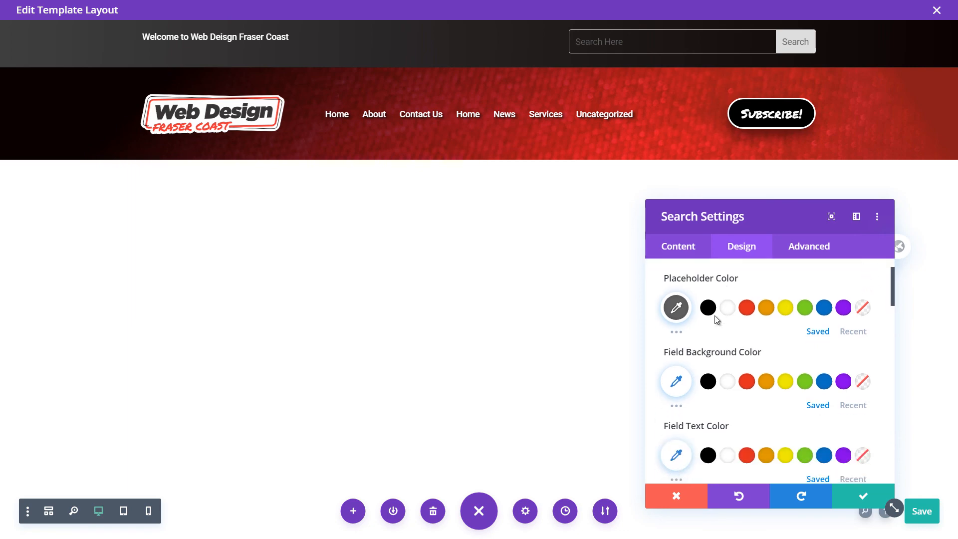
Step: Set the search field's background color to black #000000 and its text color to white
left_click(708, 382)
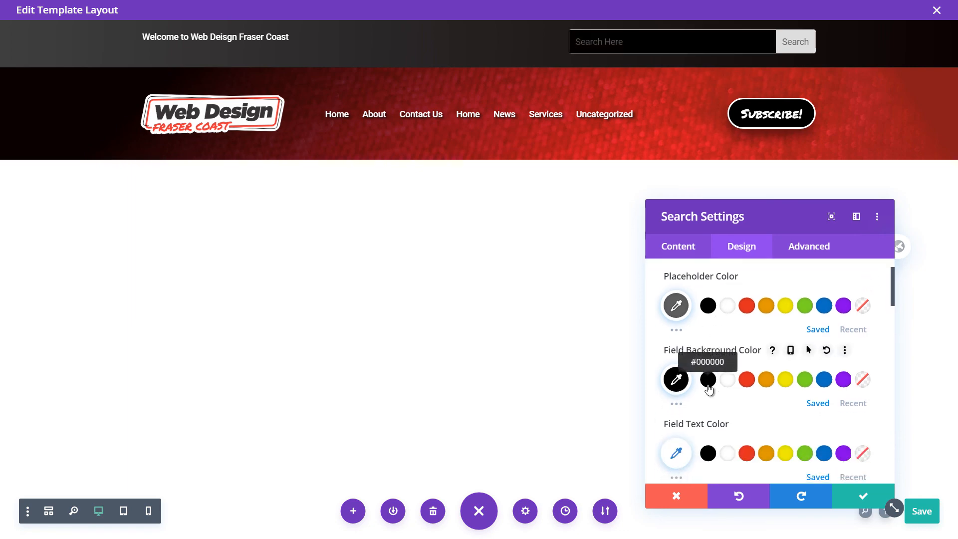
scroll(708, 389, "down", 2)
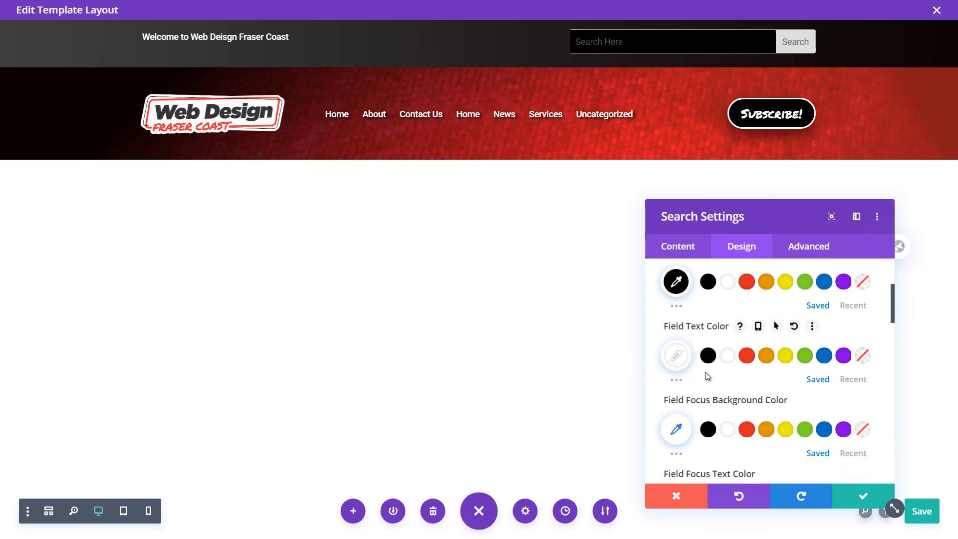
Step: Apply the first text shadow preset to the search field's text
scroll(705, 372, "down", 1)
scroll(723, 410, "down", 2)
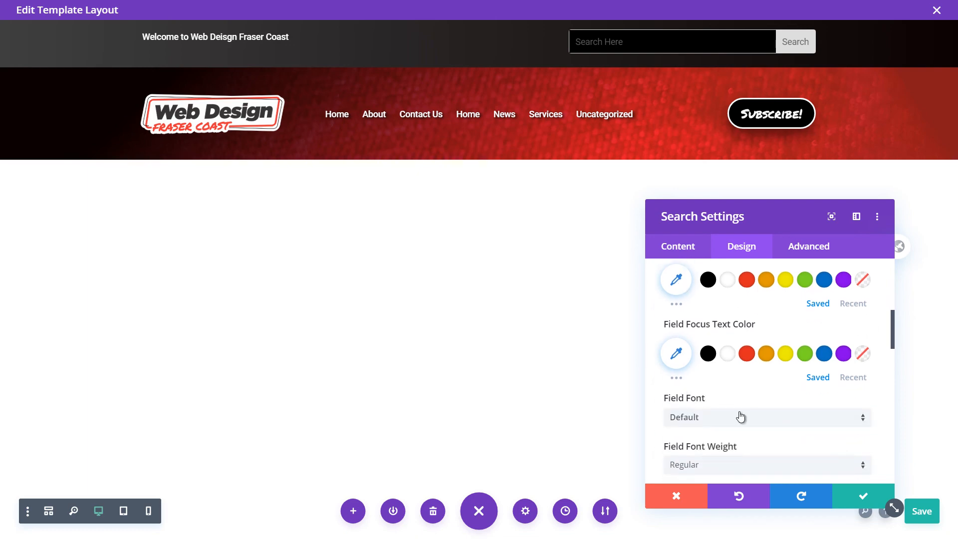
scroll(716, 360, "down", 4)
scroll(715, 357, "down", 5)
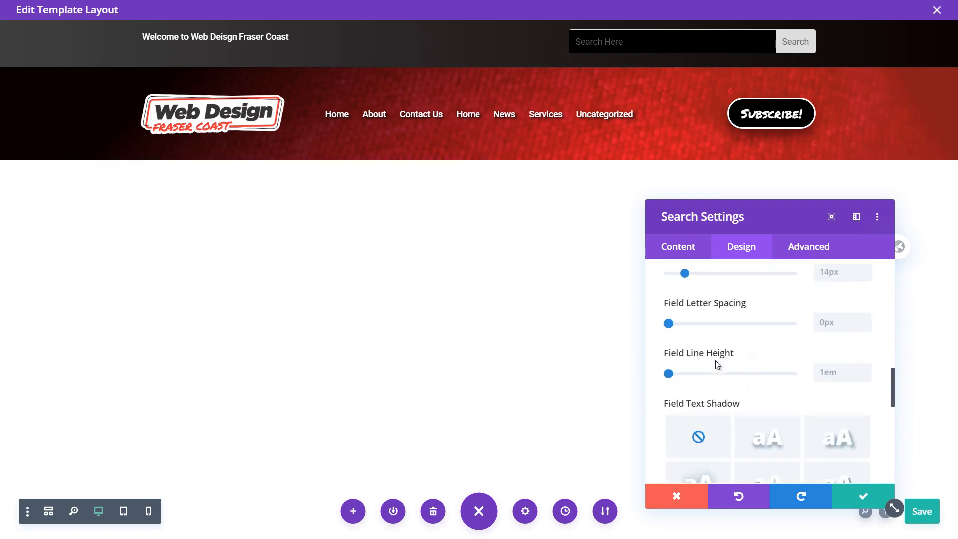
scroll(738, 349, "up", 1)
left_click(768, 335)
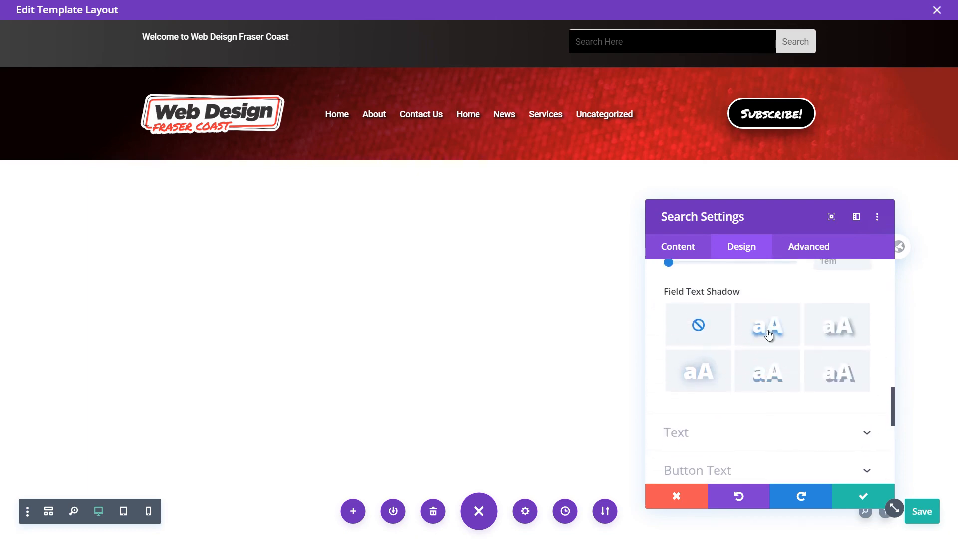
Step: Set the search module's border color to a dark gray in its border design options
scroll(729, 397, "down", 5)
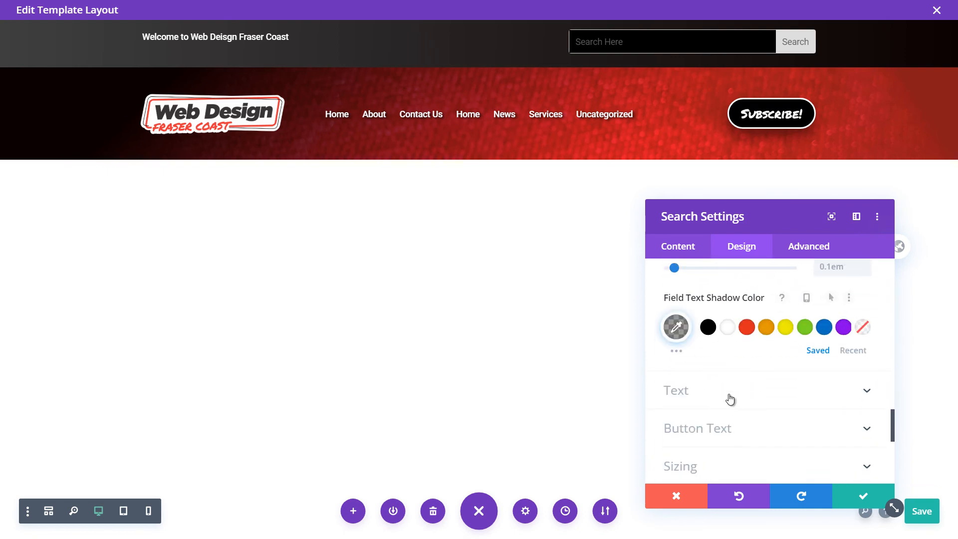
scroll(724, 359, "down", 1)
scroll(729, 394, "down", 2)
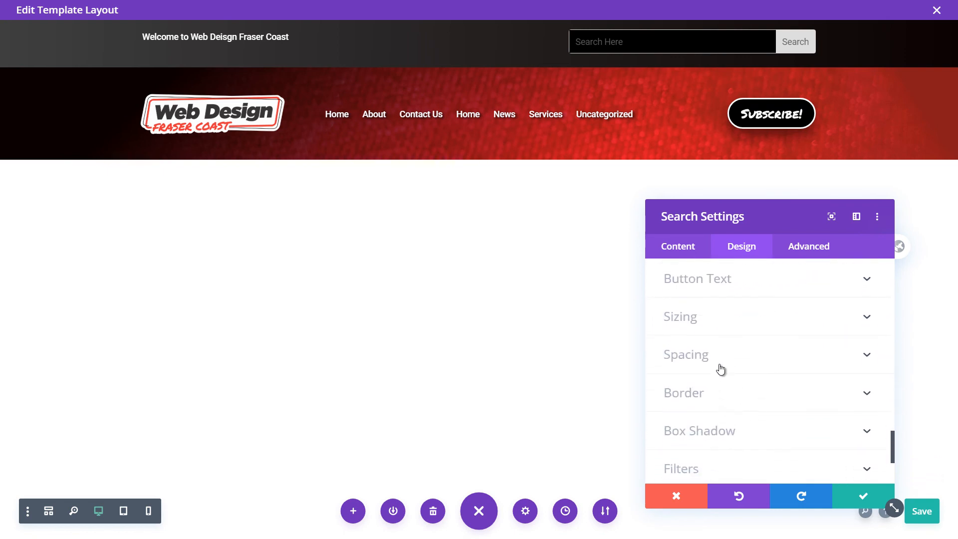
left_click(725, 405)
scroll(703, 385, "down", 5)
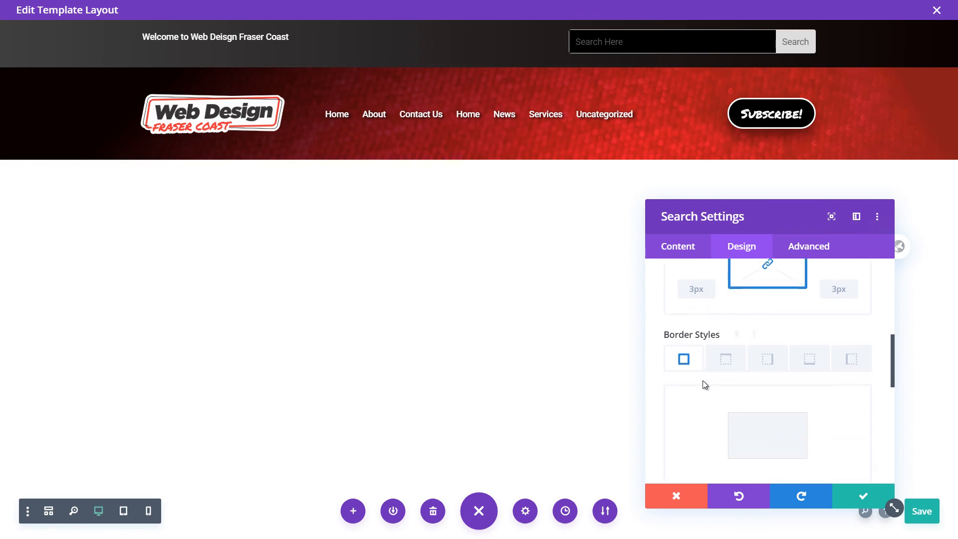
left_click(686, 390)
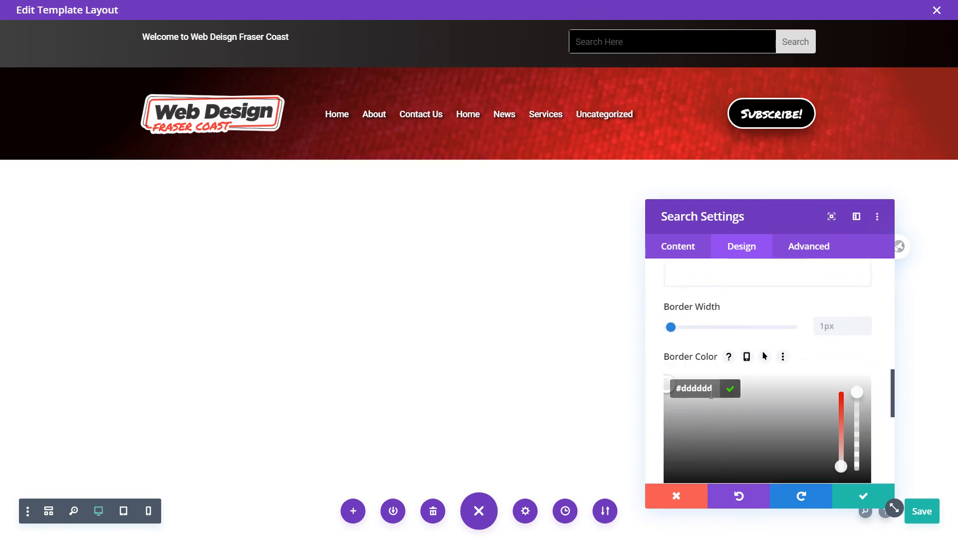
left_click_drag(669, 419, 664, 463)
left_click(664, 464)
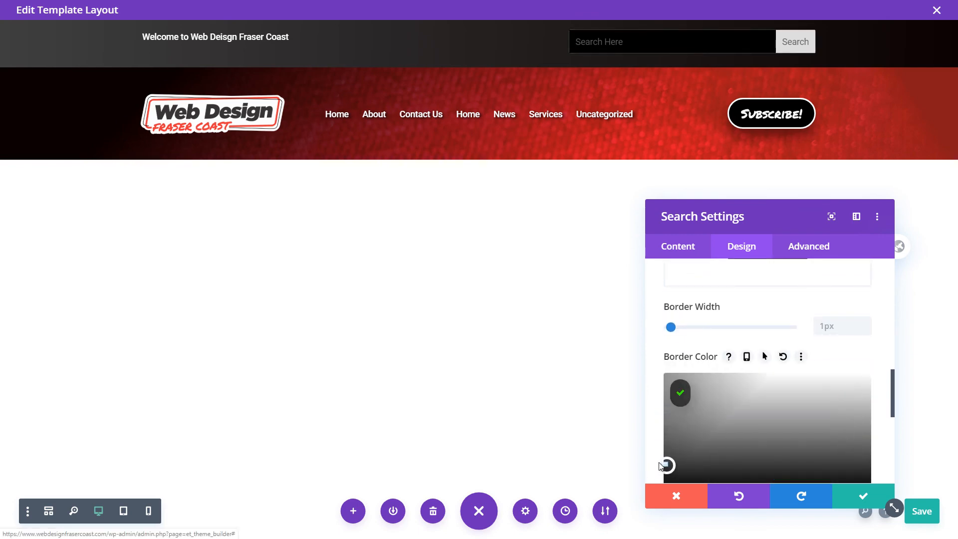
left_click(730, 389)
Step: Examine the search module's button text options, including color, font, text size, letter spacing, line height and shadow
scroll(712, 368, "down", 3)
scroll(772, 387, "down", 1)
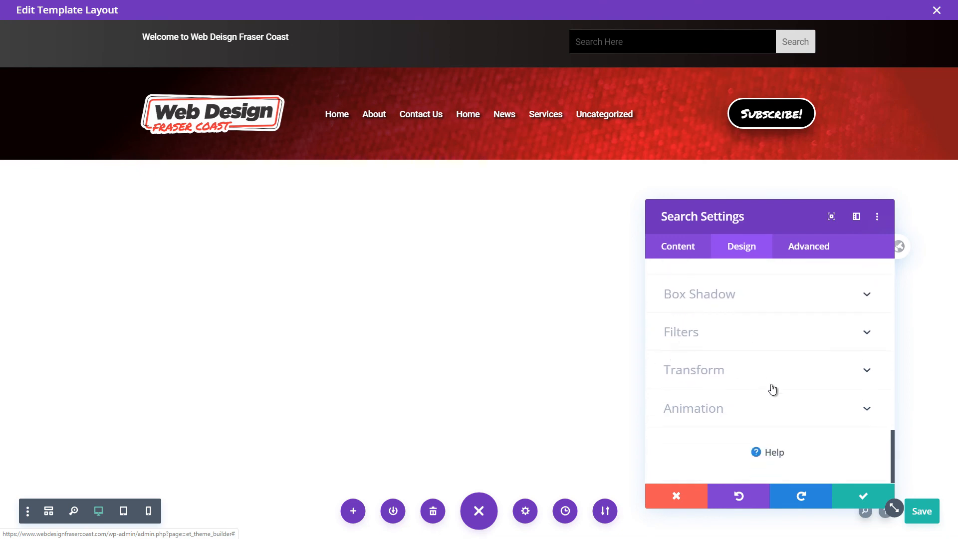
scroll(772, 387, "up", 6)
scroll(772, 387, "up", 3)
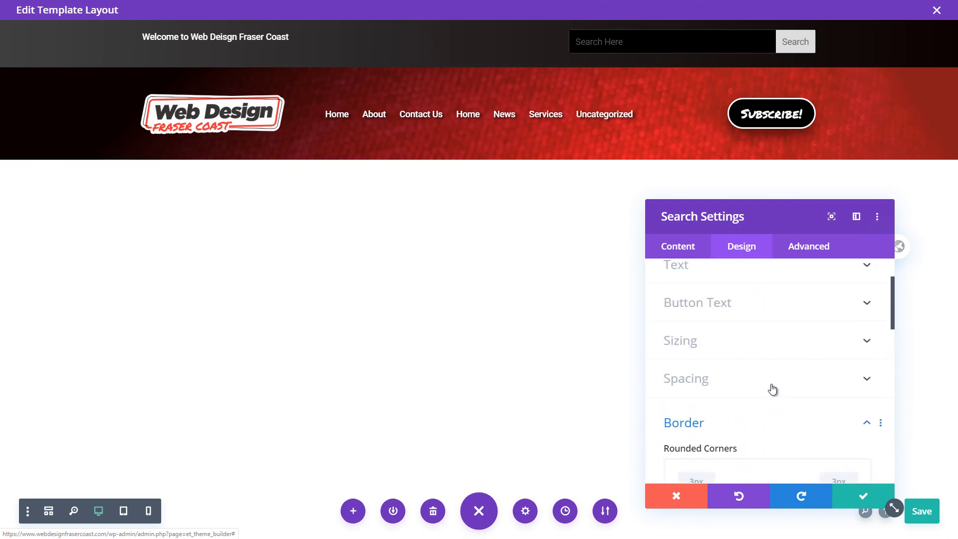
left_click(772, 388)
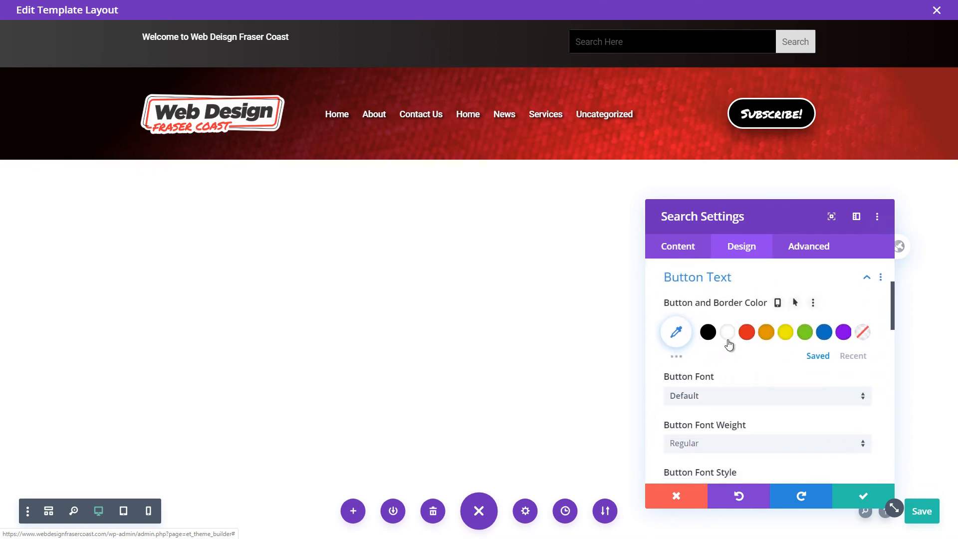
scroll(728, 344, "down", 6)
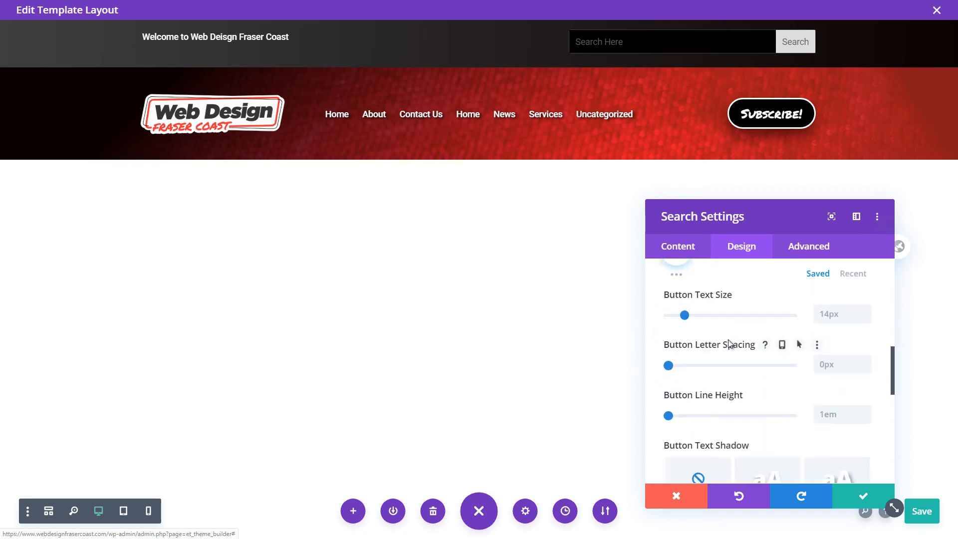
scroll(728, 344, "down", 5)
scroll(786, 390, "down", 3)
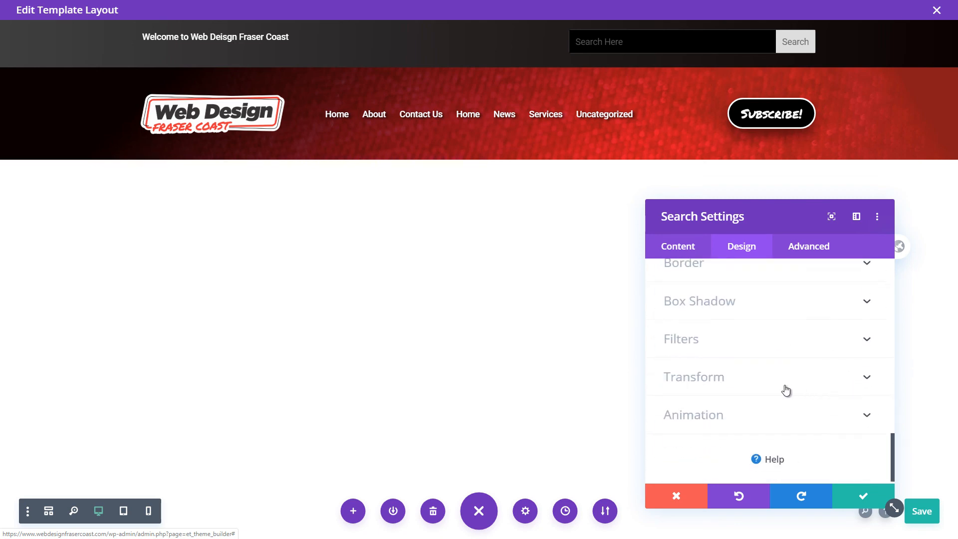
scroll(758, 414, "up", 14)
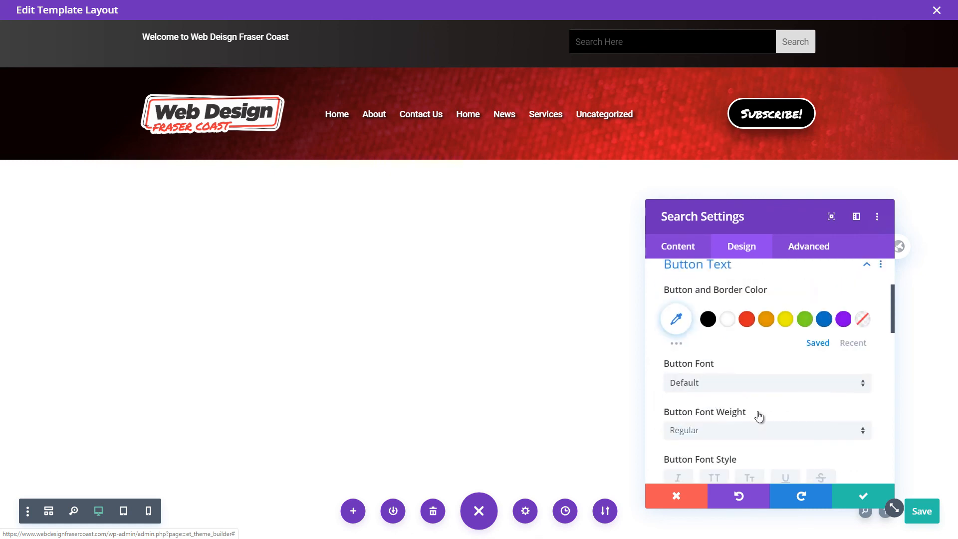
scroll(753, 389, "up", 1)
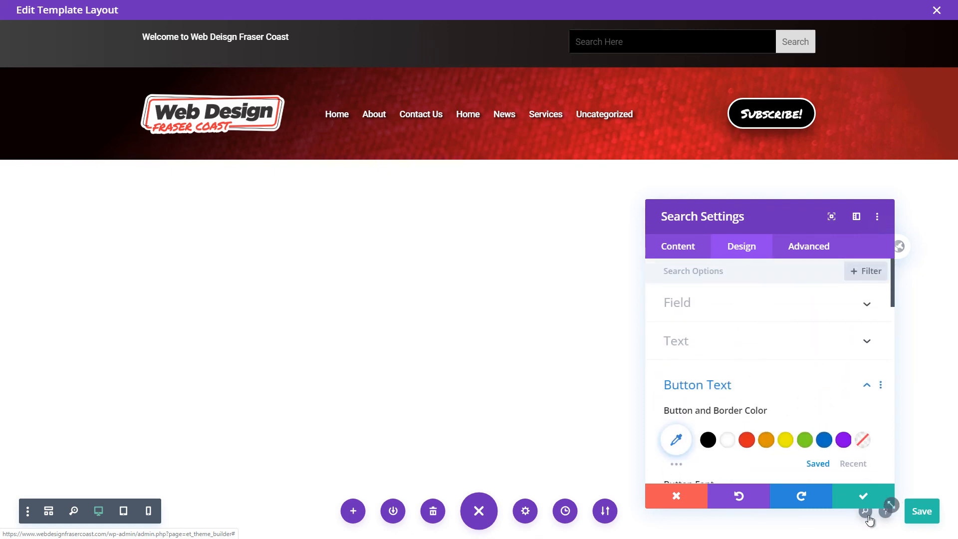
Step: Save the search module's settings and delete the welcome text module from the top bar
left_click(861, 495)
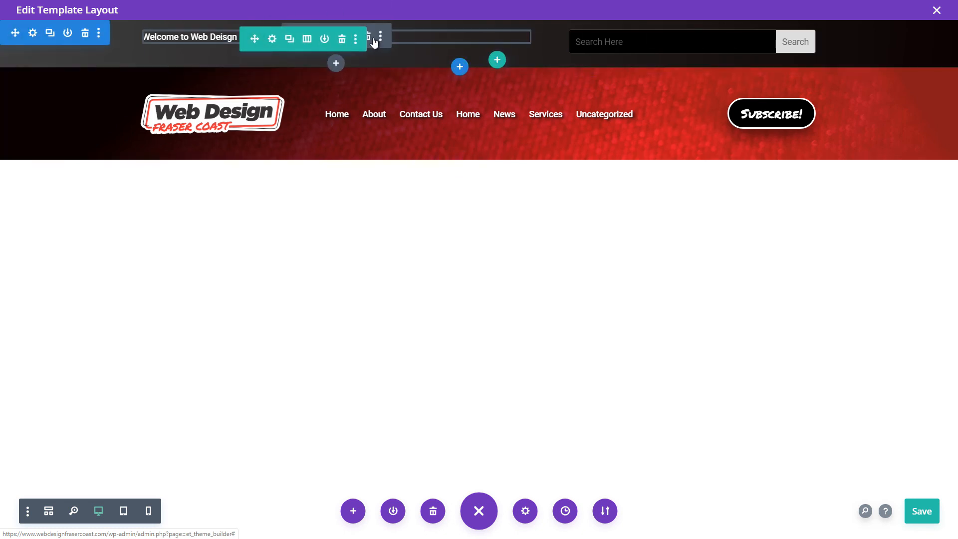
left_click(369, 38)
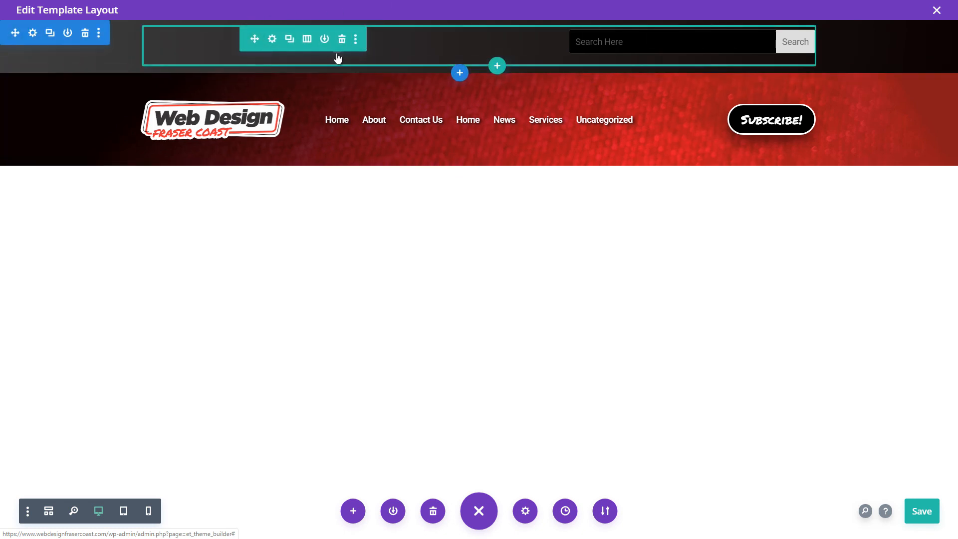
Step: Browse the modules that can be inserted into the top bar's empty column, without adding one
left_click(337, 52)
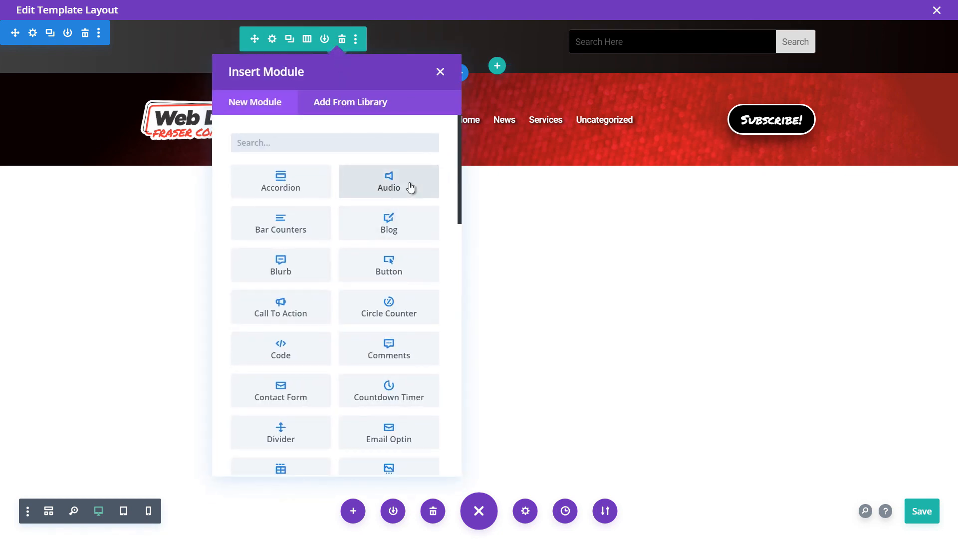
left_click_drag(450, 194, 458, 232)
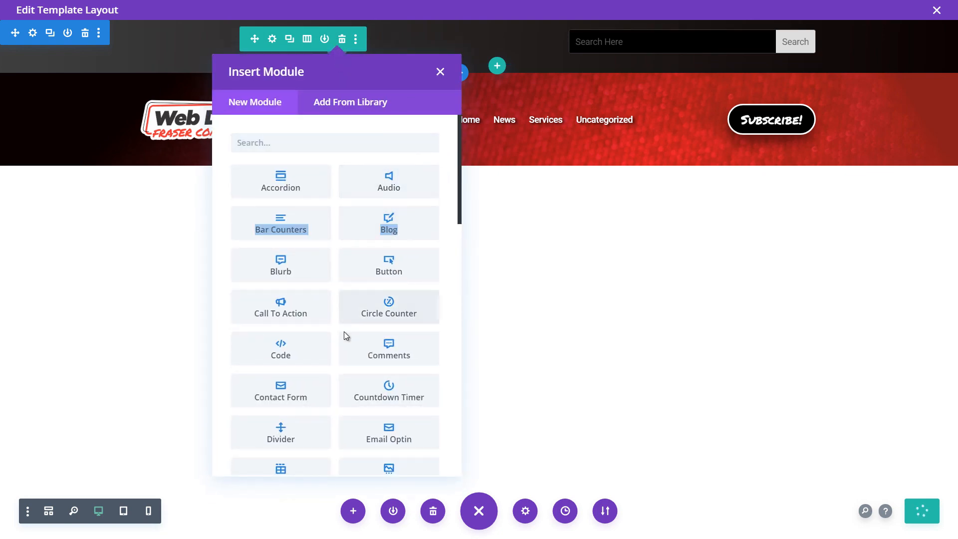
scroll(344, 334, "down", 2)
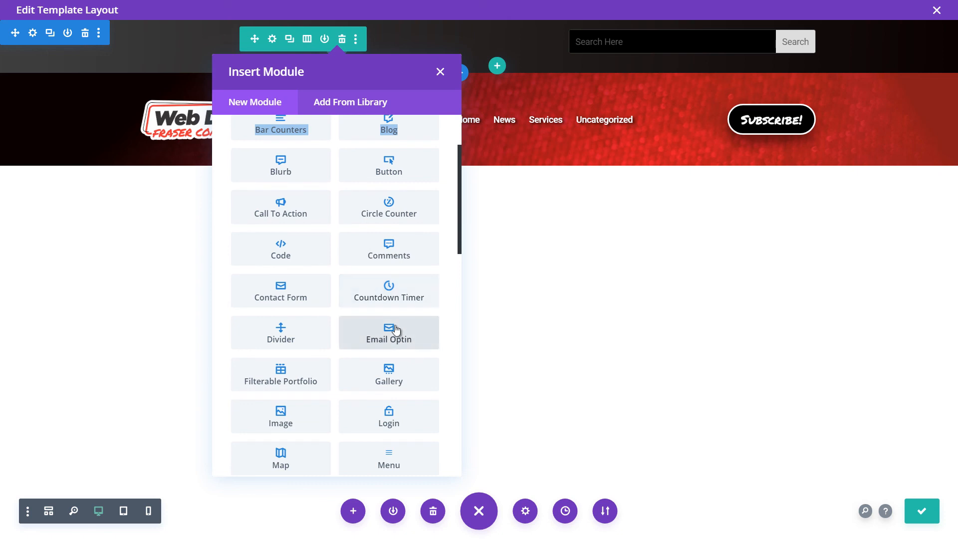
scroll(282, 207, "down", 4)
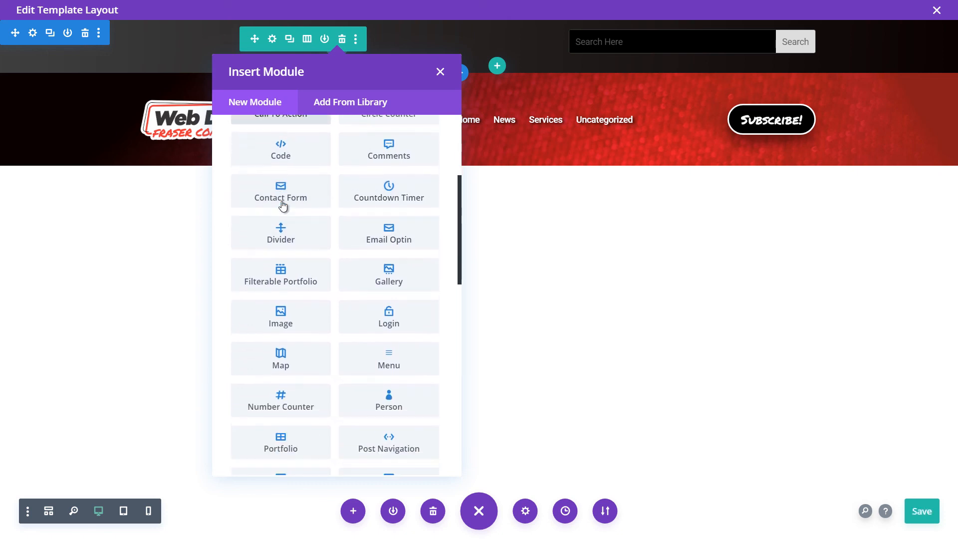
scroll(339, 297, "down", 2)
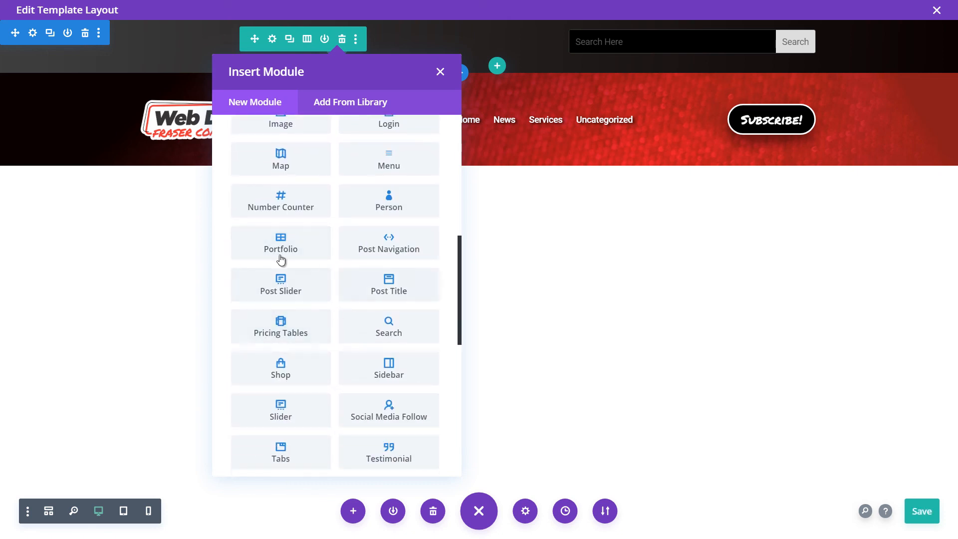
scroll(402, 292, "down", 2)
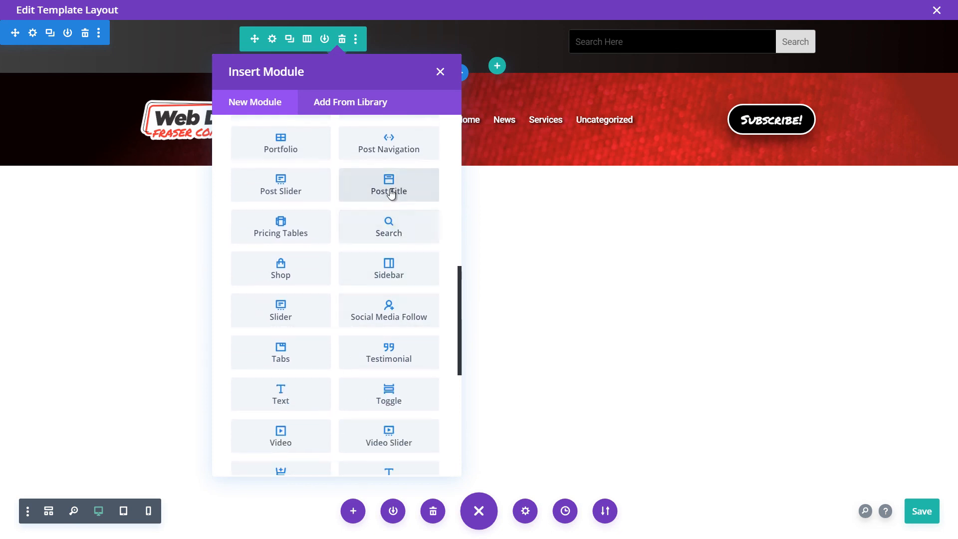
scroll(353, 267, "down", 2)
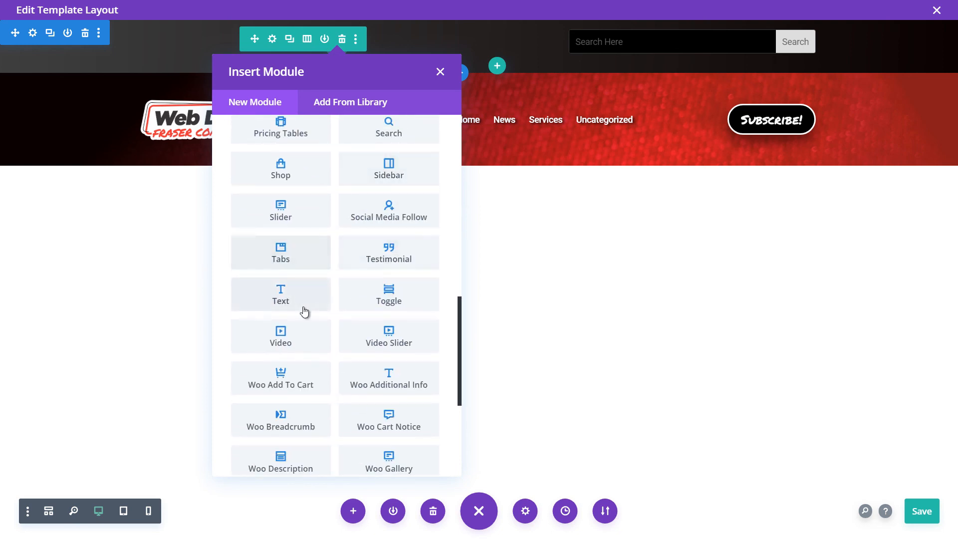
scroll(394, 324, "down", 3)
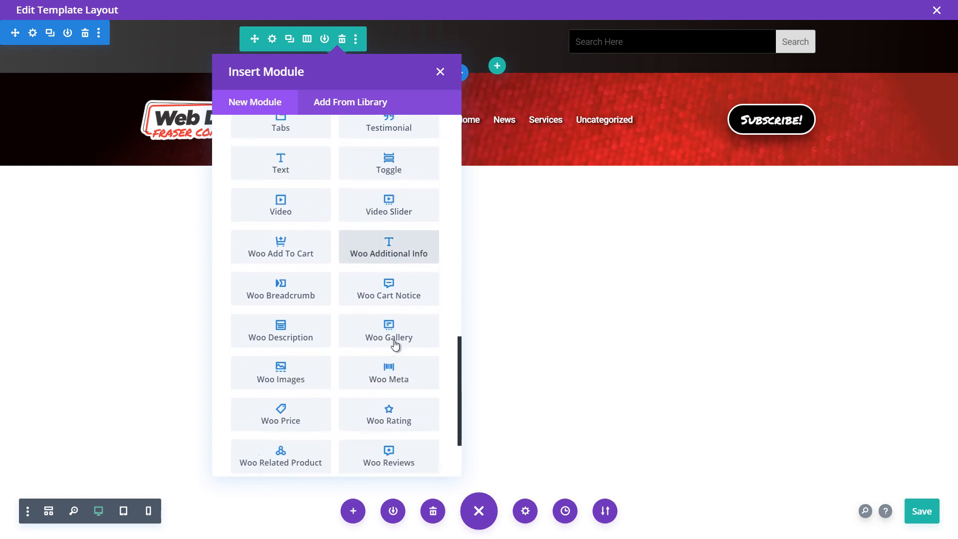
left_click_drag(460, 413, 460, 438)
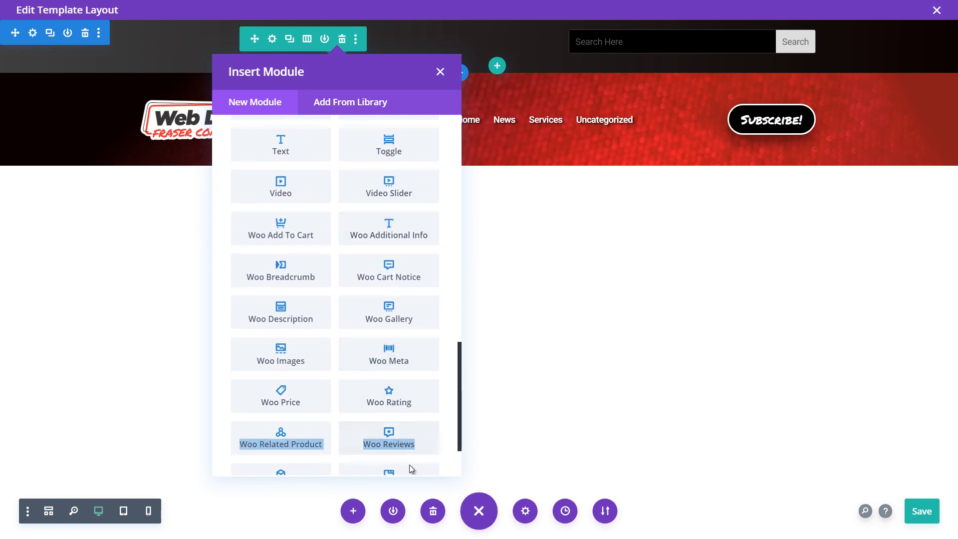
left_click(440, 73)
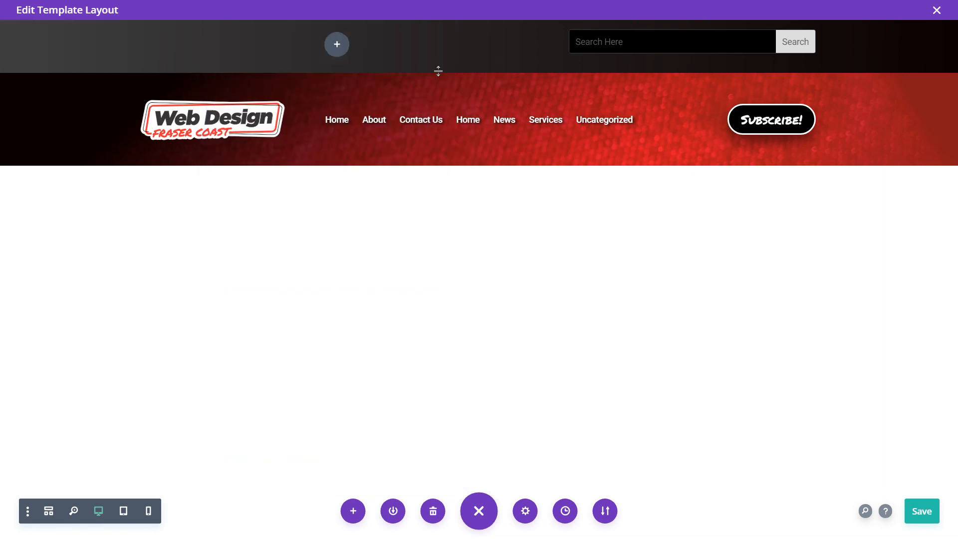
mouse_move(34, 68)
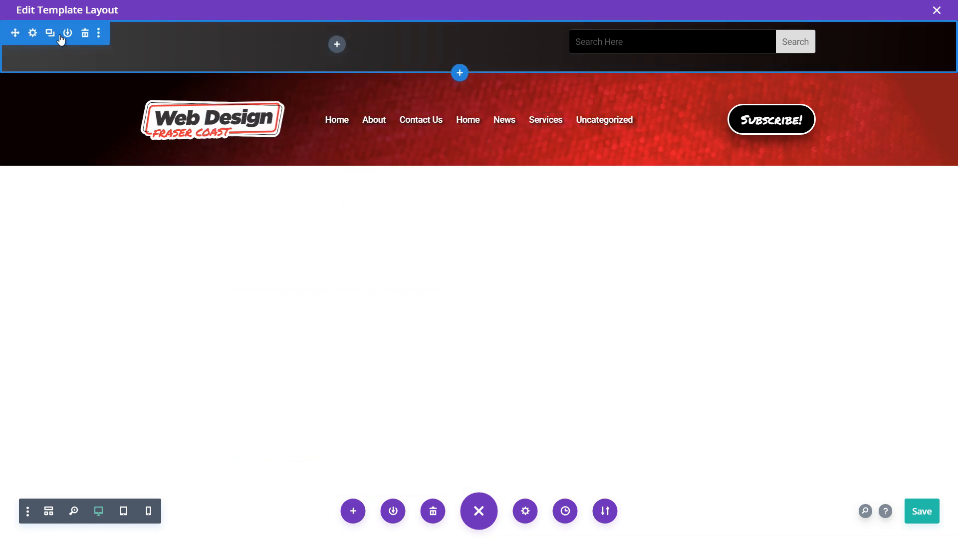
left_click(33, 32)
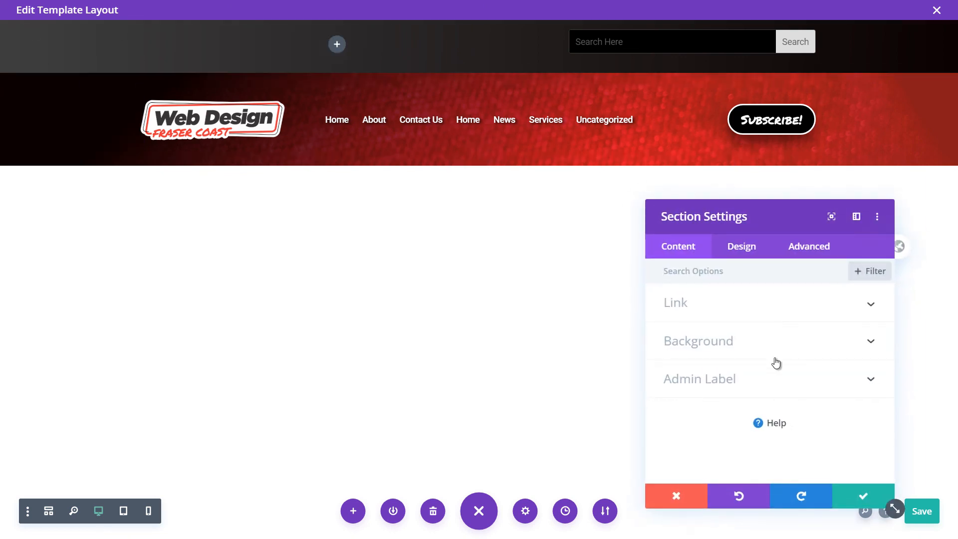
left_click(773, 349)
scroll(733, 342, "down", 2)
left_click(672, 441)
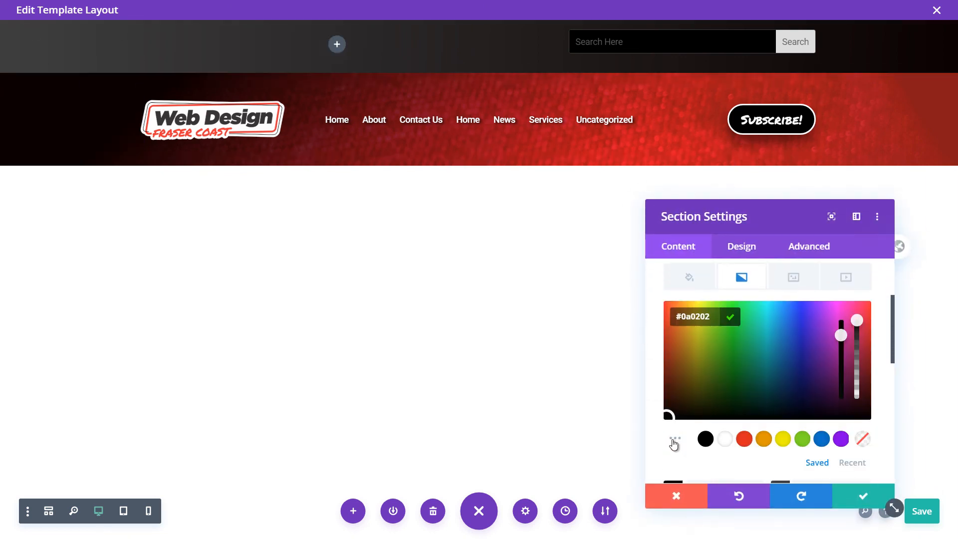
left_click(862, 498)
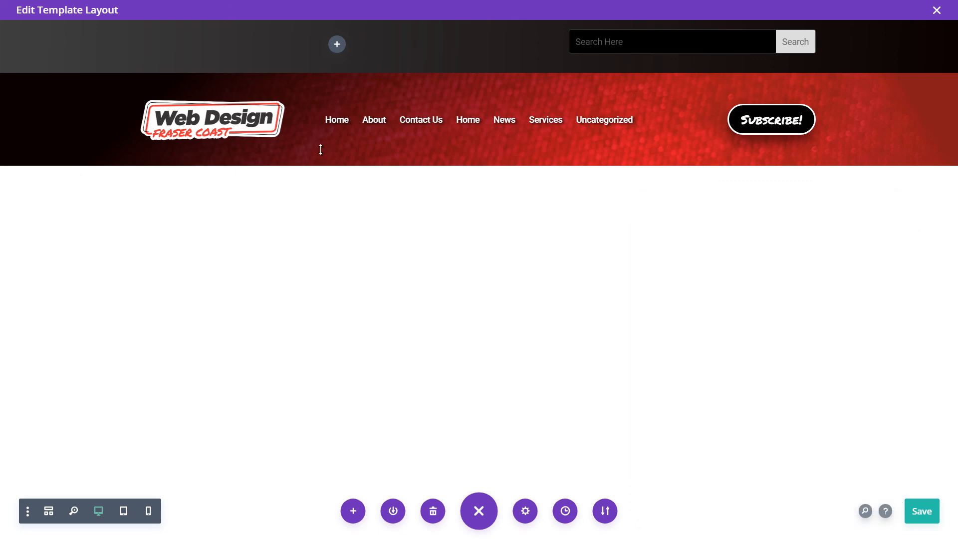
Step: Remove the top section's background gradient, set its background color to black #000000 and save the section settings
left_click(31, 33)
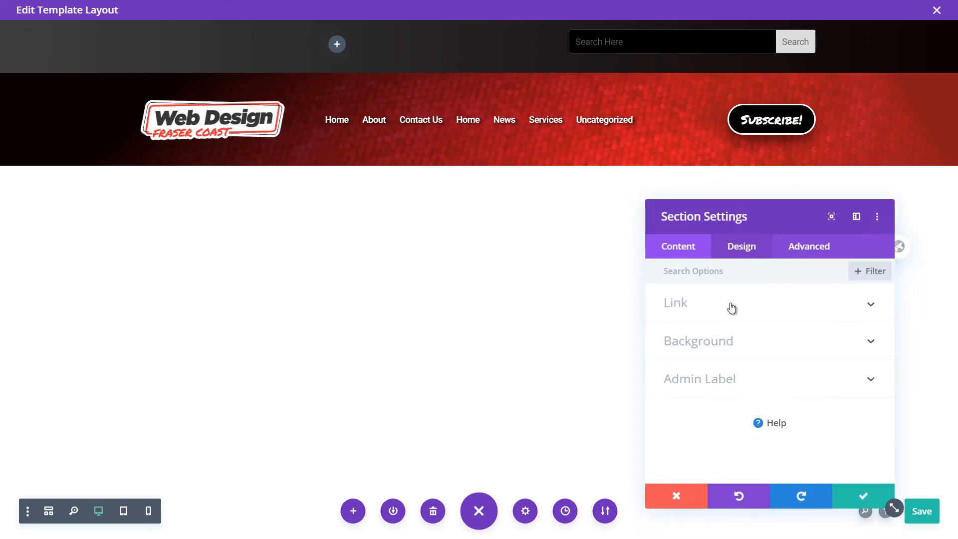
left_click(726, 343)
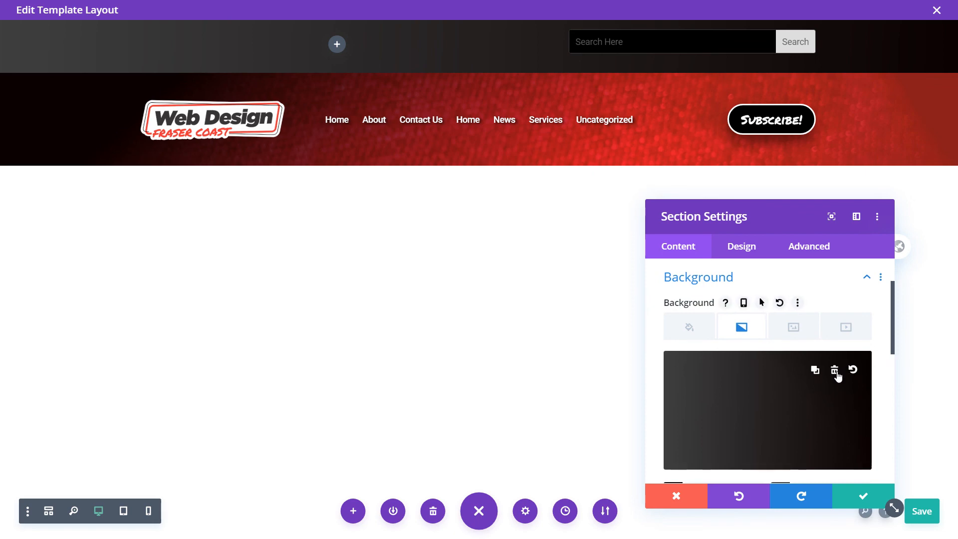
left_click(834, 370)
left_click(701, 335)
scroll(718, 357, "down", 3)
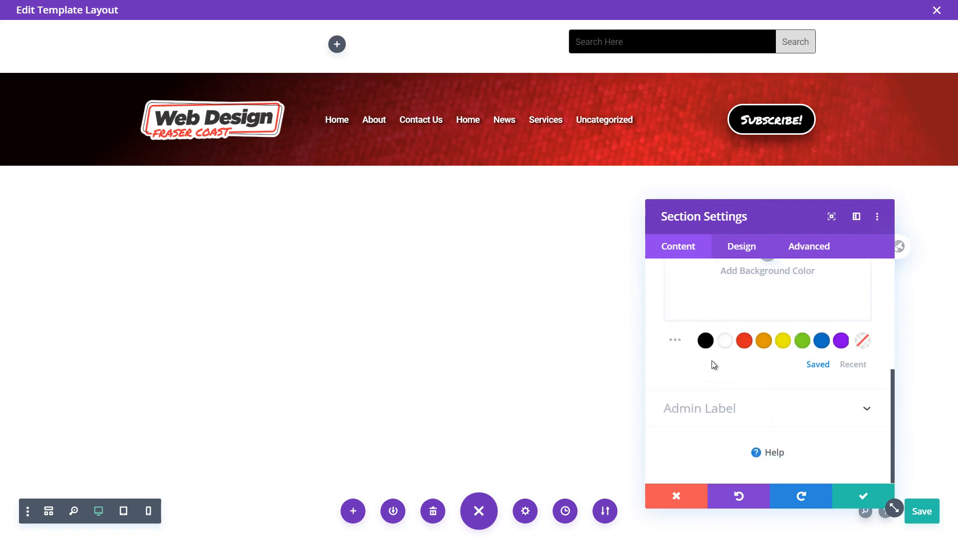
left_click(705, 340)
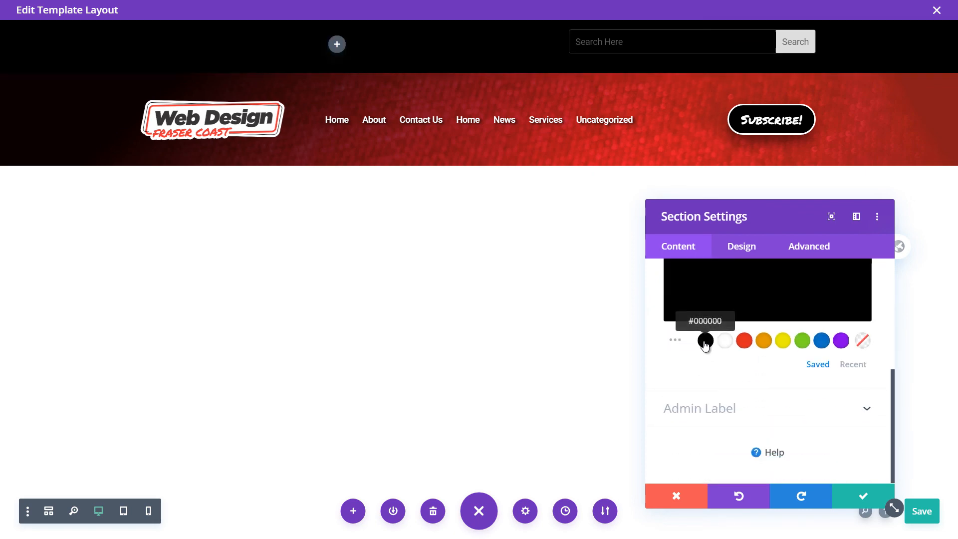
left_click(863, 495)
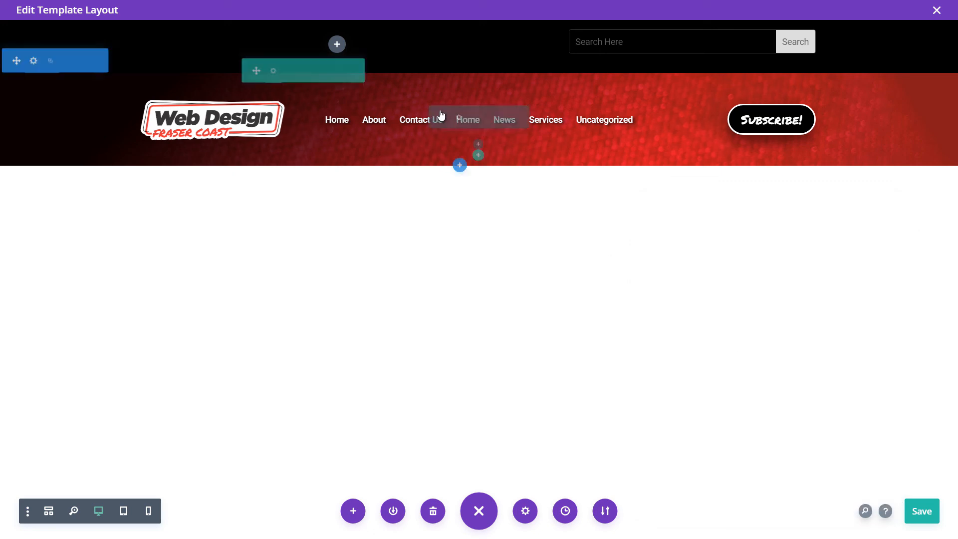
Step: Make the black top bar thinner by reducing the spacing above and below its row
left_click_drag(397, 69, 423, 17)
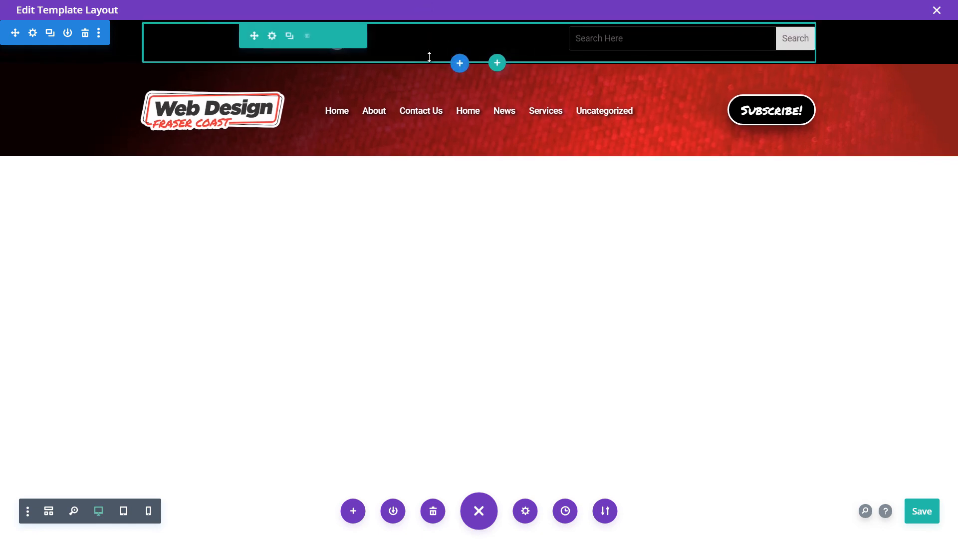
left_click_drag(428, 54, 453, 80)
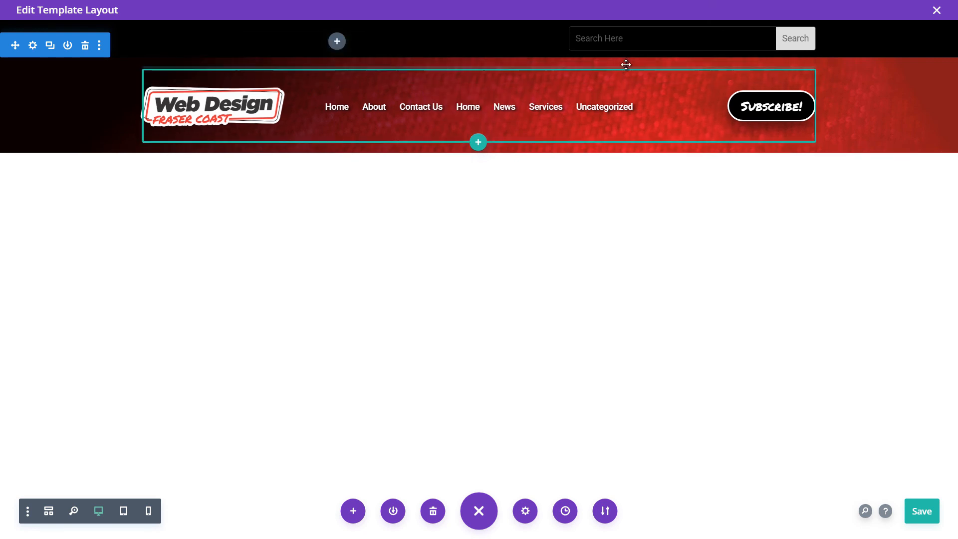
Step: Add a little space above the red header section's row and give that section a jagged, layered top divider
left_click_drag(836, 61, 837, 73)
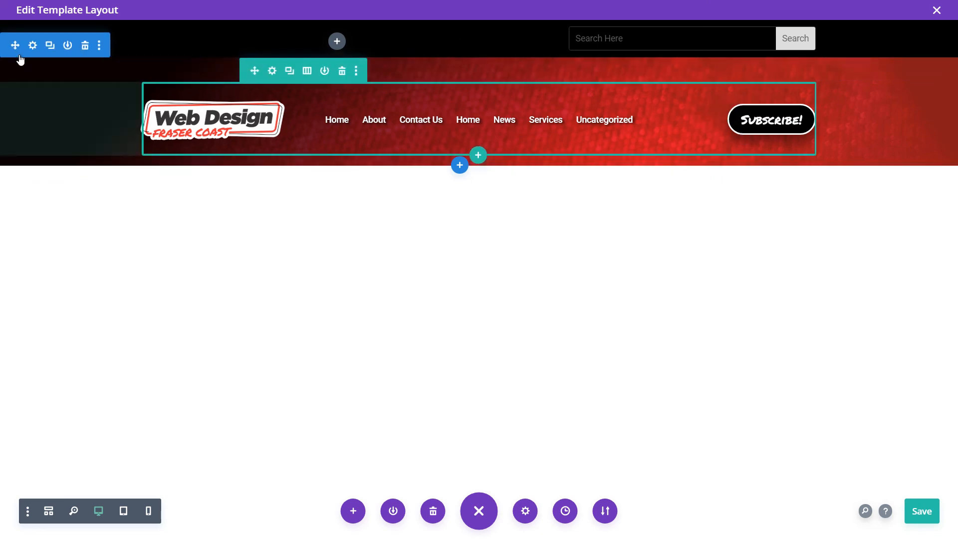
left_click(33, 46)
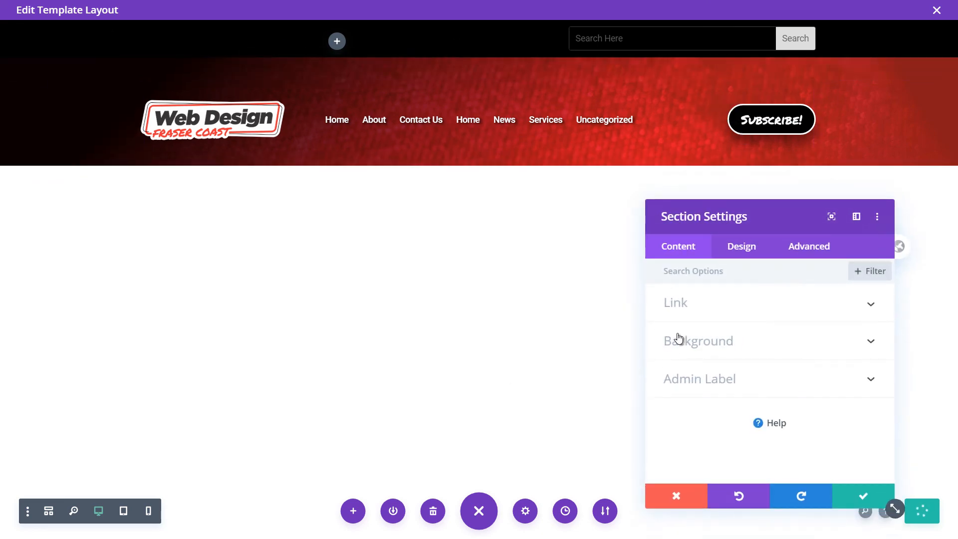
left_click(739, 253)
left_click(714, 342)
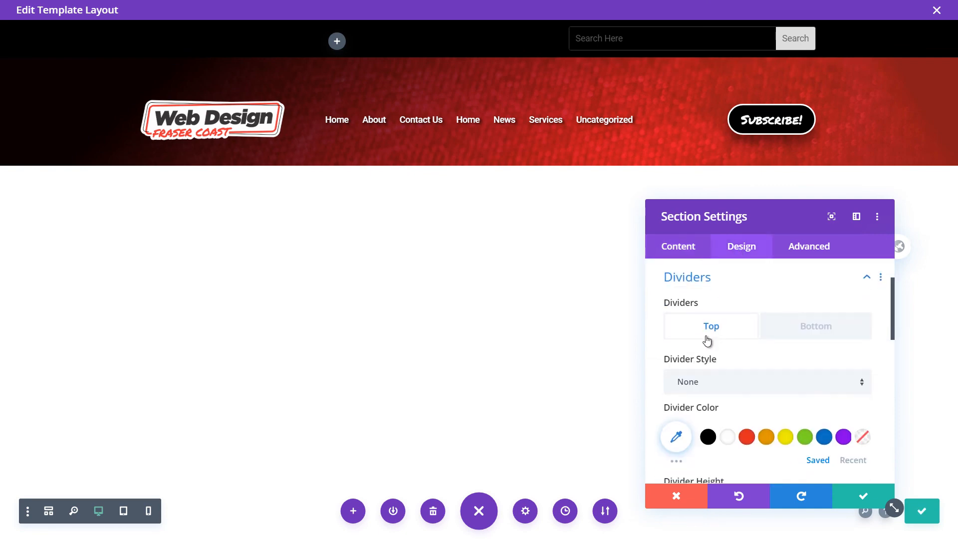
left_click(730, 393)
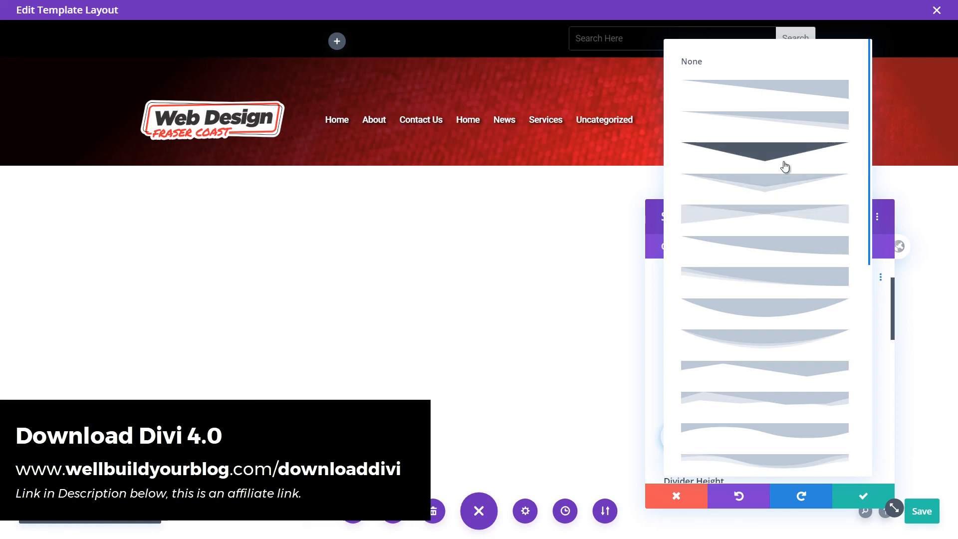
scroll(771, 248, "down", 2)
left_click(768, 354)
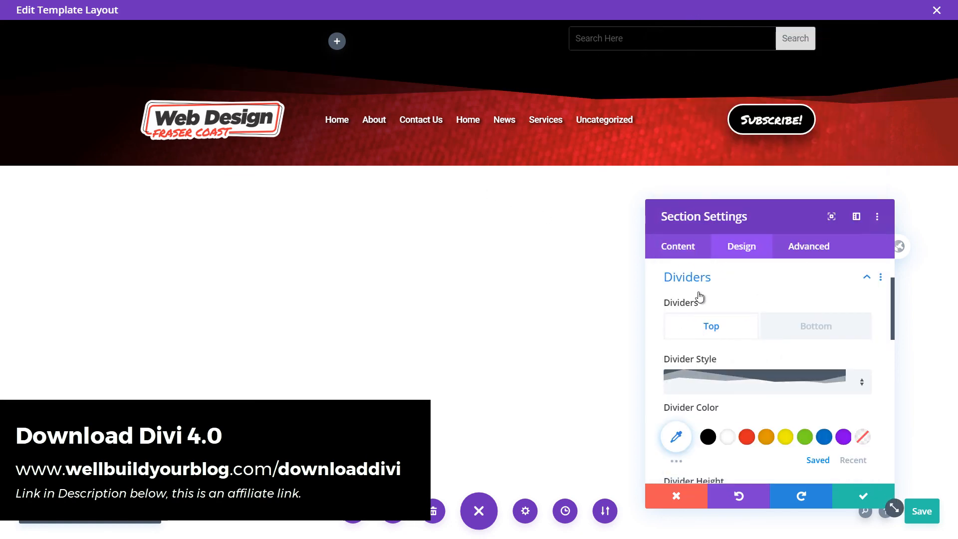
Step: Set the top divider's height to 52px and save the section settings
scroll(700, 296, "down", 2)
left_click_drag(697, 405, 682, 405)
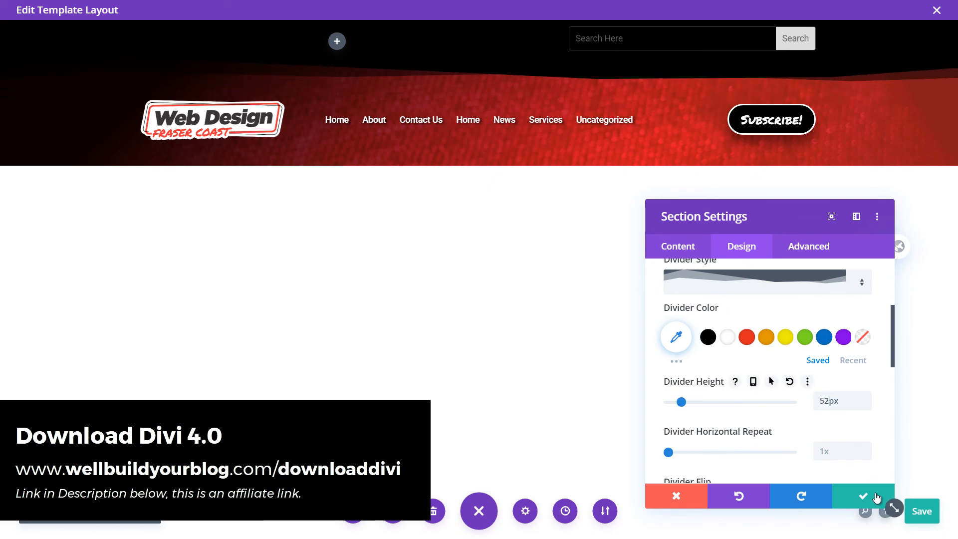
left_click(859, 500)
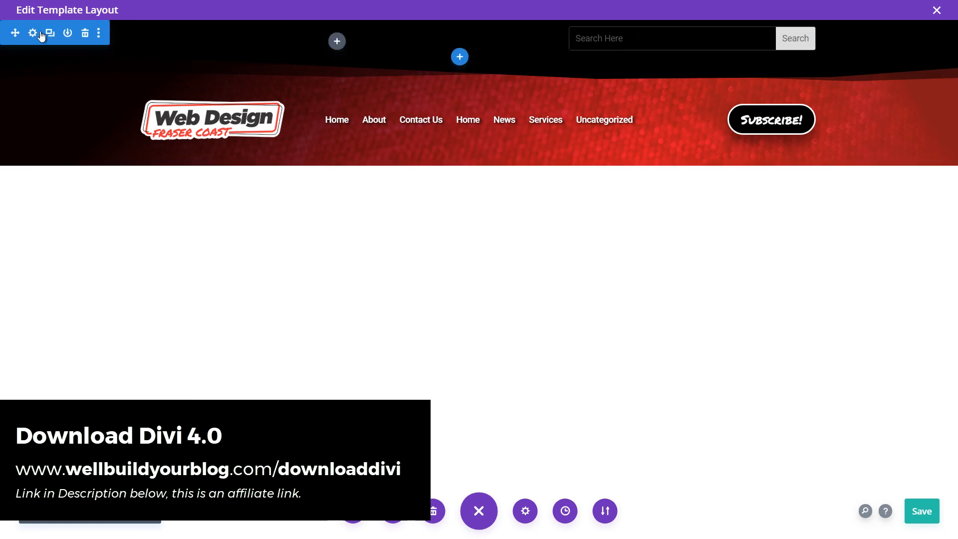
Step: Move the black search bar section below the red header section
scroll(21, 149, "down", 1)
left_click_drag(20, 147, 20, 147)
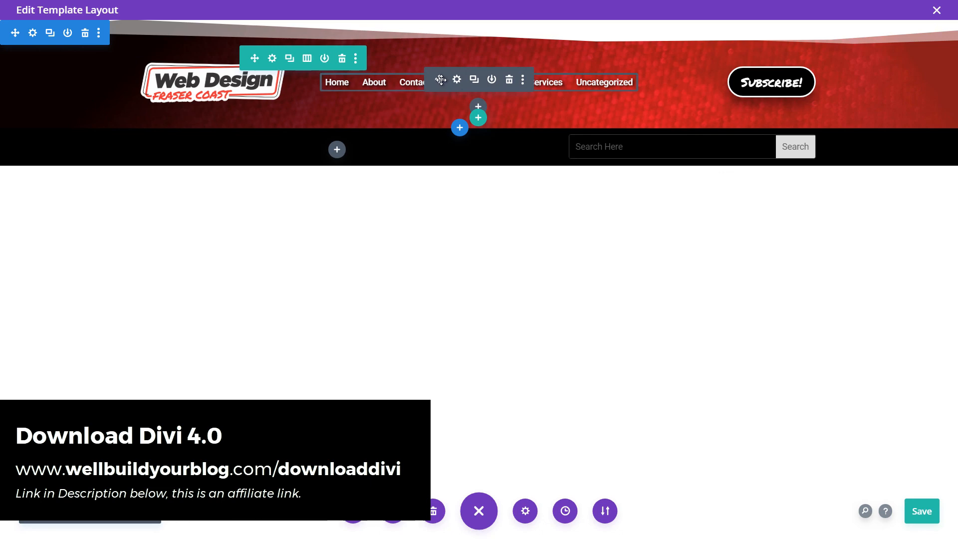
Step: Try moving the menu into the black bar's empty column and adding space below it, and undo these changes
left_click_drag(444, 88, 264, 144)
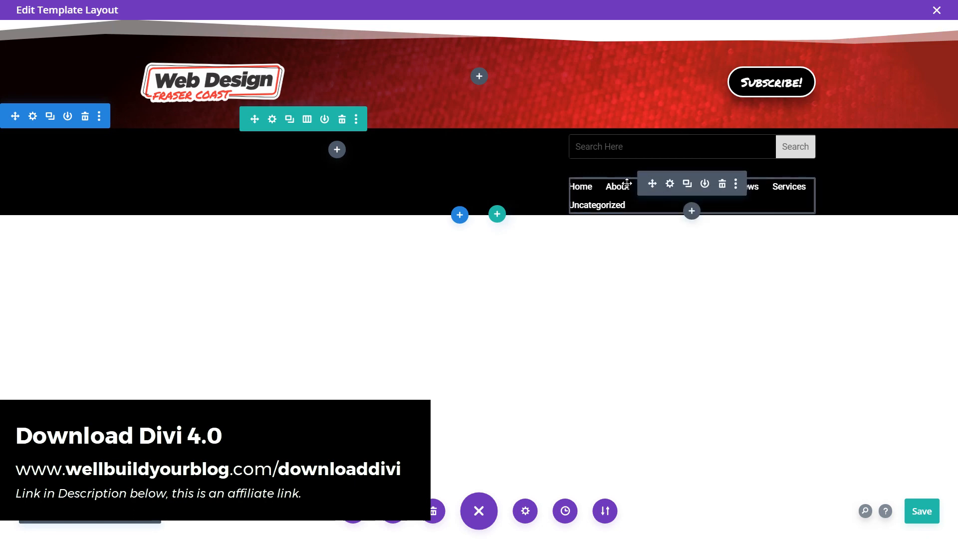
left_click_drag(652, 183, 219, 150)
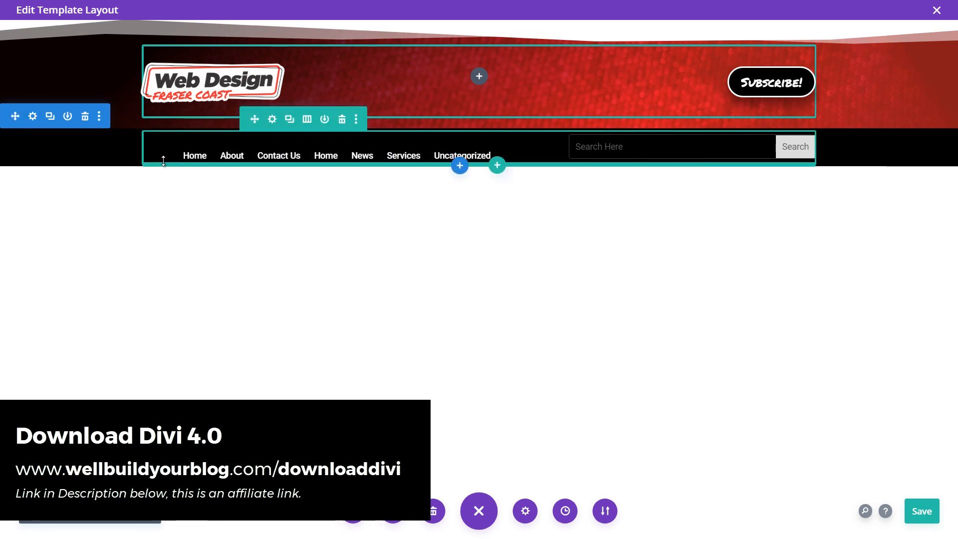
mouse_move(112, 167)
left_mouse_down()
mouse_move(114, 184)
mouse_move(116, 163)
left_mouse_up()
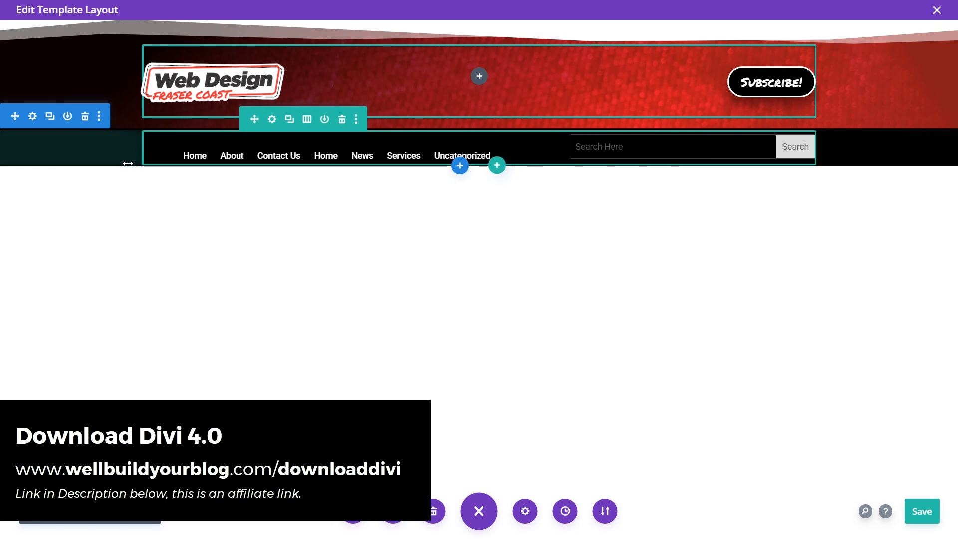
left_click_drag(157, 171, 157, 184)
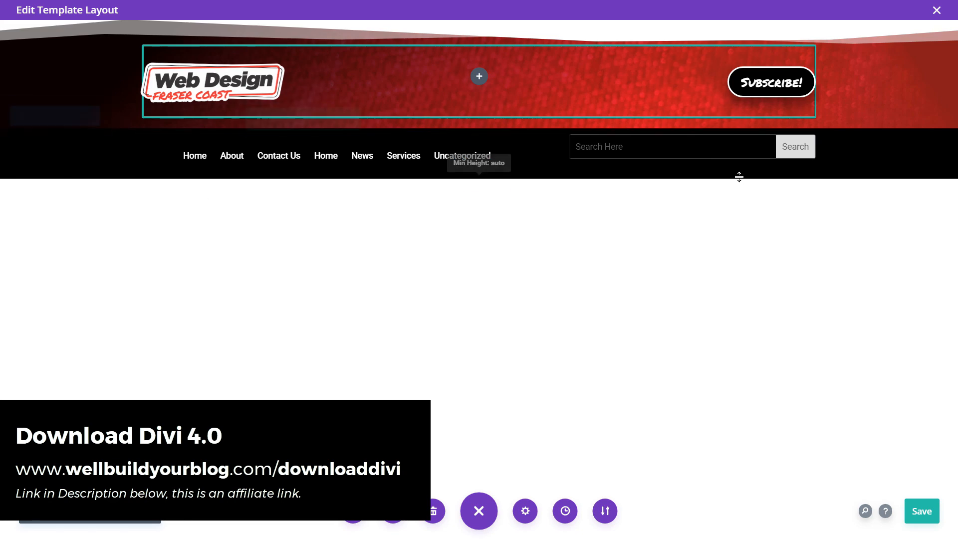
key("ctrl+s")
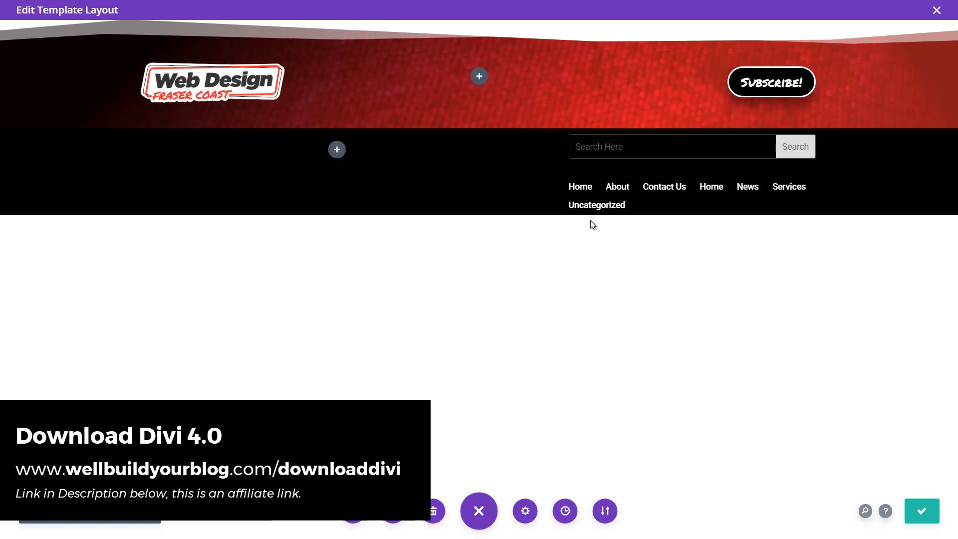
Step: Save the header layout, close the template editor and save the Theme Builder changes
left_click(919, 516)
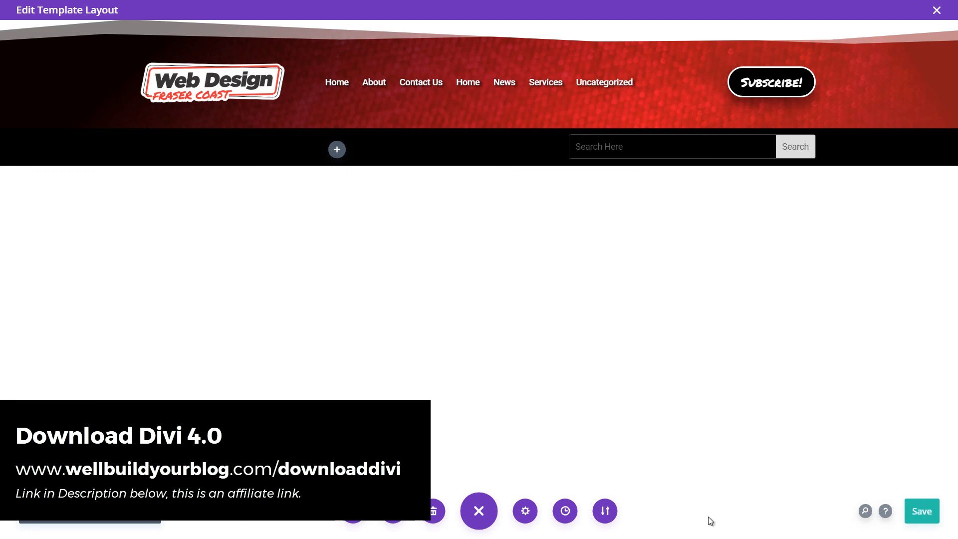
left_click(936, 11)
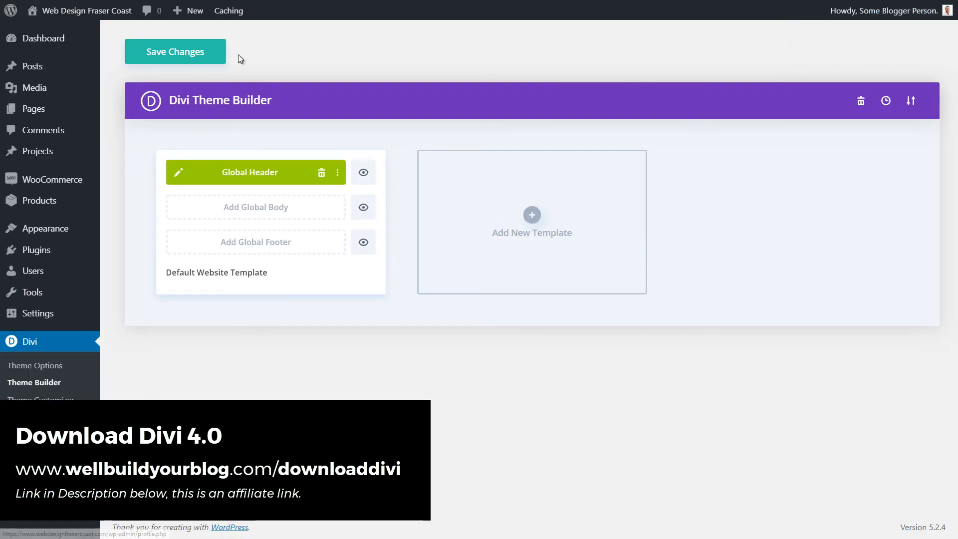
left_click(176, 55)
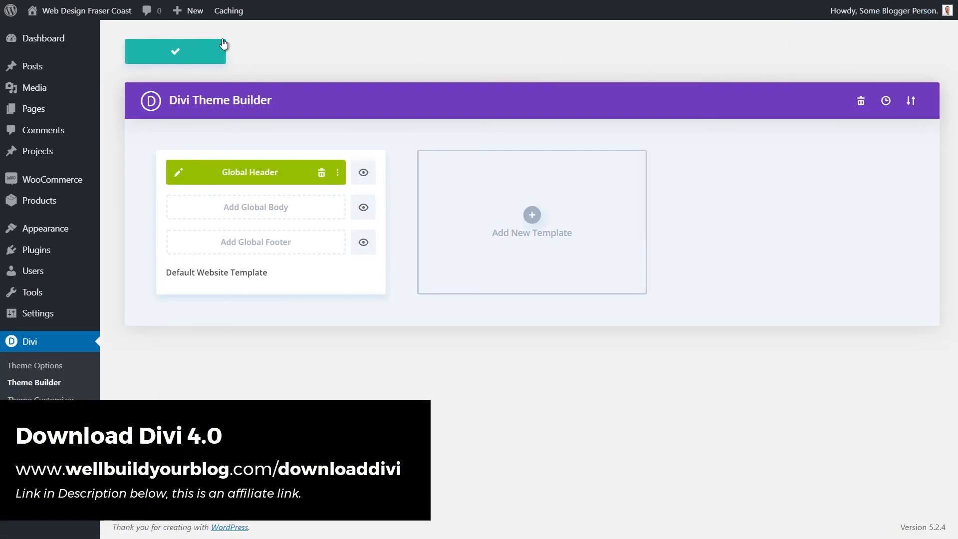